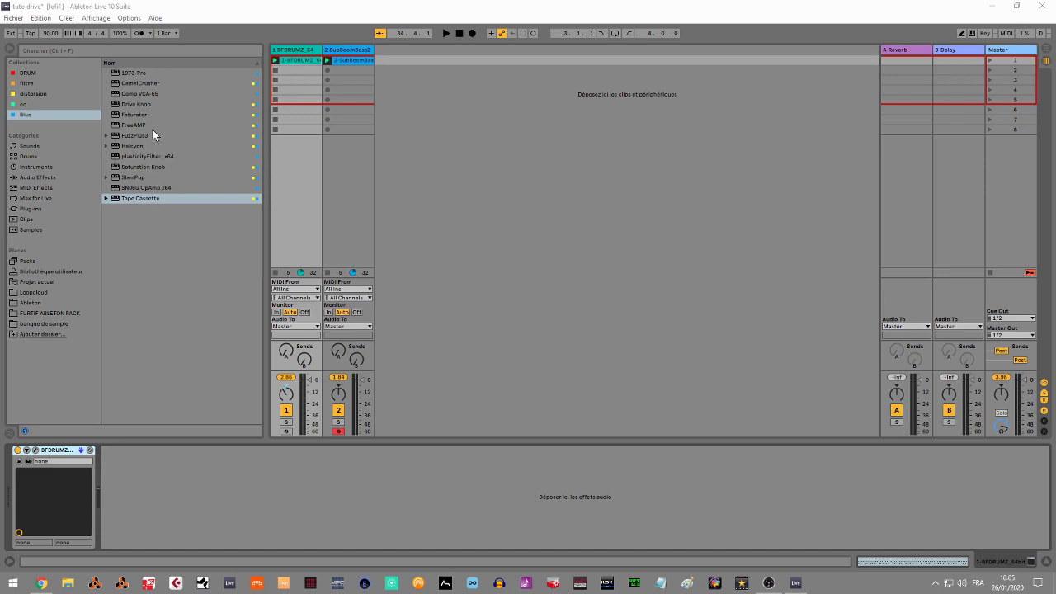
Step: Browse the plug-ins in the distorsion collection
left_click(35, 94)
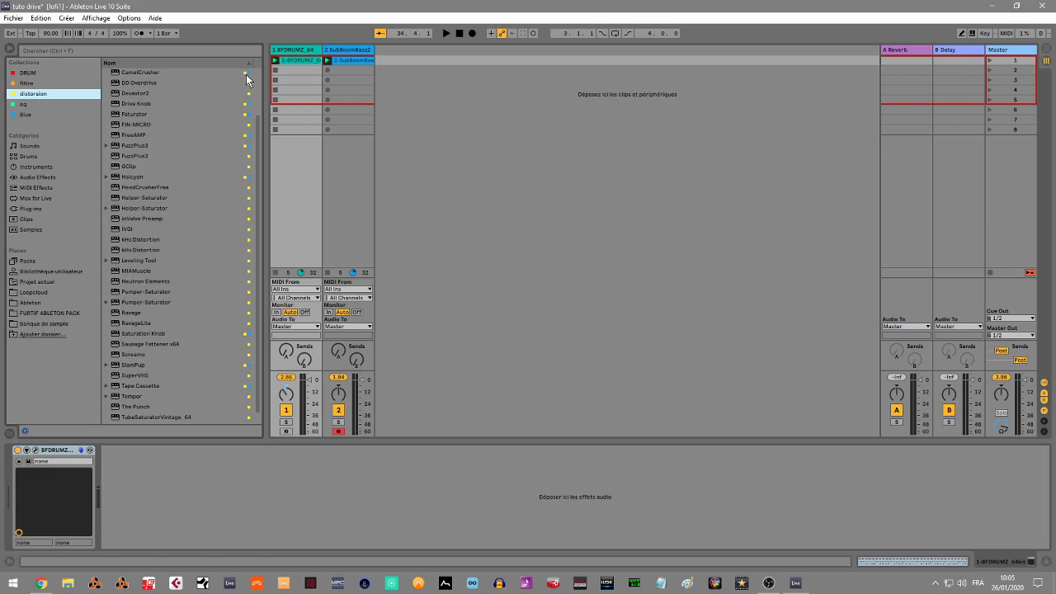
left_click_drag(259, 129, 277, 164)
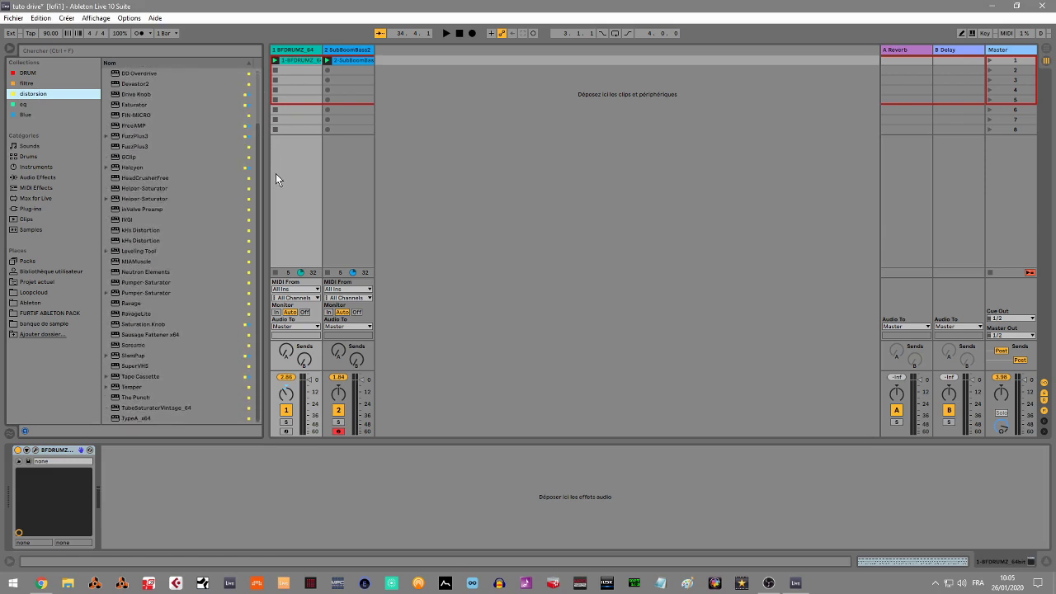
scroll(250, 83, "up", 2)
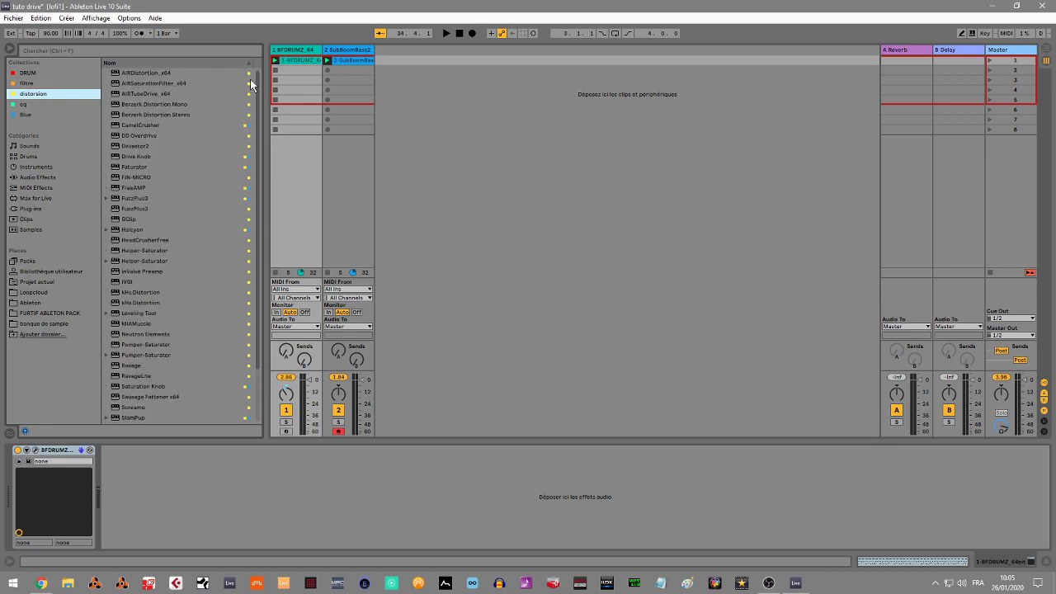
Step: Load CamelCrusher from the Blue collection onto the BFDRUMZ_64 track and solo that track
left_click(24, 116)
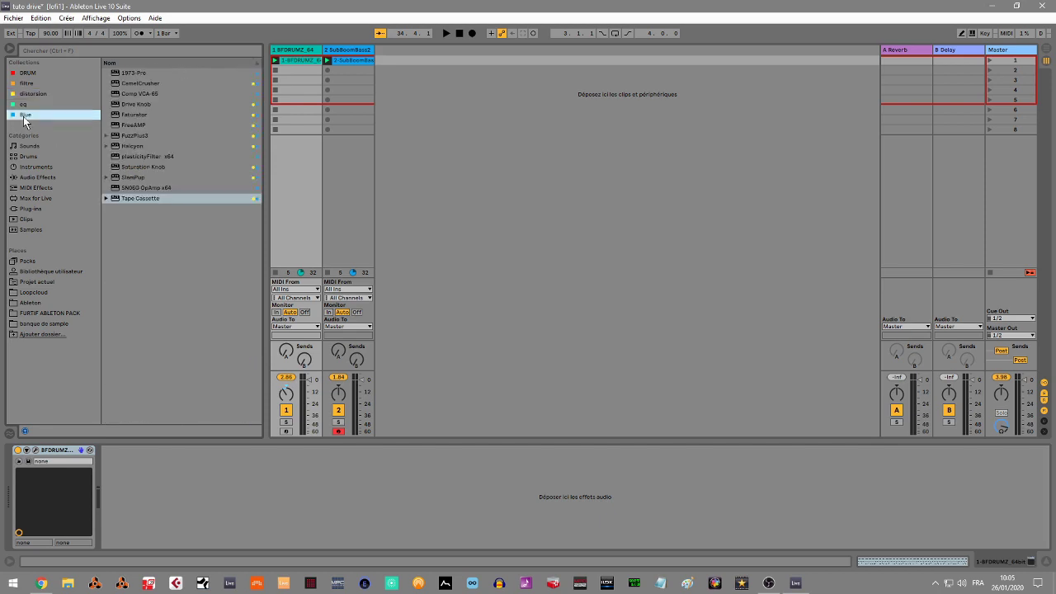
double_click(140, 83)
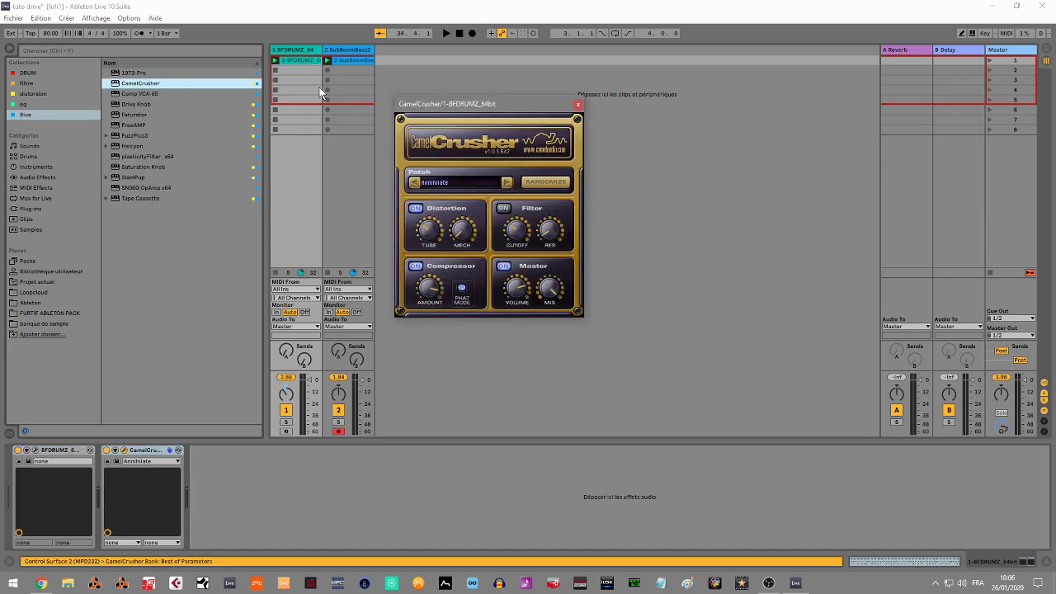
left_click(290, 422)
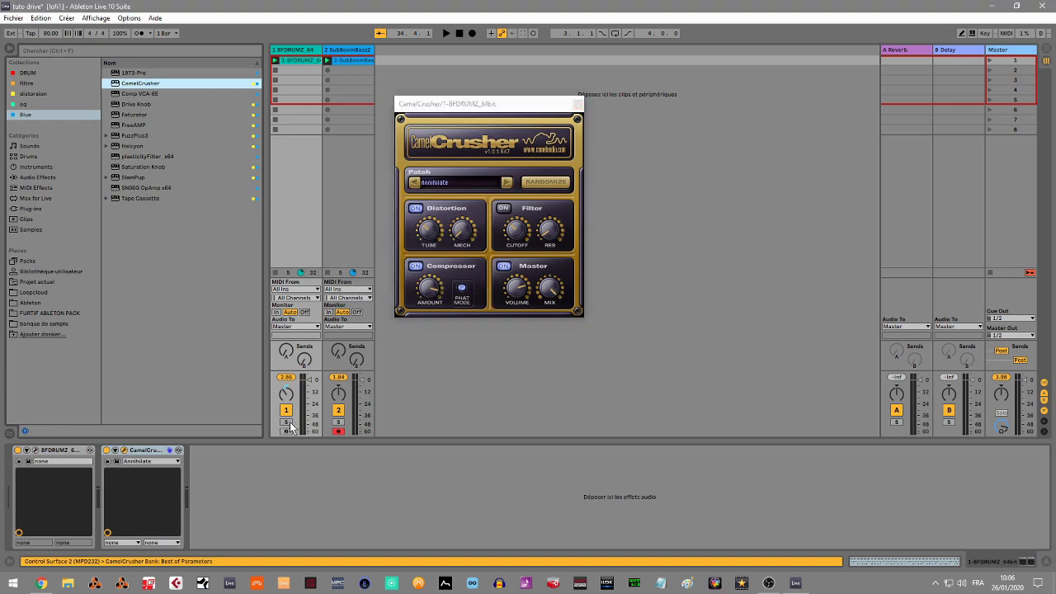
Step: Adjust CamelCrusher's master mix and volume on the drum track while playing the drums
left_click(549, 293)
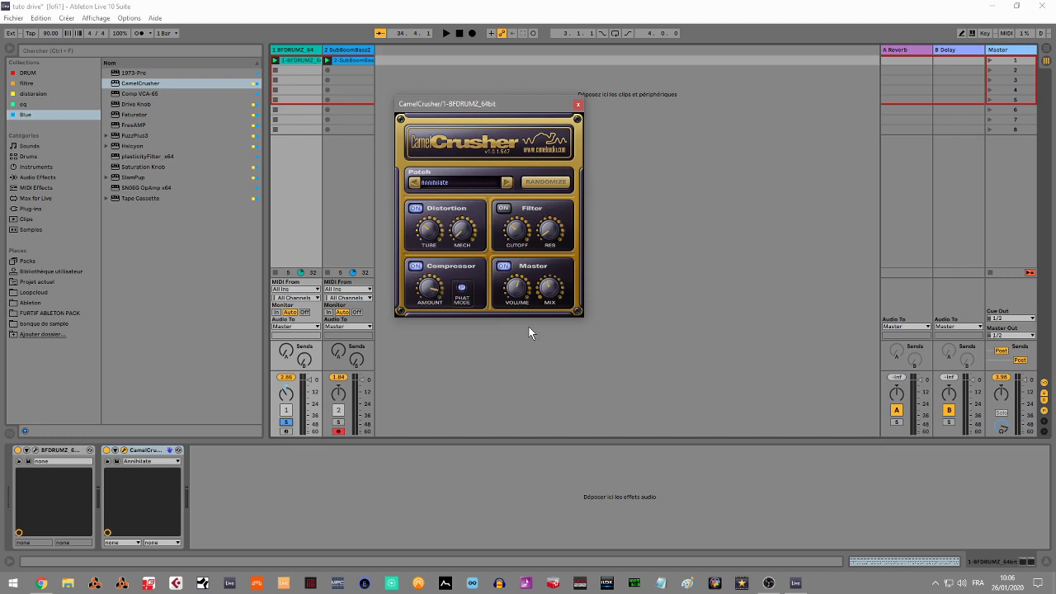
key("space")
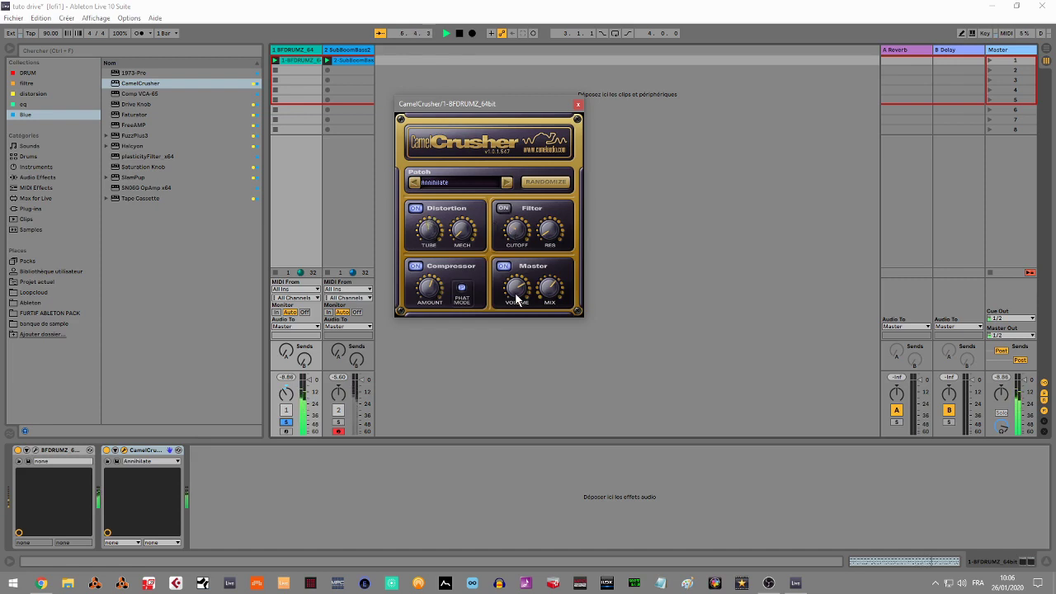
left_click_drag(509, 291, 513, 281)
key("space")
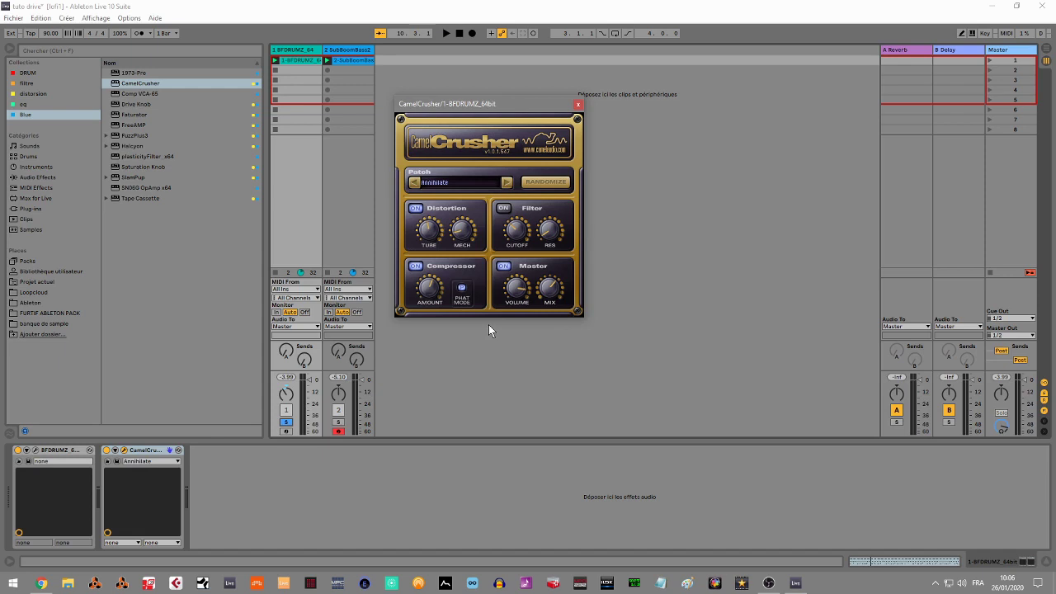
Step: Play the drums and compare the sound with CamelCrusher bypassed and enabled
key("space")
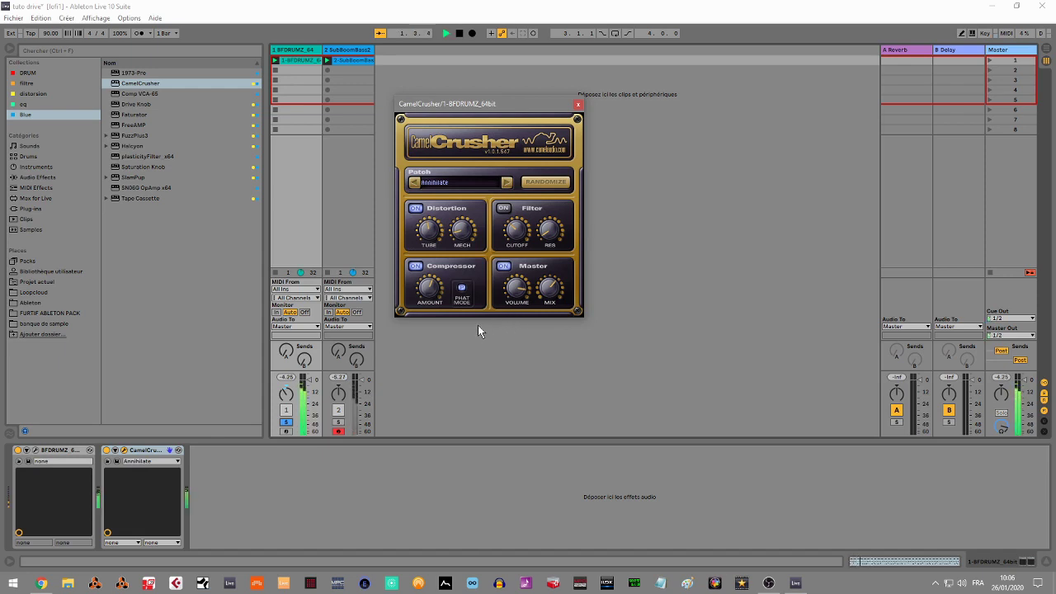
left_click(105, 451)
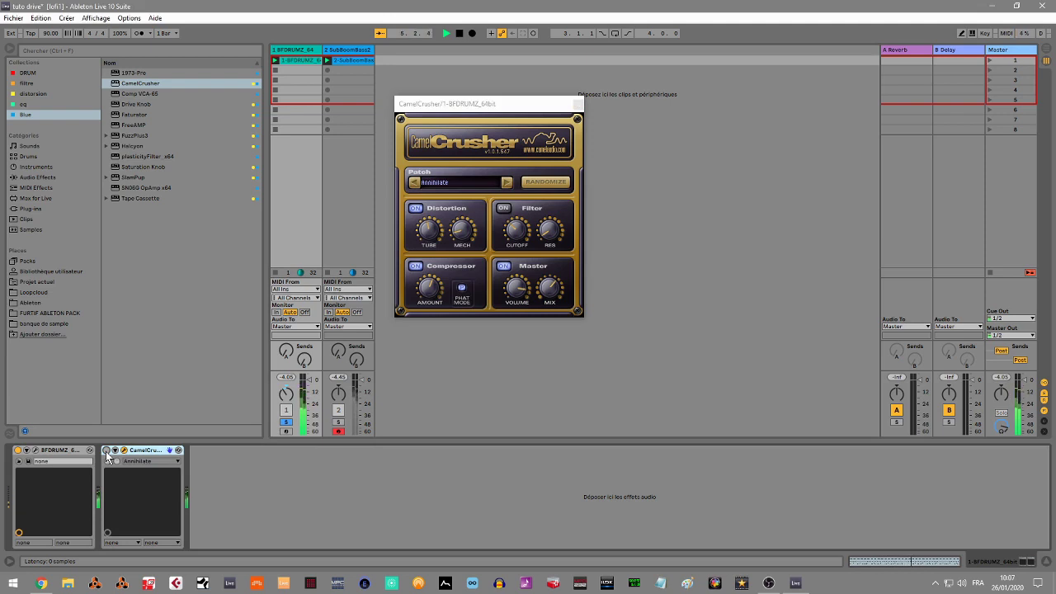
left_click(106, 454)
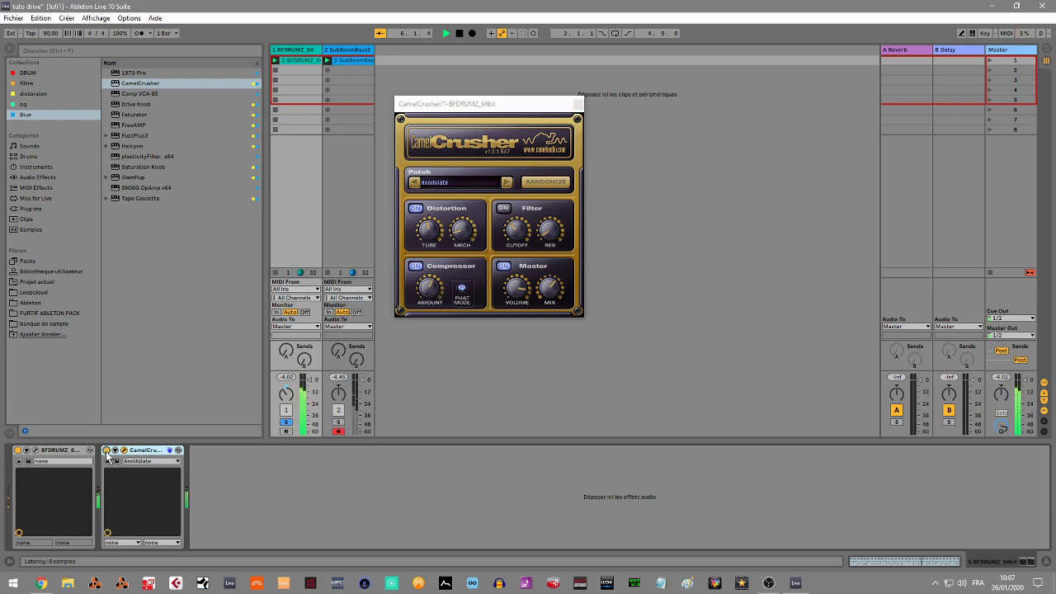
left_click(106, 451)
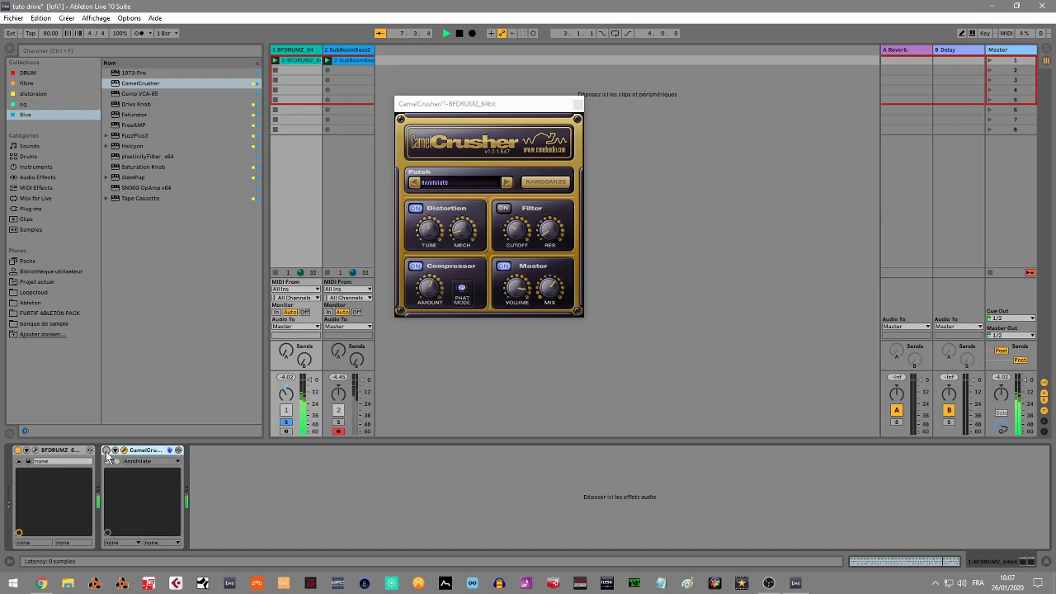
left_click(106, 451)
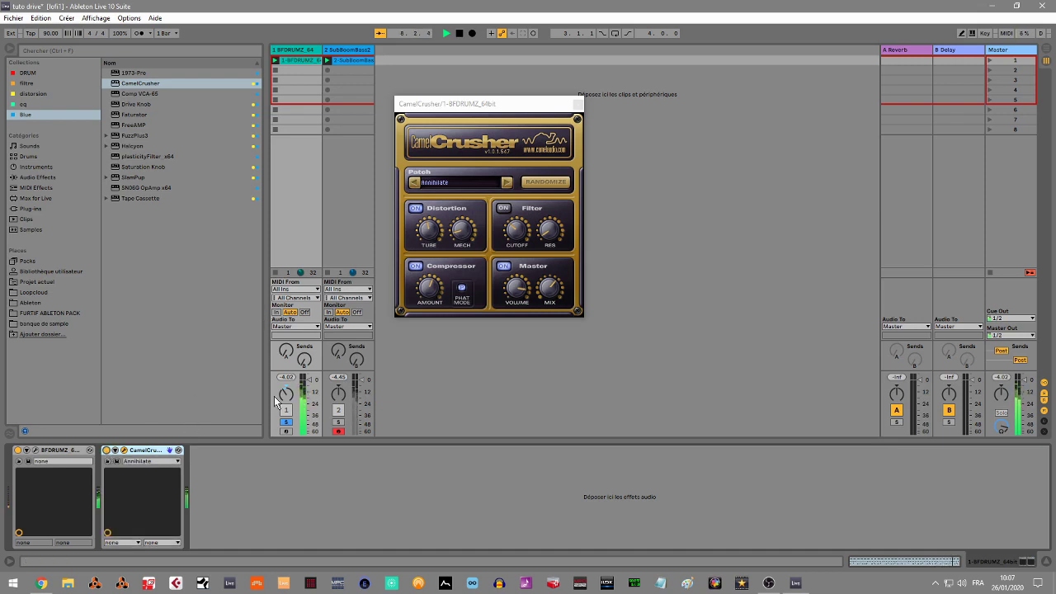
Step: Solo the SubBoomBass2 track alongside the drums and load CamelCrusher onto it
left_click(337, 422)
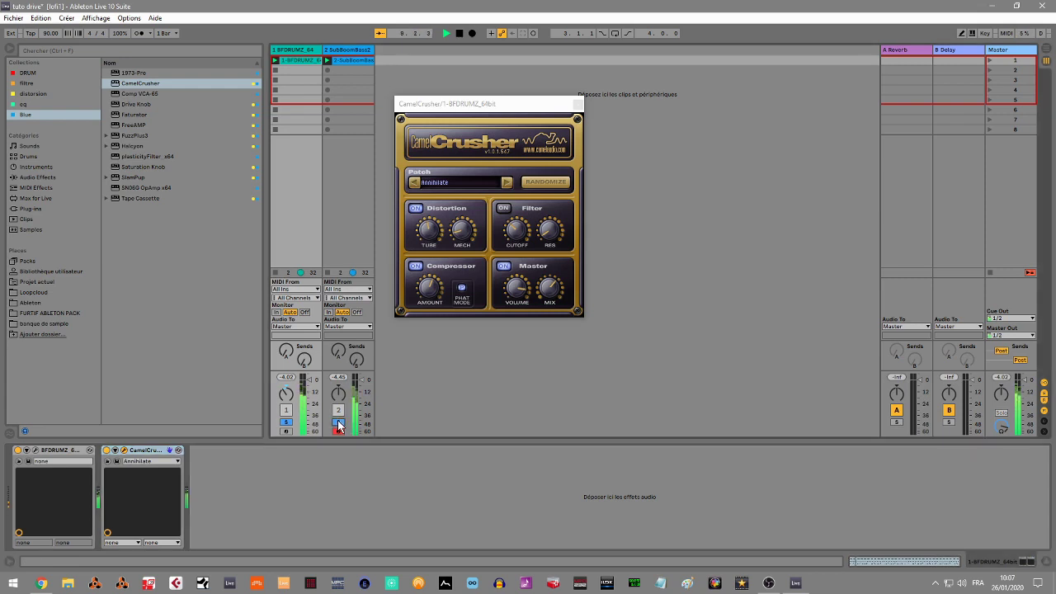
left_click(345, 48)
double_click(151, 85)
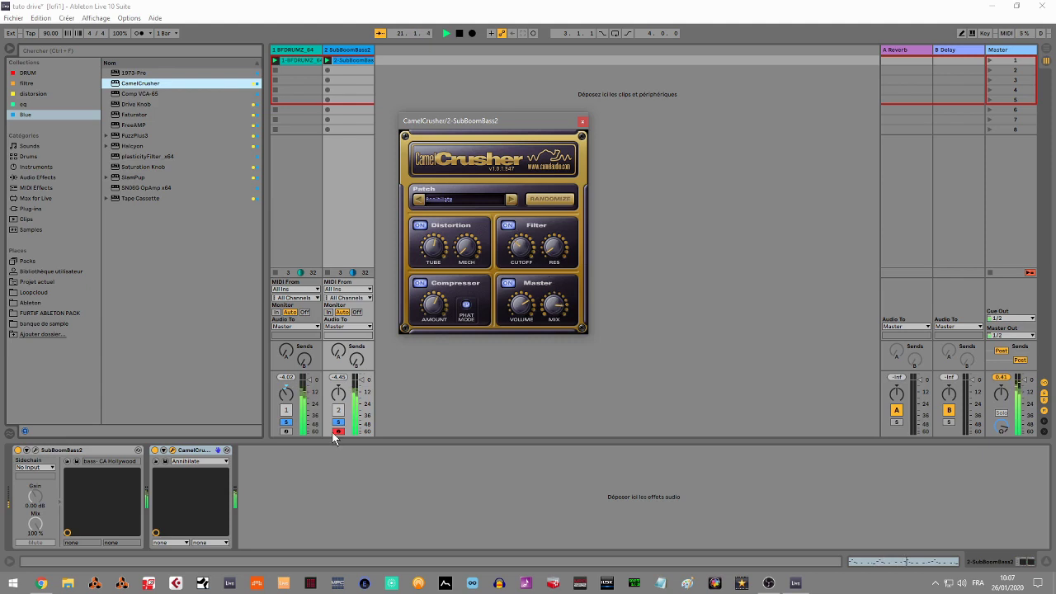
Step: Audition the bass alone with CamelCrusher off and on, and listen to both tracks without solo
left_click(306, 409)
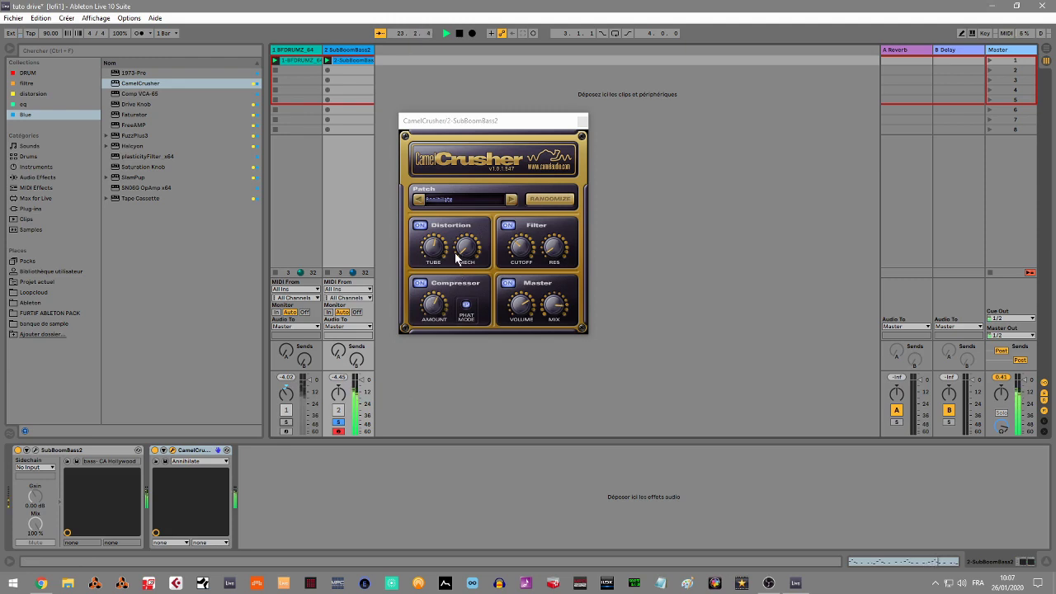
left_click(156, 451)
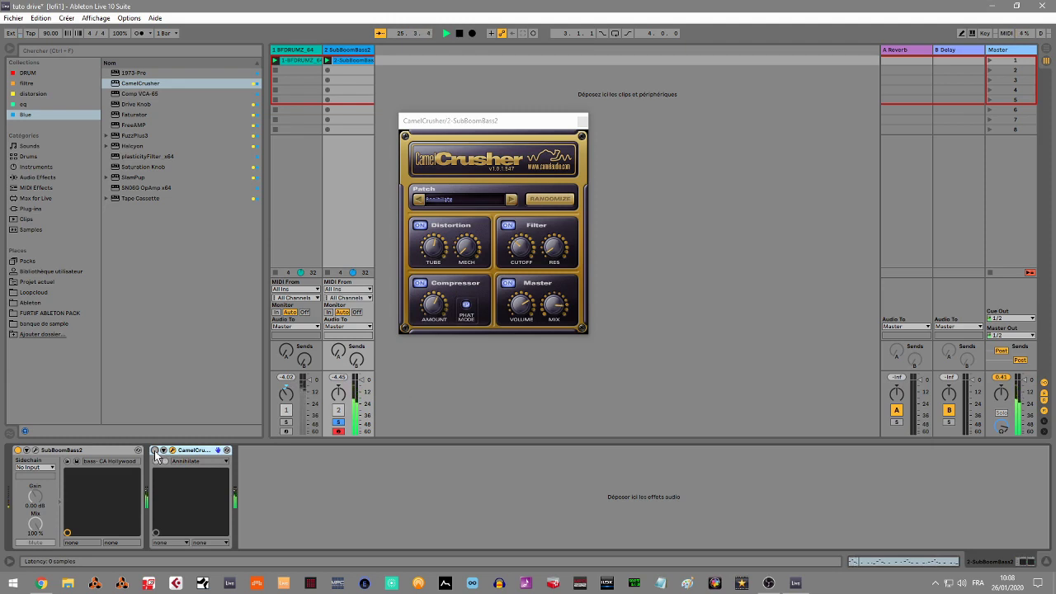
left_click(155, 450)
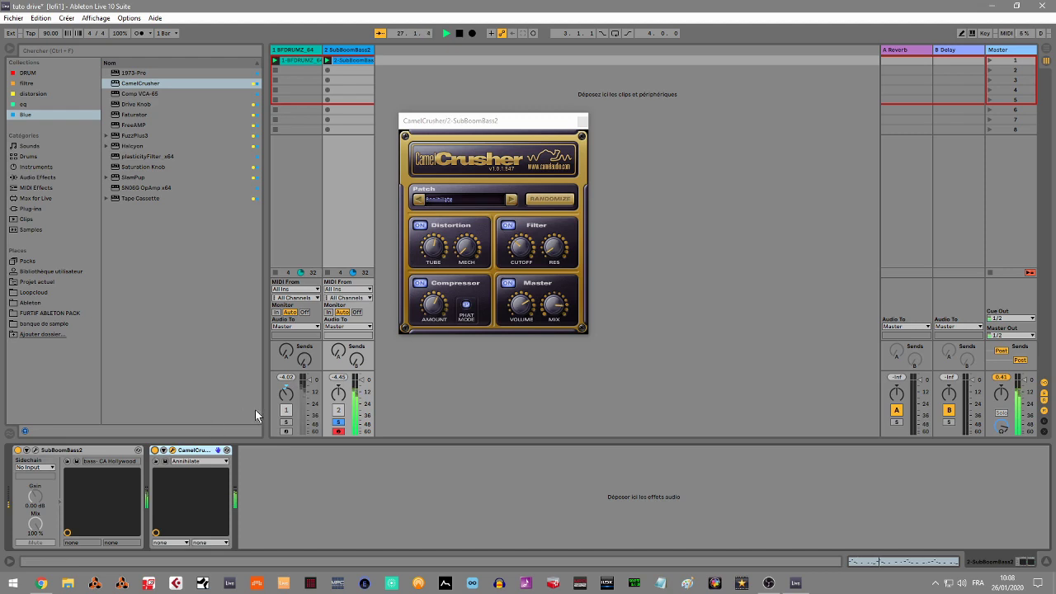
left_click(338, 423)
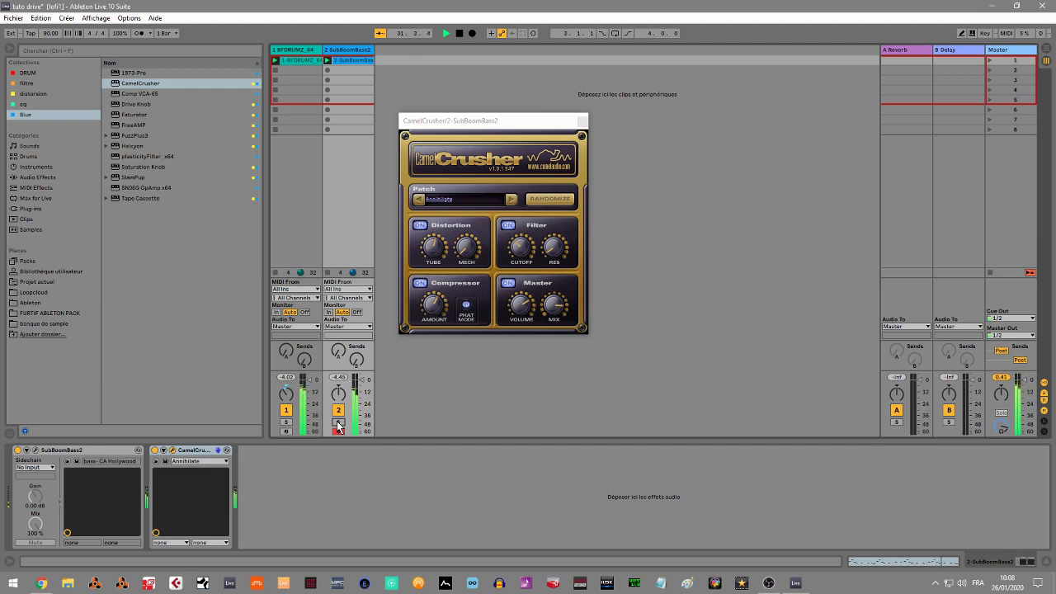
key("space")
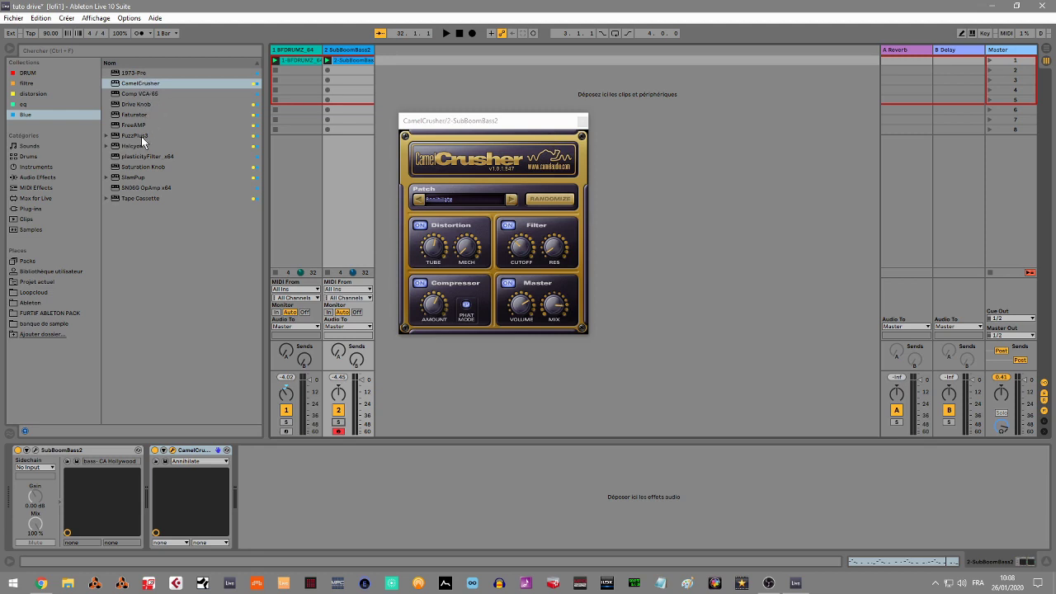
Step: Delete CamelCrusher from both the SubBoomBass2 and BFDRUMZ_64 tracks
left_click(208, 459)
key("Delete")
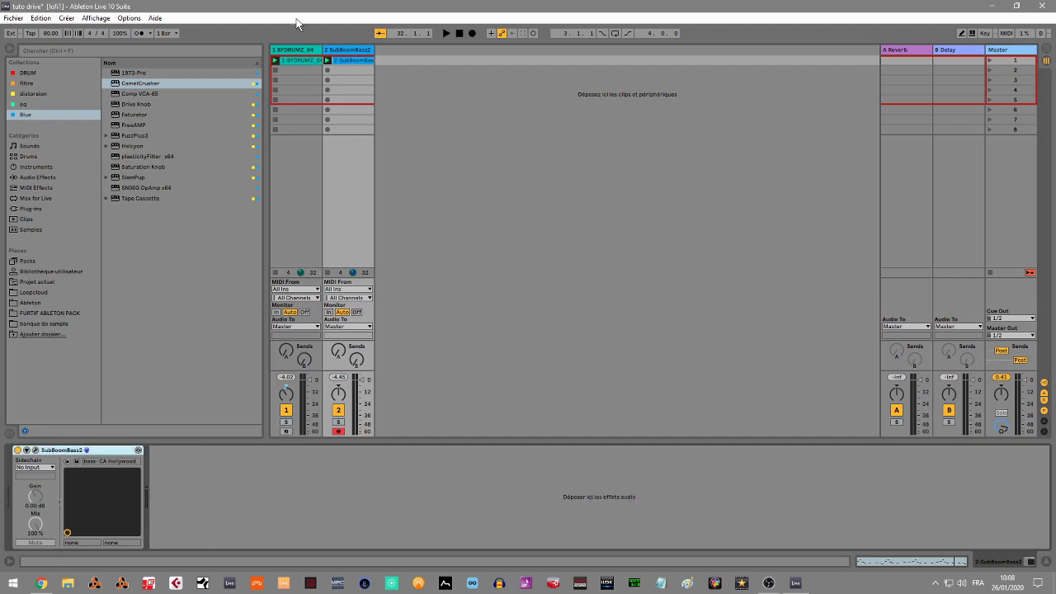
left_click(285, 51)
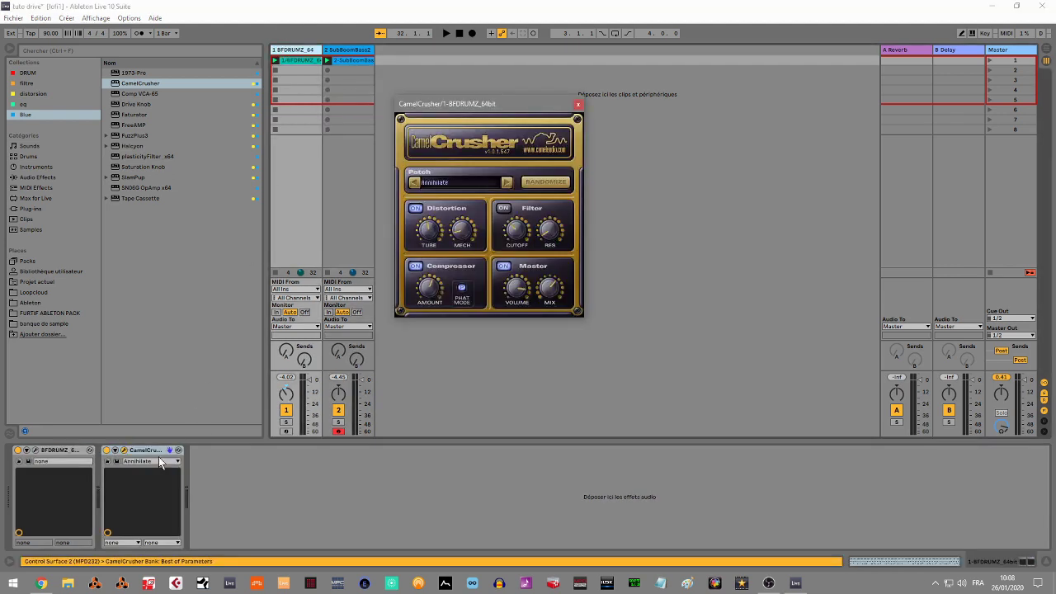
key("Delete")
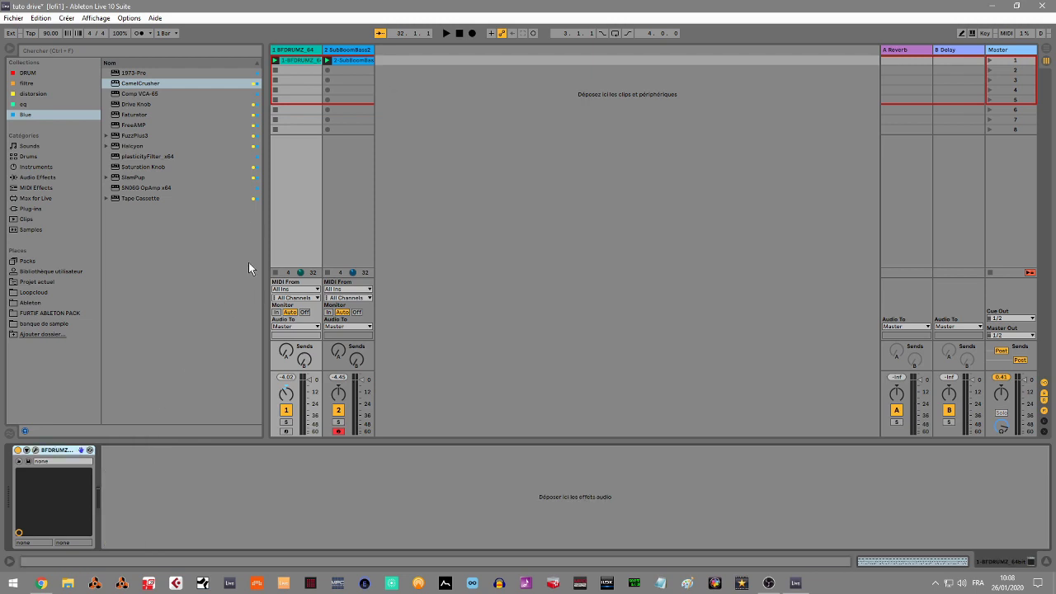
Step: Solo the BFDRUMZ_64 track and load FuzzPlus3 from the Blue collection onto it
left_click(289, 423)
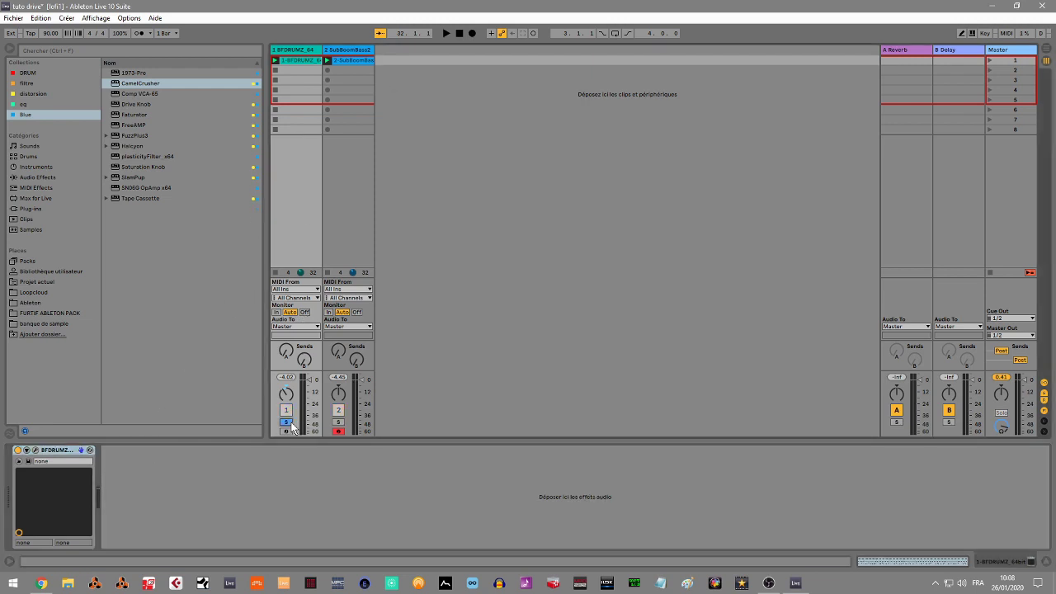
double_click(136, 135)
left_click_drag(255, 57, 629, 97)
Step: Set FuzzPlus3's Distort to 15% on the drums, and adjust its output level, filter frequency and resonance during playback
left_click_drag(574, 223, 577, 259)
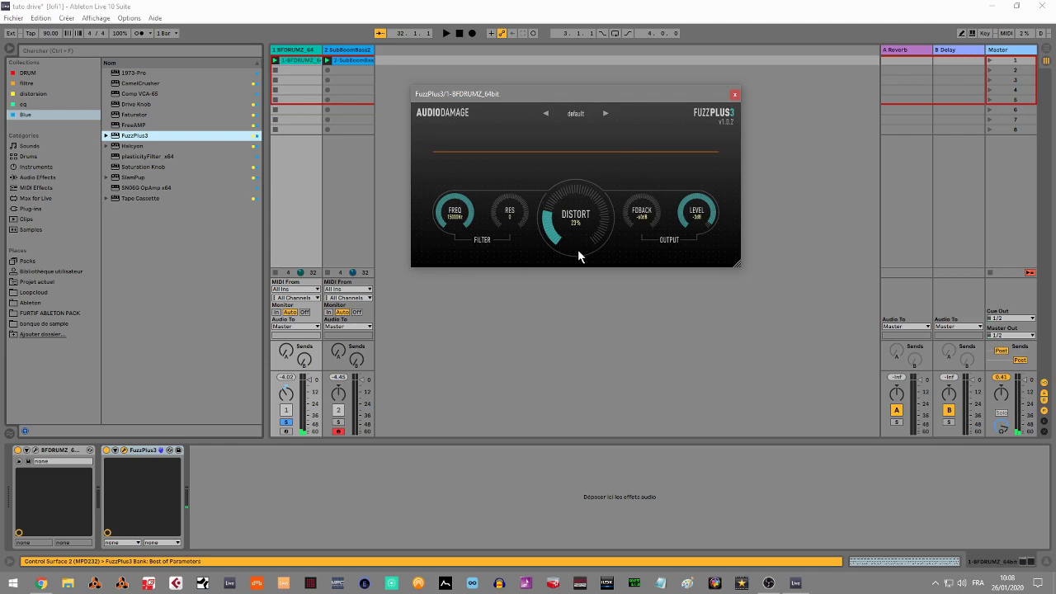
left_click_drag(697, 211, 630, 286)
key("space")
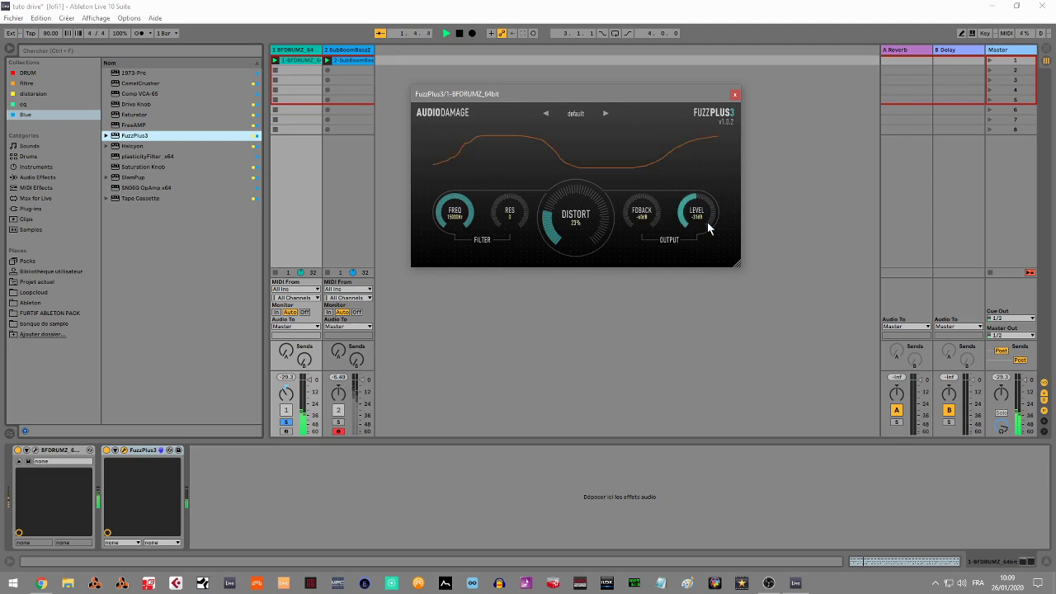
left_click_drag(700, 217, 693, 167)
left_click_drag(561, 208, 588, 254)
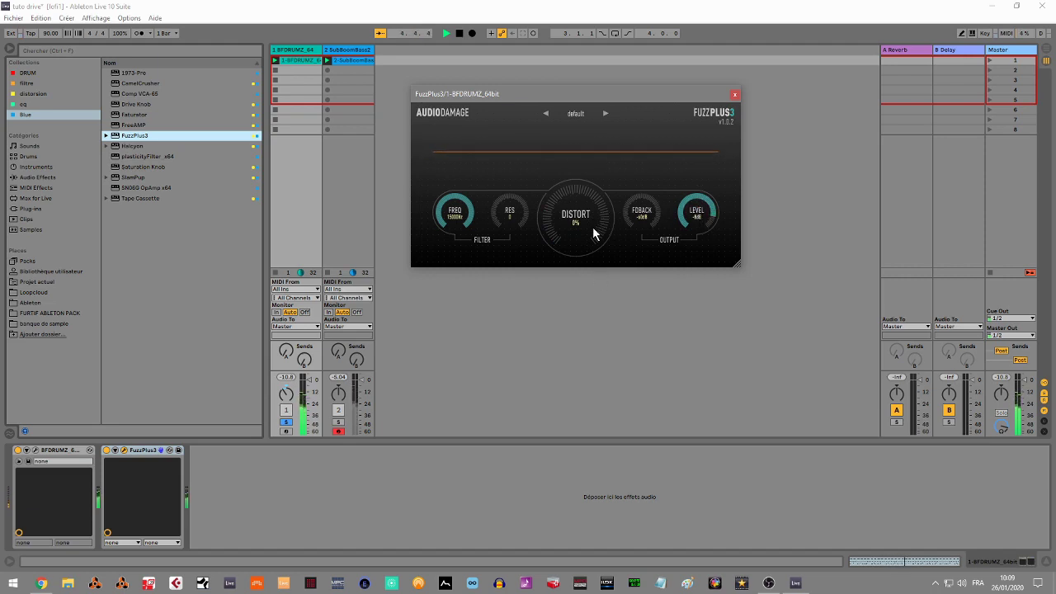
left_click_drag(569, 223, 574, 213)
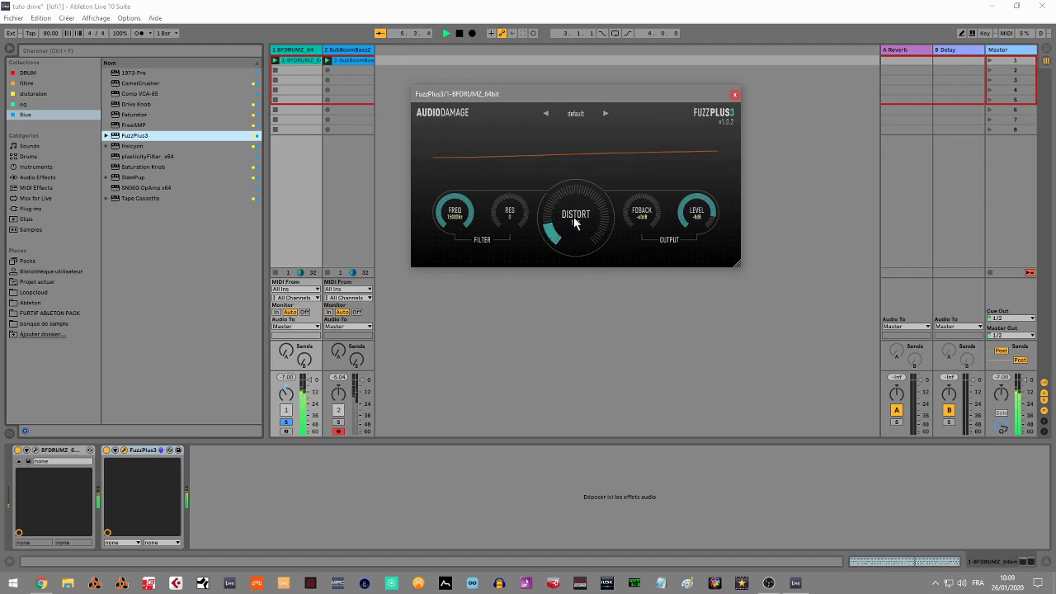
left_click_drag(455, 211, 465, 249)
left_click_drag(502, 217, 492, 182)
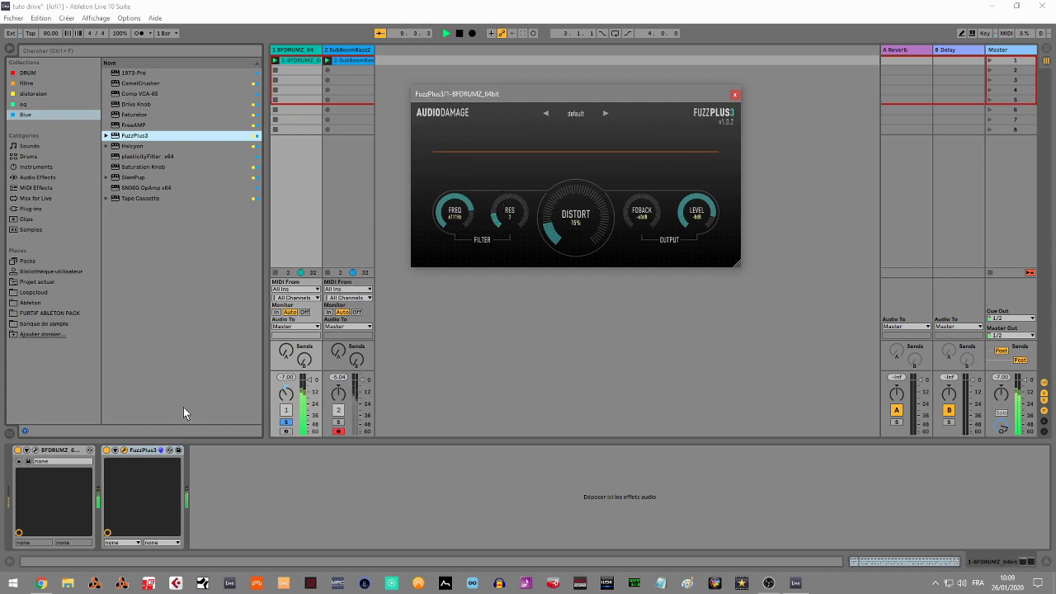
Step: Compare the playing drums with FuzzPlus3 bypassed and enabled
left_click(108, 454)
left_click(106, 451)
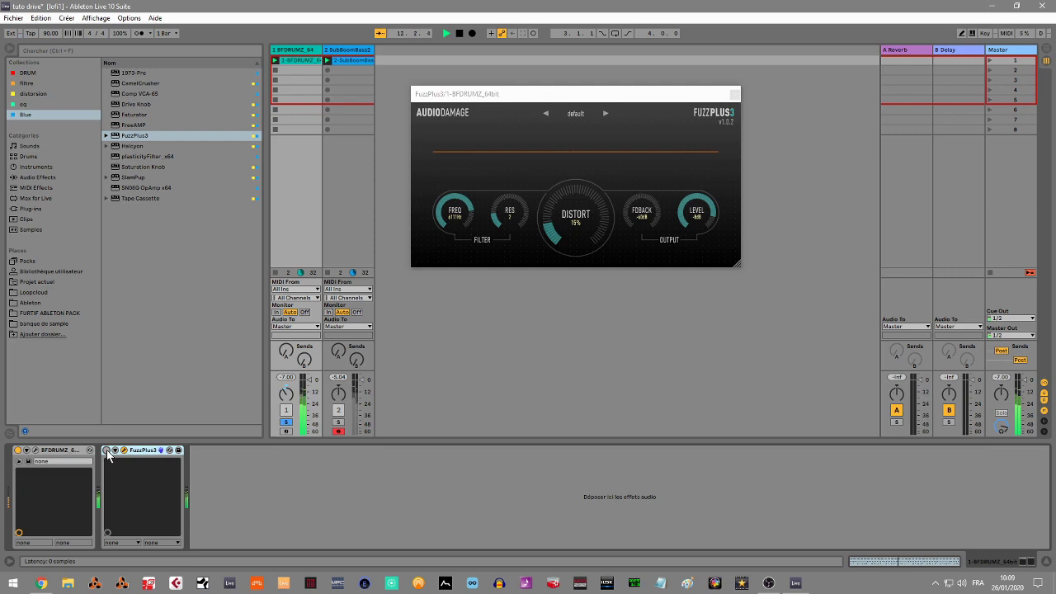
left_click(107, 451)
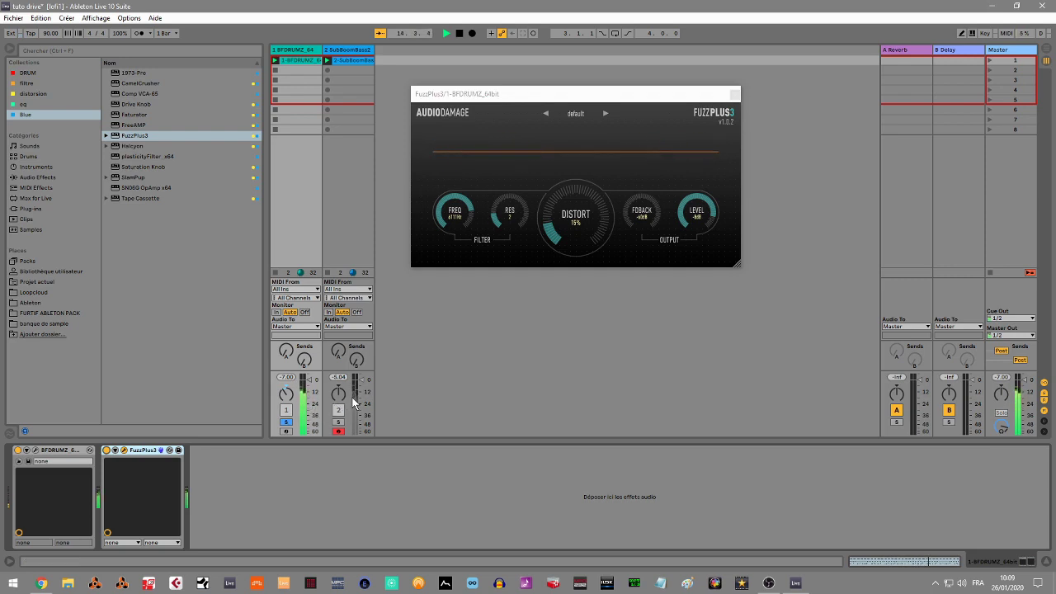
Step: Load FuzzPlus3 onto the SubBoomBass2 track, set its Distort to 0%, and solo the bass alongside the drums
left_click(346, 50)
double_click(142, 136)
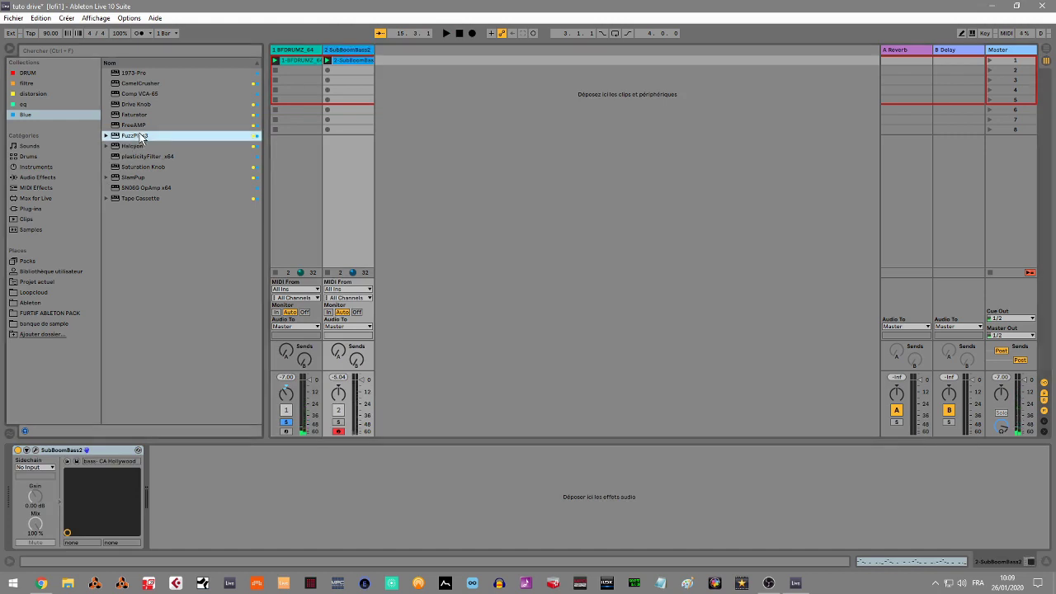
left_click_drag(601, 208, 579, 269)
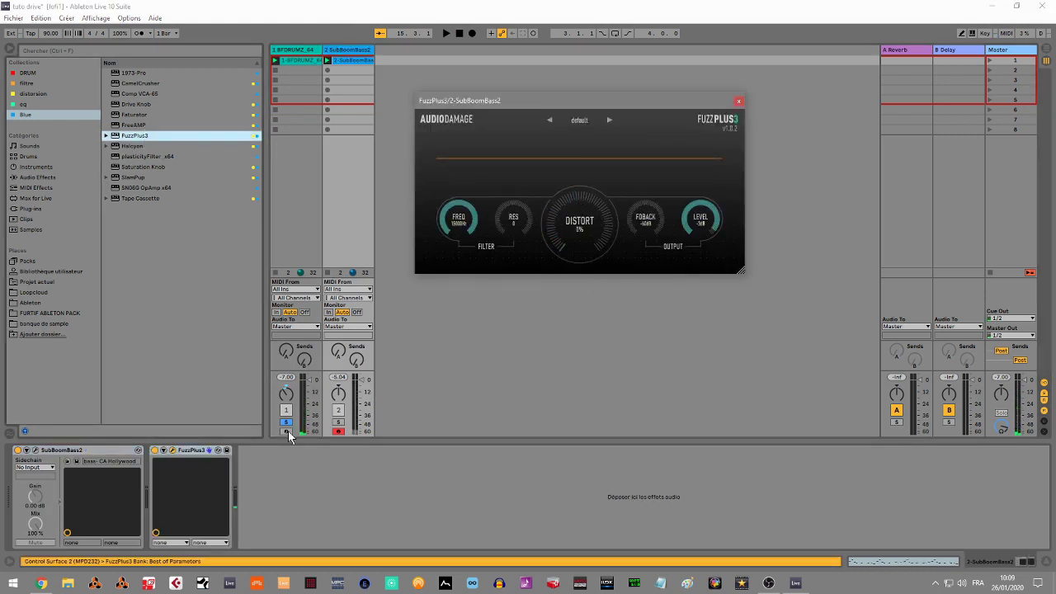
left_click(337, 430)
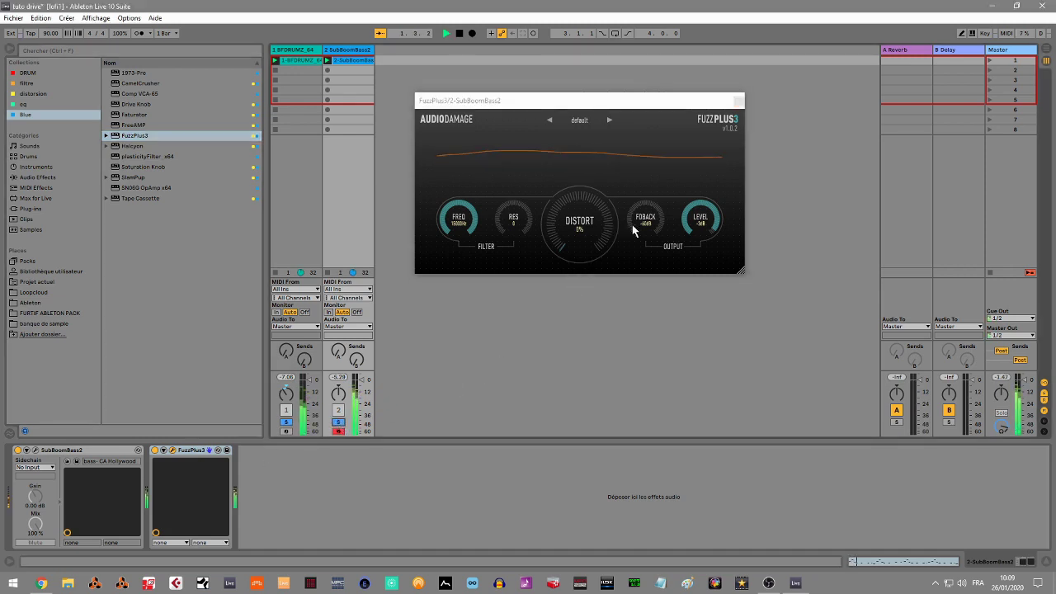
Step: Set FuzzPlus3 on the bass to a level of -7 dB, 14% Distort and resonance 1, and lower its filter frequency
left_click_drag(704, 218, 528, 267)
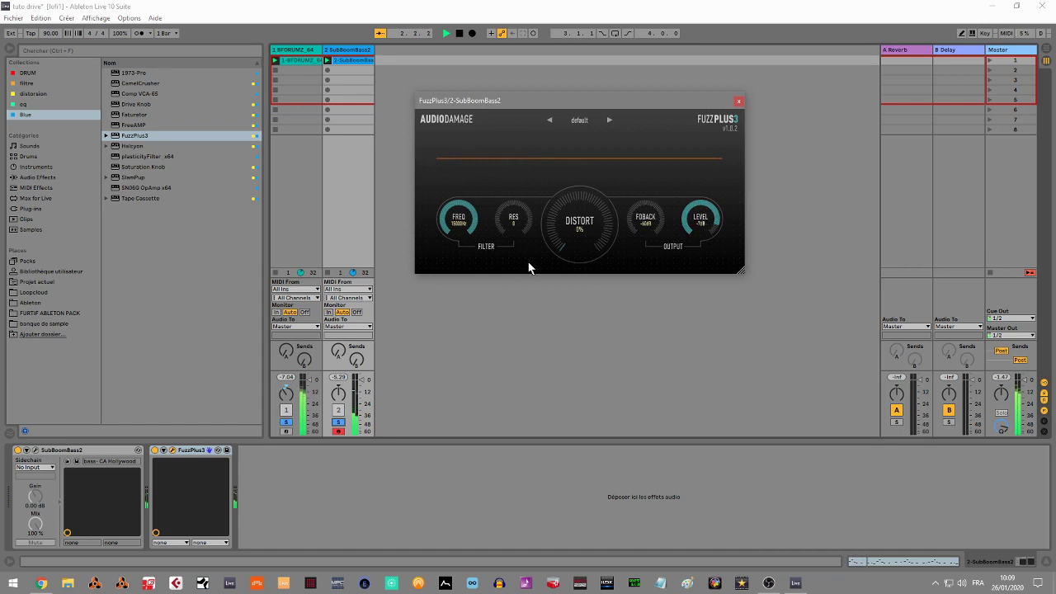
left_click_drag(569, 229, 557, 197)
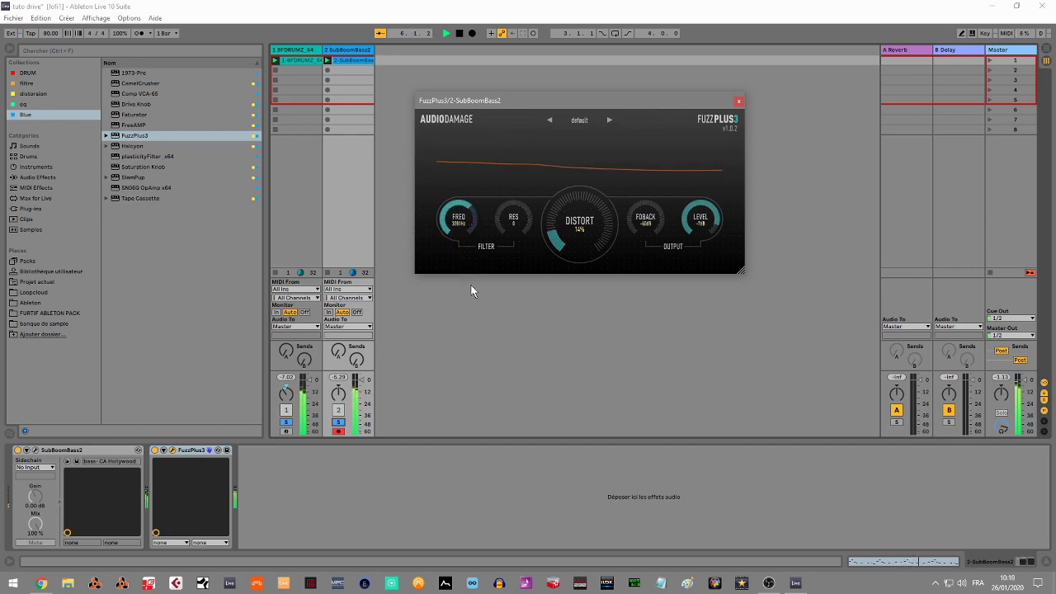
left_click_drag(504, 222, 505, 217)
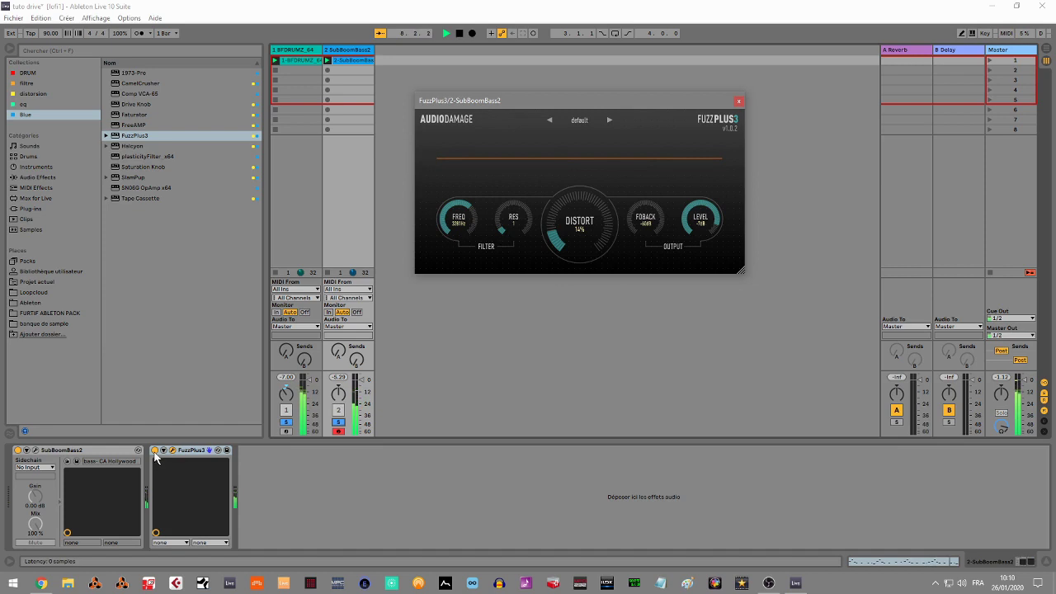
Step: Compare the bass alone with FuzzPlus3 bypassed and enabled, then play it together with the soloed drums before stopping playback
left_click(284, 436)
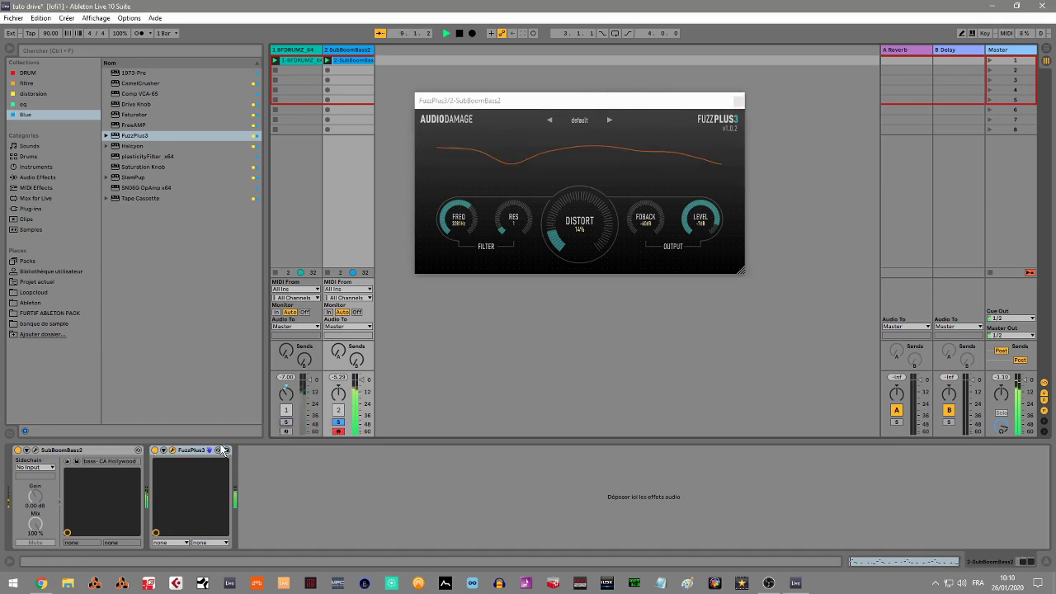
left_click(156, 453)
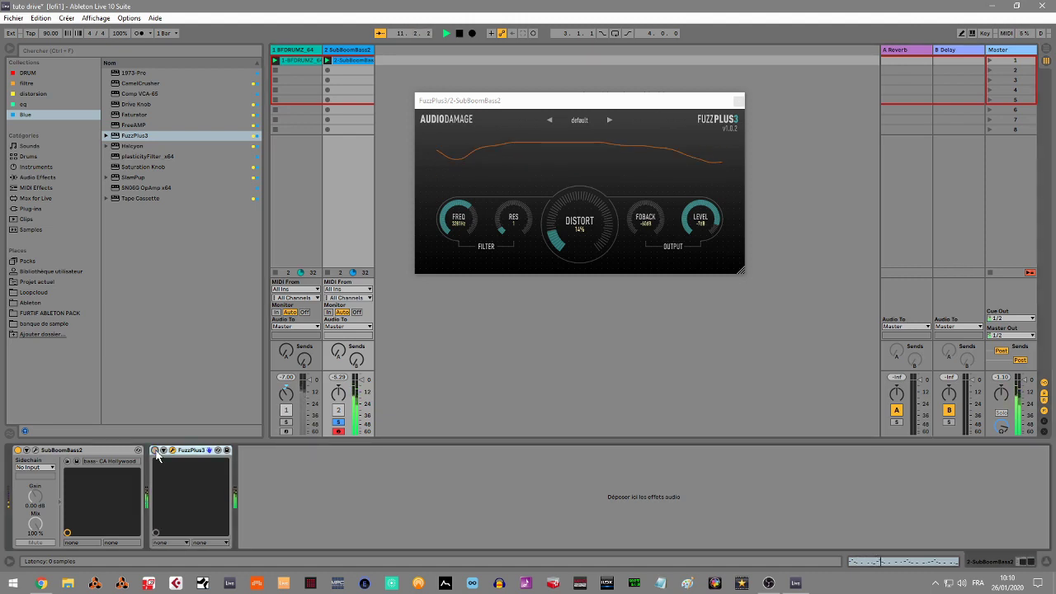
left_click(156, 452)
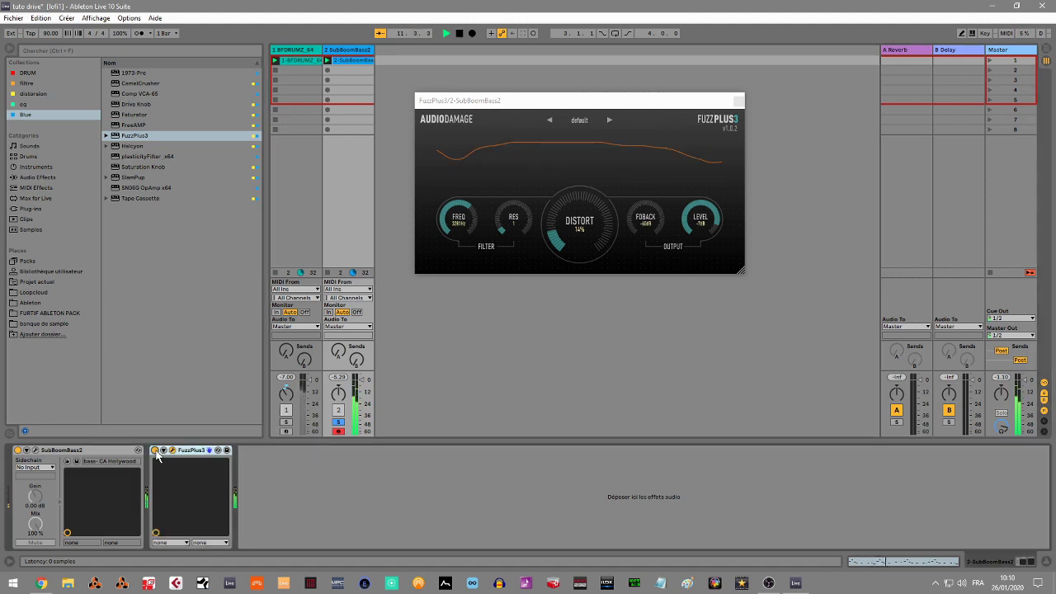
left_click(287, 422)
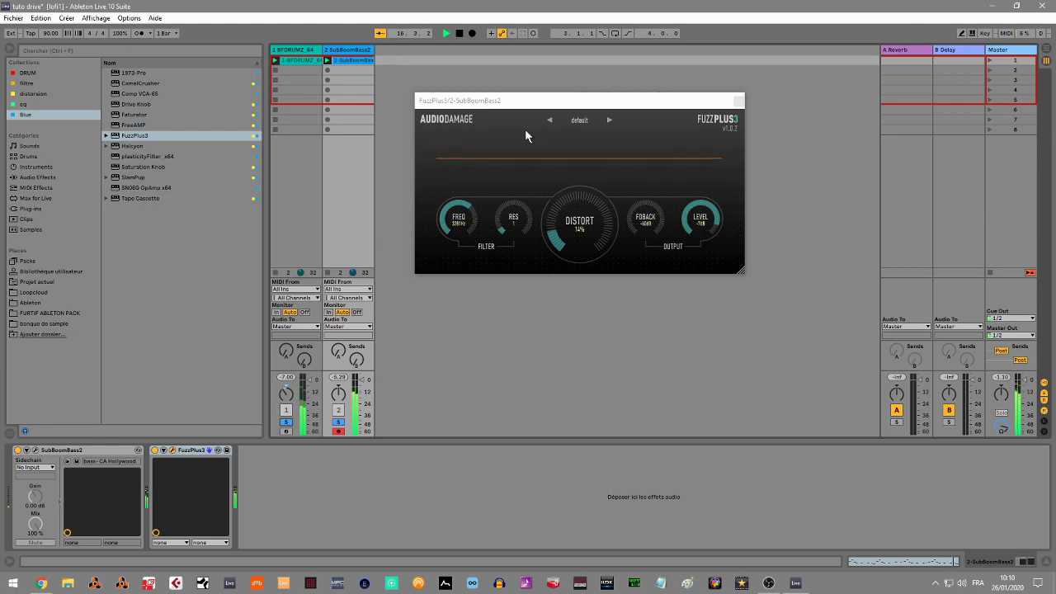
key("space")
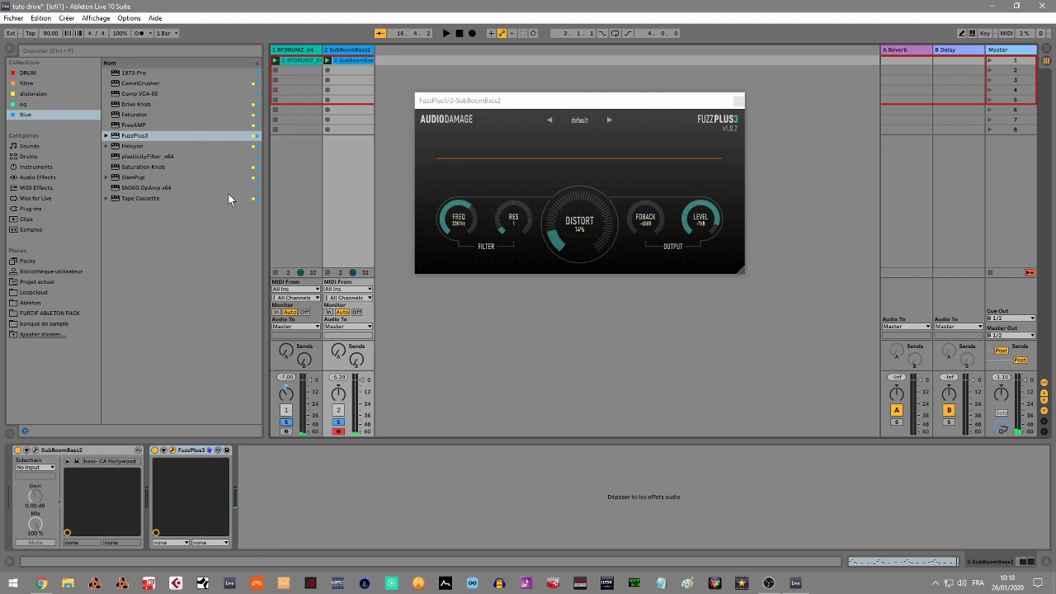
Step: Delete FuzzPlus3 from both the SubBoomBass2 and BFDRUMZ_64 tracks
left_click(192, 451)
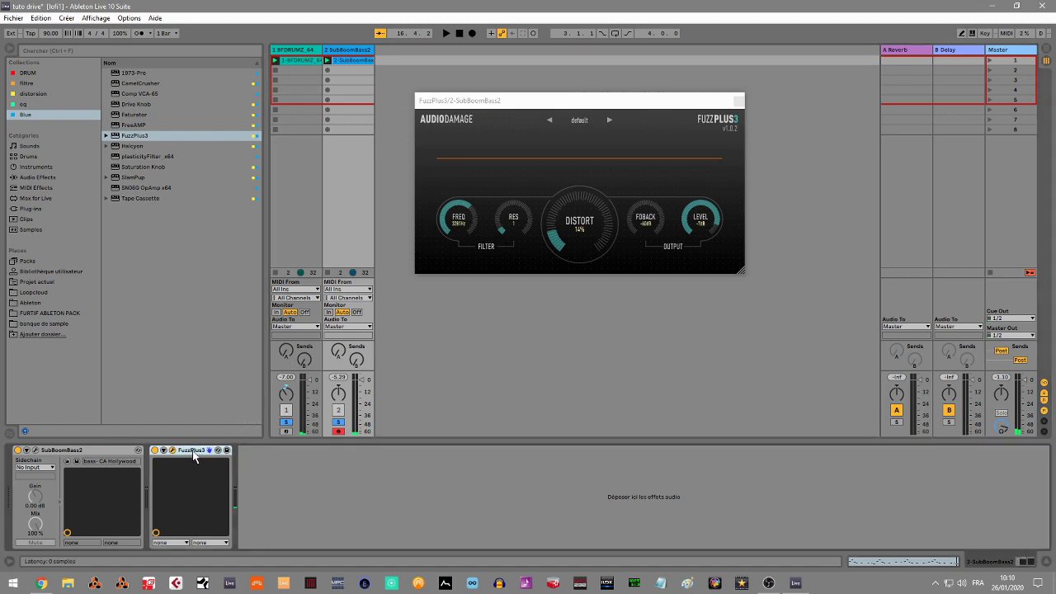
key("Delete")
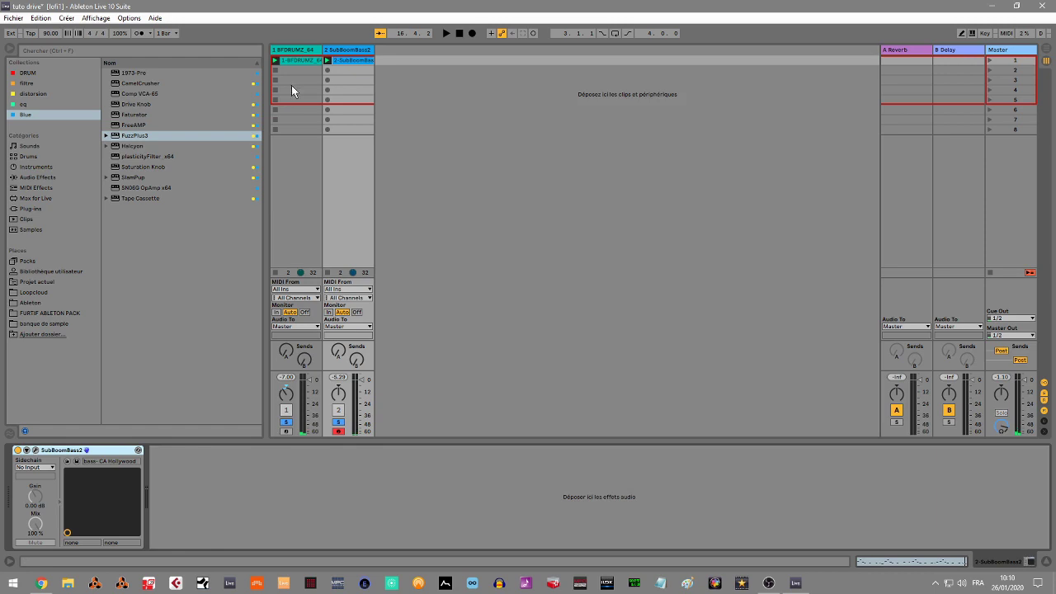
left_click(301, 55)
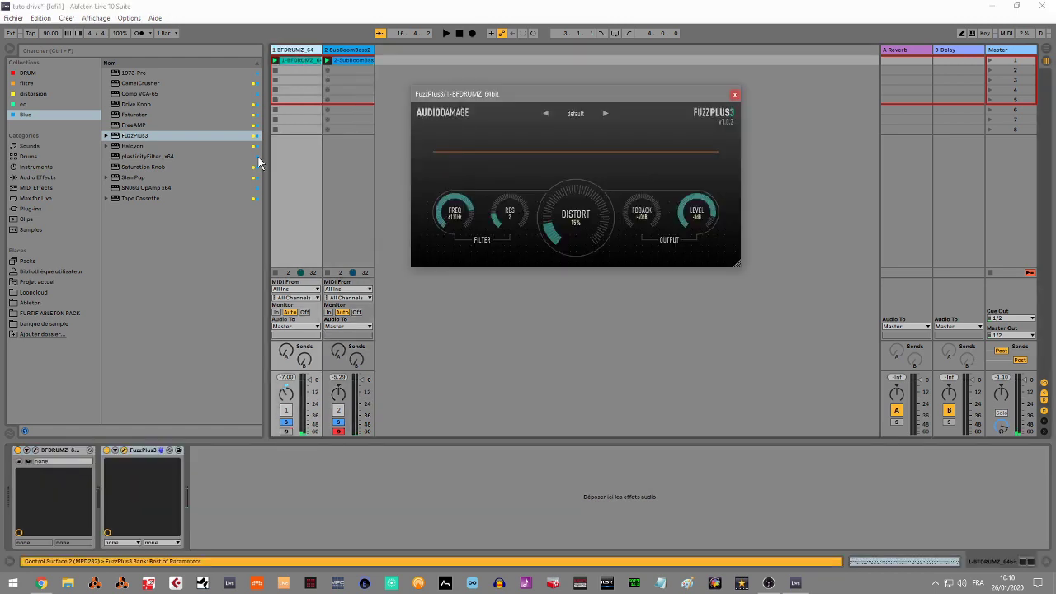
left_click(146, 456)
key("Delete")
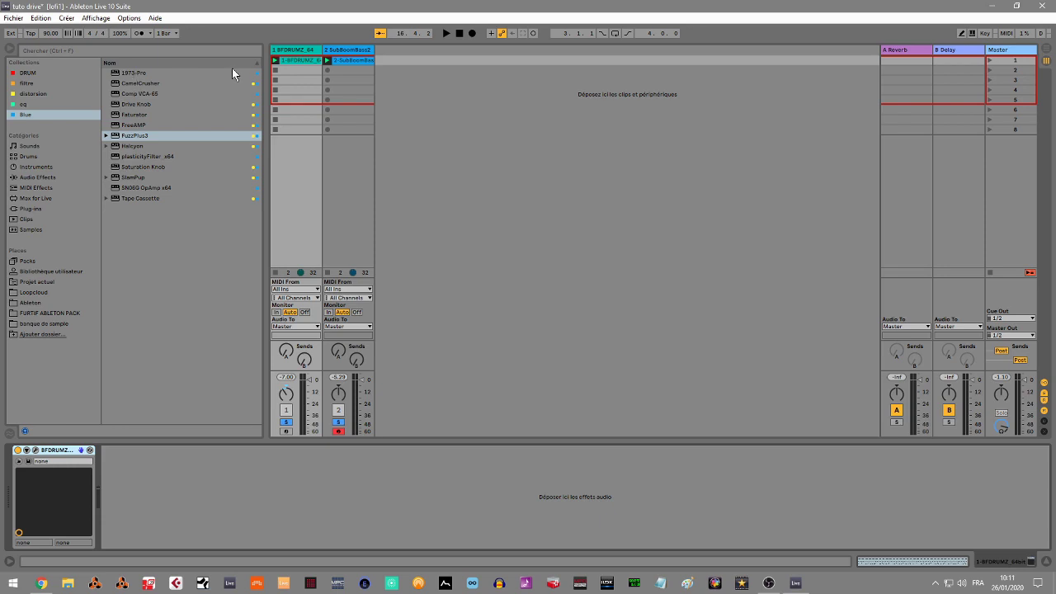
Step: Load 1973-Pre onto the BFDRUMZ_64 track, unsolo the bass and play the drums alone
left_click(292, 51)
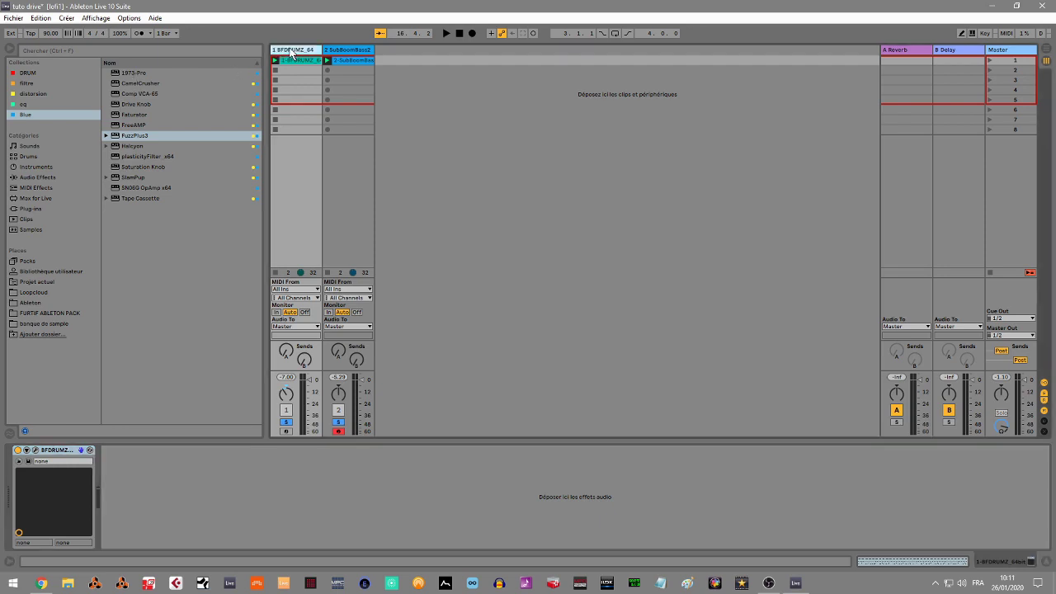
left_click(128, 73)
double_click(127, 73)
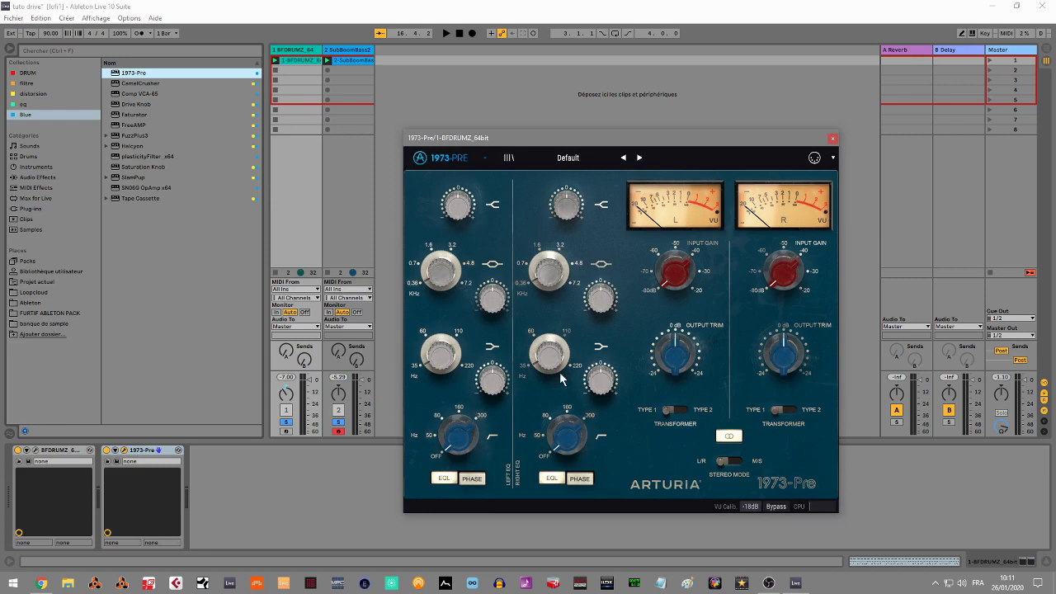
left_click(338, 424)
key("space")
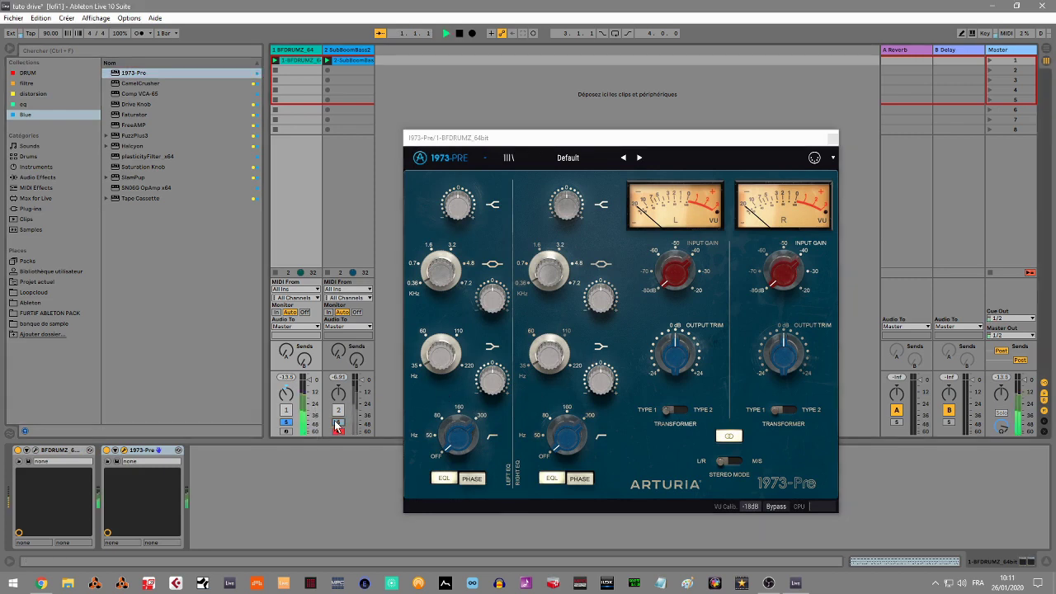
Step: Shape the drums with 1973-Pre's EQ, adjusting the high shelf and presence frequency, with presence gain about +3 dB and low shelf gain +4.9 dB
left_click(677, 281)
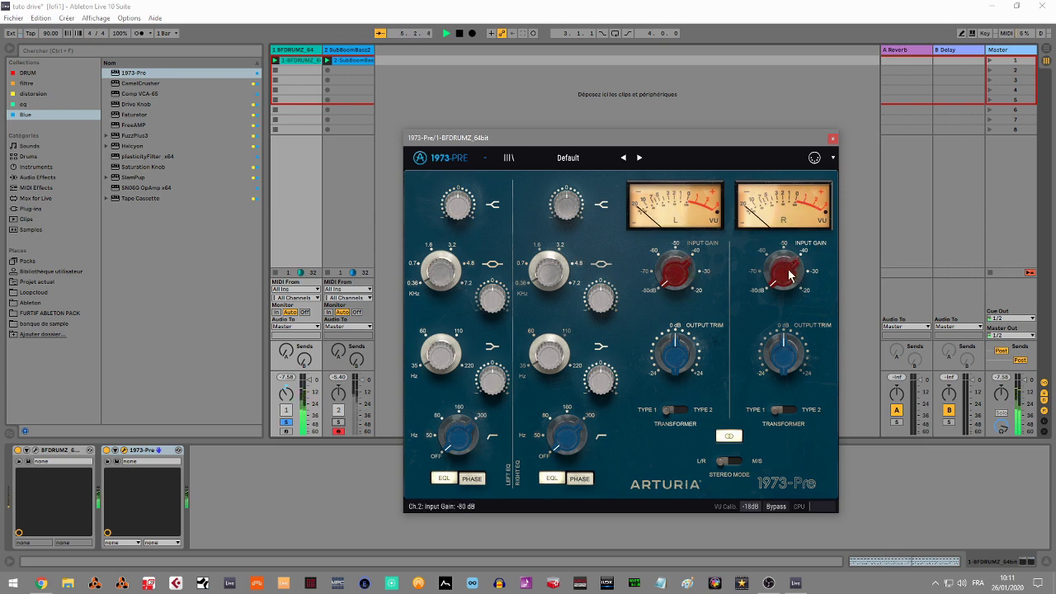
left_click_drag(457, 213, 456, 208)
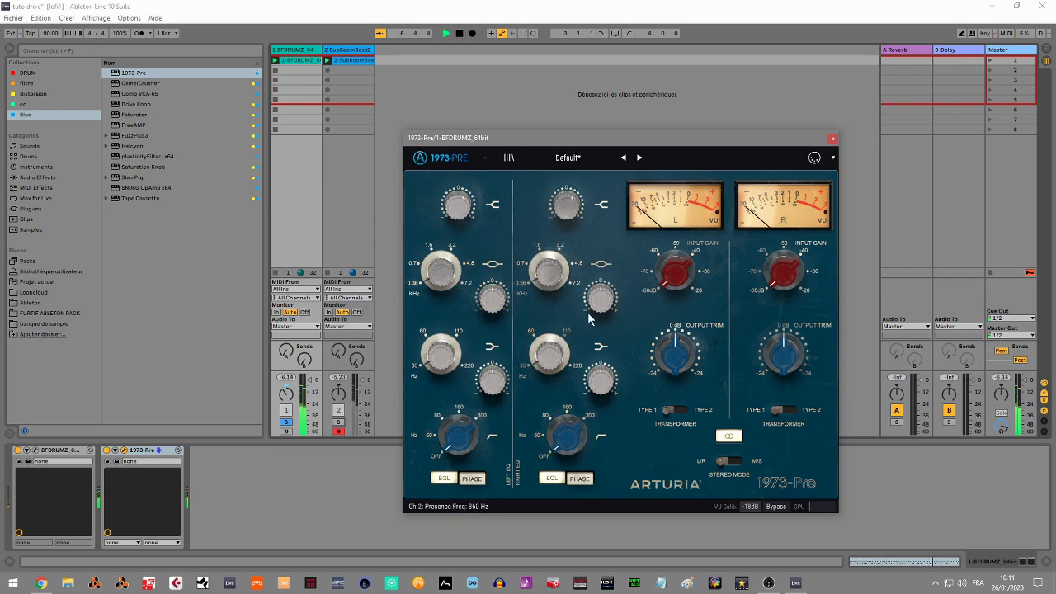
left_click_drag(548, 273, 548, 264)
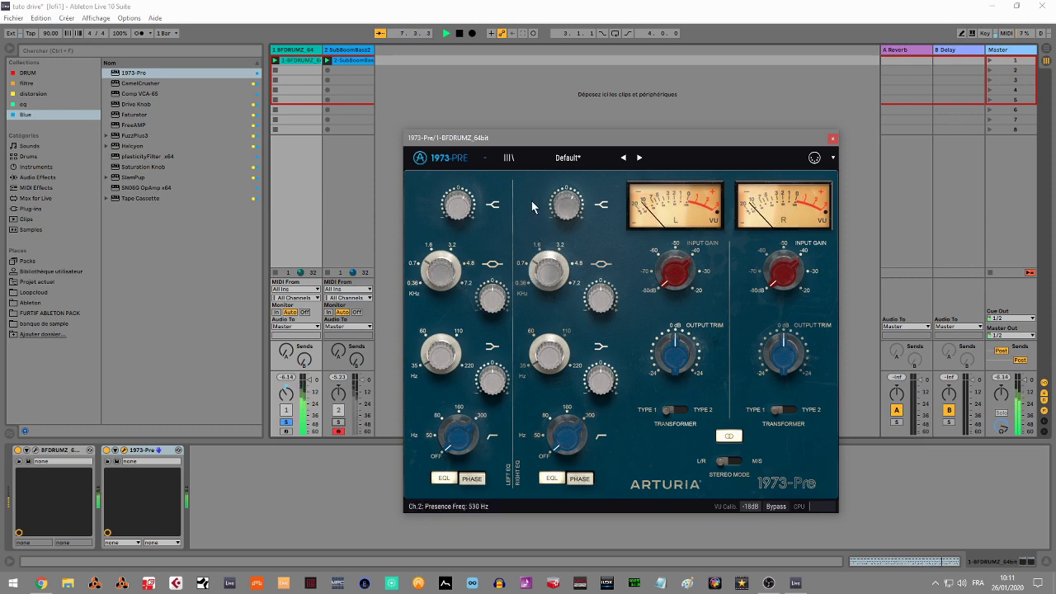
left_click_drag(591, 287, 590, 286)
left_click_drag(557, 280, 555, 292)
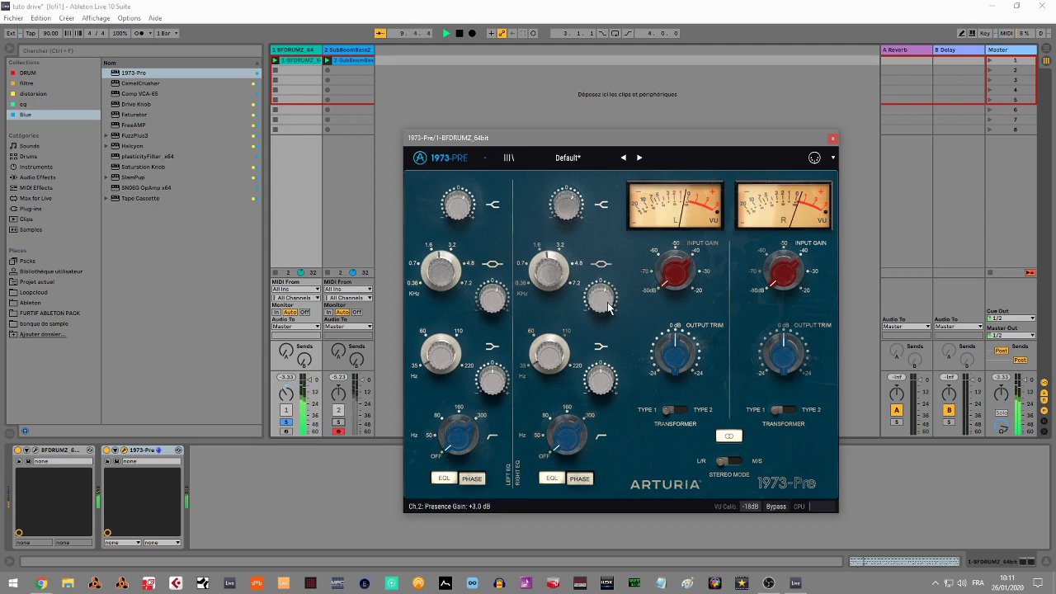
left_click_drag(598, 393, 593, 373)
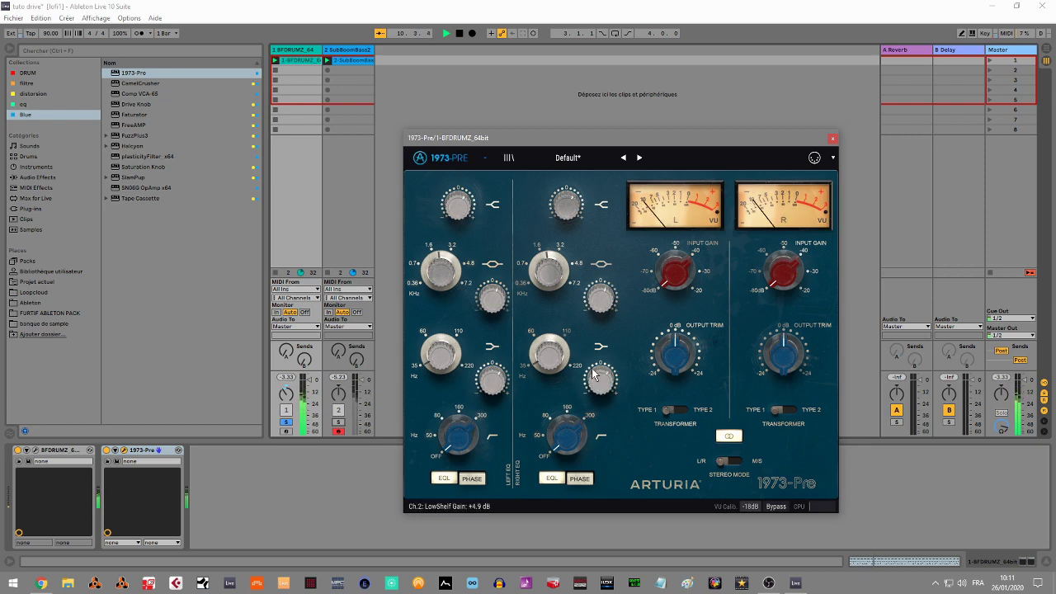
Step: Raise 1973-Pre's input gain on the drums to -25.5 dB and compare the sound with the plug-in bypassed and enabled
scroll(593, 373, "up", 5)
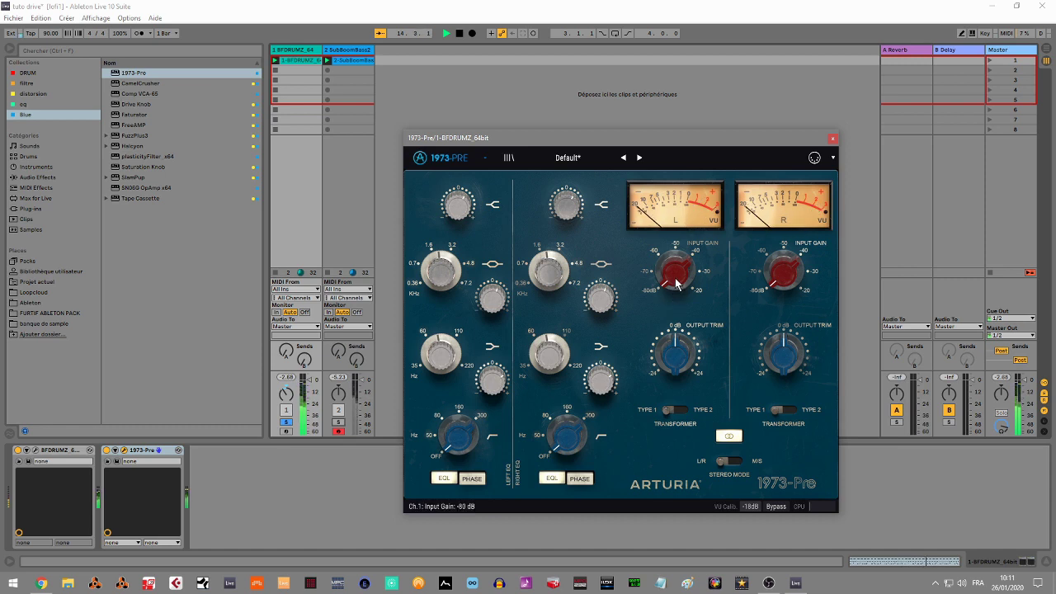
left_click_drag(675, 283, 660, 158)
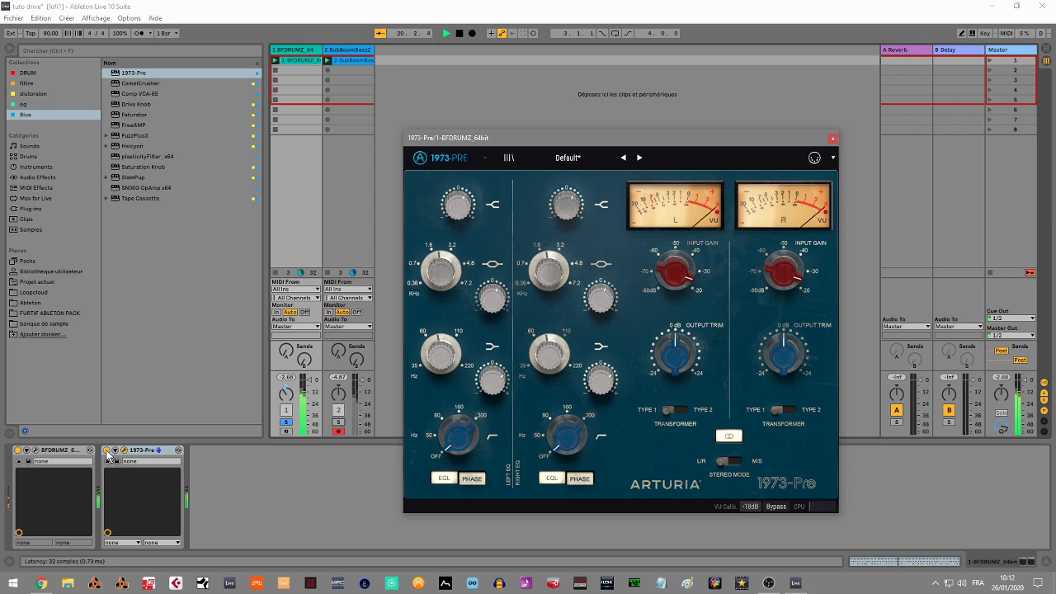
left_click(107, 454)
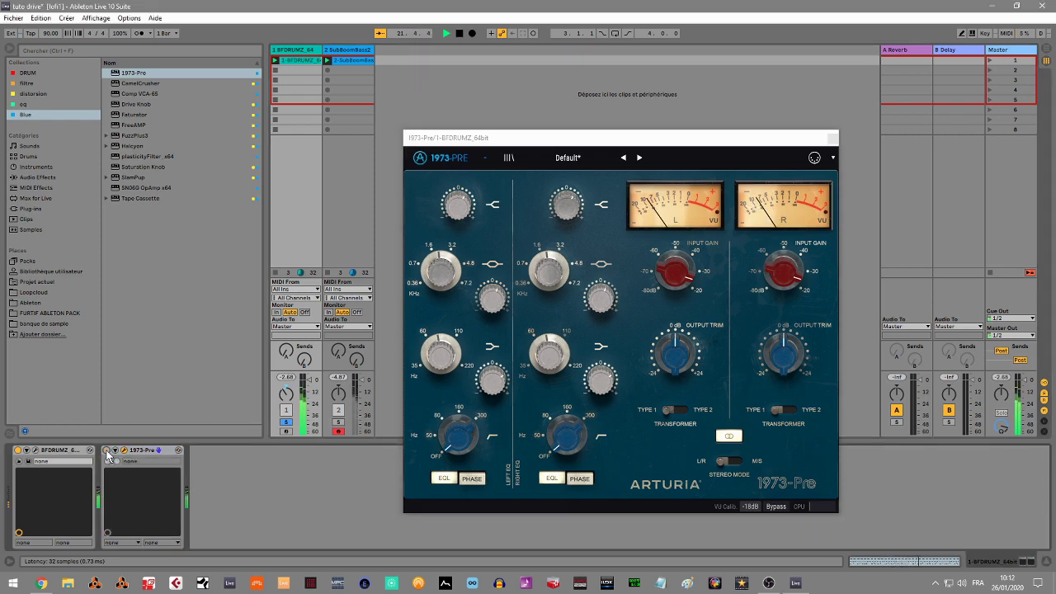
left_click(107, 452)
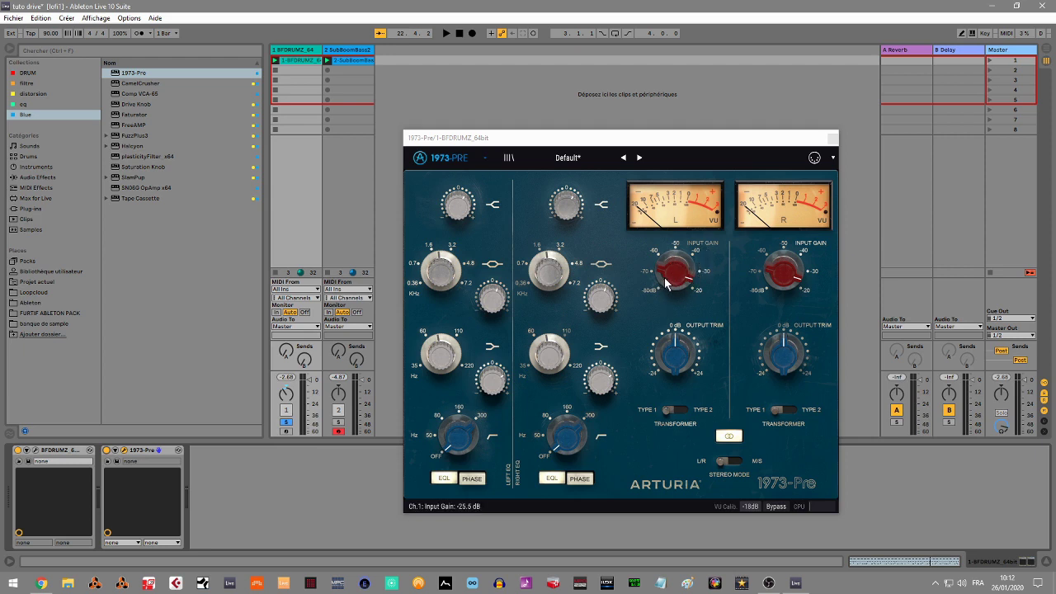
Step: Replay the drums while readjusting 1973-Pre's presence, high shelf and low shelf gains, and set its input gain to -29.8 dB
mouse_move(656, 275)
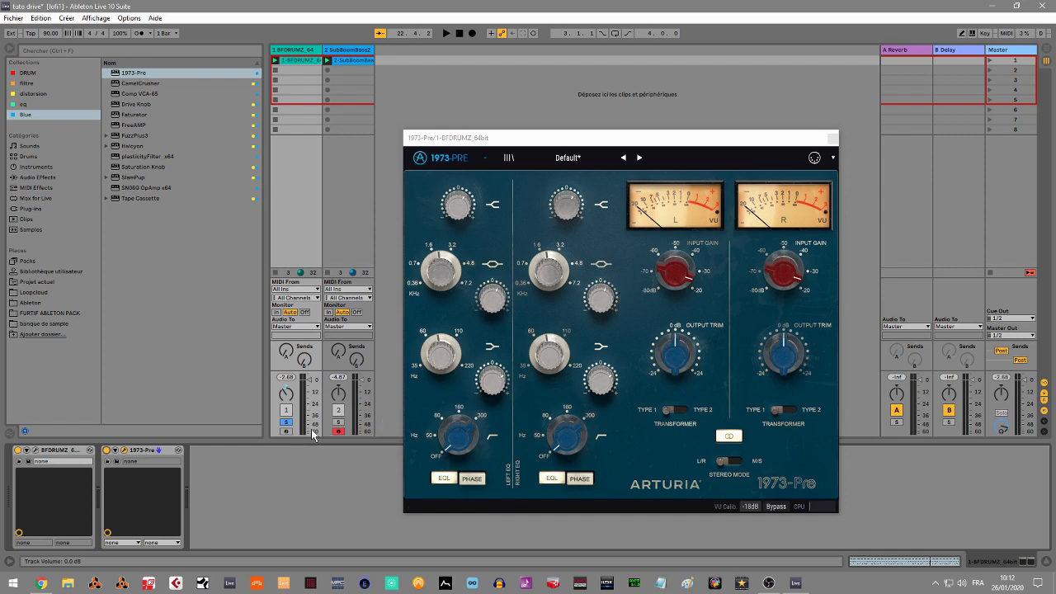
key("space")
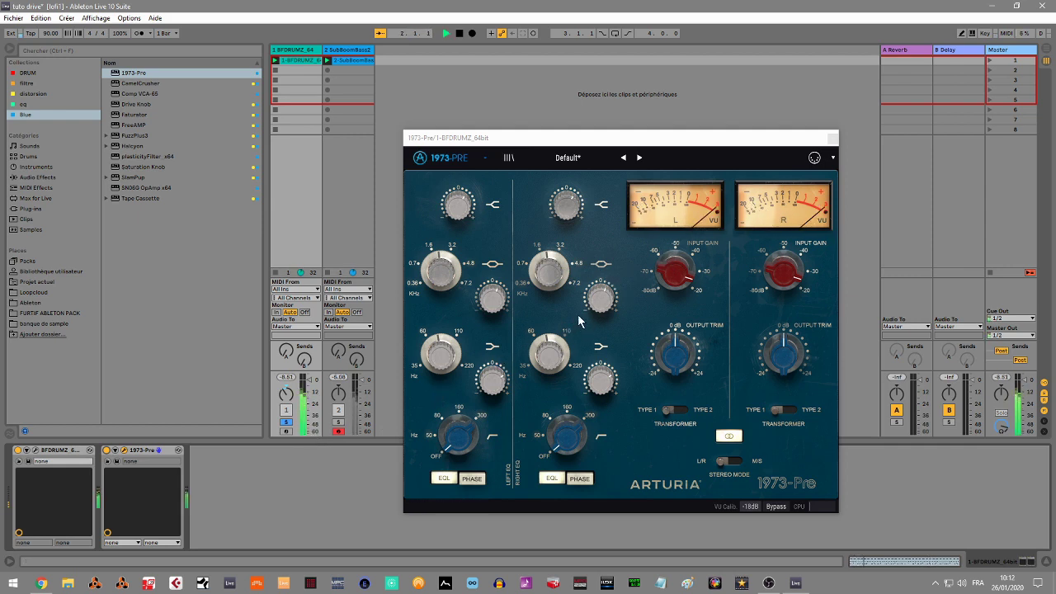
mouse_move(595, 311)
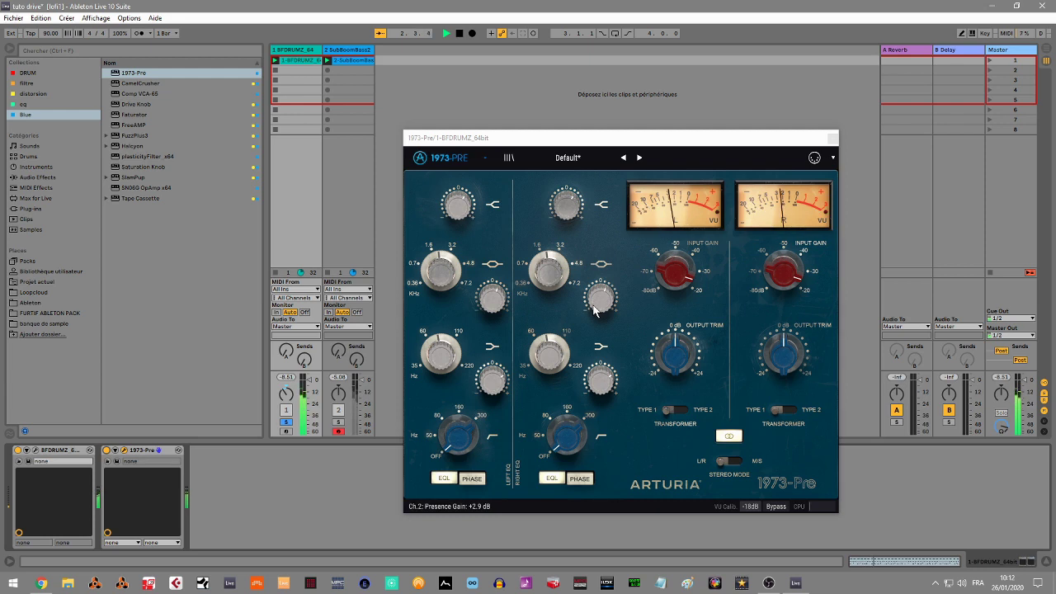
left_click_drag(596, 307, 578, 291)
left_click_drag(566, 207, 561, 244)
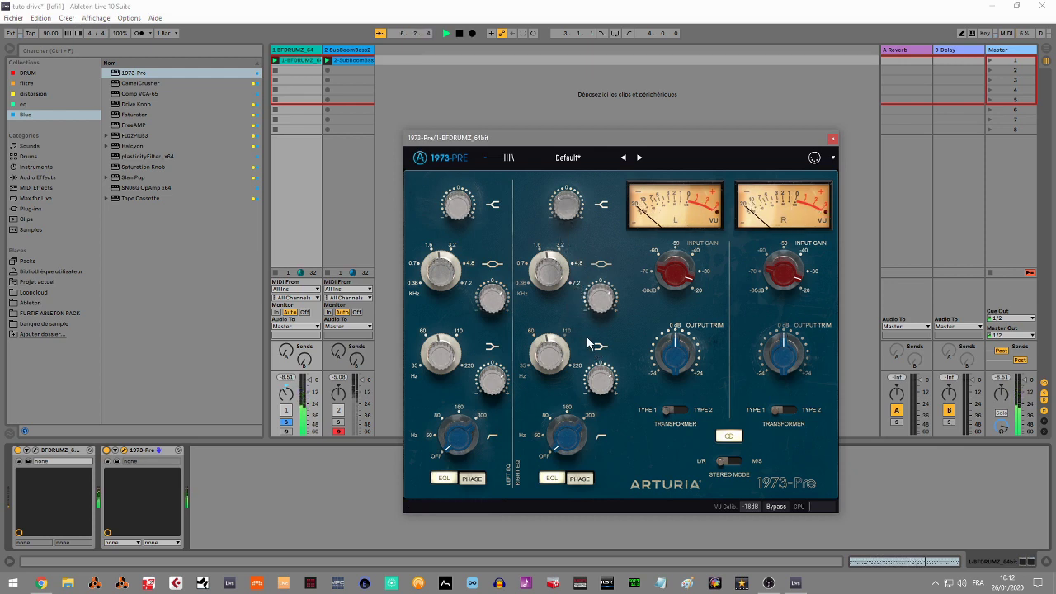
left_click_drag(602, 381, 589, 367)
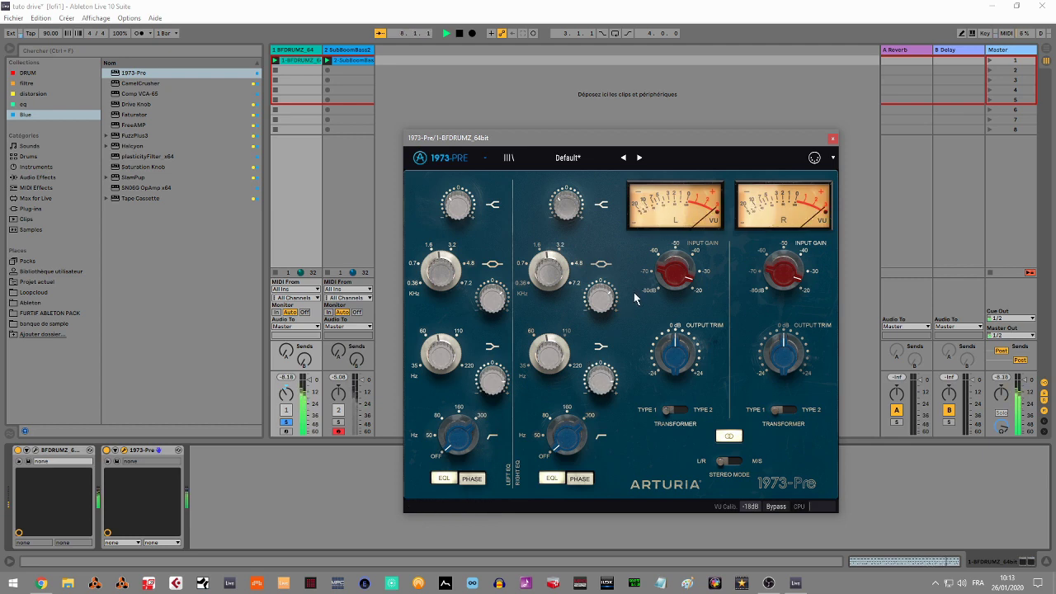
left_click_drag(671, 267, 673, 279)
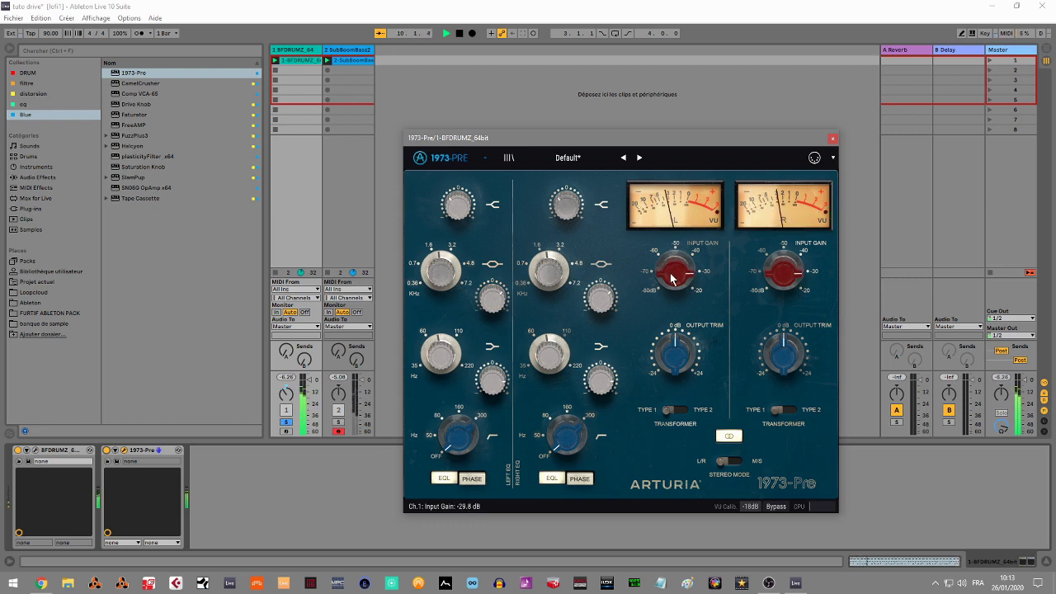
Step: Solo the bass alongside the drums and load 1973-Pre onto the SubBoomBass2 track
left_click(356, 419)
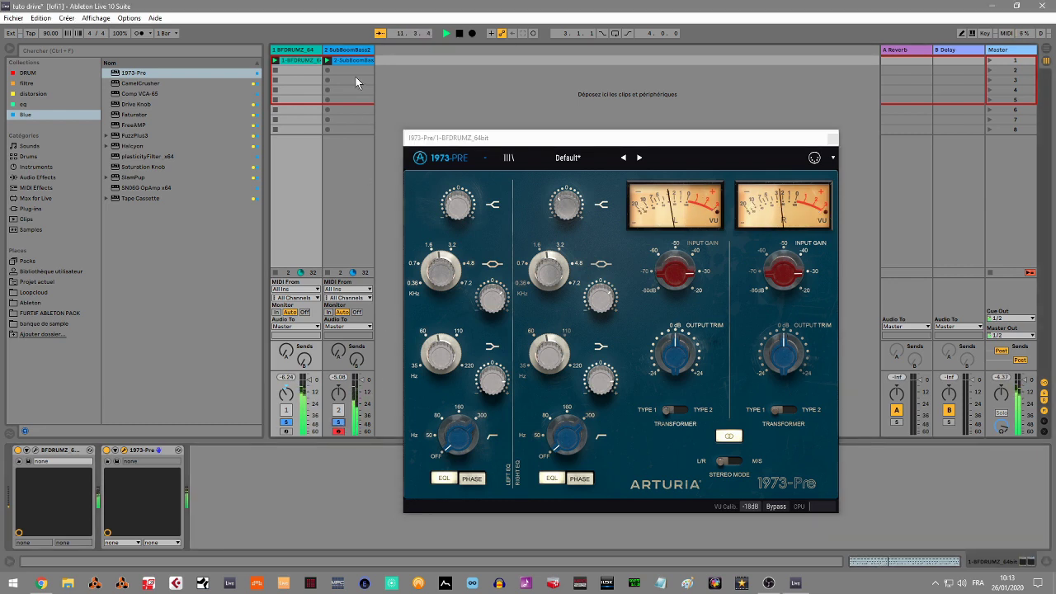
left_click(354, 50)
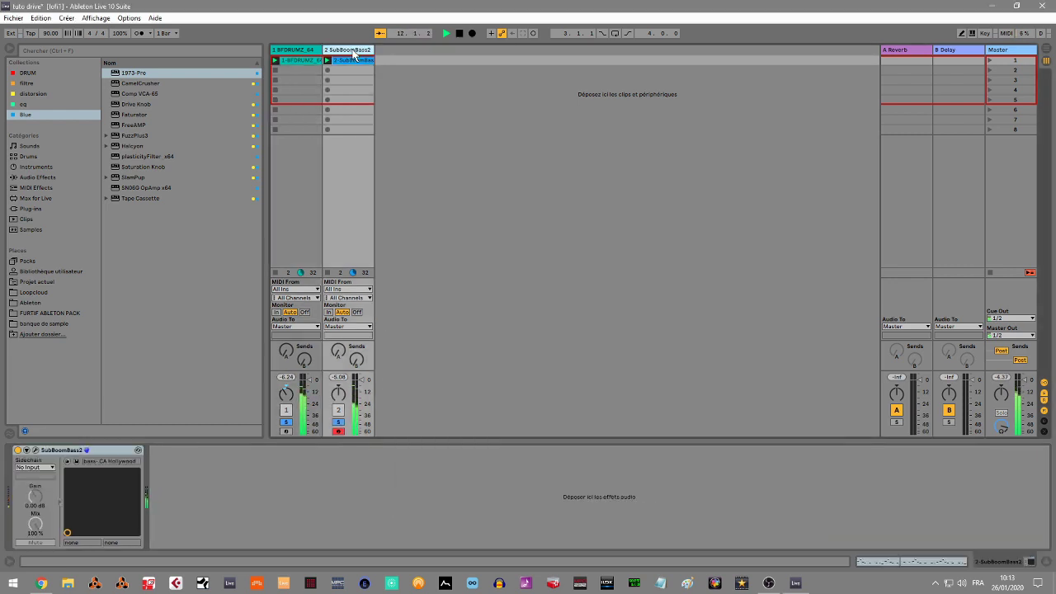
left_click(139, 72)
left_click_drag(343, 325, 342, 326)
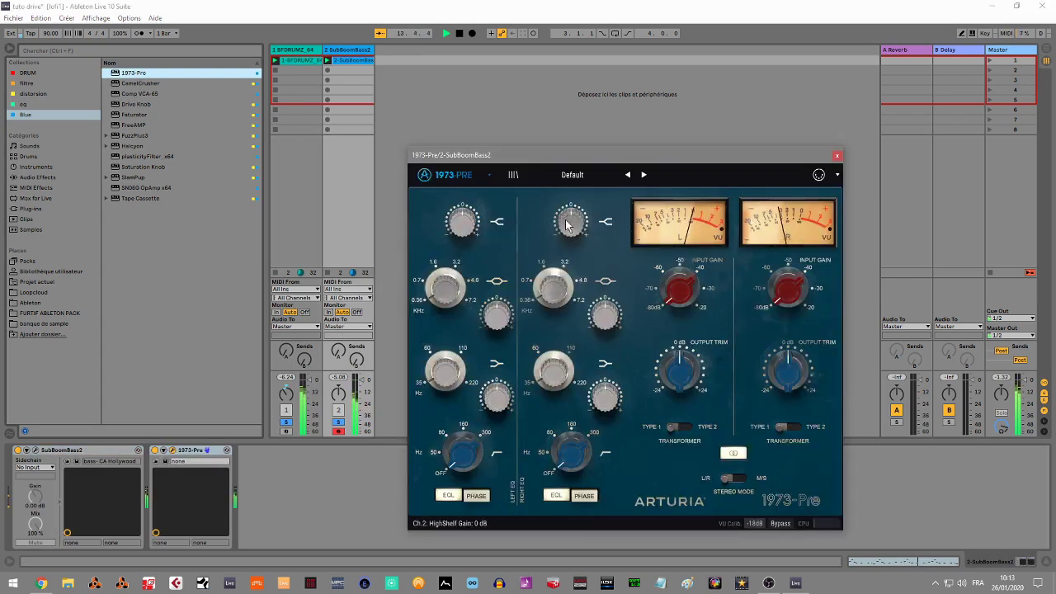
Step: Try 1973-Pre's high shelf and high-pass filter on the bass, raise its input gain, and adjust its low shelf gain
left_click_drag(571, 221, 564, 234)
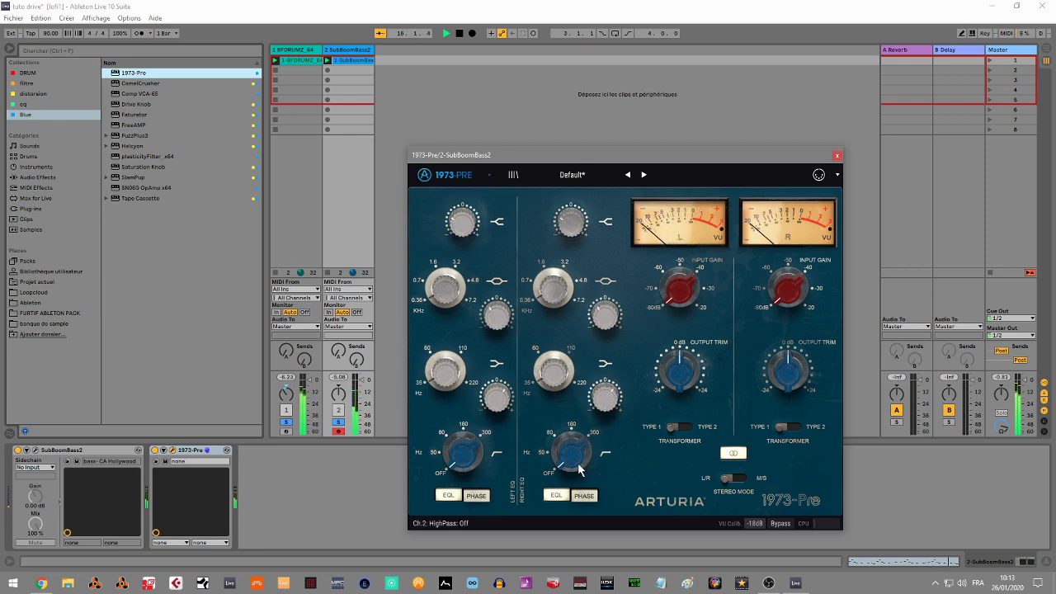
left_click_drag(573, 443, 578, 426)
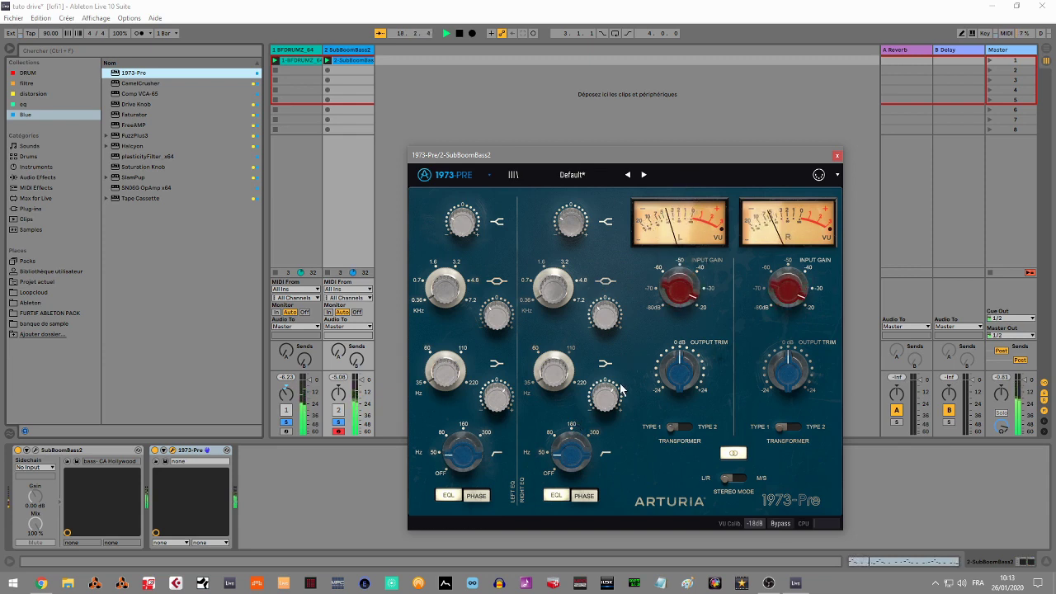
left_click_drag(571, 453, 571, 499)
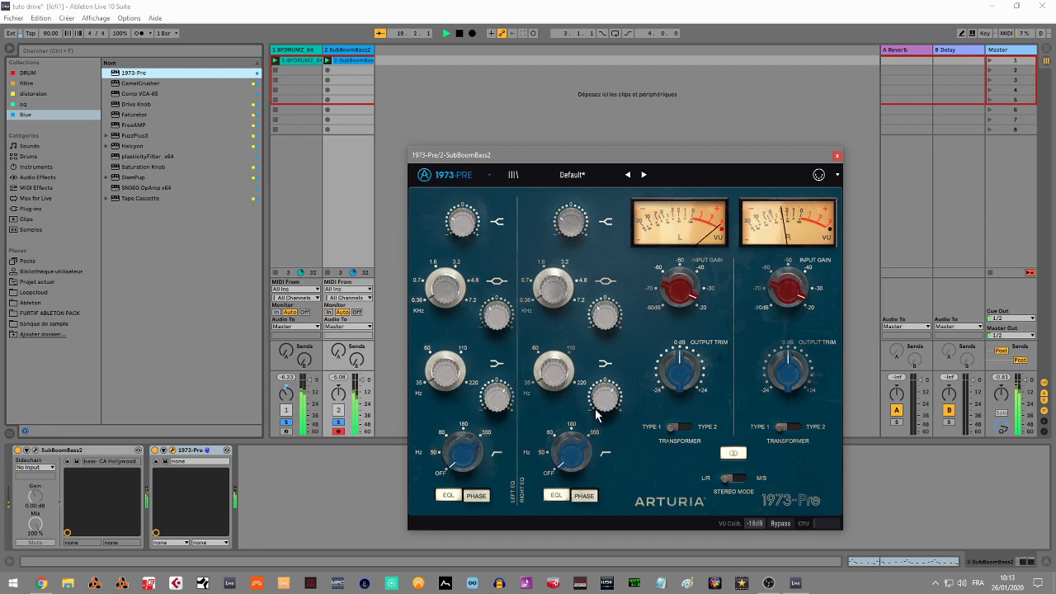
left_click_drag(601, 403, 601, 404)
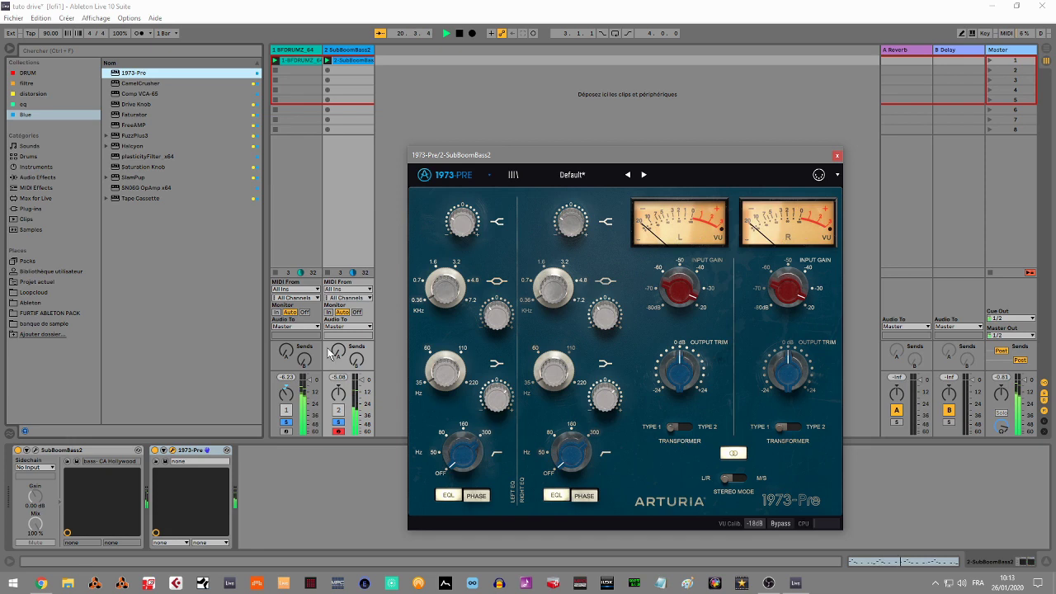
Step: Isolate the bass, tune 1973-Pre's low shelf frequency with its gain at +4.3 dB, and compare the sound with the plug-in bypassed
left_click(301, 428)
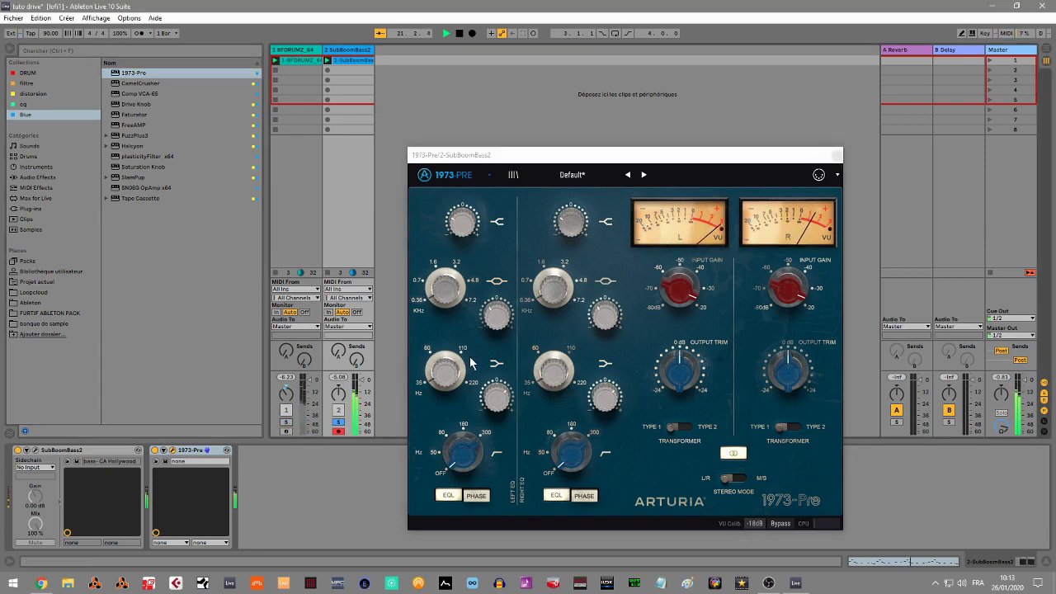
left_click(441, 353)
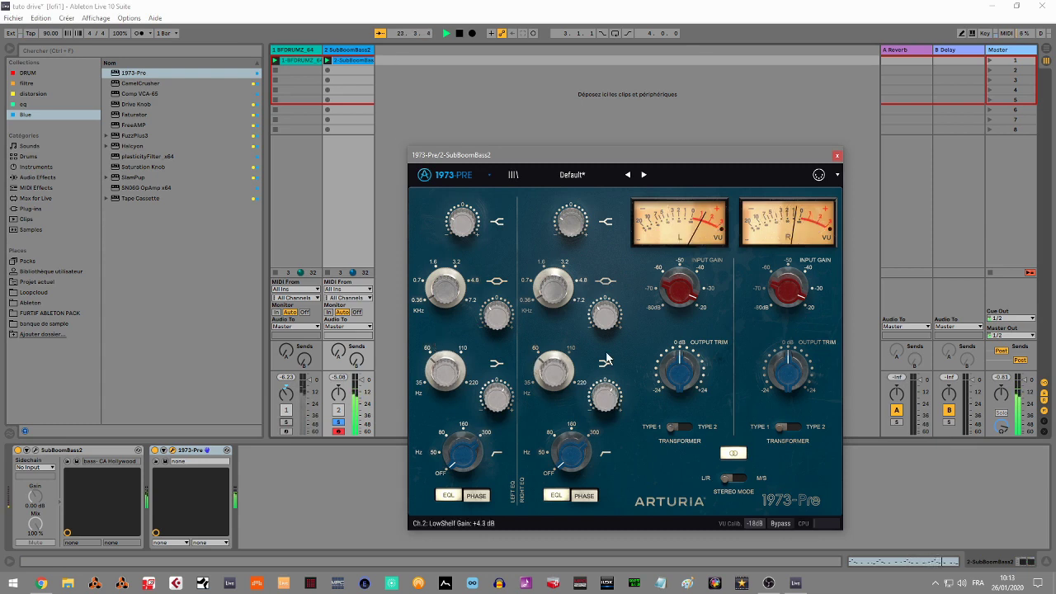
left_click(156, 456)
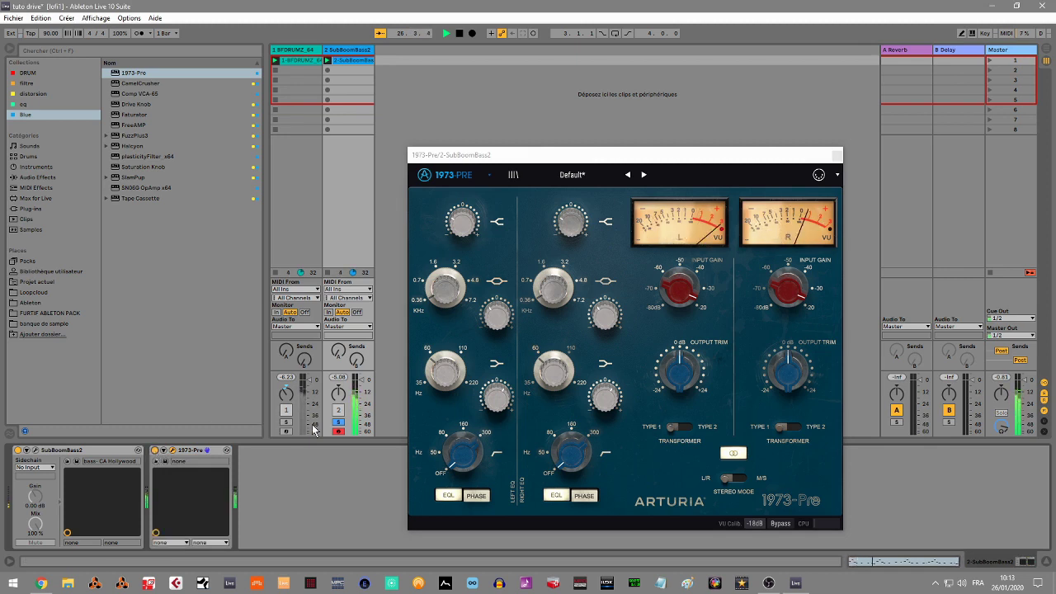
Step: Unsolo the bass to hear both tracks together while readjusting 1973-Pre's input gain and low shelf gain
left_click(338, 422)
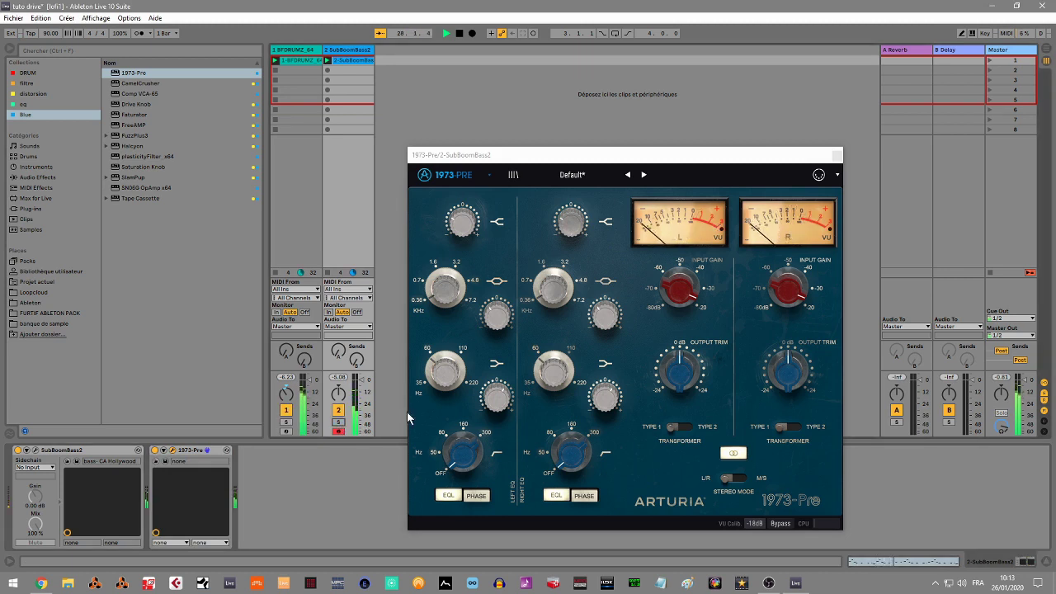
left_click(782, 299)
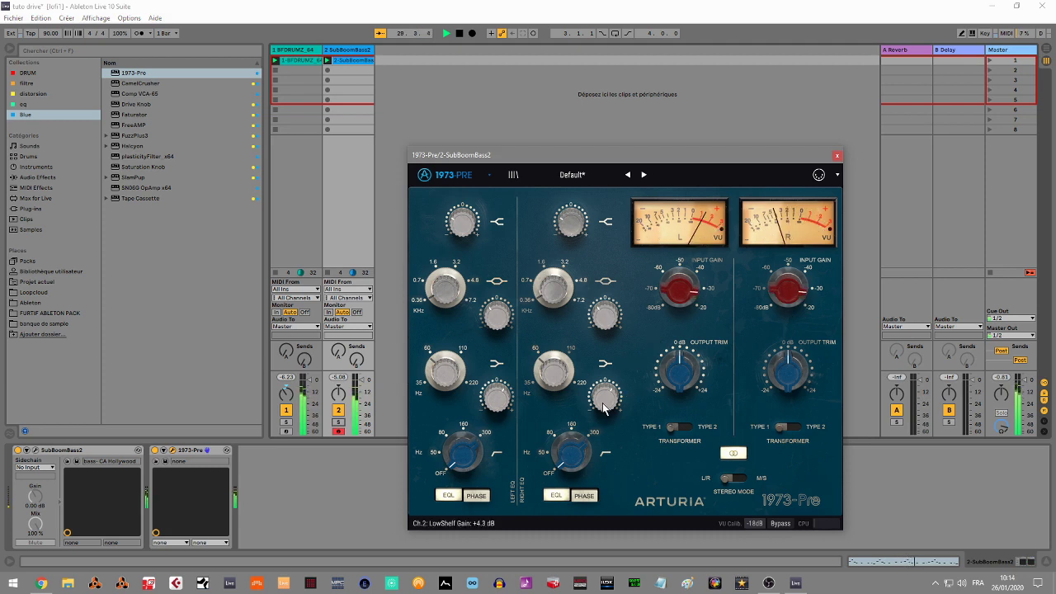
left_click_drag(603, 404, 606, 407)
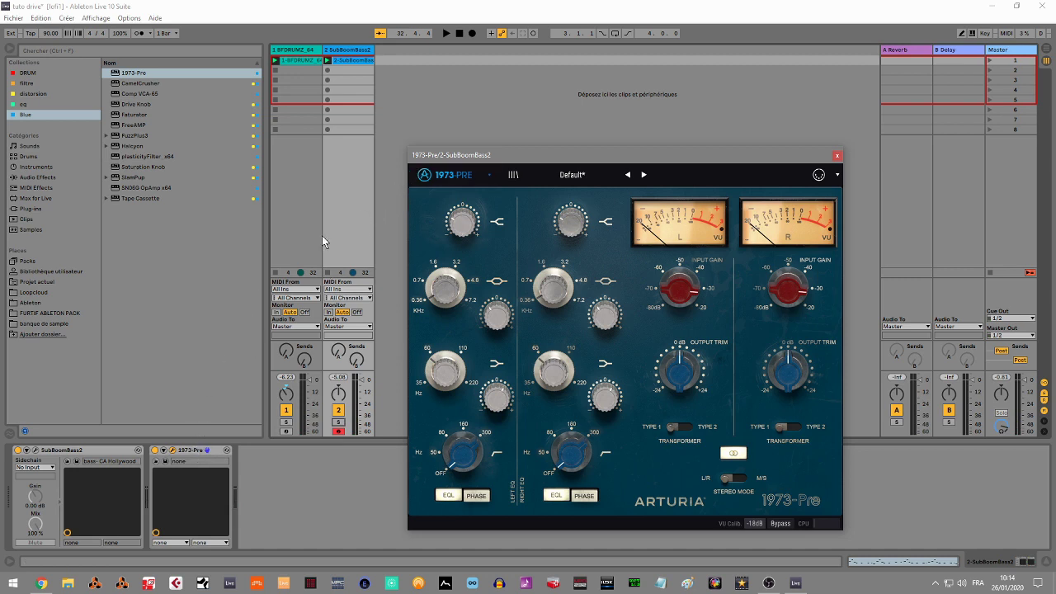
Step: Remove 1973-Pre from both the SubBoomBass2 and BFDRUMZ_64 tracks
left_click(203, 456)
key("Delete")
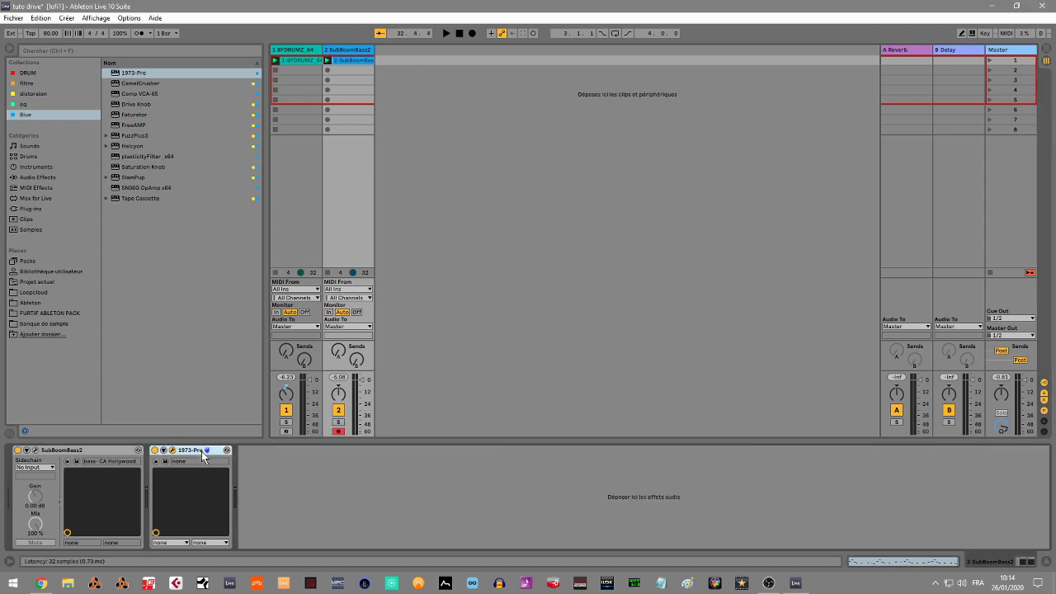
left_click(290, 49)
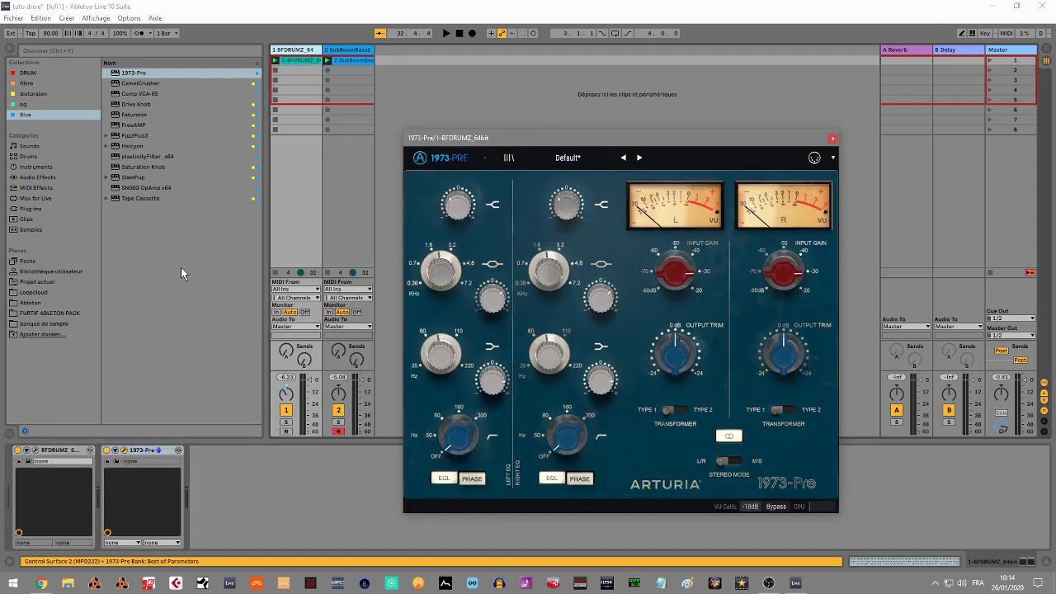
left_click(141, 456)
key("Delete")
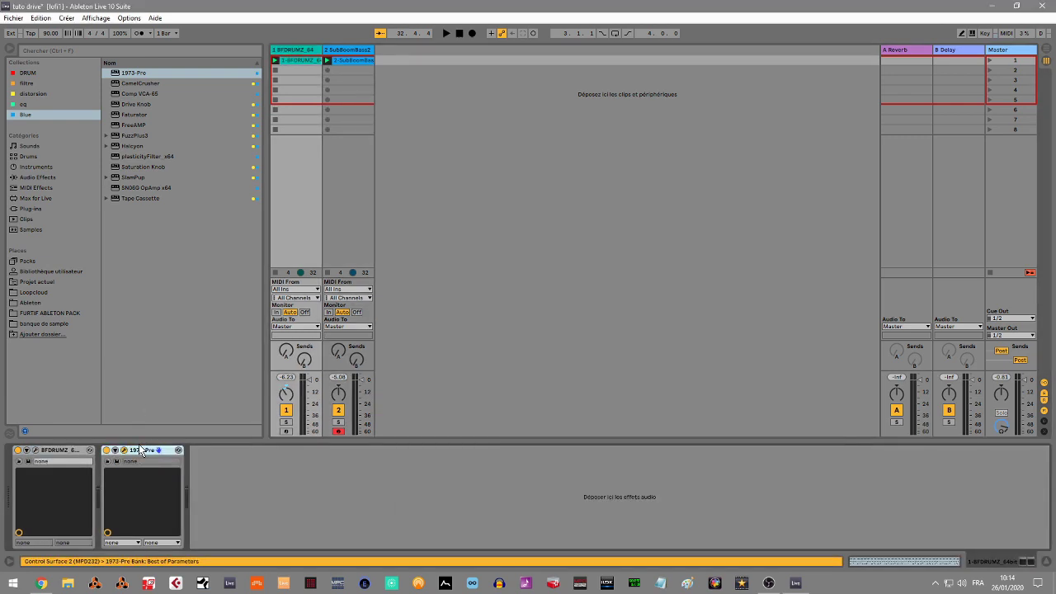
Step: Load Saturation Knob onto the BFDRUMZ_64 track, solo the drums and start playback
left_click(143, 167)
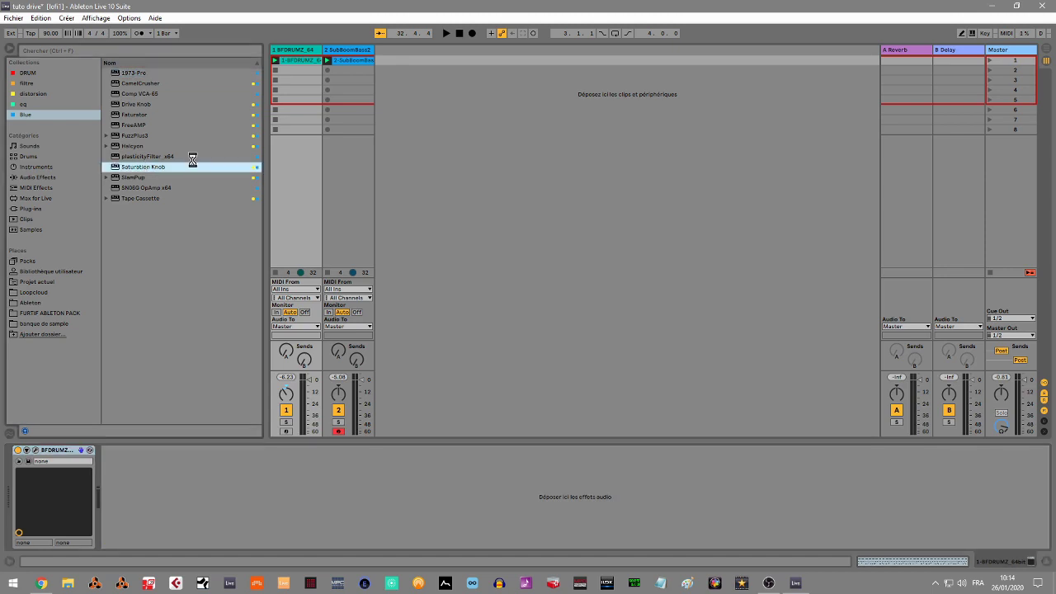
left_click_drag(265, 255, 293, 303)
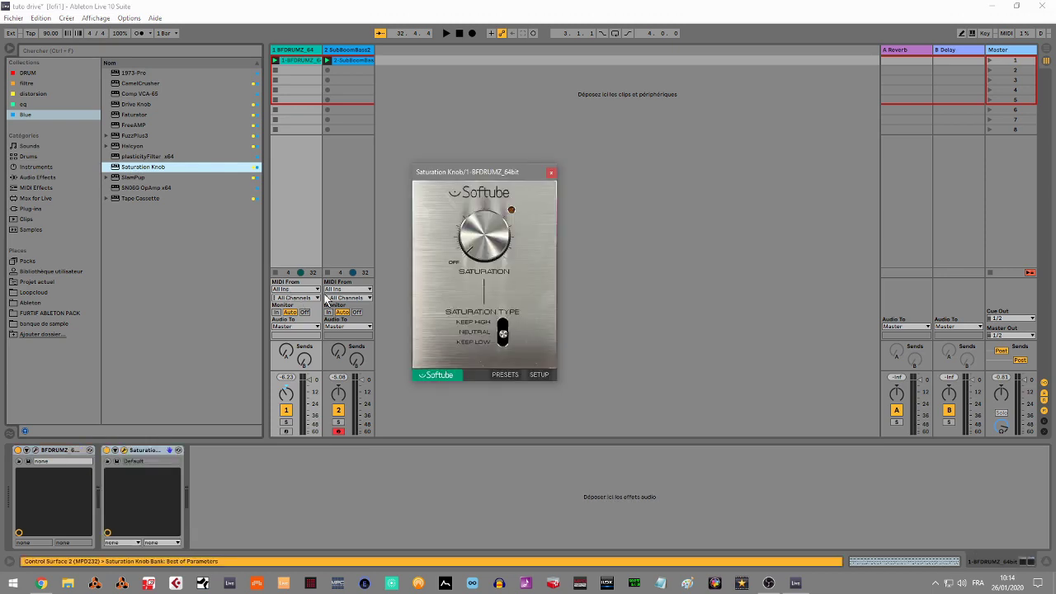
left_click(286, 422)
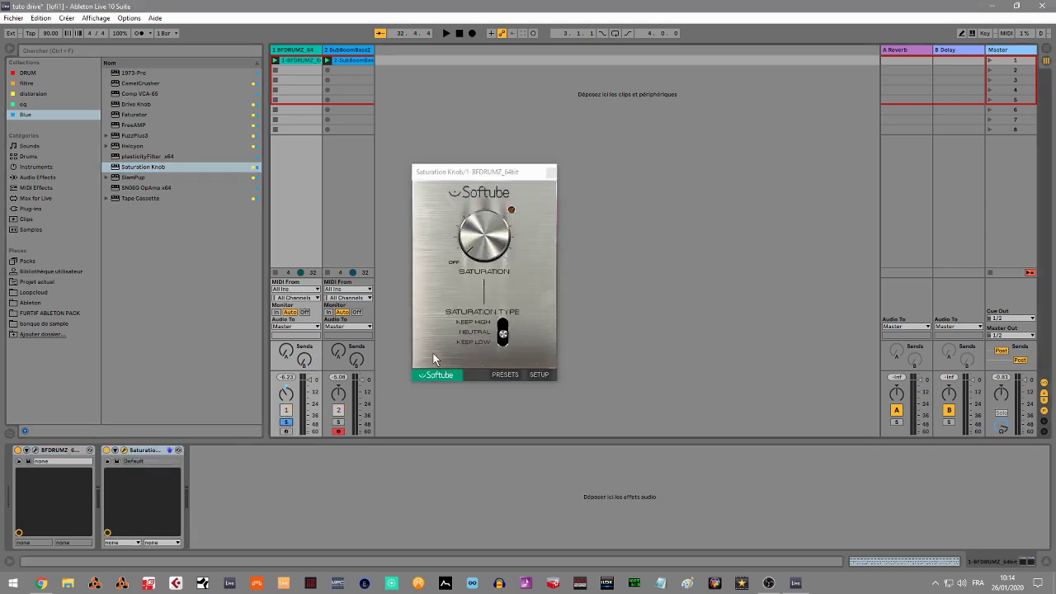
key("space")
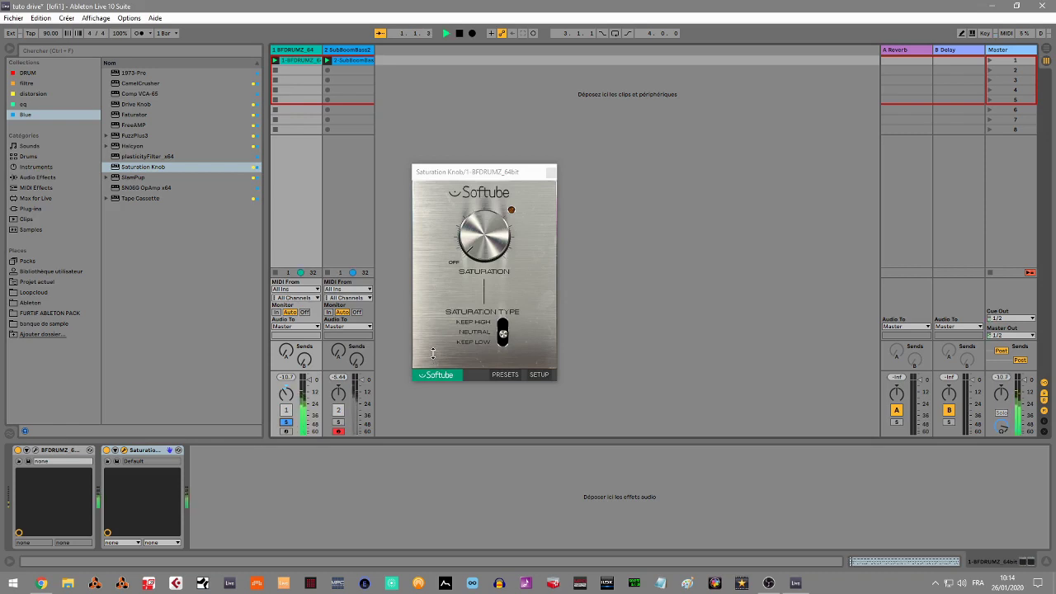
Step: Raise the drums' saturation to just past midway with the Keep Low type, and compare Saturation Knob bypassed and enabled
left_click(481, 241)
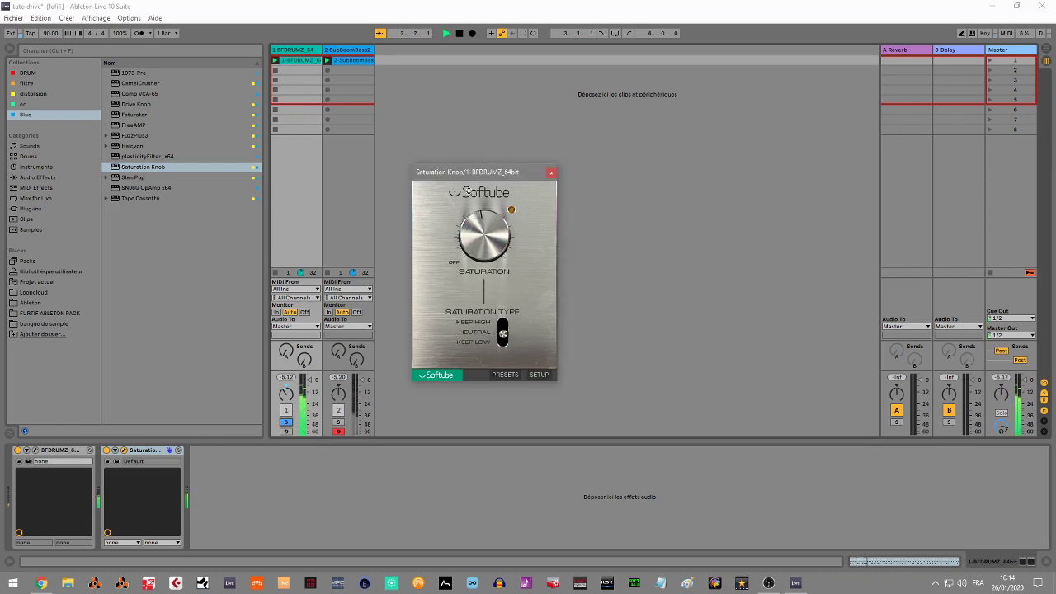
left_click(503, 335)
left_click_drag(472, 248, 466, 233)
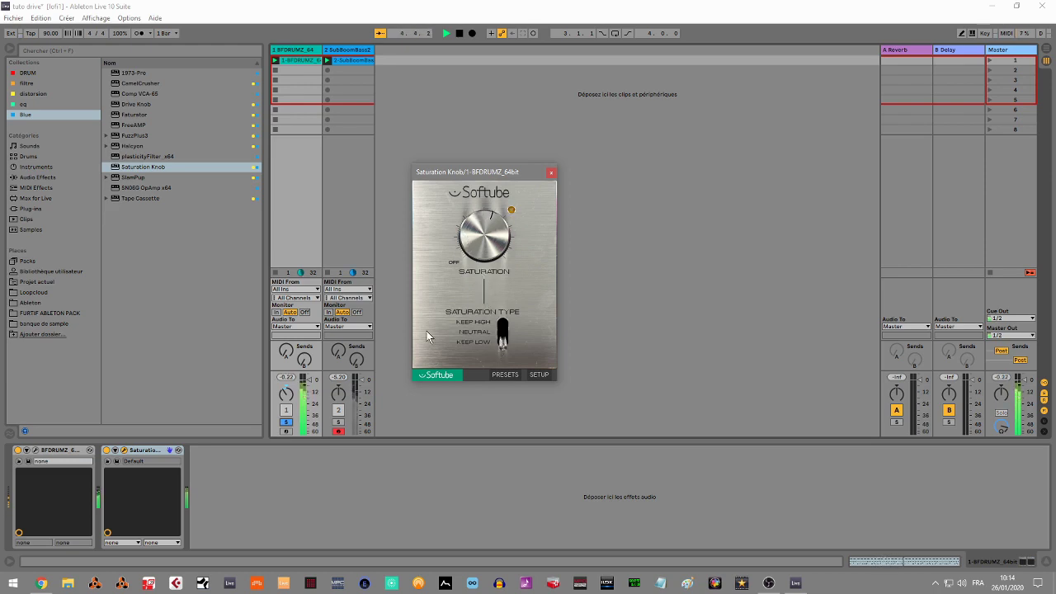
left_click(107, 451)
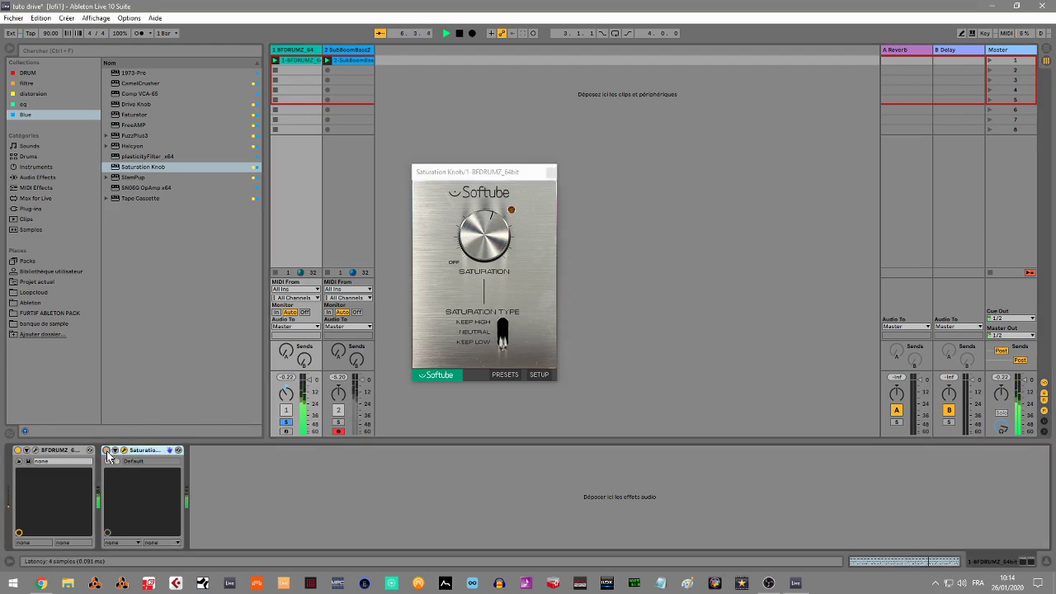
left_click(106, 451)
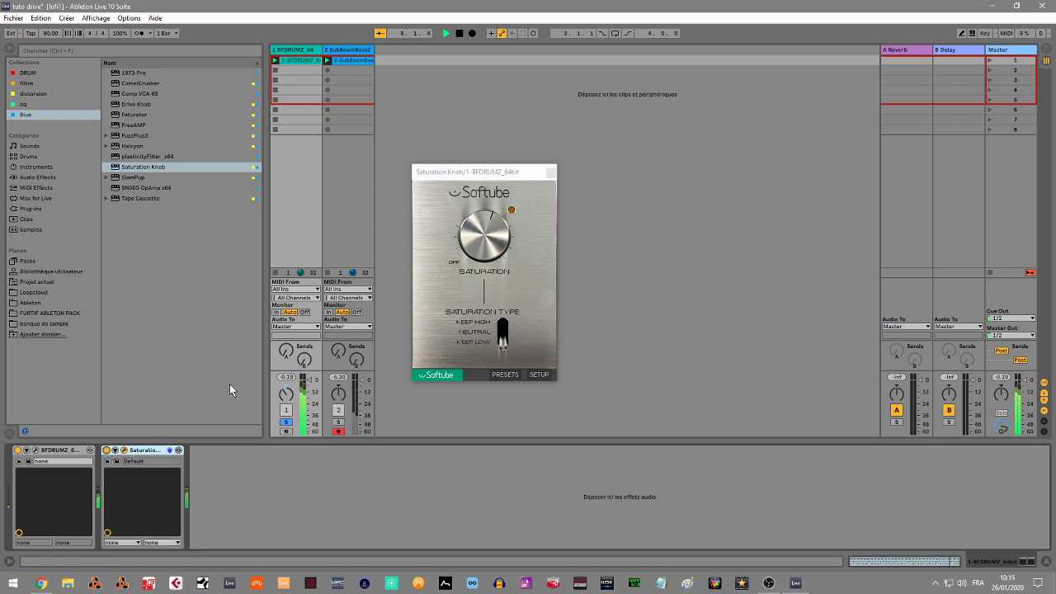
Step: Lower the saturation on the drums and switch the saturation type to Keep High
left_click(481, 245)
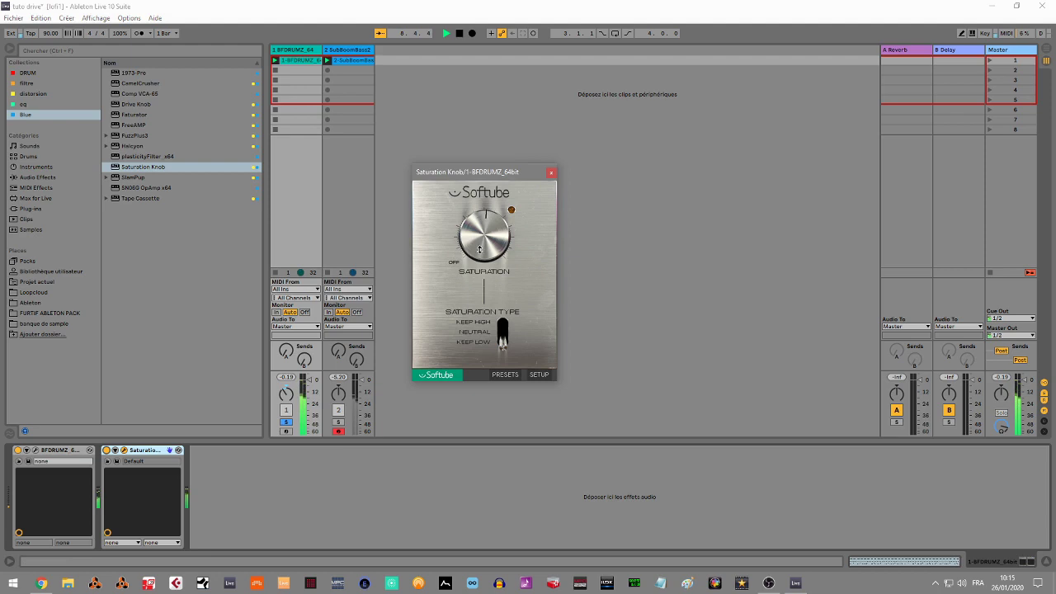
left_click_drag(503, 333, 503, 309)
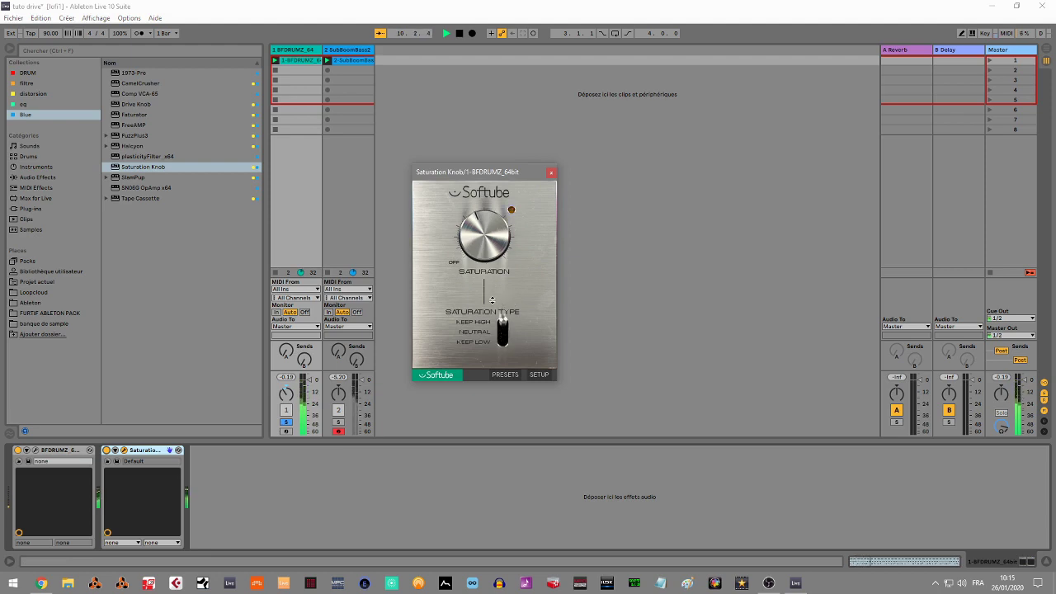
Step: Solo the bass alongside the drums and load Saturation Knob onto the SubBoomBass2 track
left_click(338, 422)
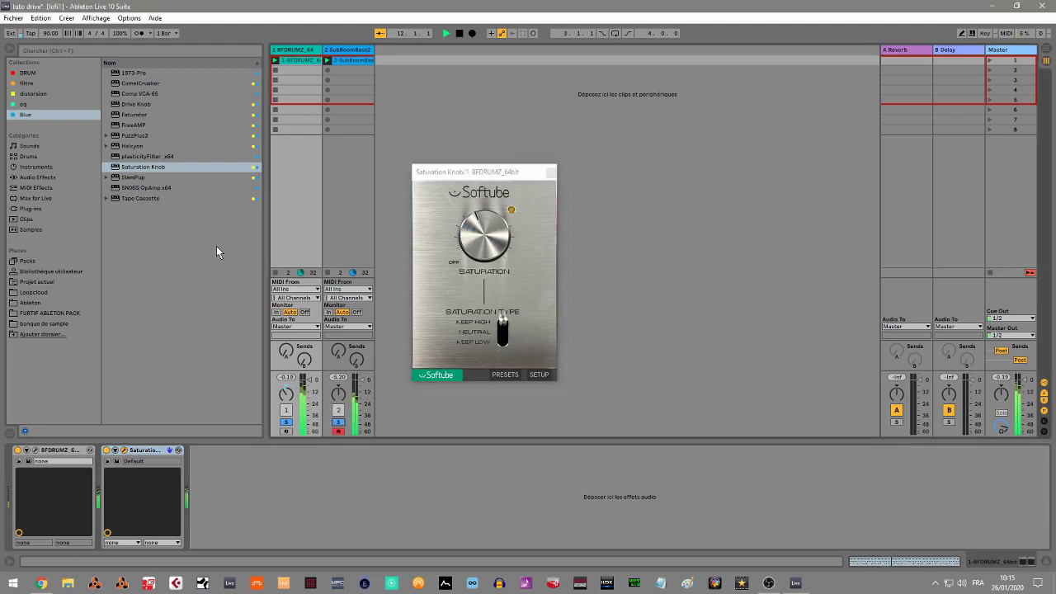
left_click(348, 51)
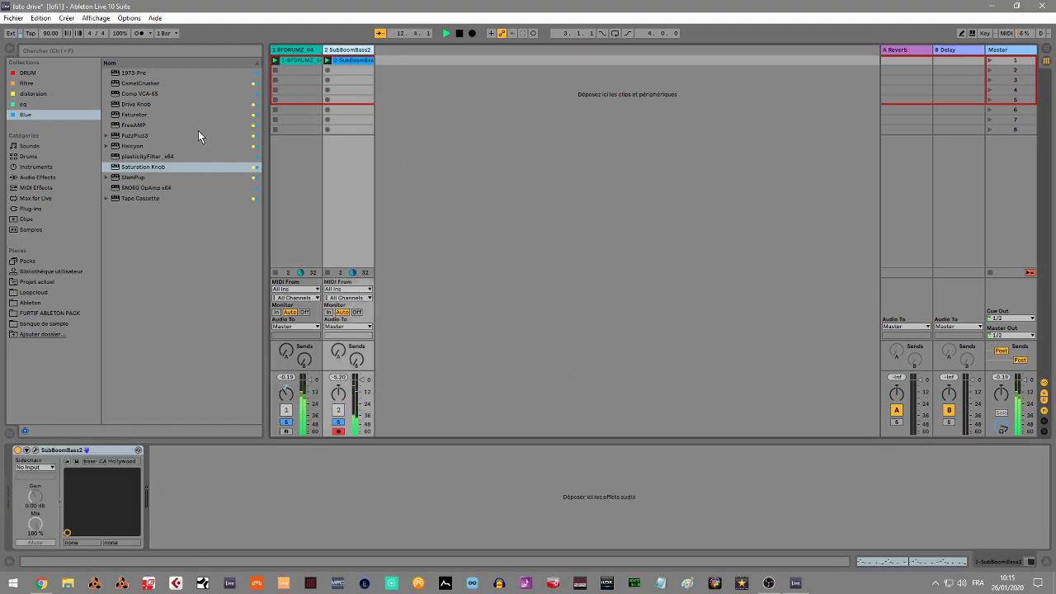
double_click(187, 166)
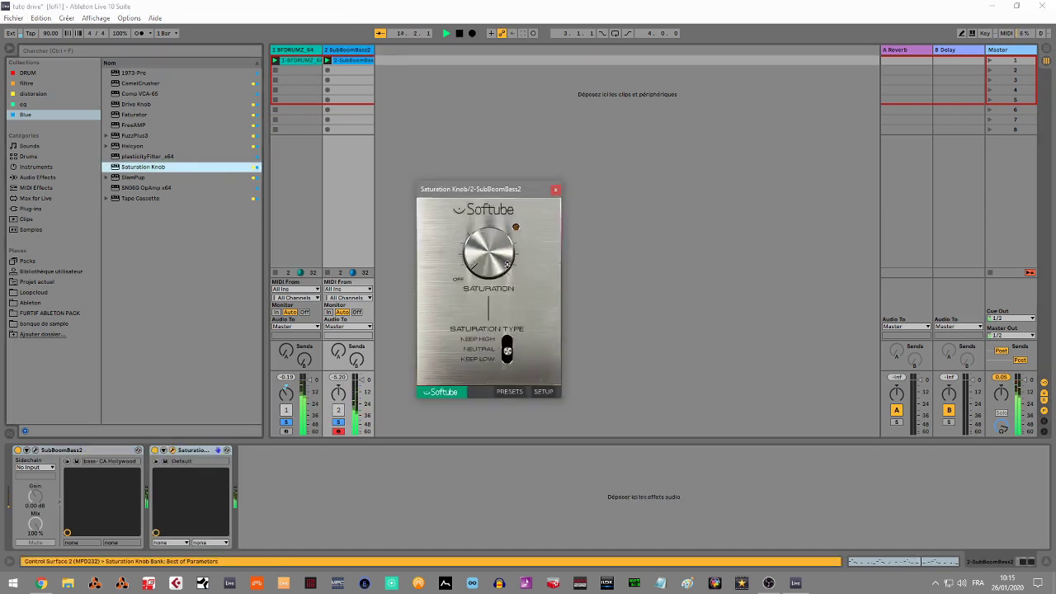
Step: Dial in a moderate amount of saturation on the bass and set its saturation type to Keep Low
mouse_move(499, 262)
left_mouse_down()
mouse_move(489, 221)
mouse_move(482, 264)
left_mouse_up()
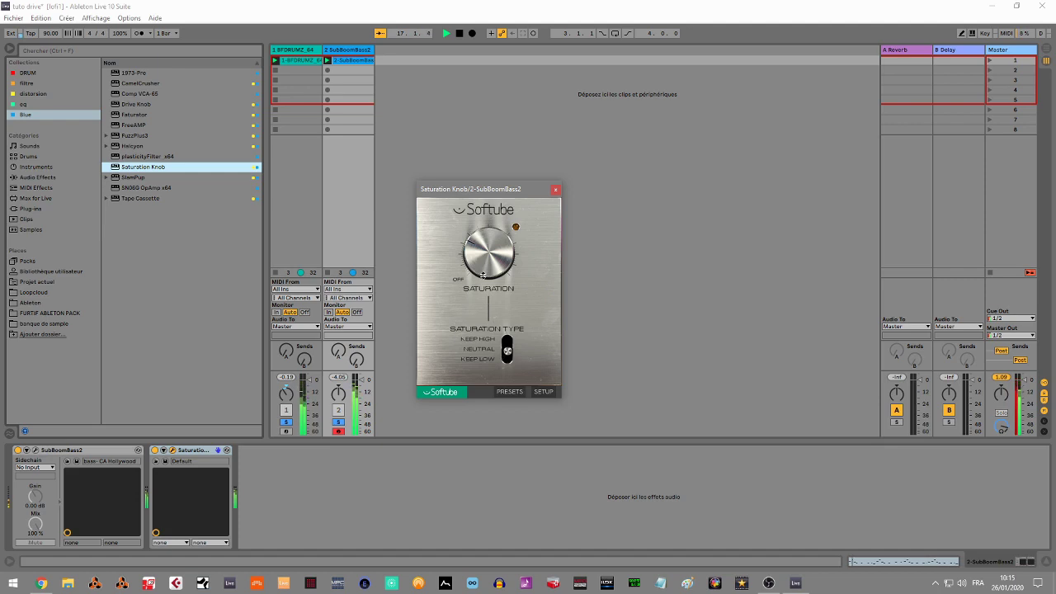
left_click_drag(479, 266, 480, 269)
left_click(507, 346)
Step: Reduce the saturation on the drums slightly, lower the bass track's volume, and bring back the bass track's Saturation Knob
left_click(301, 50)
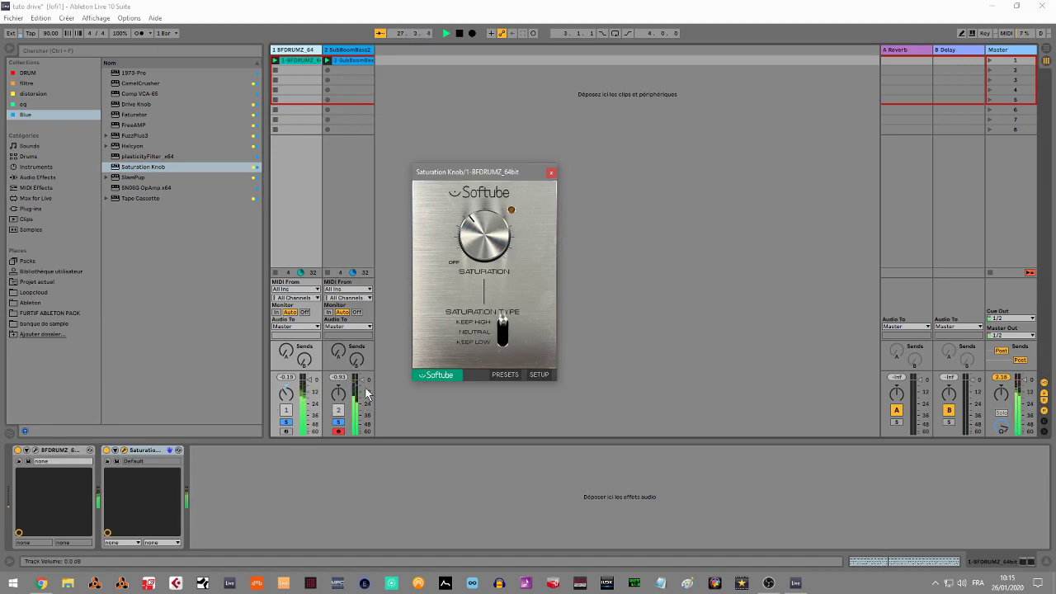
left_click_drag(368, 395, 368, 400)
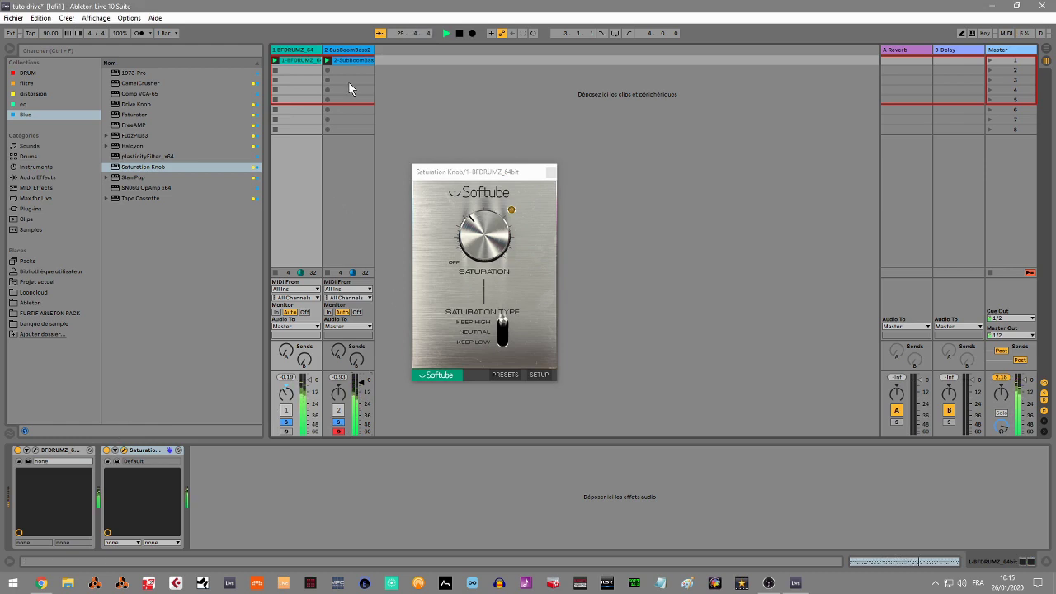
left_click(355, 401)
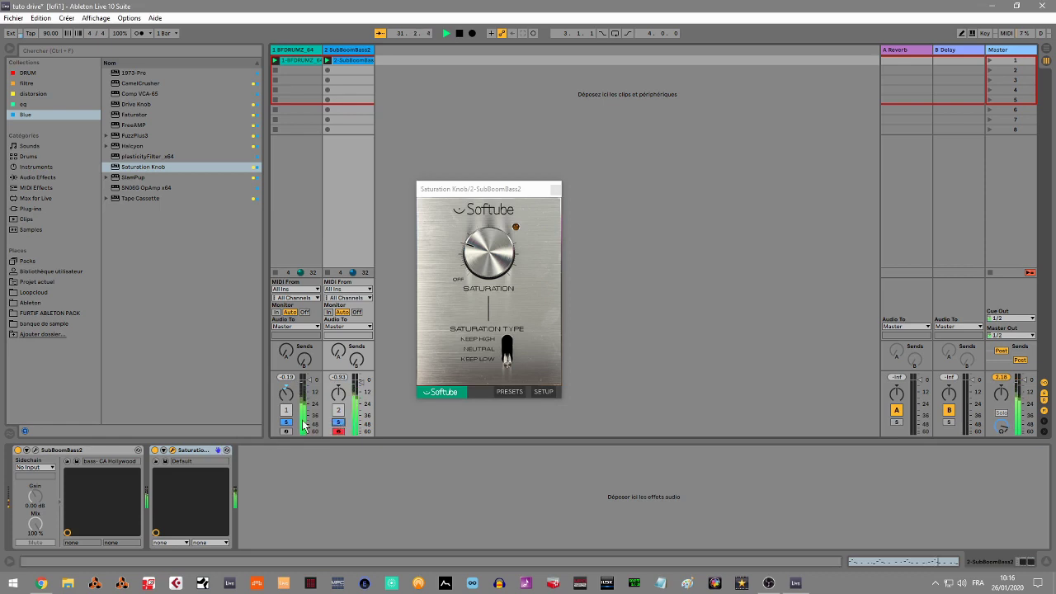
Step: Compare the bass with Saturation Knob bypassed and enabled, first alone and then with the drums soloed, and stop playback
left_click(155, 451)
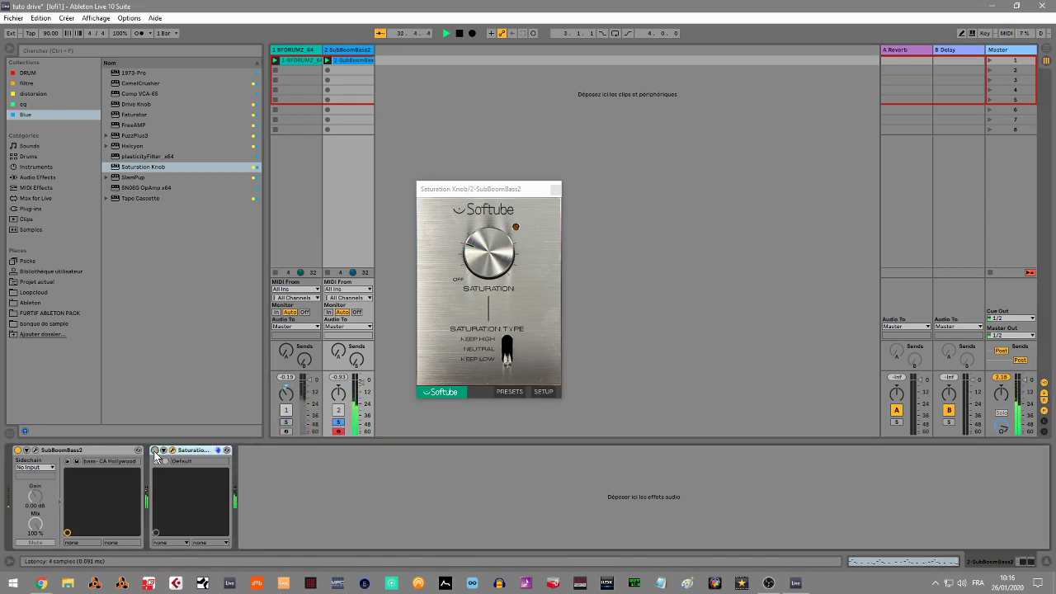
left_click(154, 450)
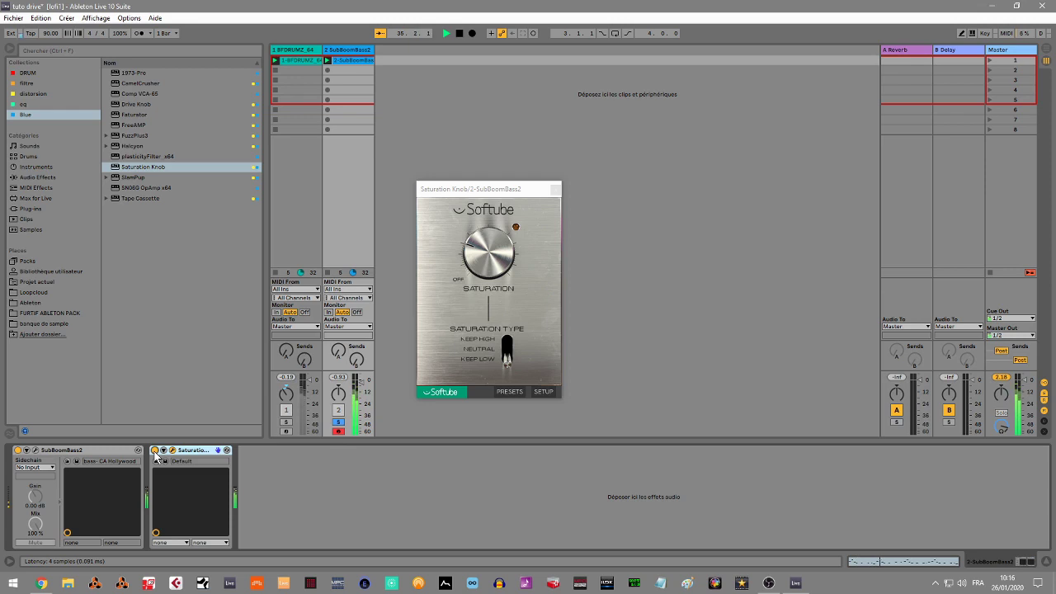
left_click(154, 451)
left_click(286, 422)
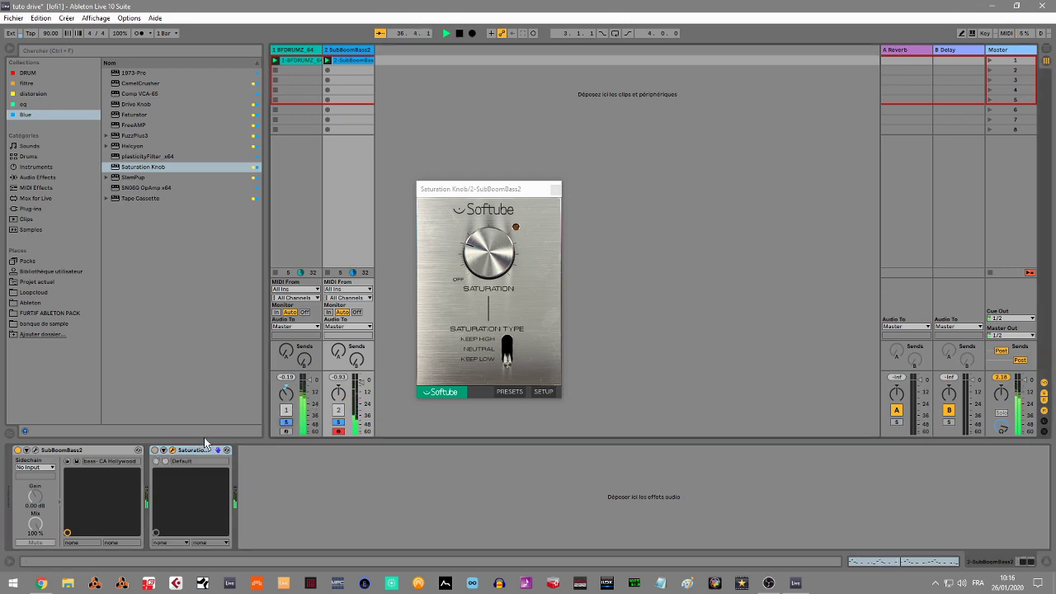
left_click(156, 451)
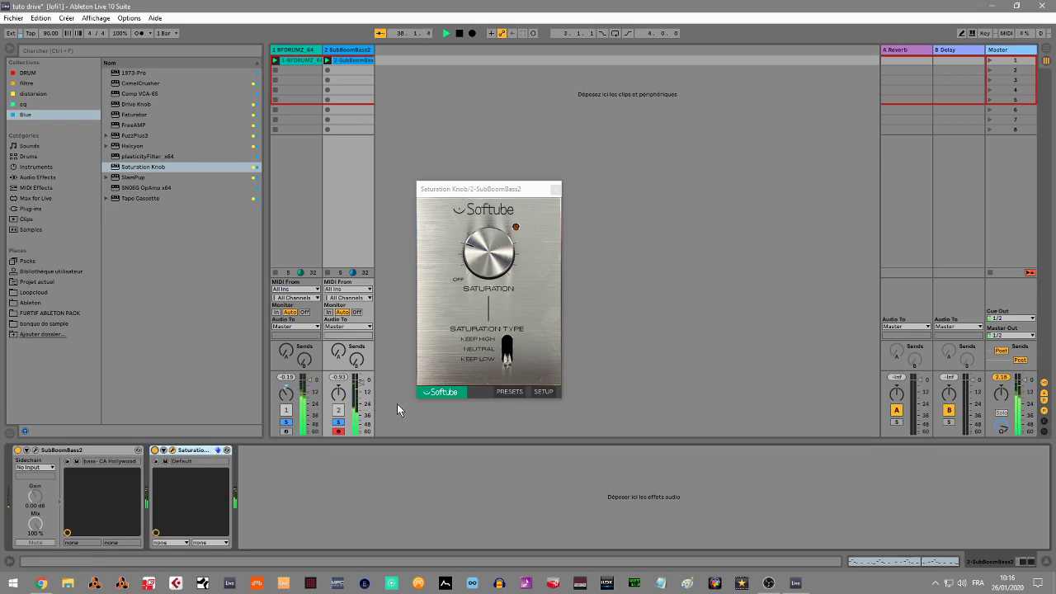
key("space")
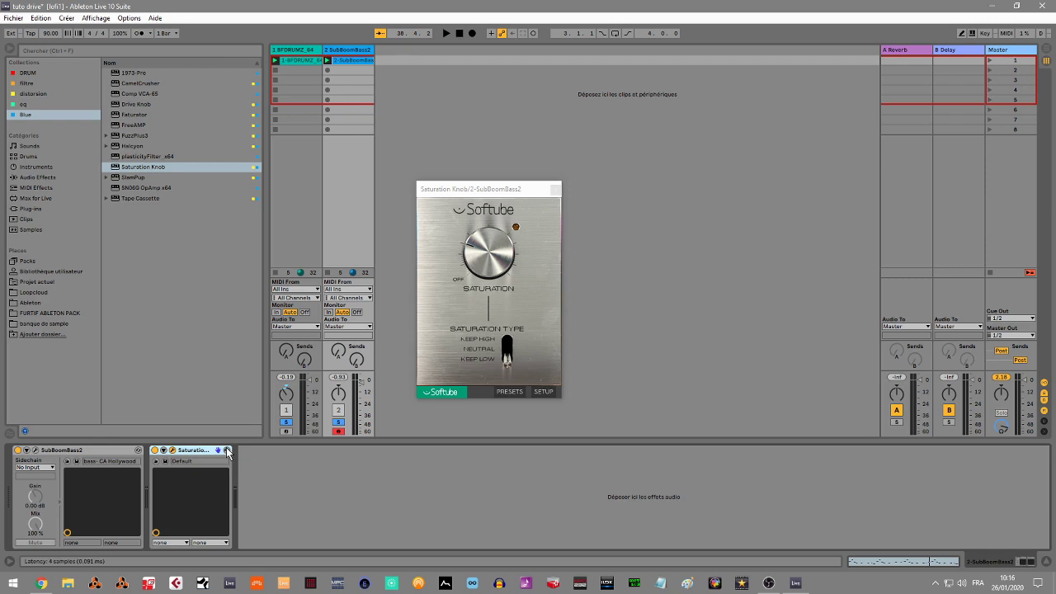
Step: Remove Saturation Knob from both the SubBoomBass2 track and the BFDRUMZ_64 drum track
key("Delete")
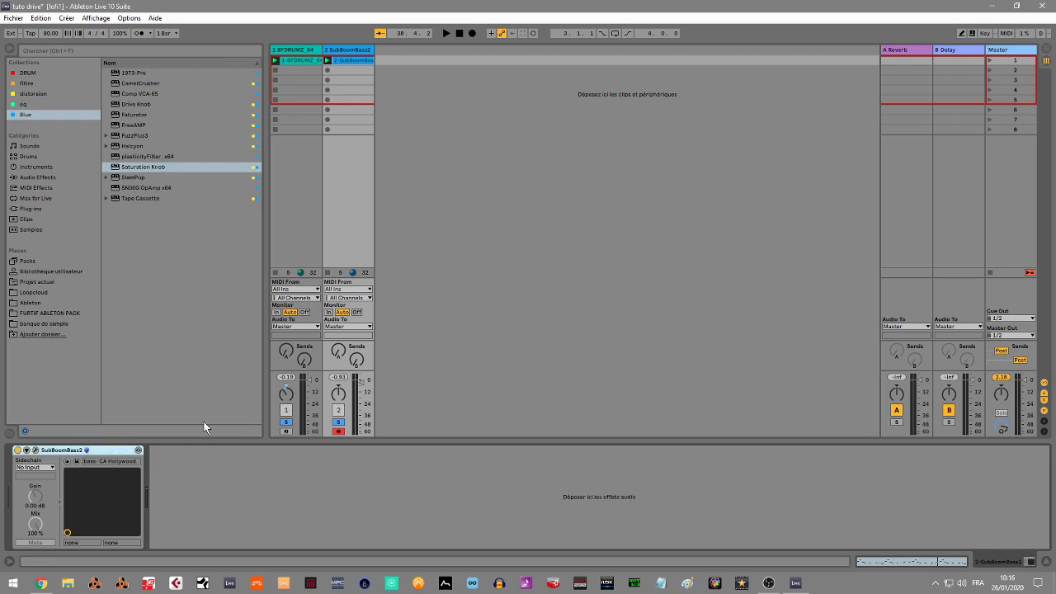
left_click(295, 55)
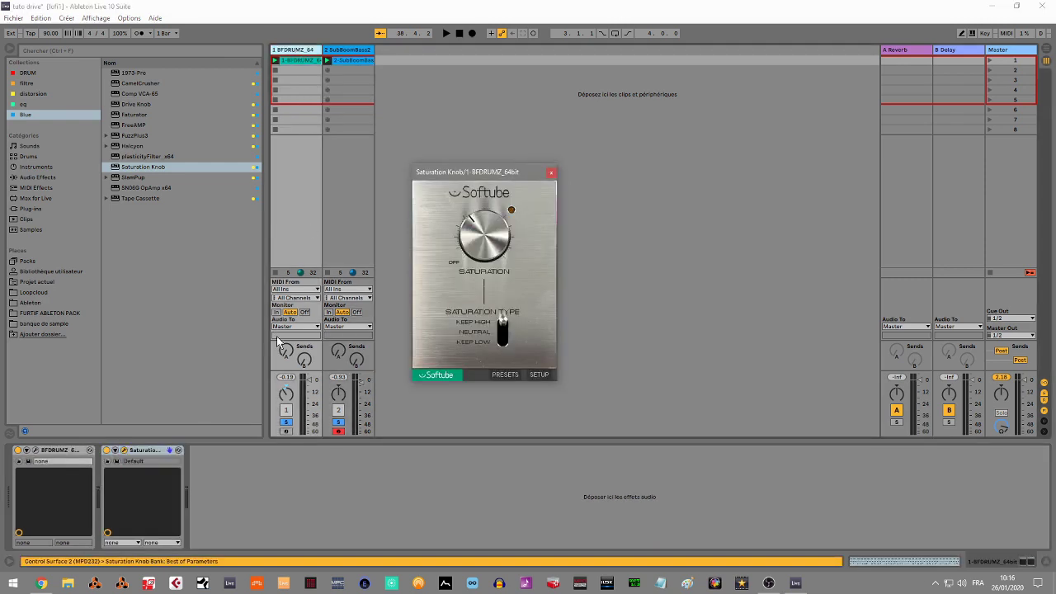
left_click(152, 452)
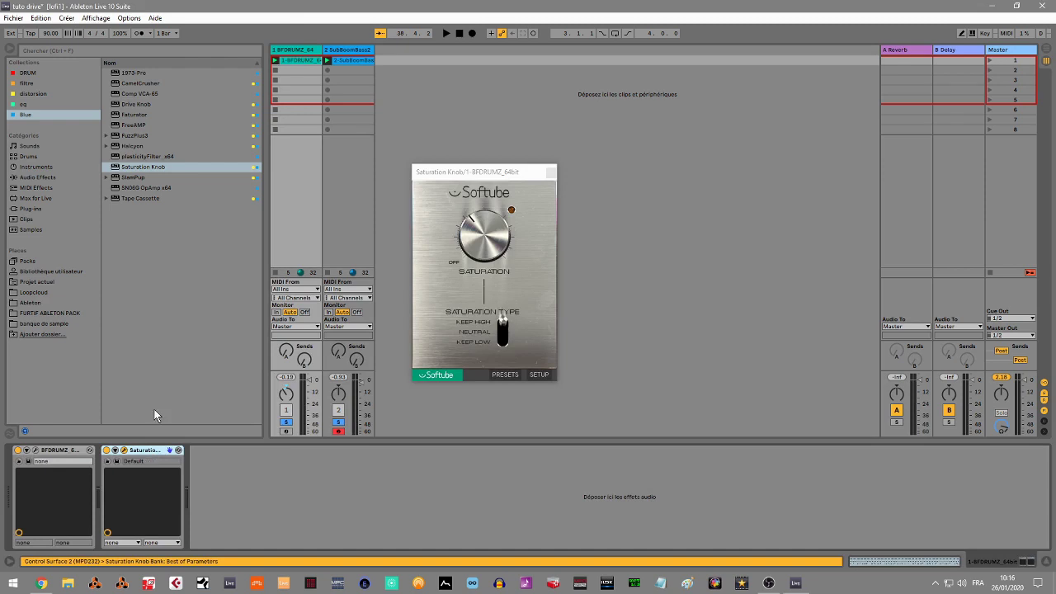
key("Delete")
Step: Load SlamPup onto the BFDRUMZ_64 drum track, take the bass out of solo, and play the drums alone
left_click(139, 178)
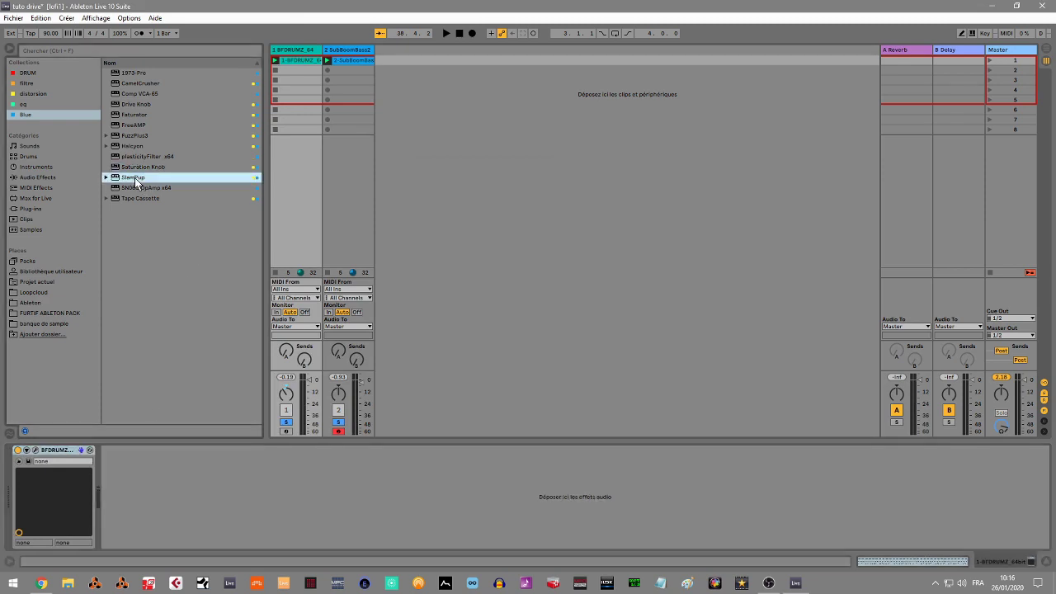
left_click(288, 51)
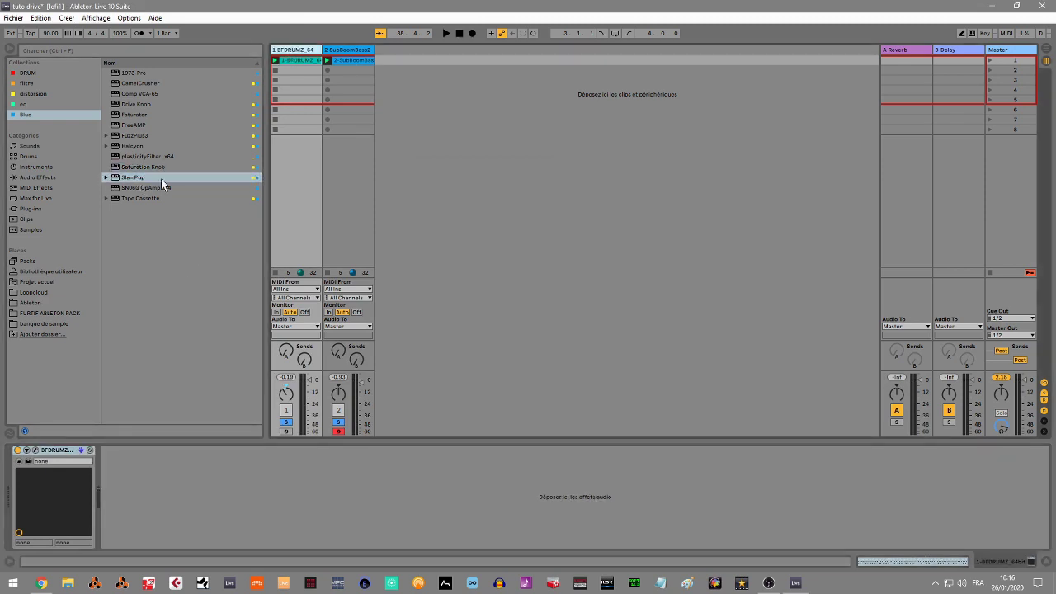
double_click(132, 179)
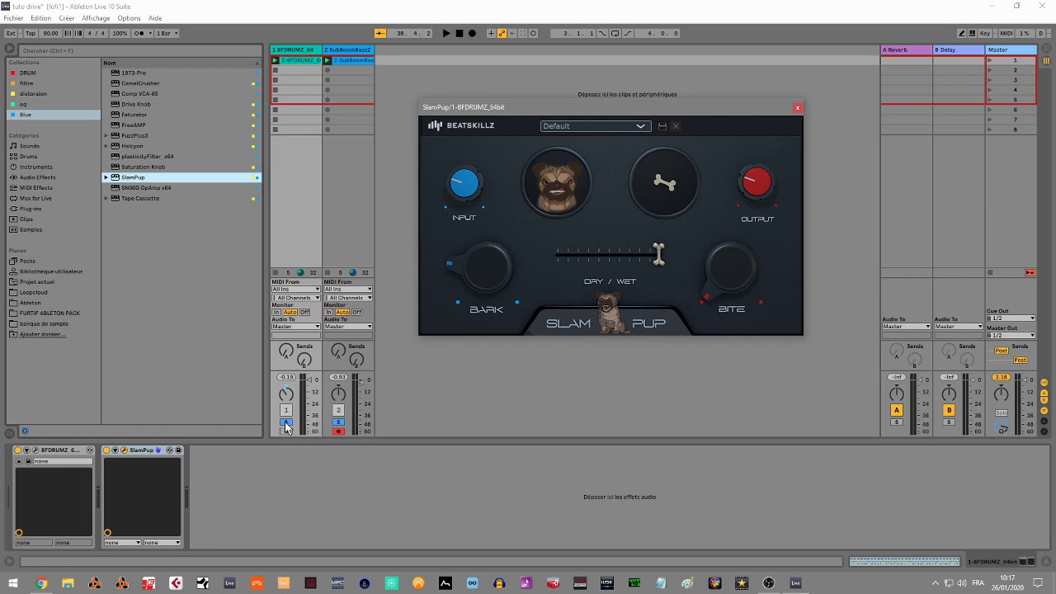
left_click(340, 425)
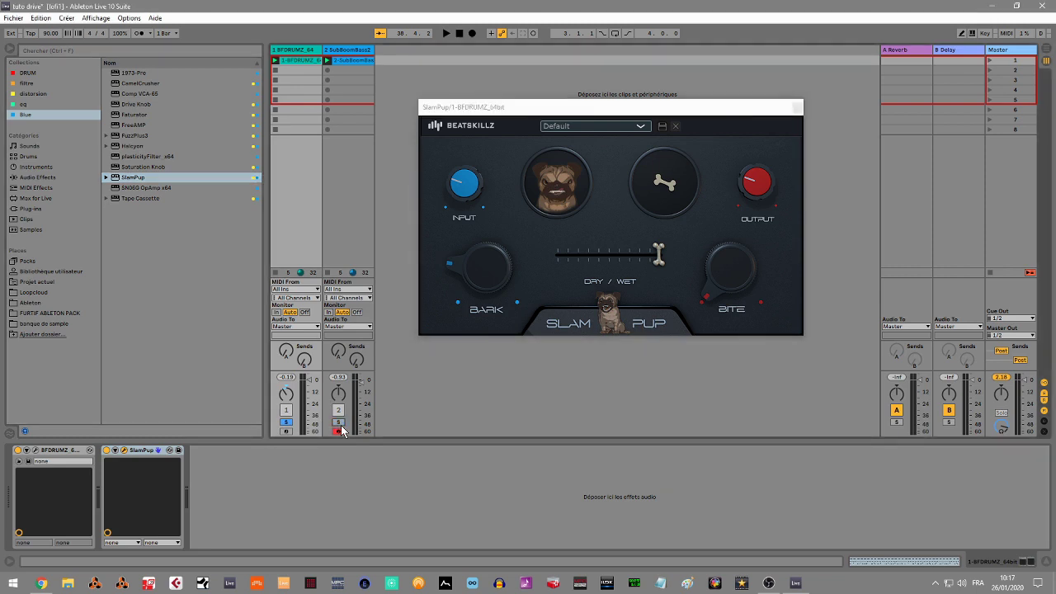
key("space")
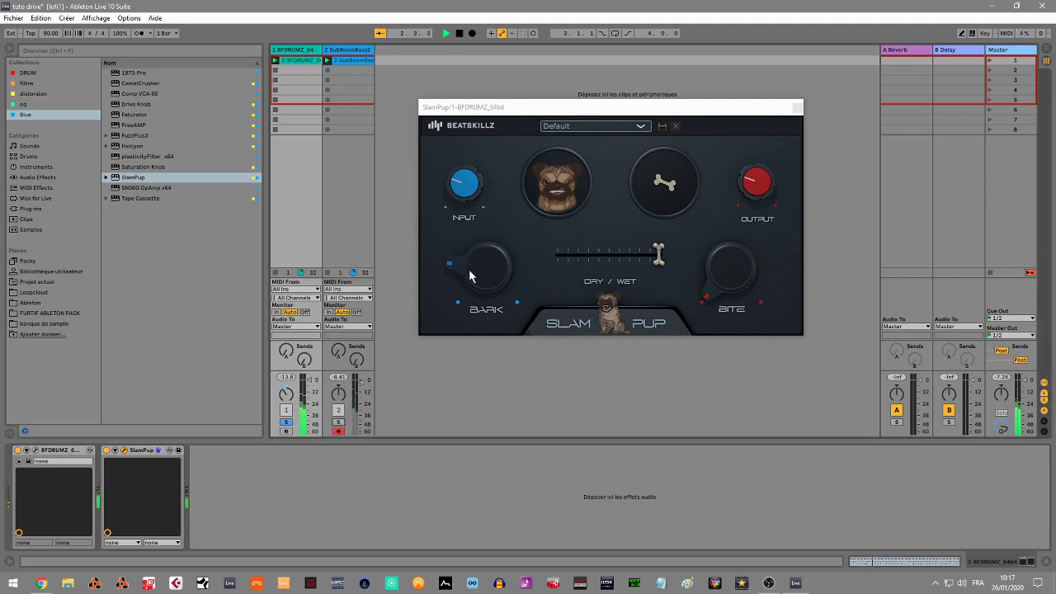
Step: Set SlamPup on the drums to high Bark, low Bite and a halfway Dry/Wet mix, and compare it bypassed and enabled
left_click_drag(477, 279, 558, 258)
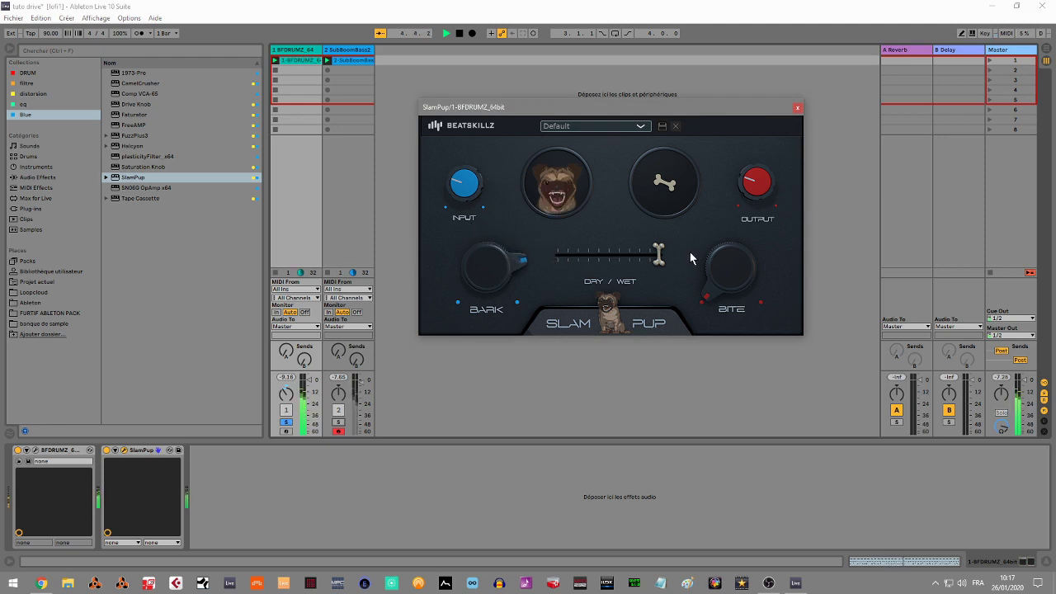
left_click_drag(728, 280, 721, 265)
left_click_drag(660, 263, 630, 264)
left_click(106, 451)
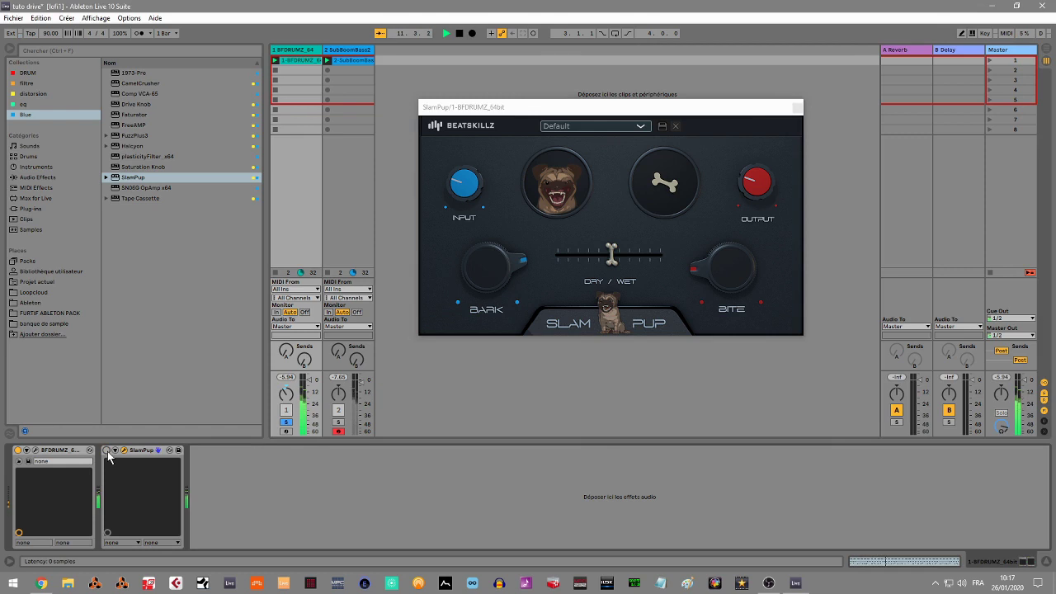
left_click(107, 451)
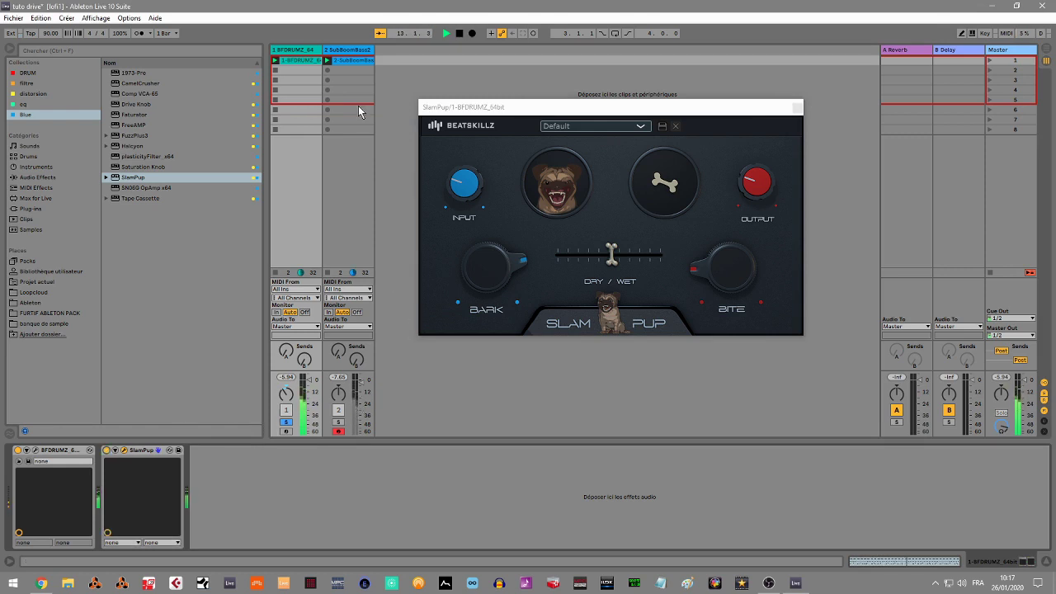
Step: Load SlamPup onto the SubBoomBass2 track and solo the bass alongside the drums
left_click(353, 52)
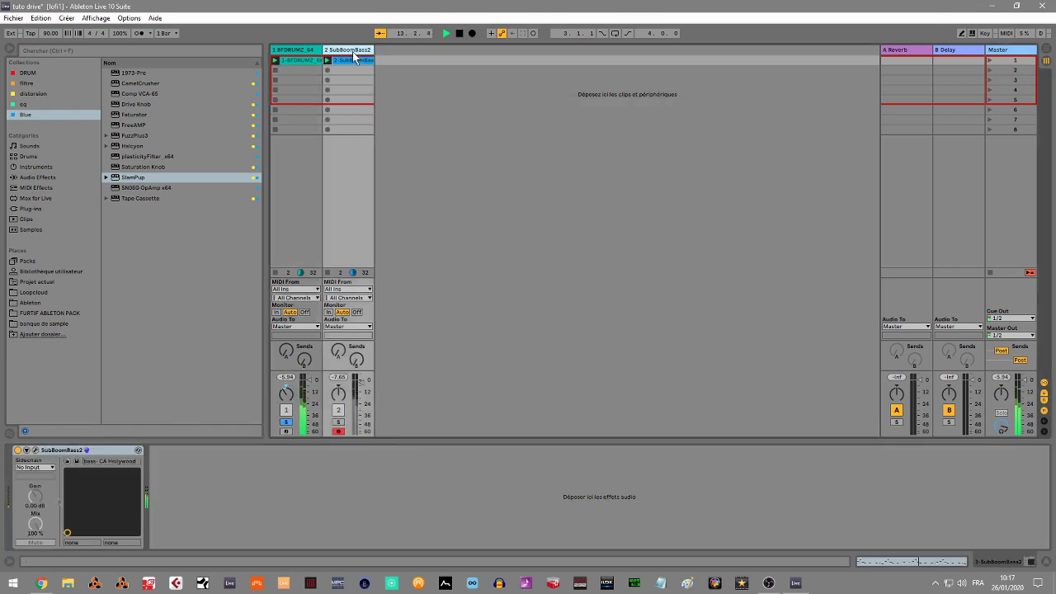
double_click(194, 180)
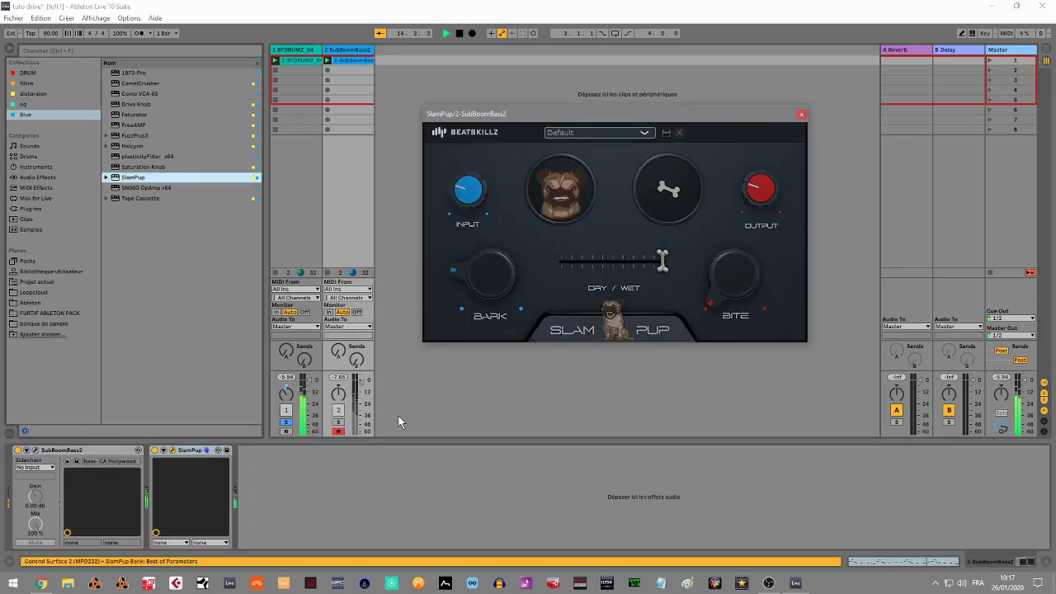
left_click(339, 423)
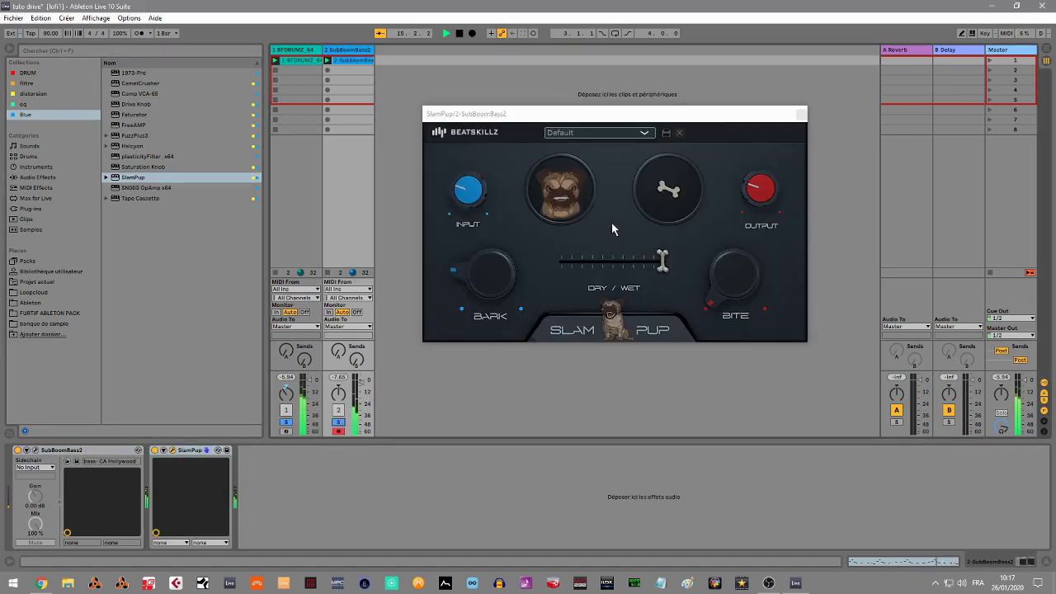
Step: Set SlamPup on the bass to fairly high Bark, low Bite and a mostly wet Dry/Wet mix
left_click_drag(502, 280, 534, 272)
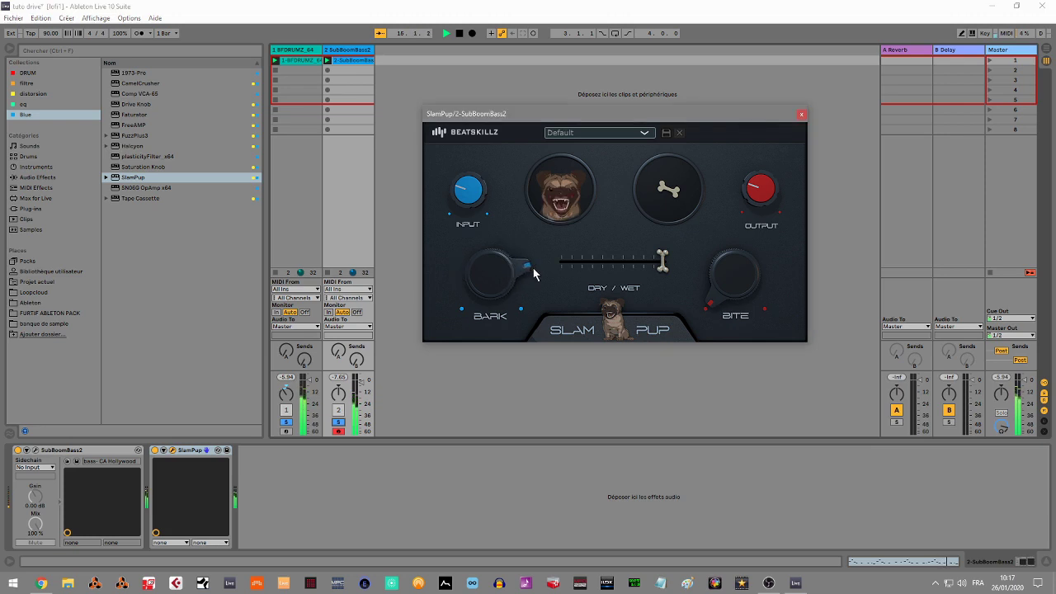
mouse_move(725, 270)
left_mouse_down()
mouse_move(728, 262)
mouse_move(727, 271)
left_mouse_up()
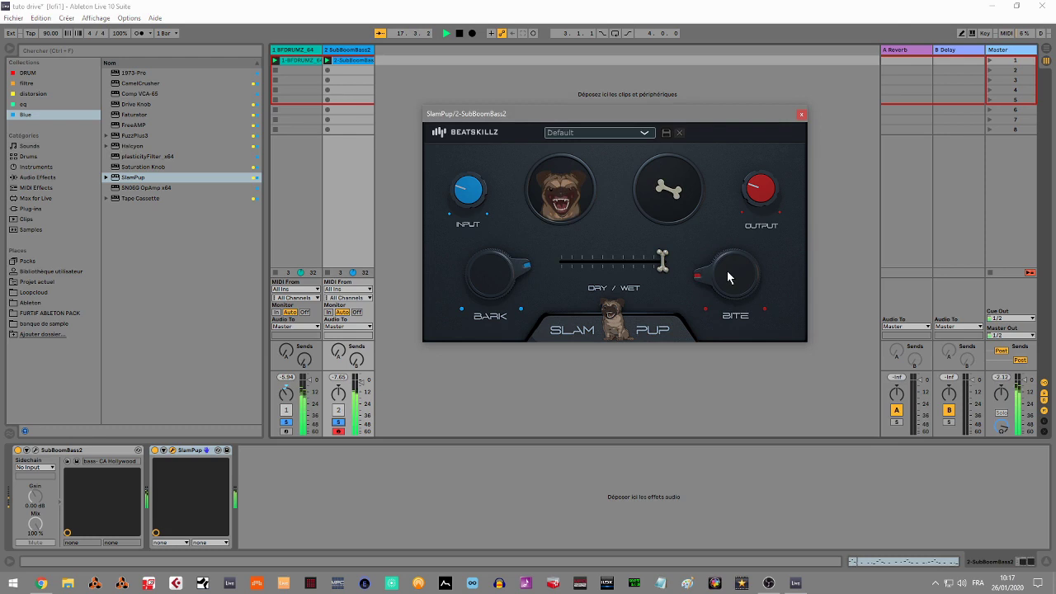
left_click_drag(514, 280, 500, 263)
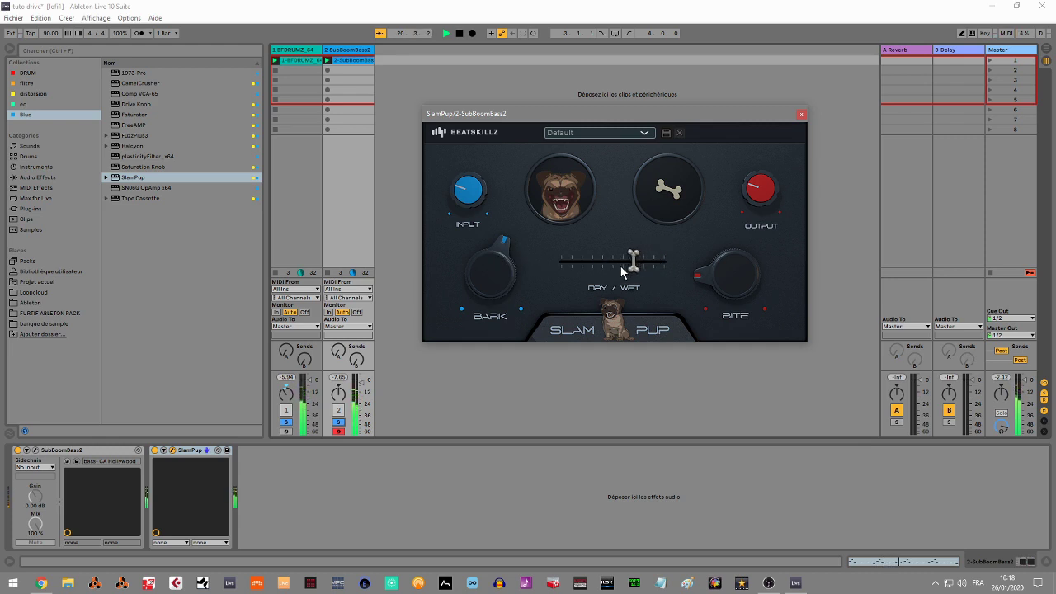
left_click_drag(726, 281, 726, 266)
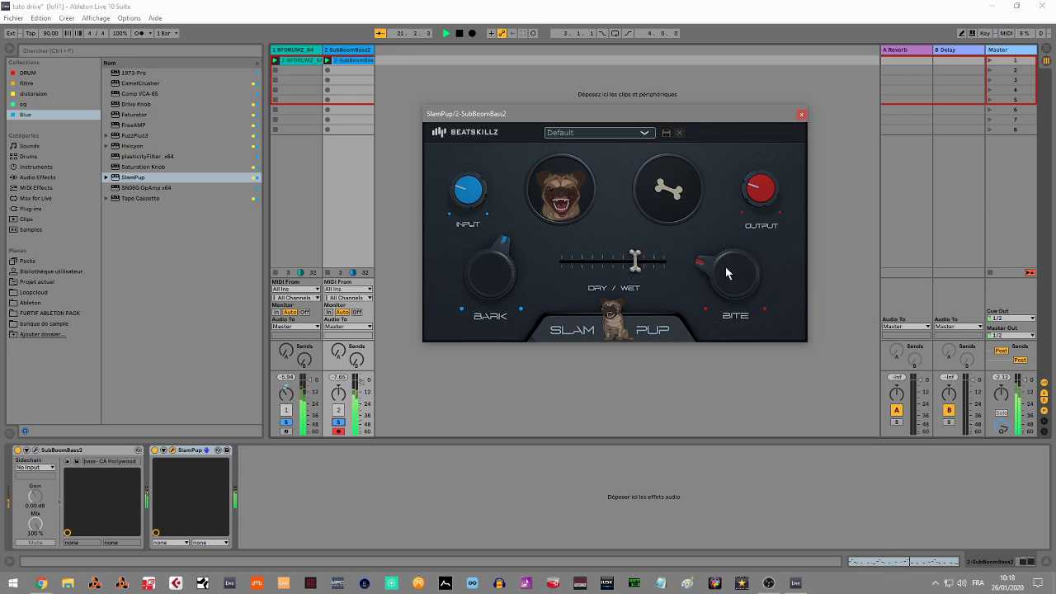
left_click_drag(501, 289, 501, 274)
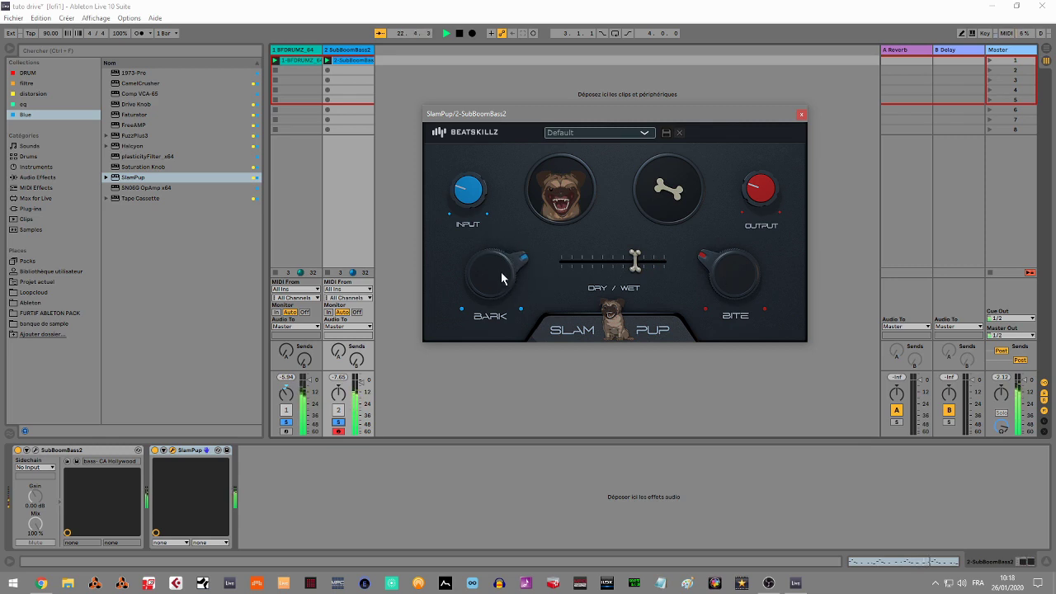
left_click_drag(502, 278, 499, 274)
Step: Compare SlamPup bypassed and enabled on the bass and on the drums while both play, and stop playback
left_click(155, 451)
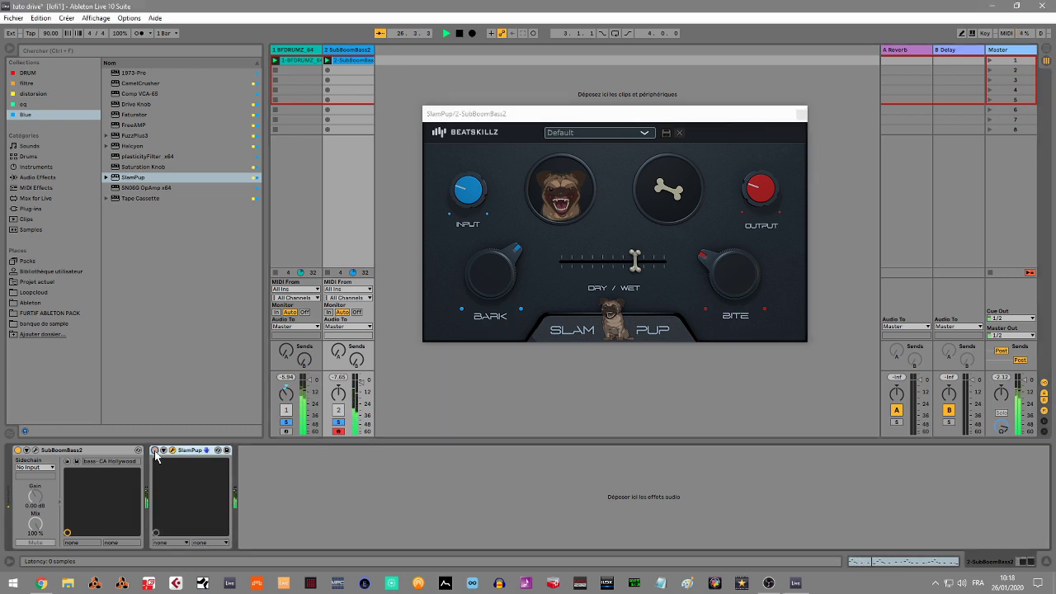
left_click(155, 451)
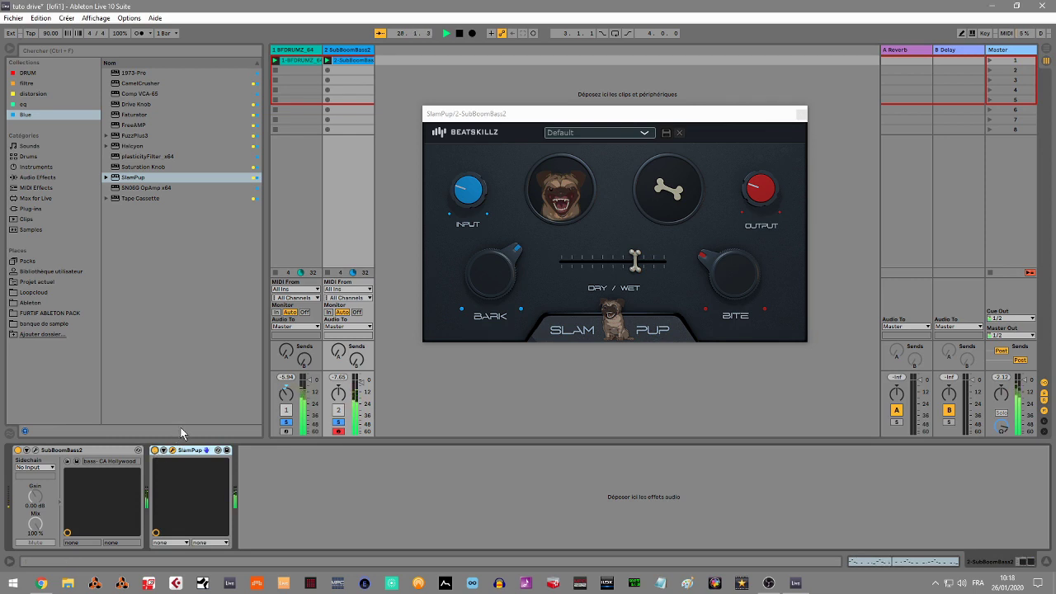
left_click(295, 49)
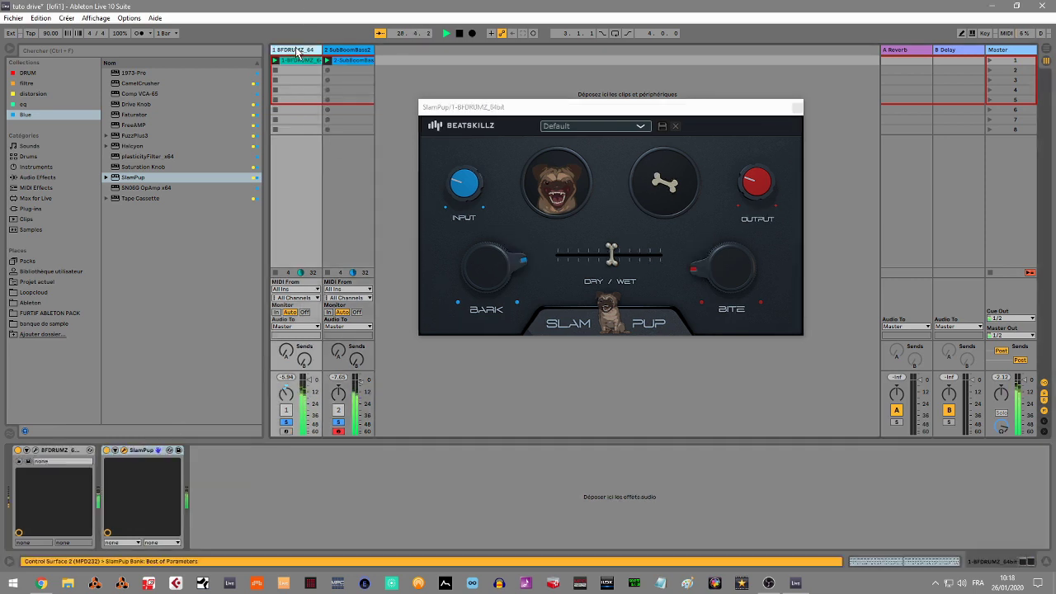
left_click(107, 451)
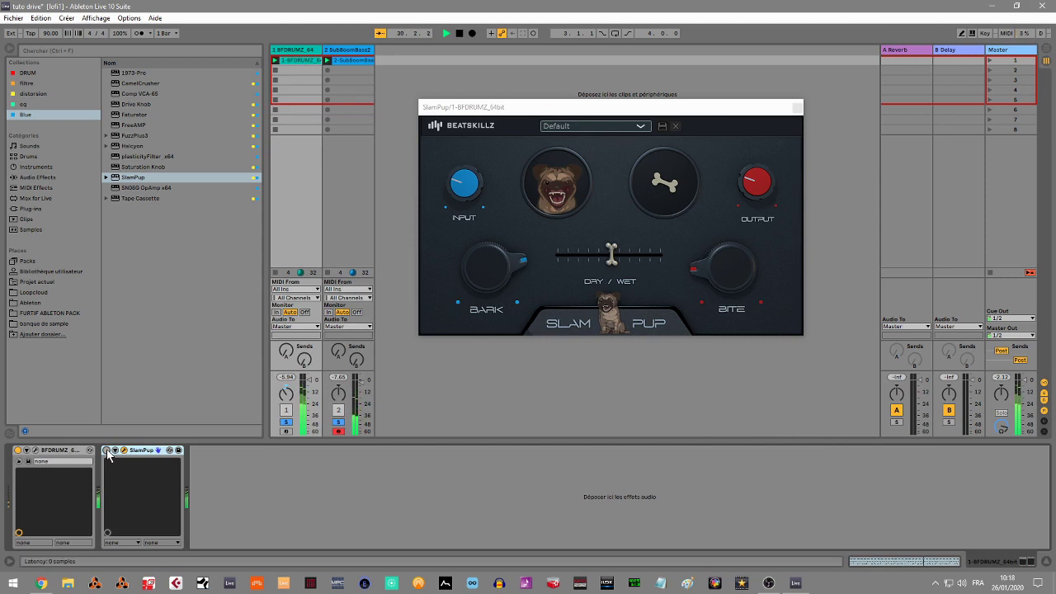
left_click(106, 451)
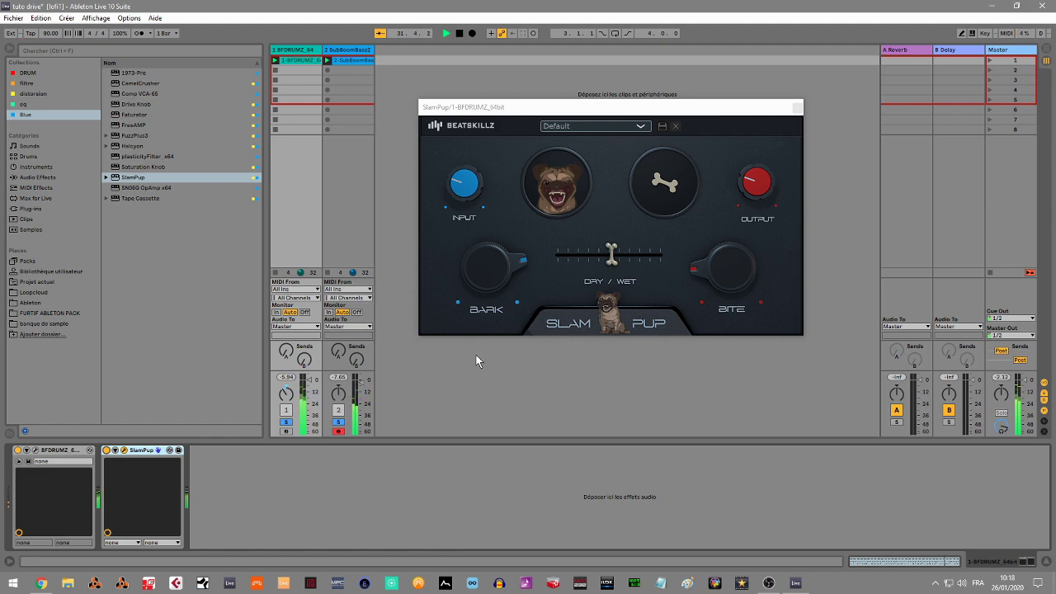
key("space")
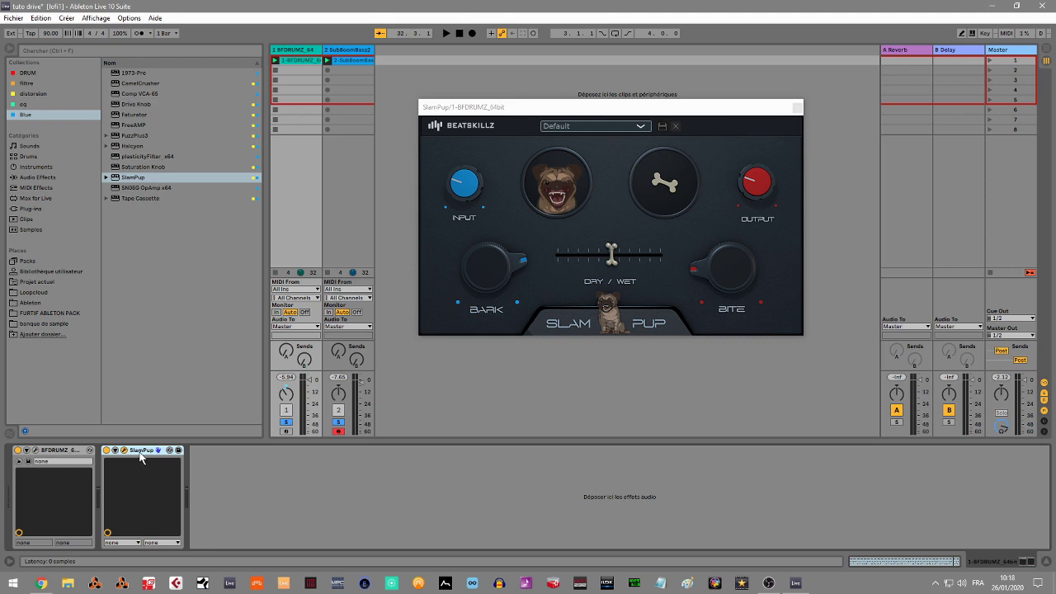
Step: Remove SlamPup from both the drum track and the bass track
key("Delete")
left_click(289, 51)
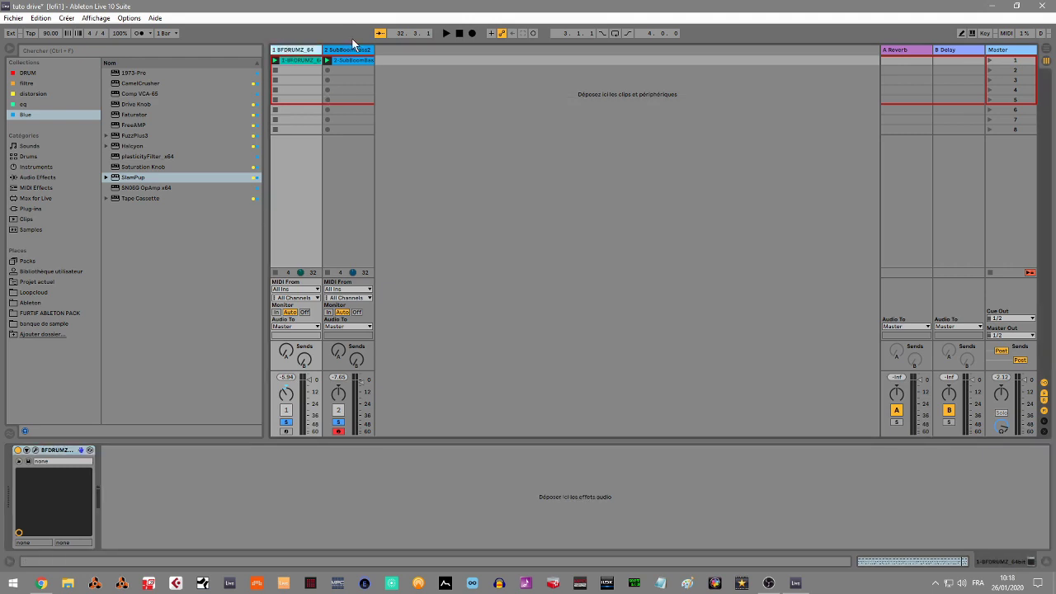
key("ctrl+z")
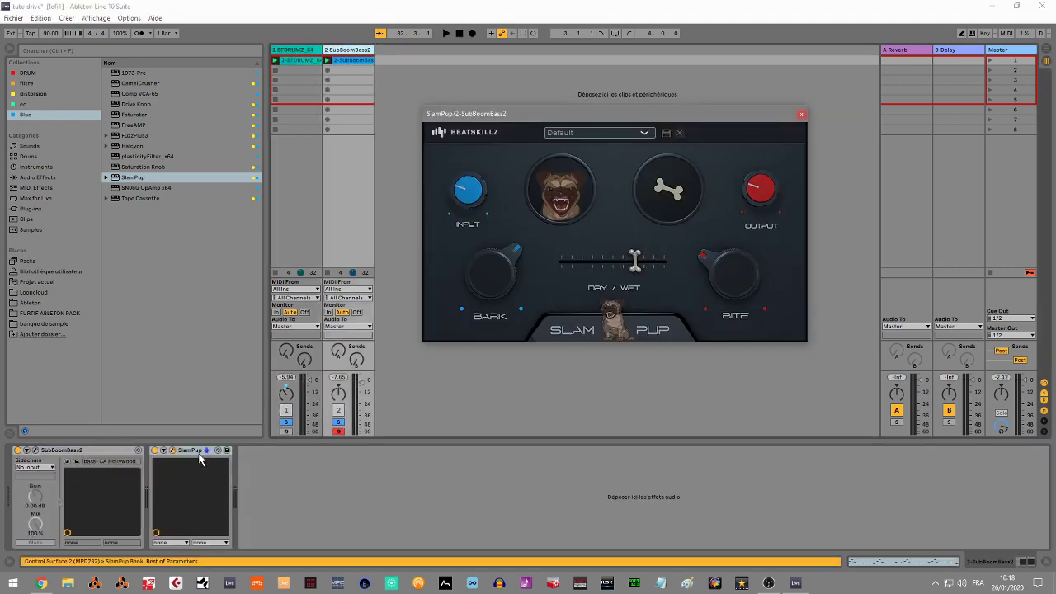
key("Delete")
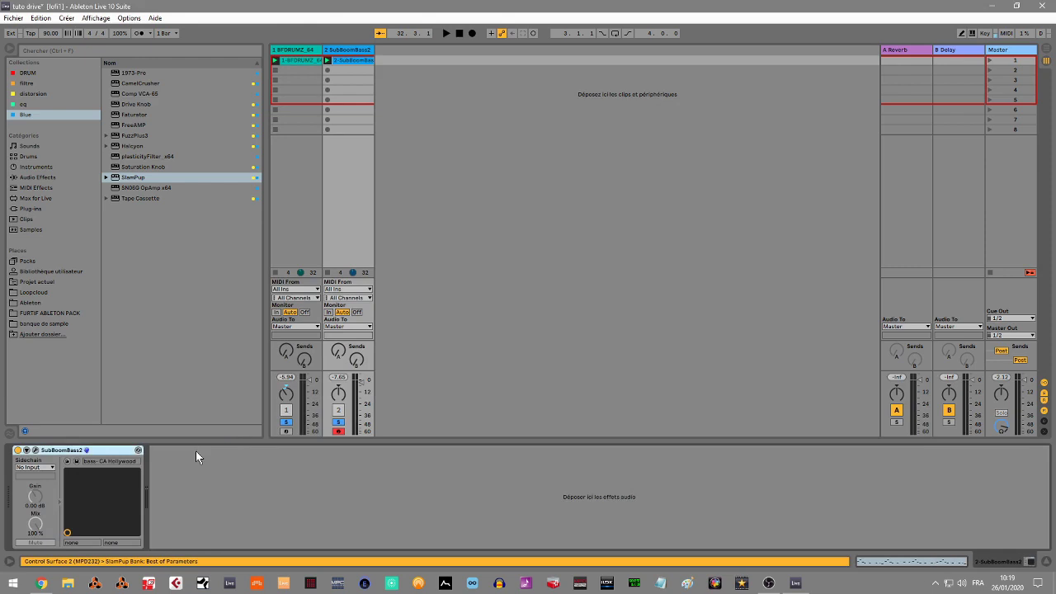
double_click(127, 198)
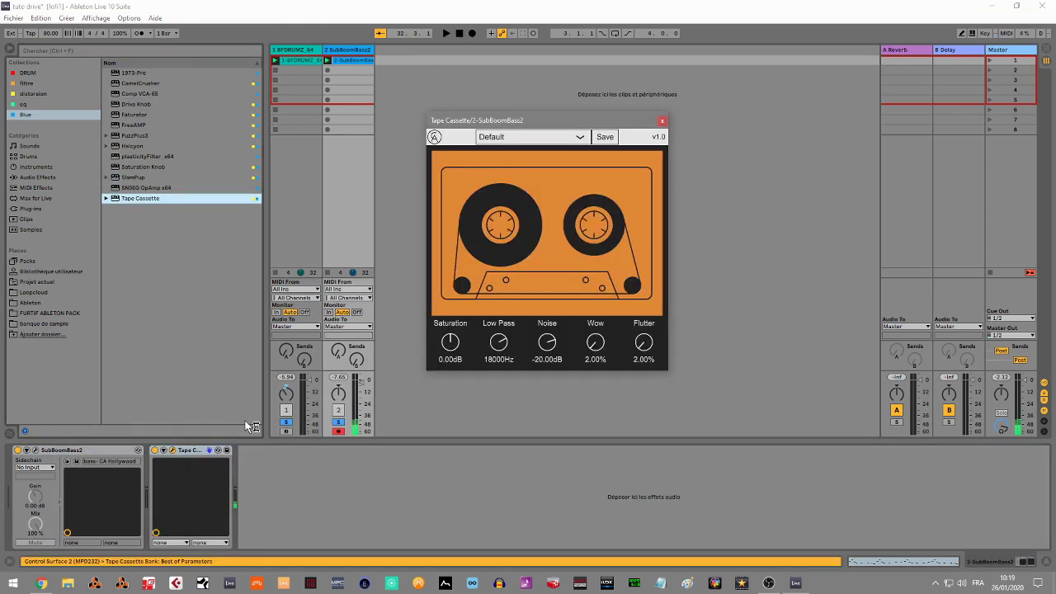
left_click(192, 449)
key("Delete")
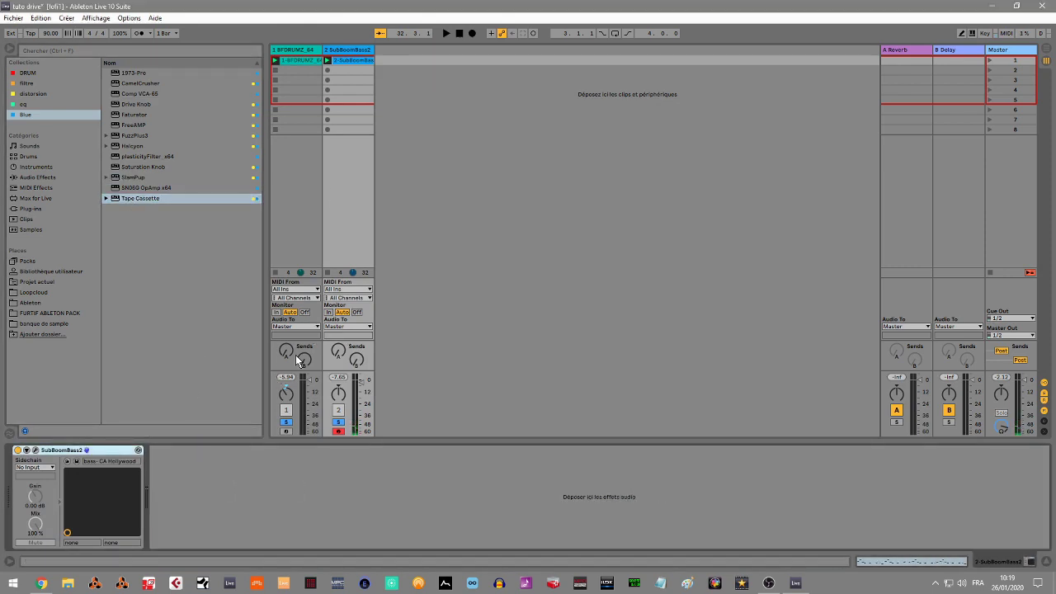
Step: Load Tape Cassette onto the BFDRUMZ_64 drum track and reposition its plug-in window
left_click(292, 50)
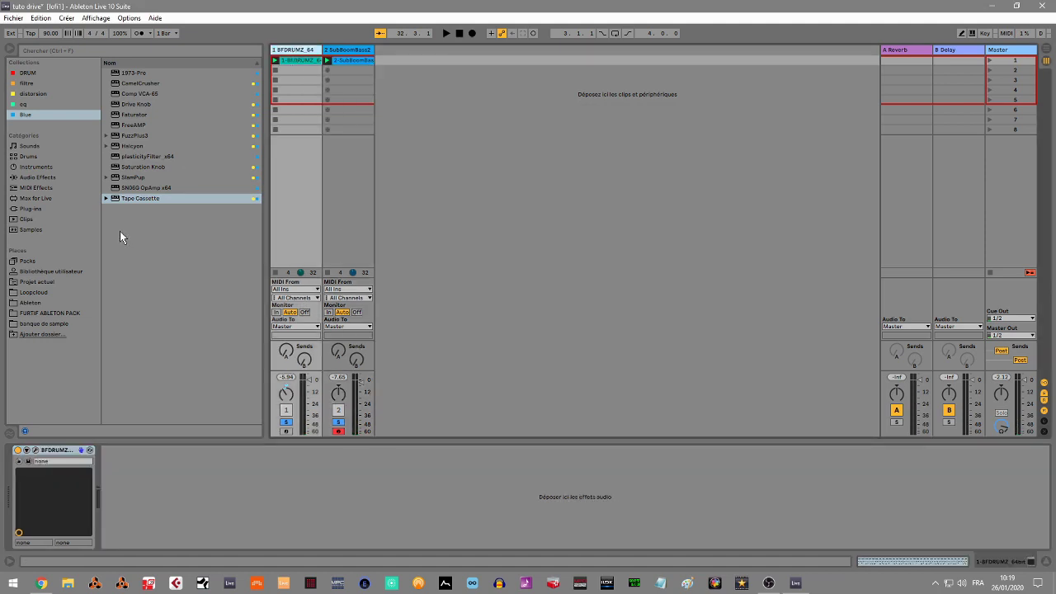
double_click(137, 198)
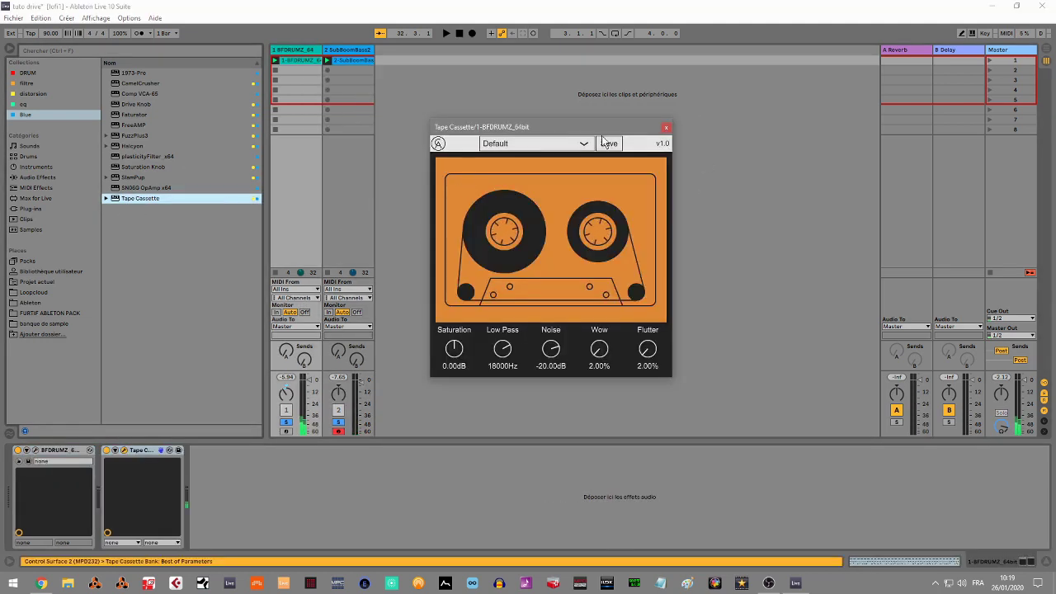
left_click_drag(587, 132, 605, 119)
Step: Expand the VST3 plug-in folder and browse its list of vendors
left_click(30, 208)
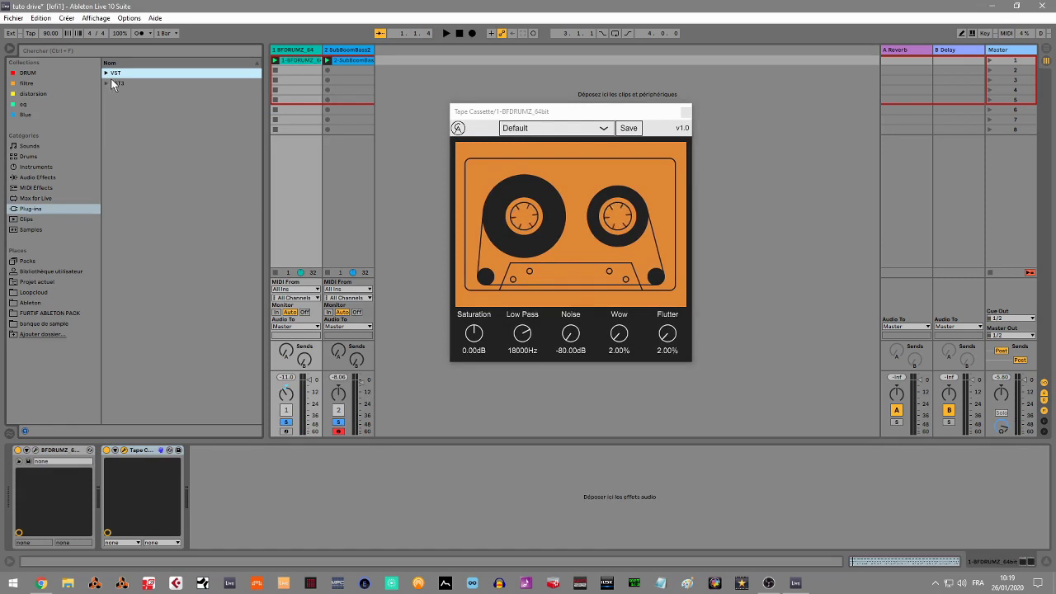
left_click(107, 84)
scroll(258, 136, "down", 2)
Step: Play the drums and raise Tape Cassette's Saturation to 7.30 dB
key("space")
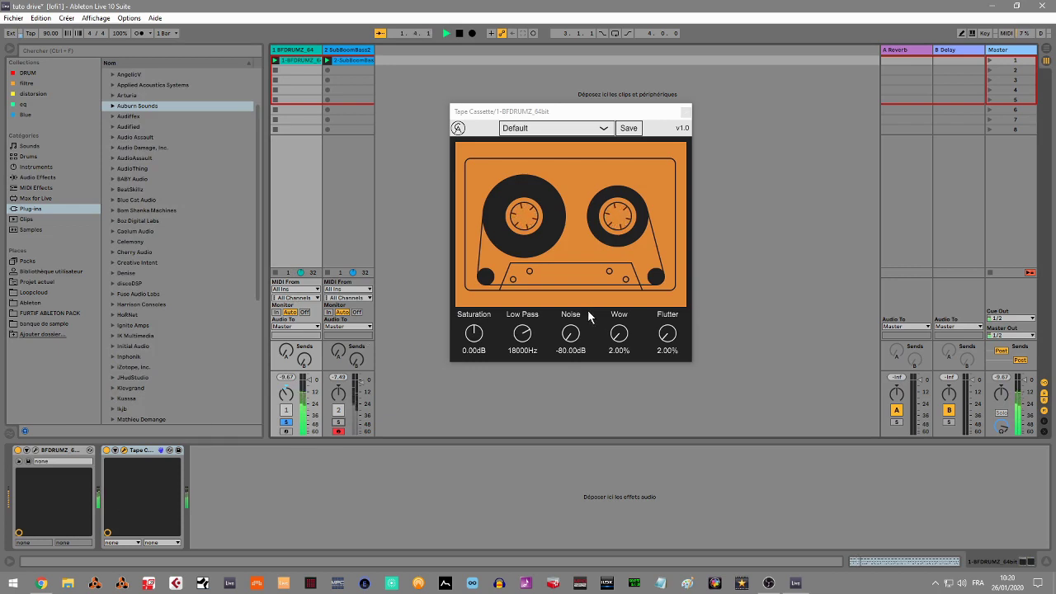
mouse_move(475, 341)
left_mouse_down()
mouse_move(472, 309)
mouse_move(472, 320)
left_mouse_up()
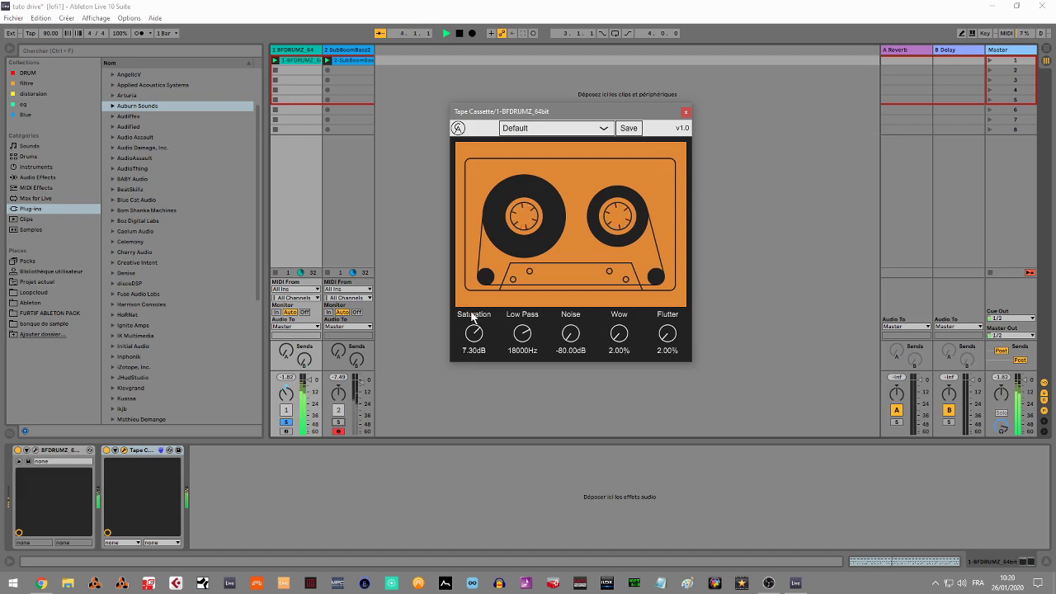
Step: Set Tape Cassette on the drums to Low Pass 10496 Hz, Noise -68.48 dB, Wow 46.80% and Flutter 29.60%
left_click_drag(526, 339, 529, 411)
left_click_drag(569, 332, 566, 318)
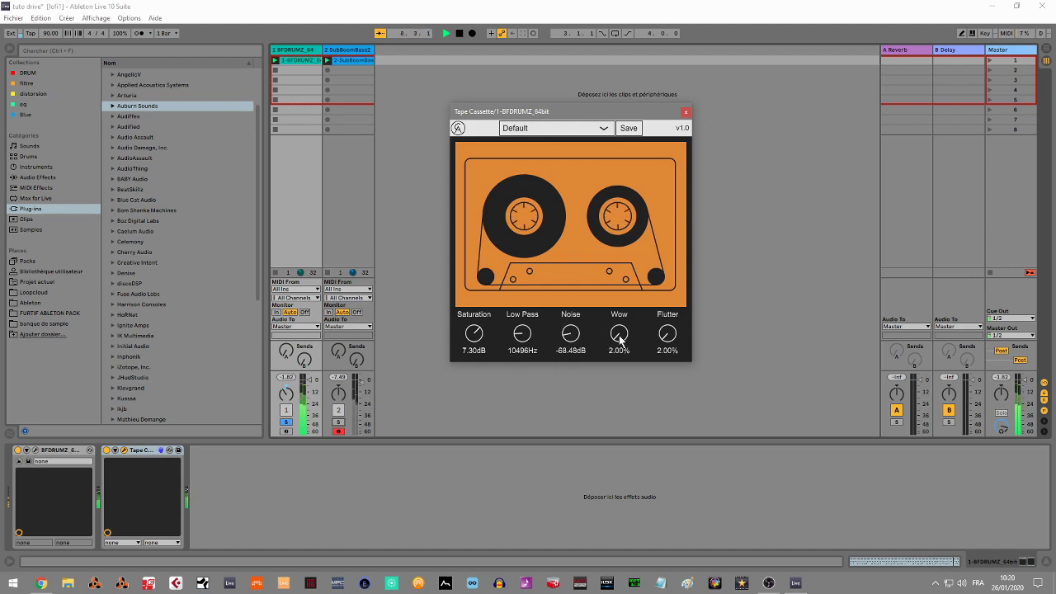
left_click_drag(619, 334, 612, 269)
left_click_drag(657, 327, 666, 303)
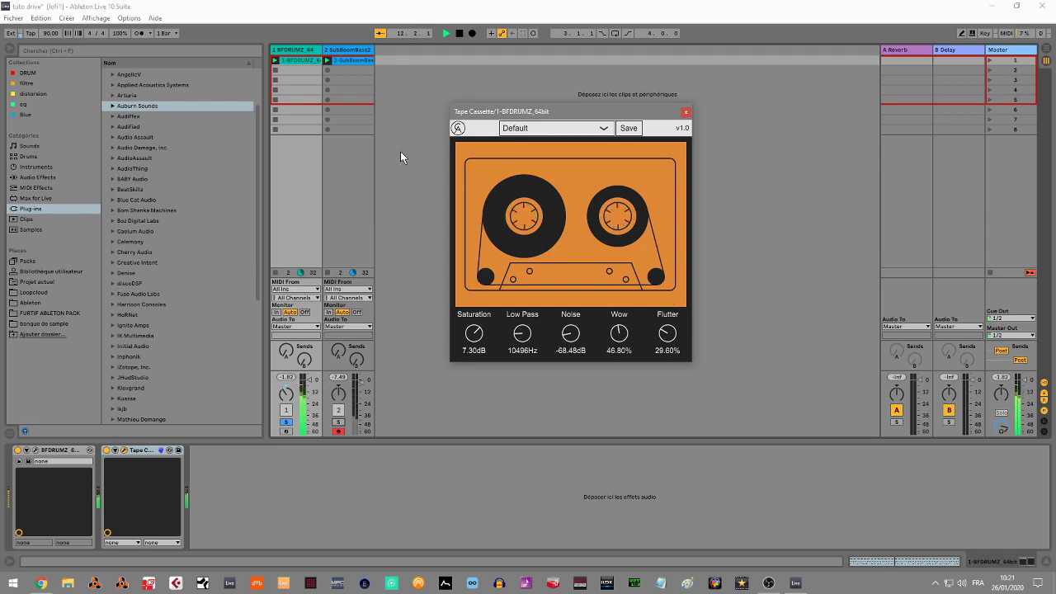
Step: Load Tape Cassette from the Blue collection onto the SubBoomBass2 track
left_click(353, 51)
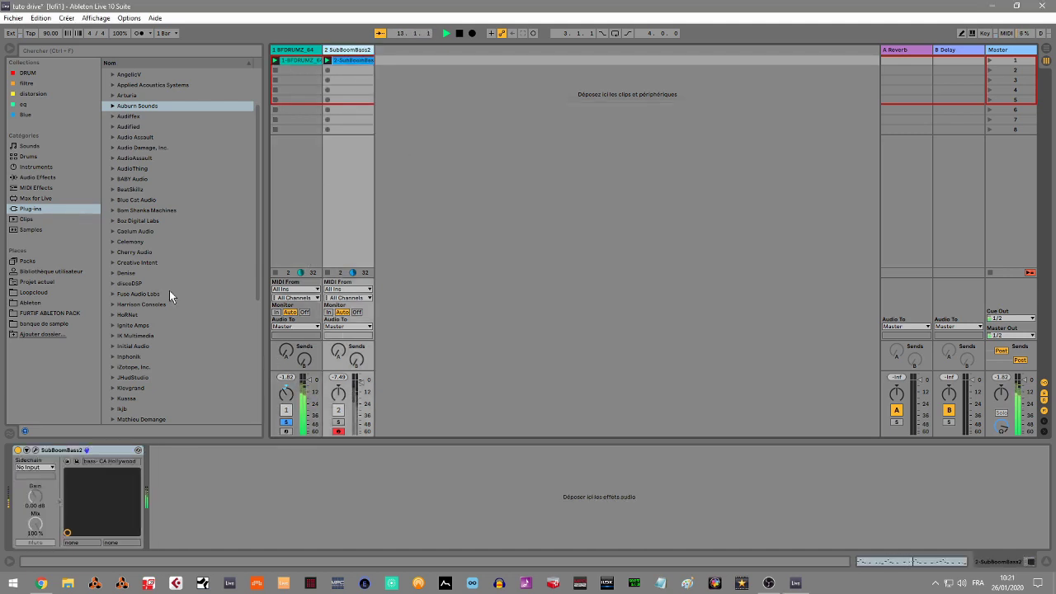
left_click(28, 114)
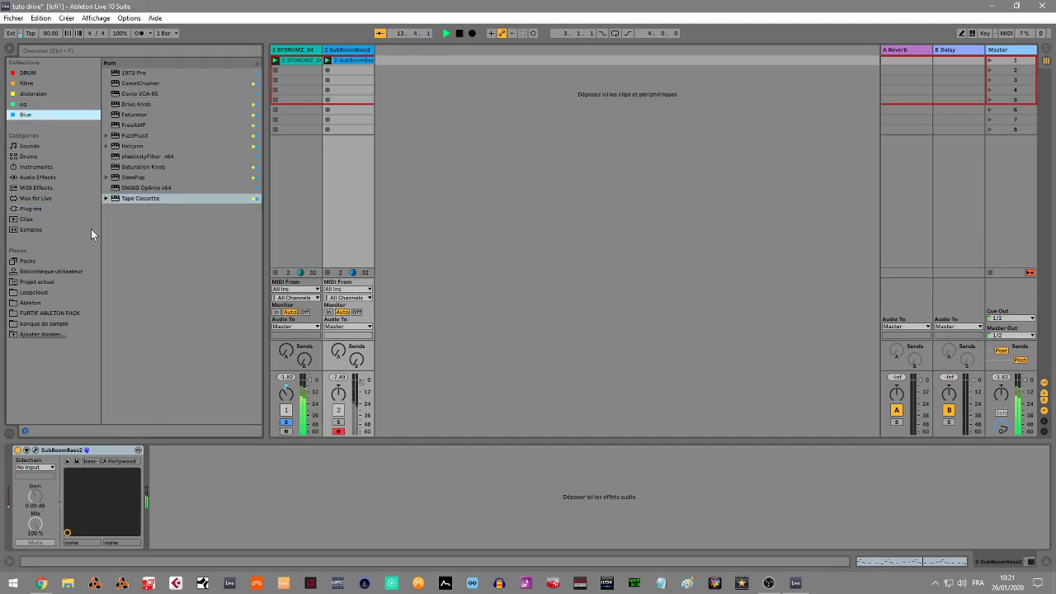
double_click(127, 199)
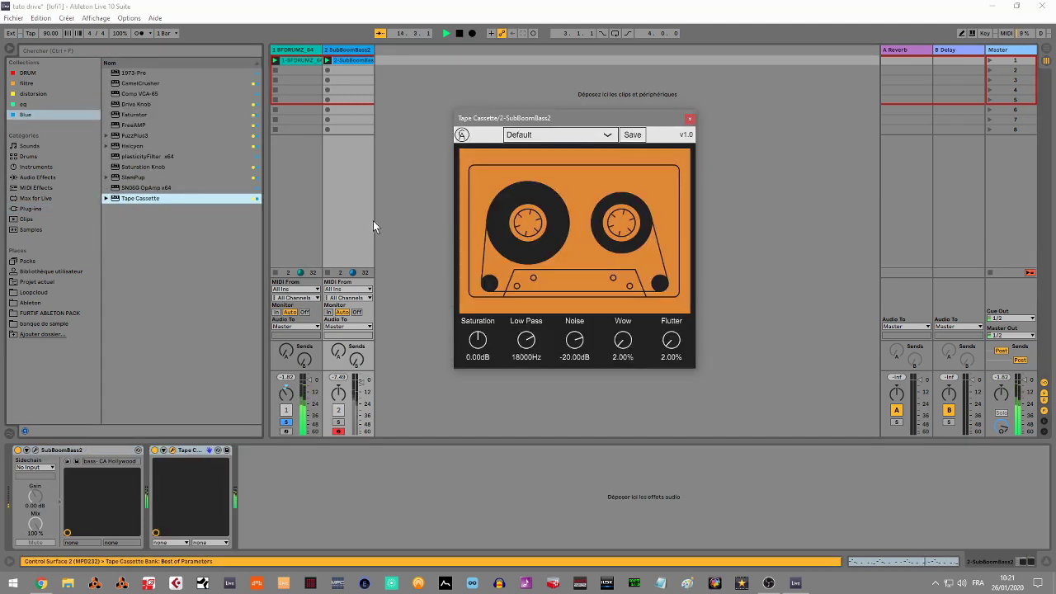
Step: Solo the bass too and set its Tape Cassette to Saturation 7.11 dB, Low Pass 15256 Hz, Noise -50.08 dB, Wow 19.60% and Flutter 32.40%
left_click_drag(490, 353, 489, 358)
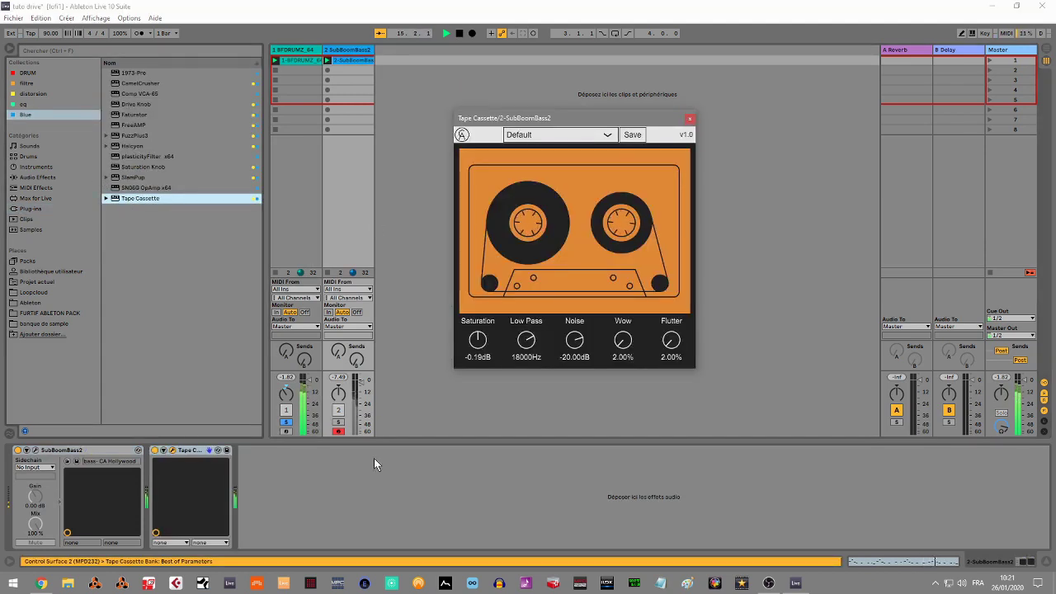
left_click(338, 427)
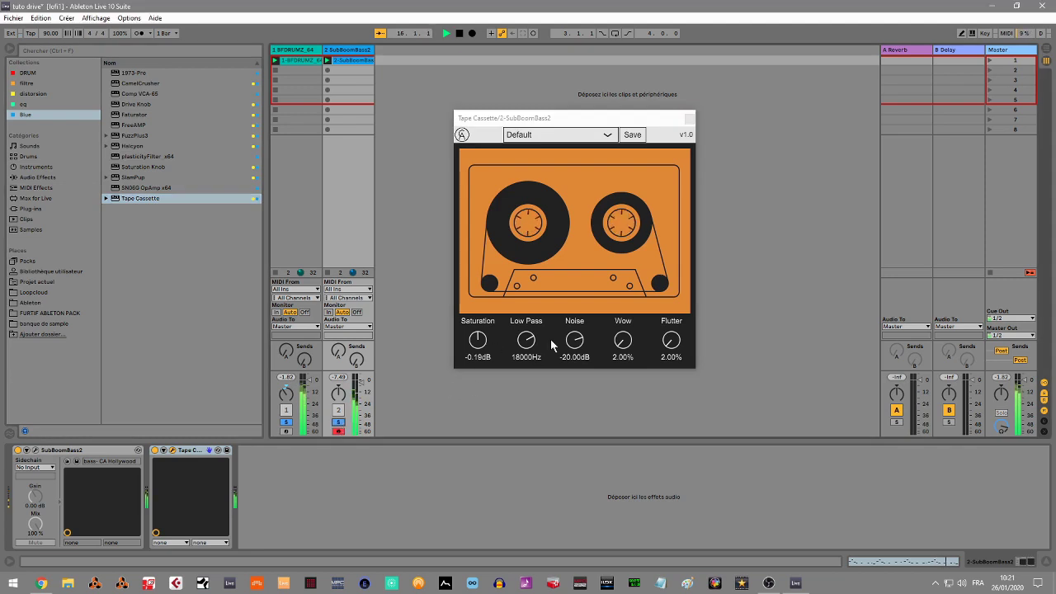
left_click_drag(580, 344, 587, 397)
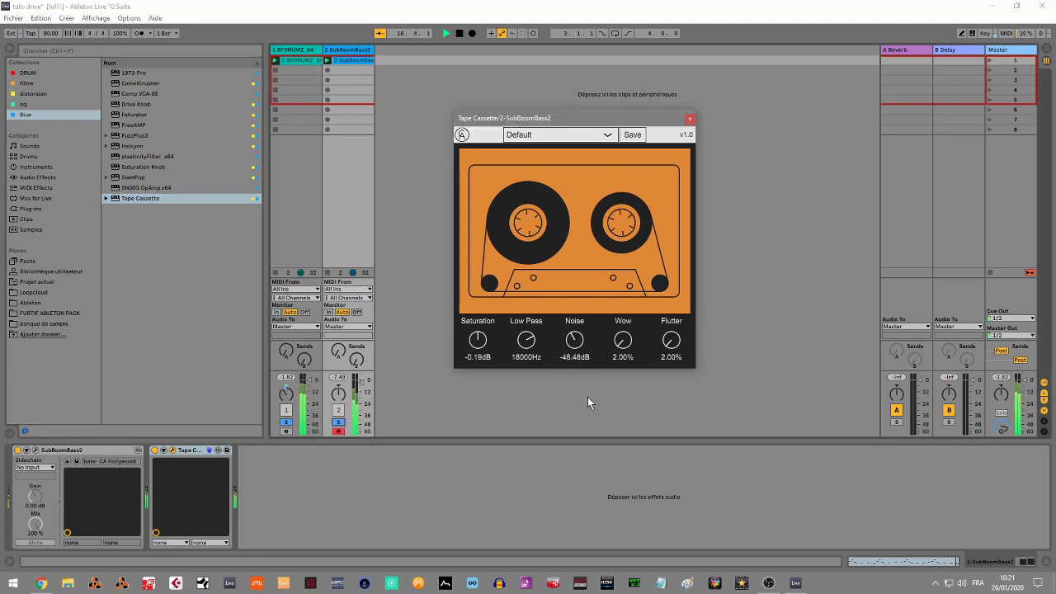
left_click_drag(475, 340, 461, 306)
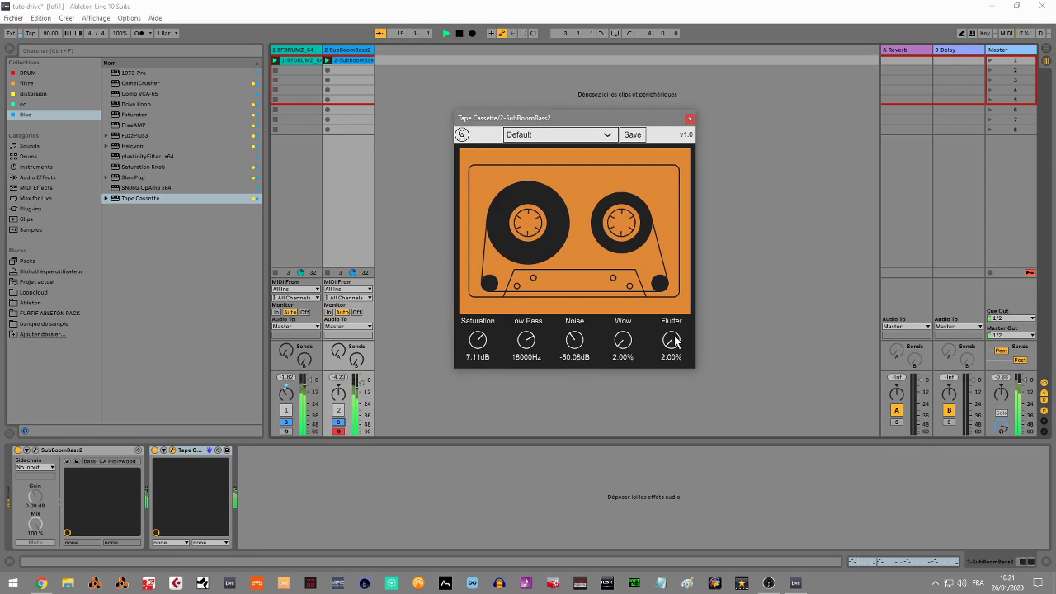
left_click_drag(627, 349, 670, 291)
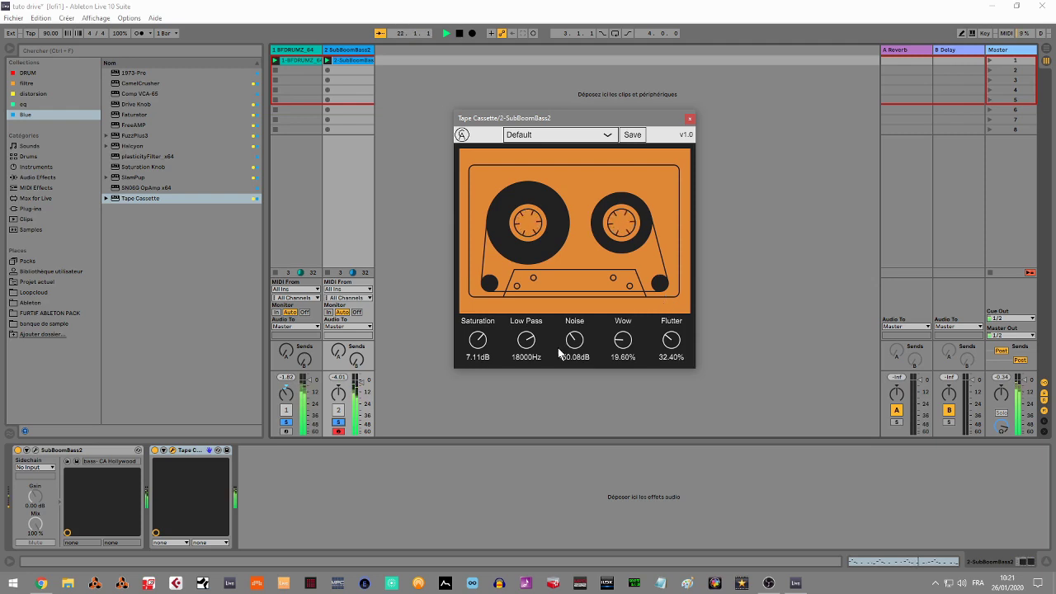
left_click_drag(529, 349, 531, 373)
Step: Solo the bass alone and compare its sound with Tape Cassette bypassed and active
left_click(291, 427)
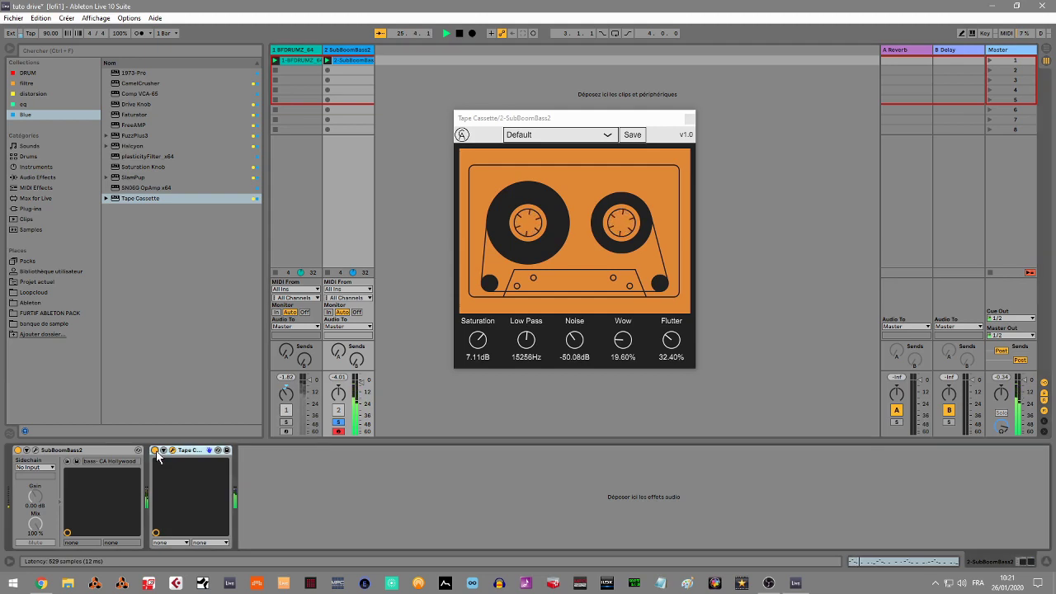
left_click(155, 450)
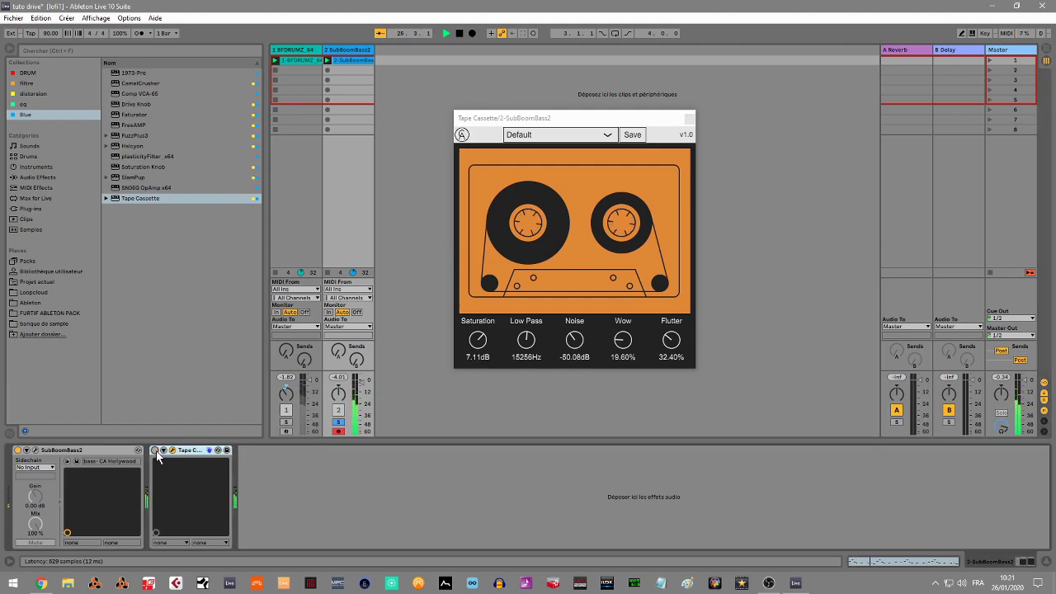
left_click(155, 451)
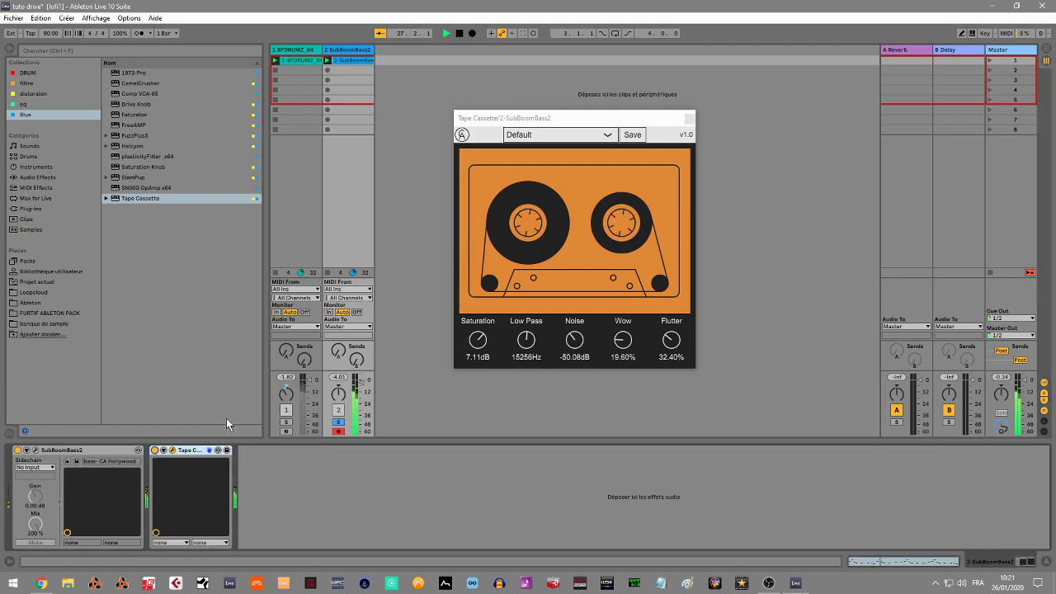
Step: Solo the drums alone and compare their sound with Tape Cassette bypassed and active
left_click(286, 422)
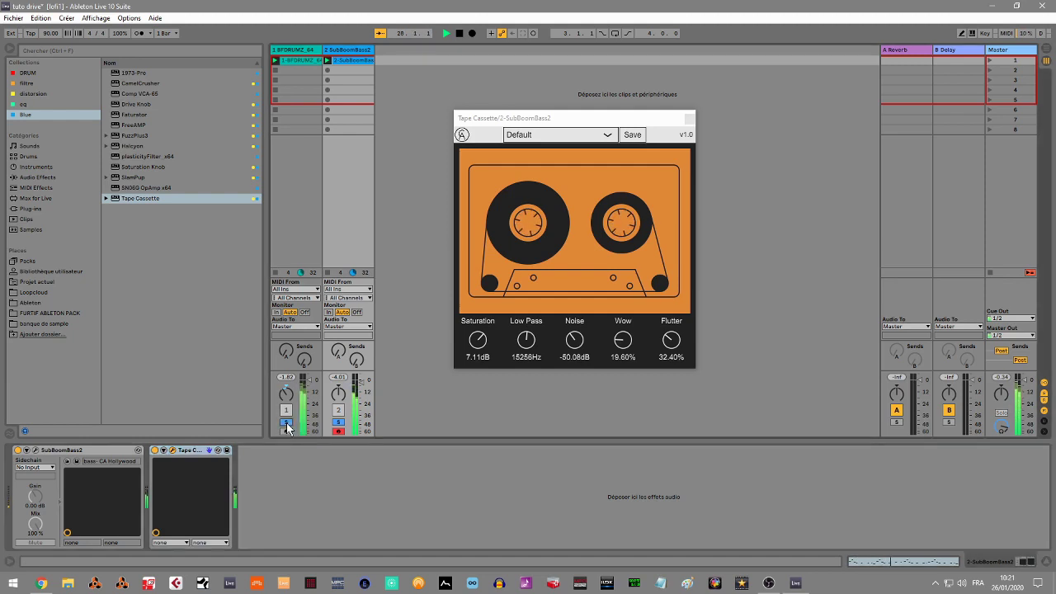
left_click(338, 424)
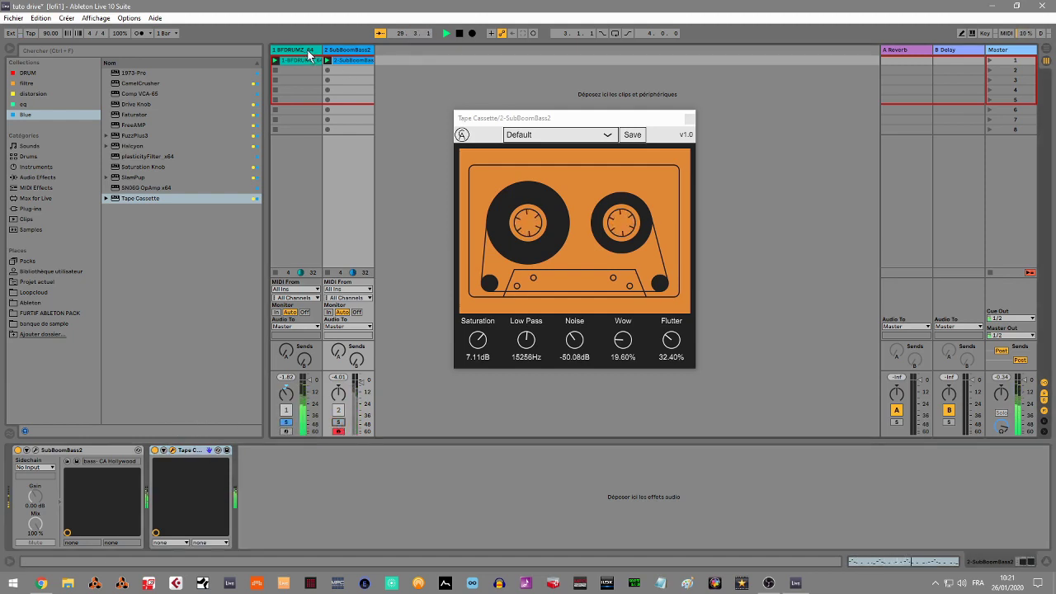
left_click(298, 70)
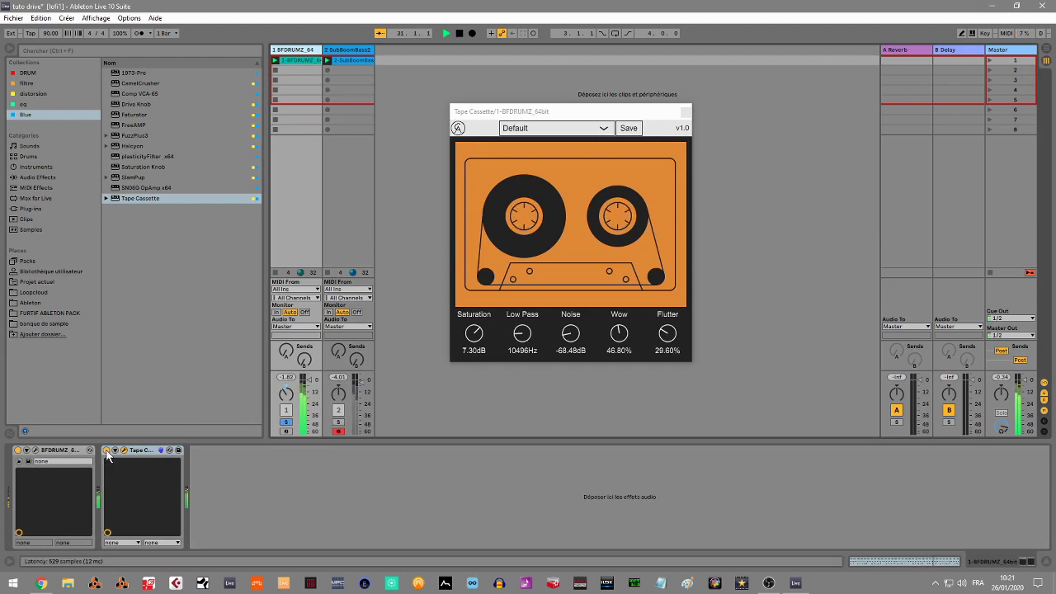
left_click(106, 450)
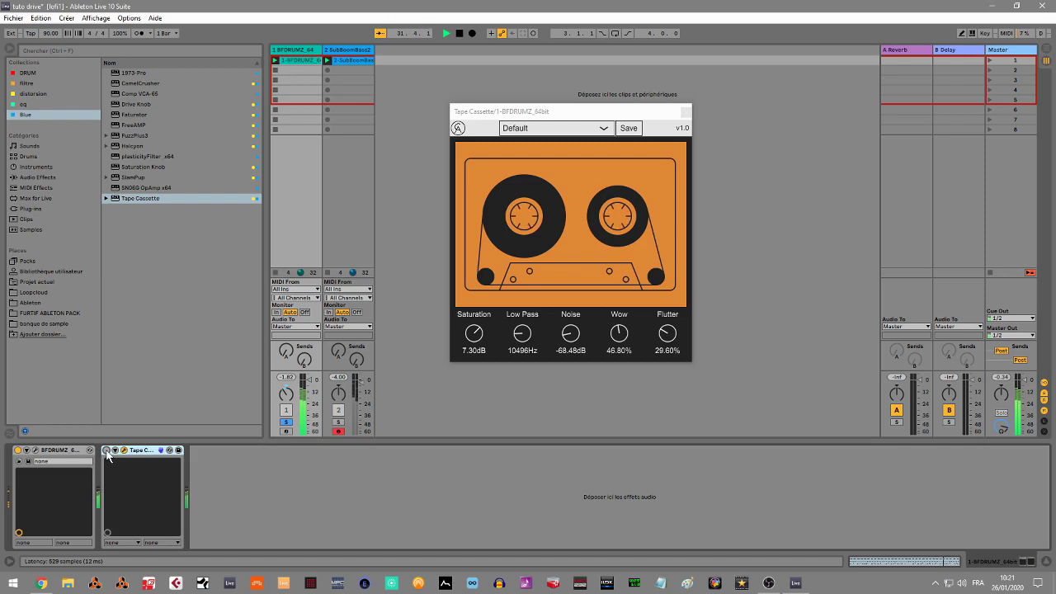
left_click(106, 451)
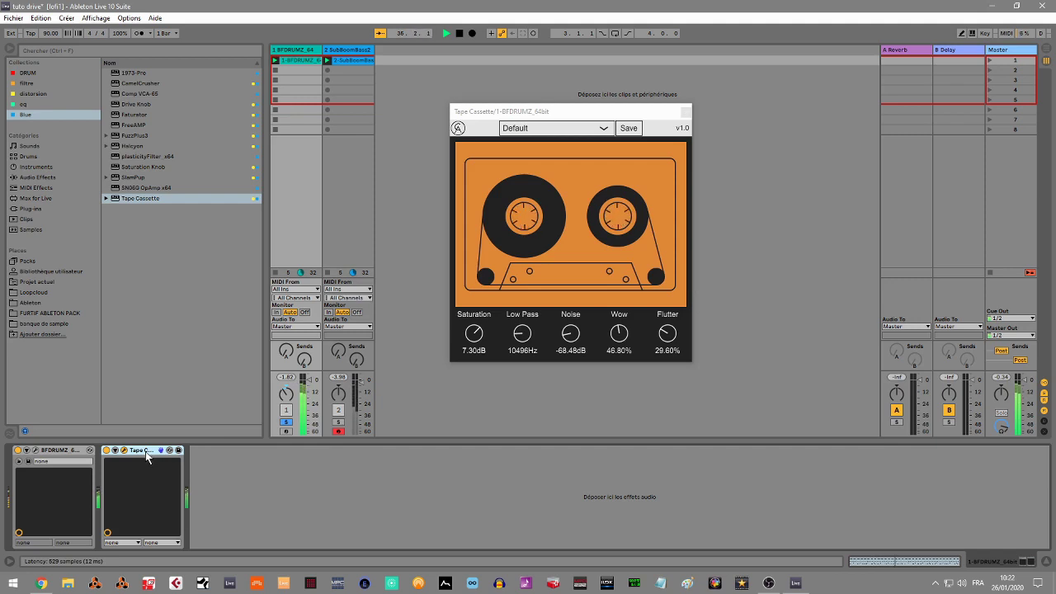
Step: Remove Tape Cassette from both the drum and bass tracks and stop playback
key("Delete")
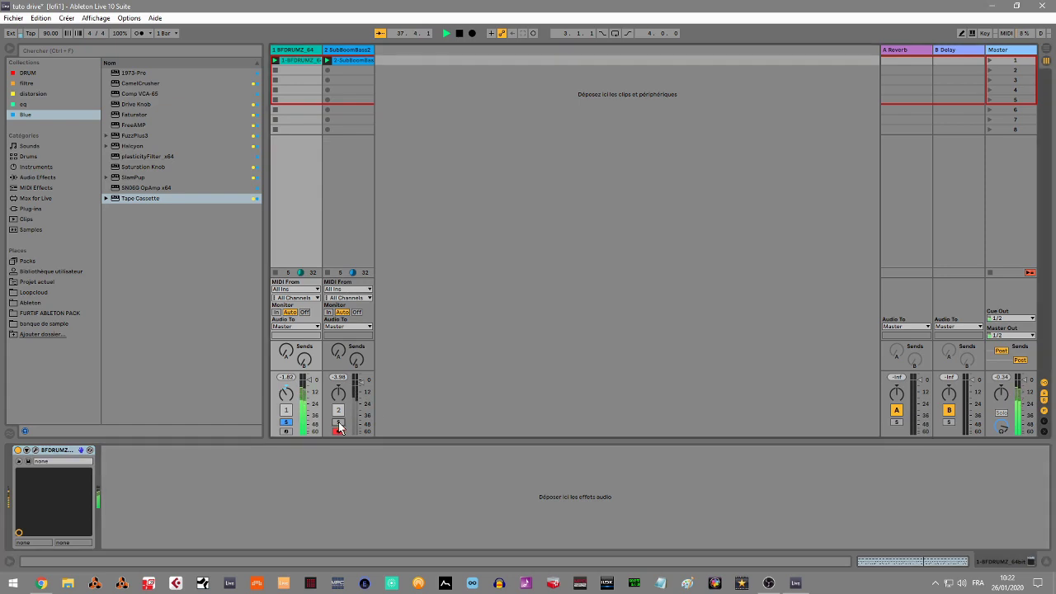
left_click(341, 49)
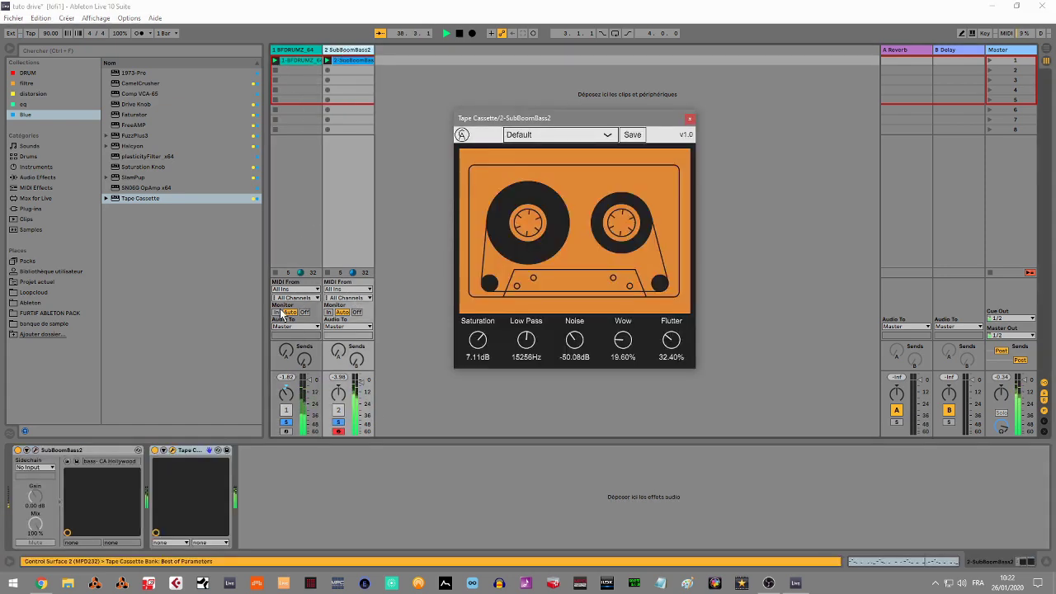
left_click(194, 455)
key("Delete")
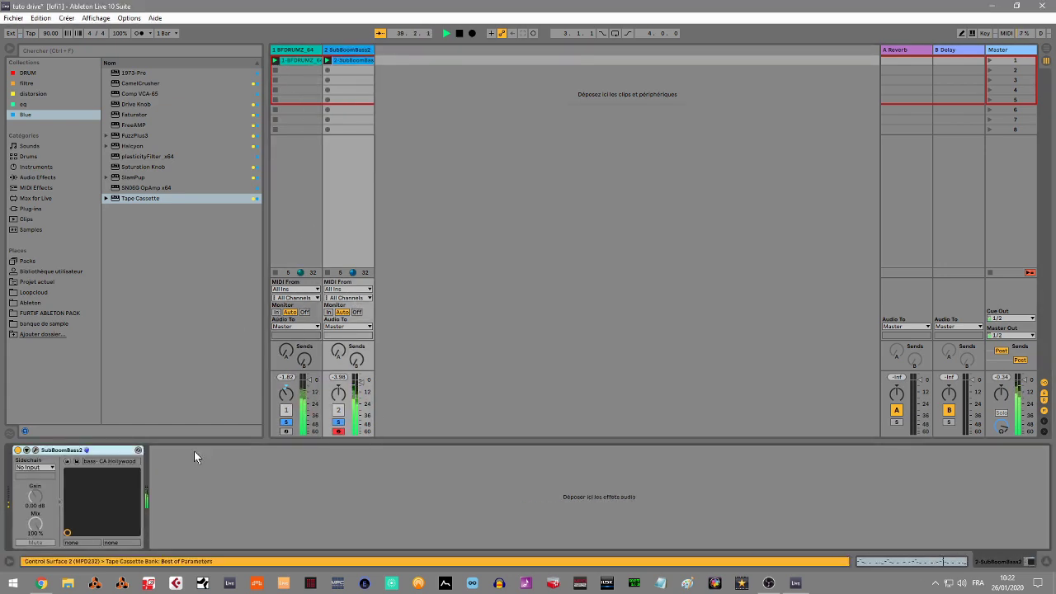
key("space")
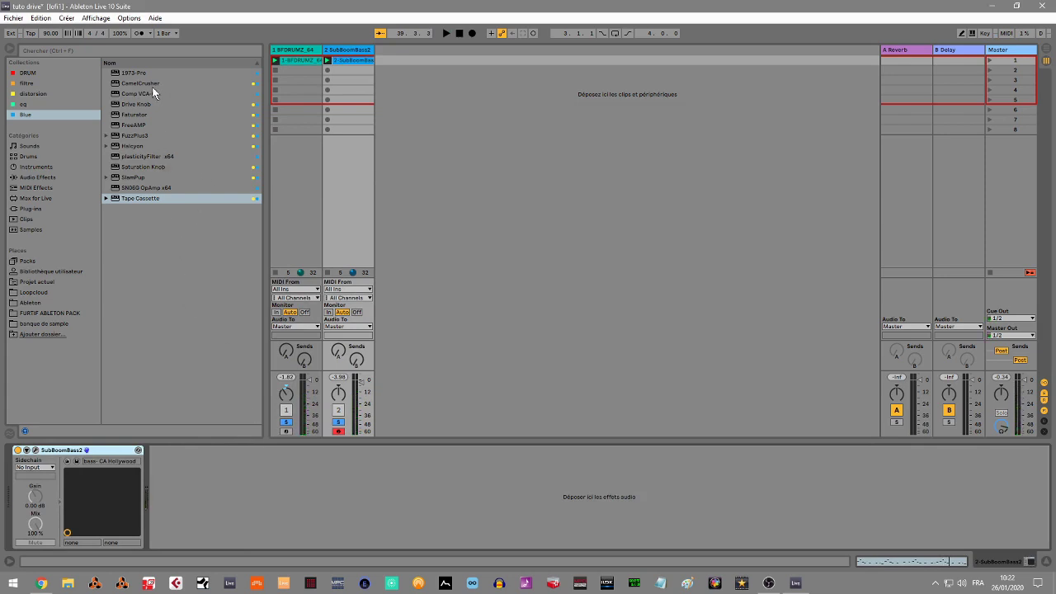
Step: Load Comp VCA-65 onto the BFDRUMZ_64 track with the bass unsoloed, and expand its advanced side-chain section
left_click(285, 51)
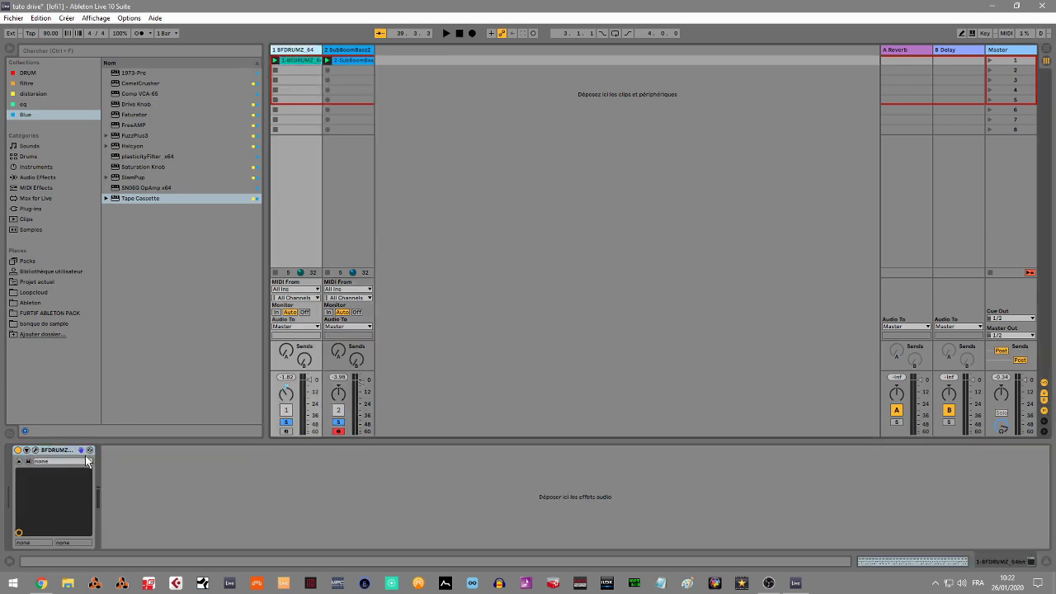
left_click(339, 423)
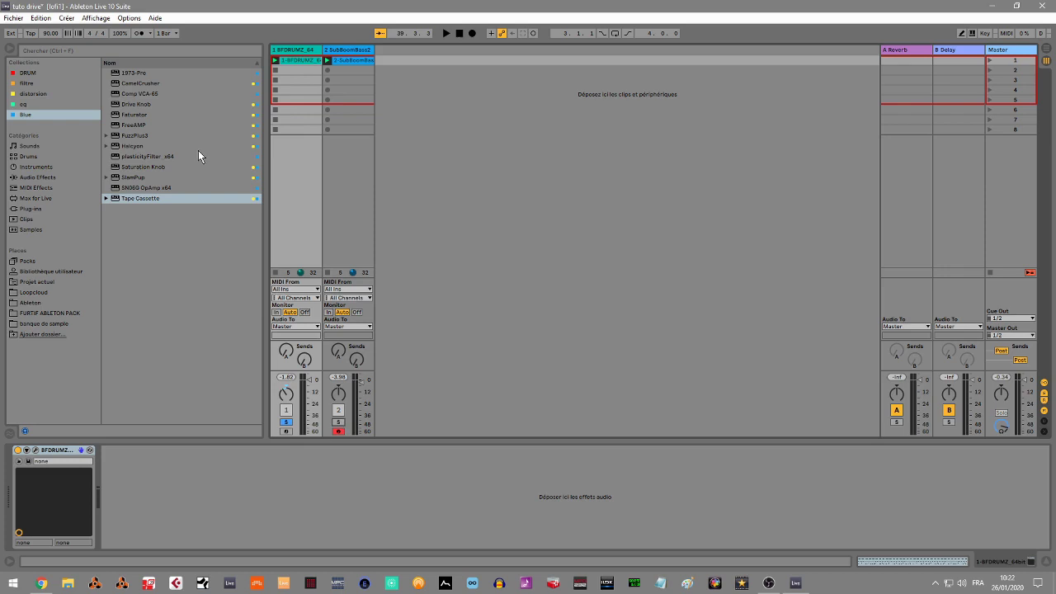
left_click(143, 94)
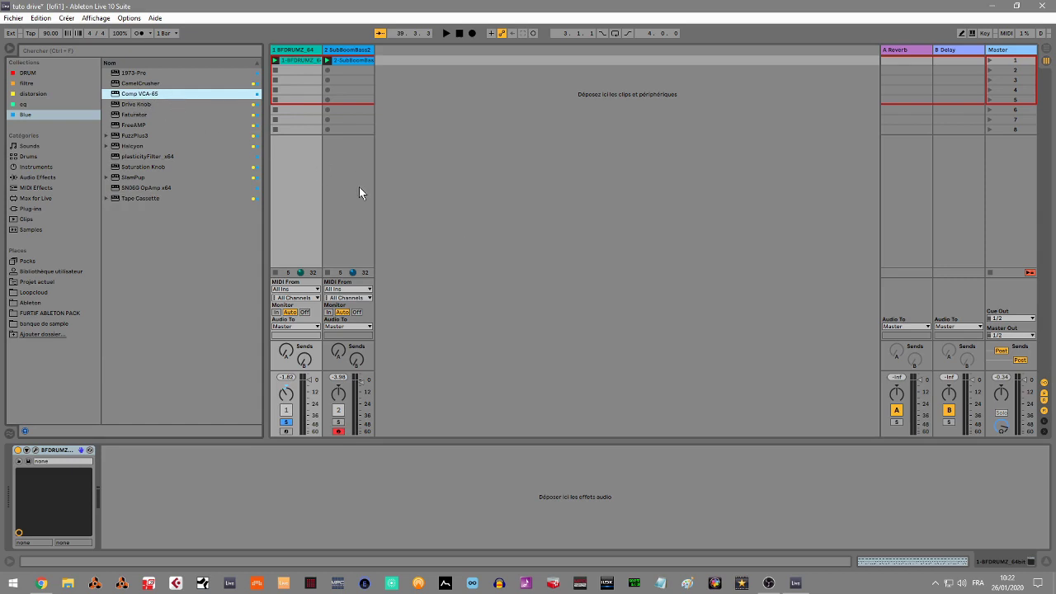
left_click_drag(682, 208, 586, 100)
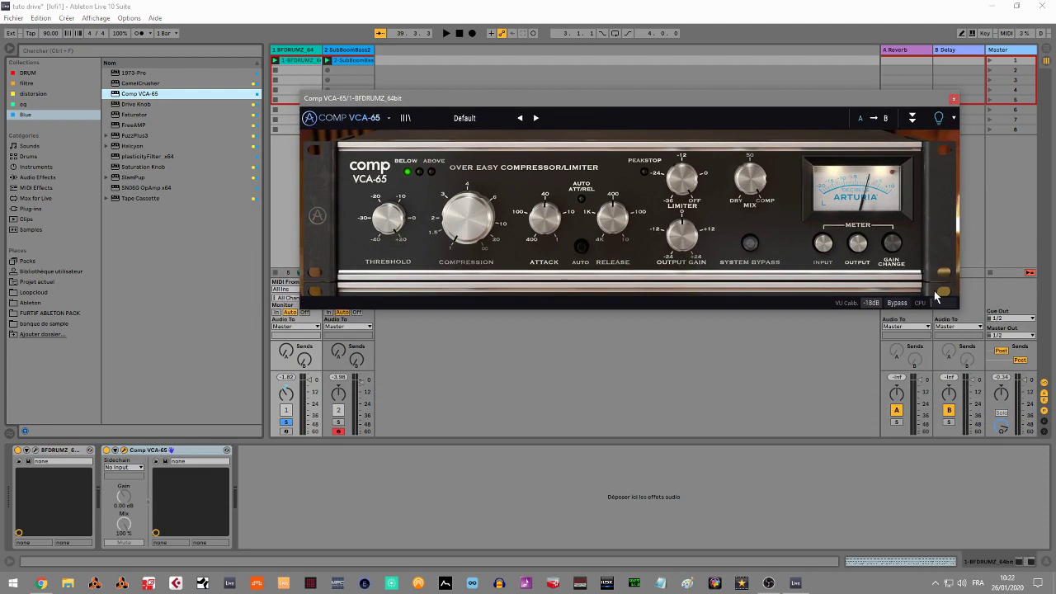
left_click(912, 118)
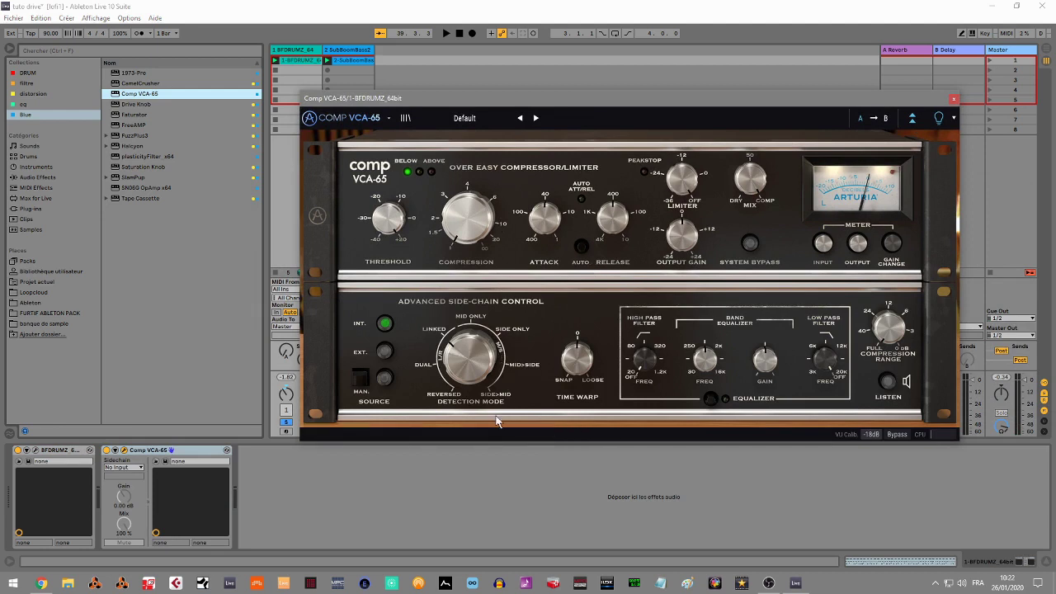
Step: Play the drums and set Comp VCA-65's Compression to about 4, adjusting its Release, Limiter and Output Gain
key("space")
left_click_drag(468, 221, 468, 195)
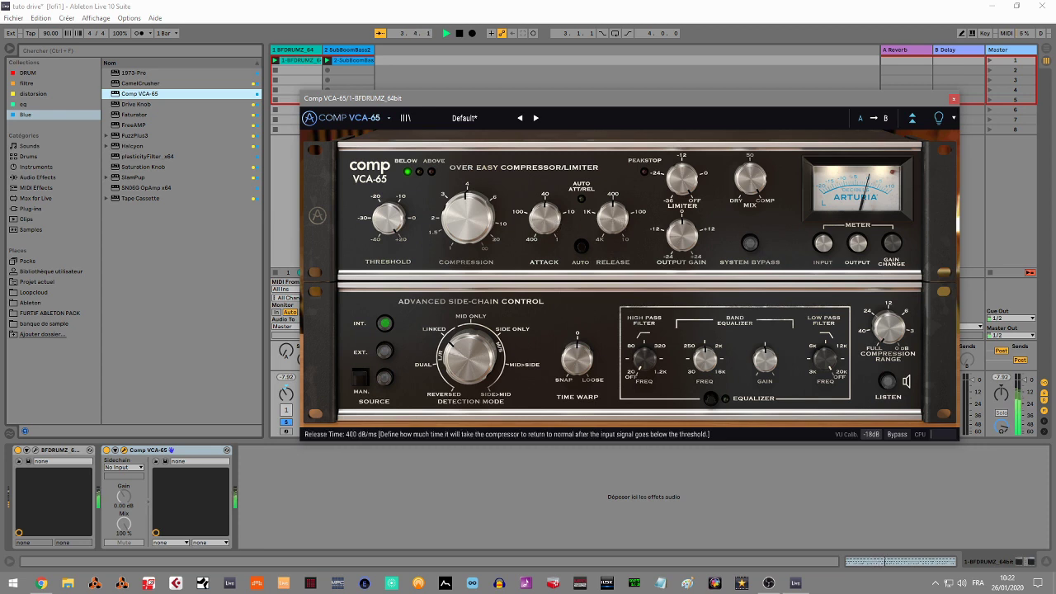
left_click_drag(612, 219, 612, 207)
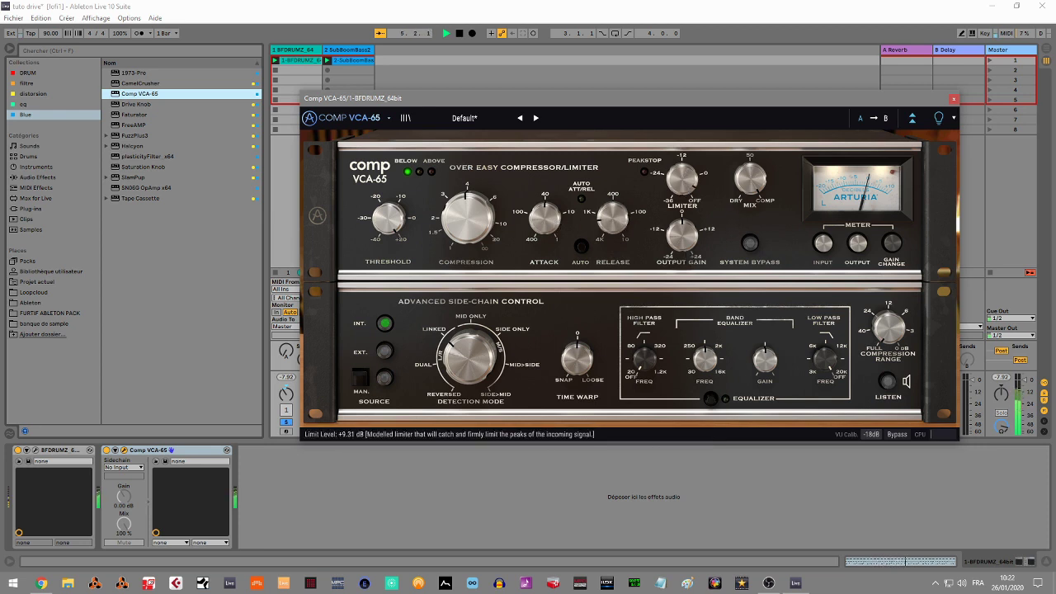
left_click_drag(681, 178, 681, 231)
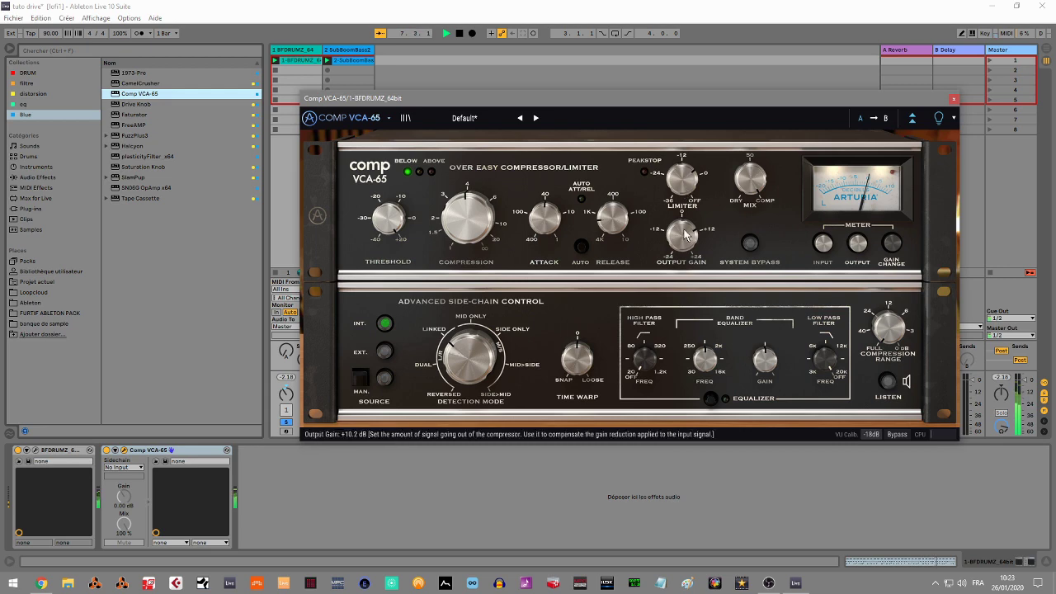
left_click_drag(682, 236, 685, 218)
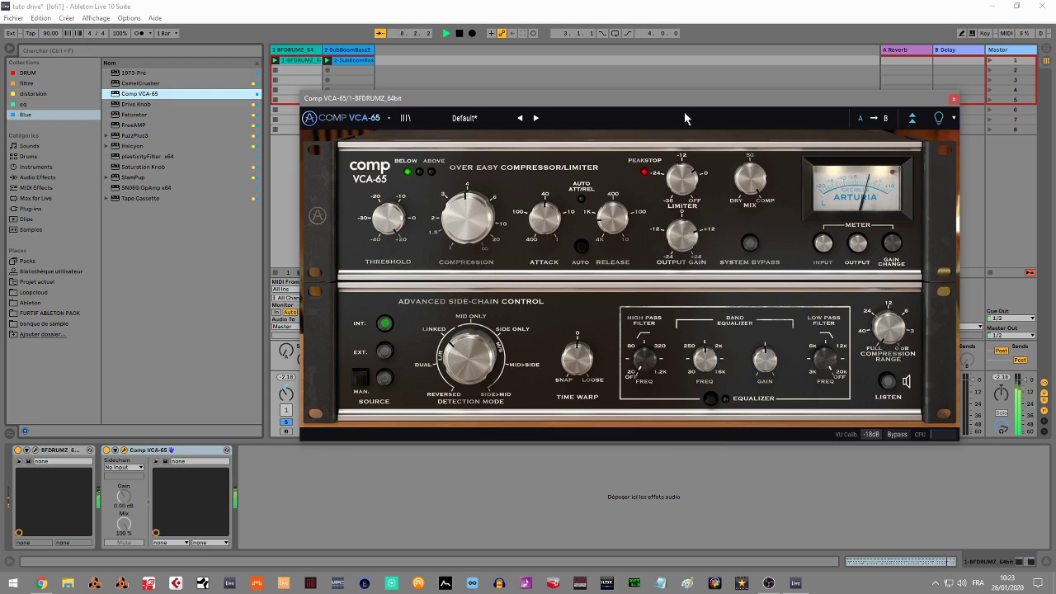
Step: Lower Comp VCA-65's Limiter and Threshold, and bypass the compressor to hear the dry drums
left_click_drag(687, 98, 730, 63)
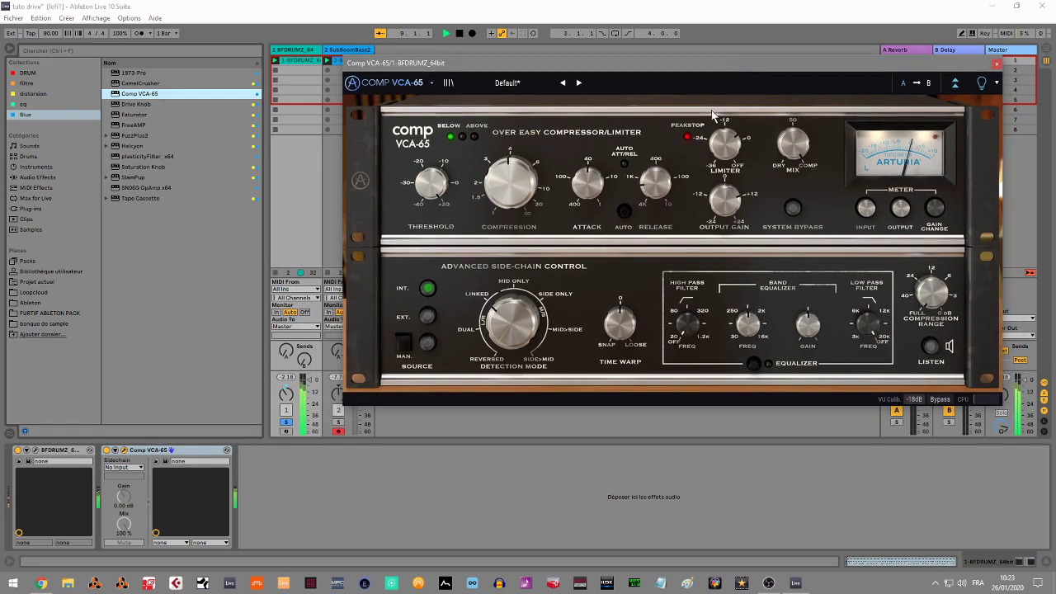
left_click_drag(724, 144, 725, 157)
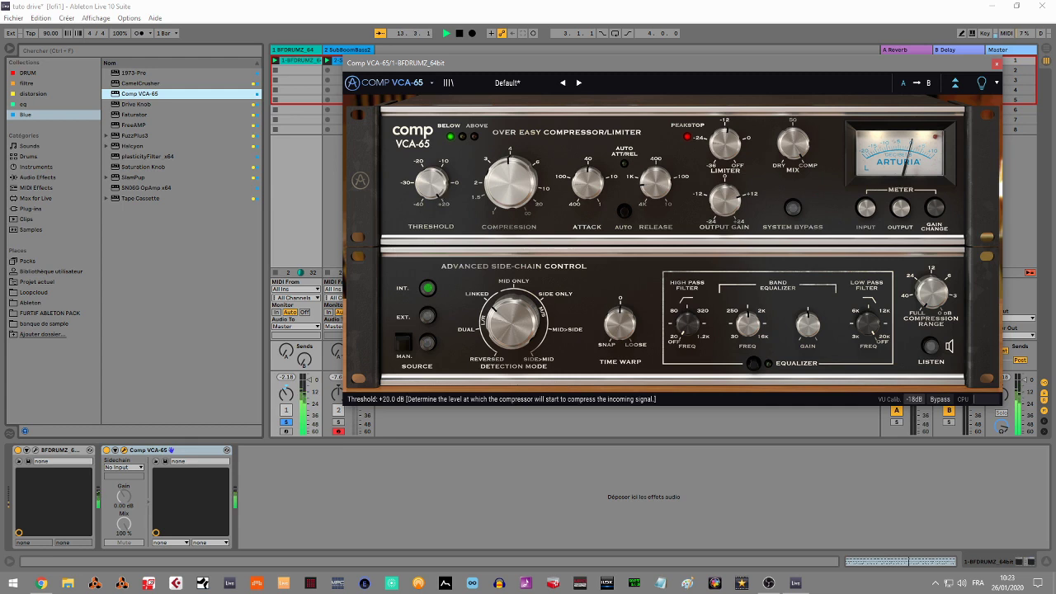
left_click_drag(430, 183, 431, 223)
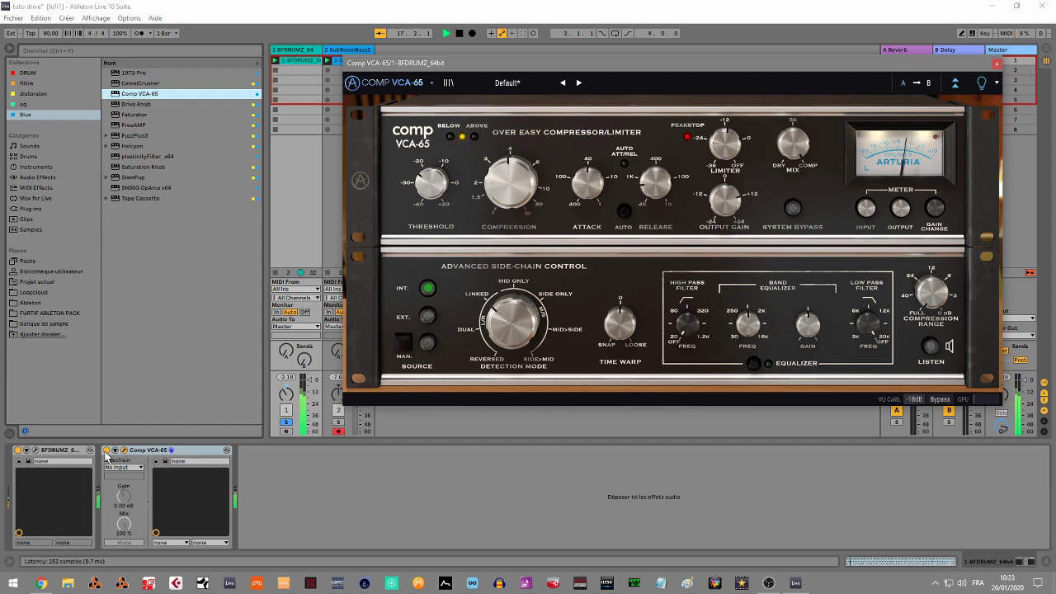
left_click(105, 452)
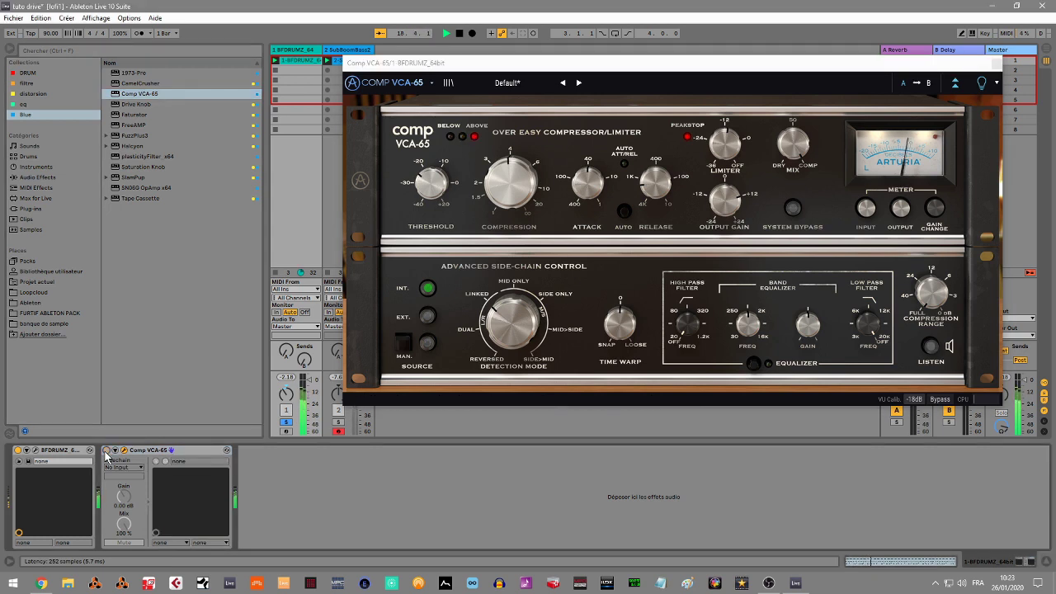
Step: Re-enable the drum compressor and load Comp VCA-65 onto the SubBoomBass2 track
left_click(106, 451)
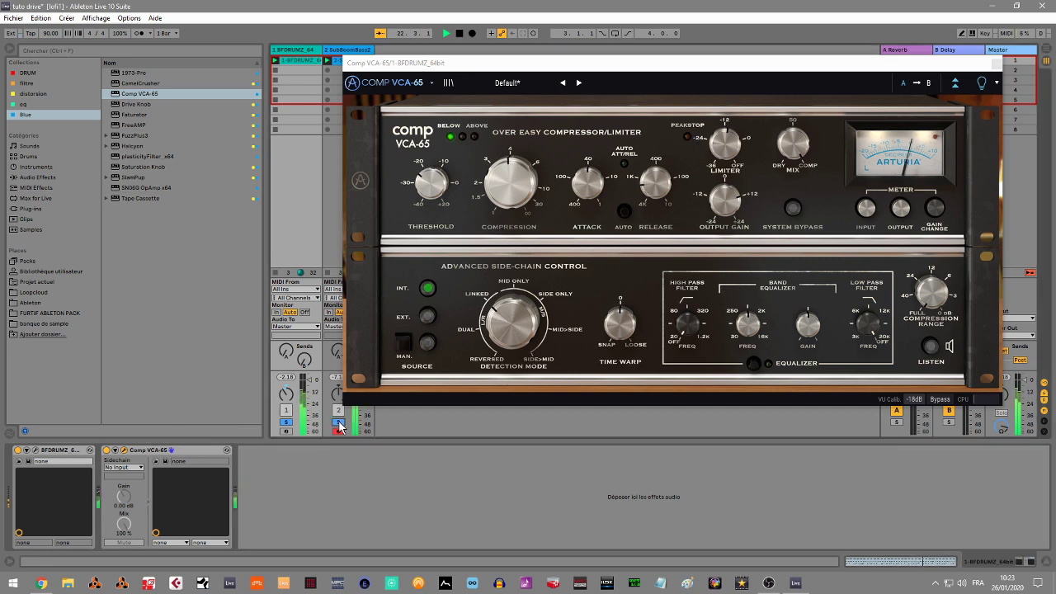
left_click(328, 51)
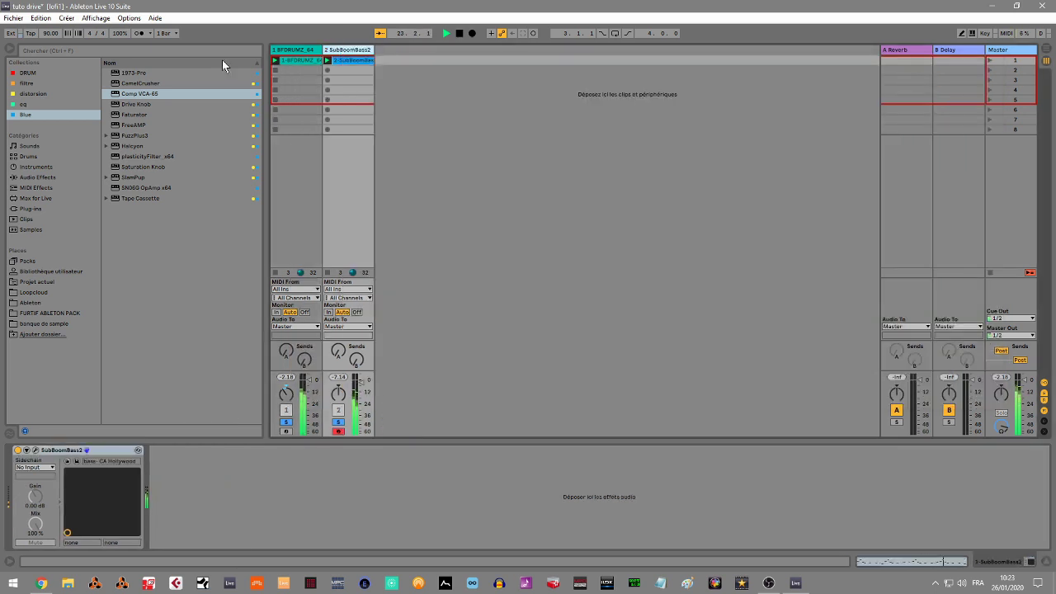
left_click_drag(142, 94, 498, 149)
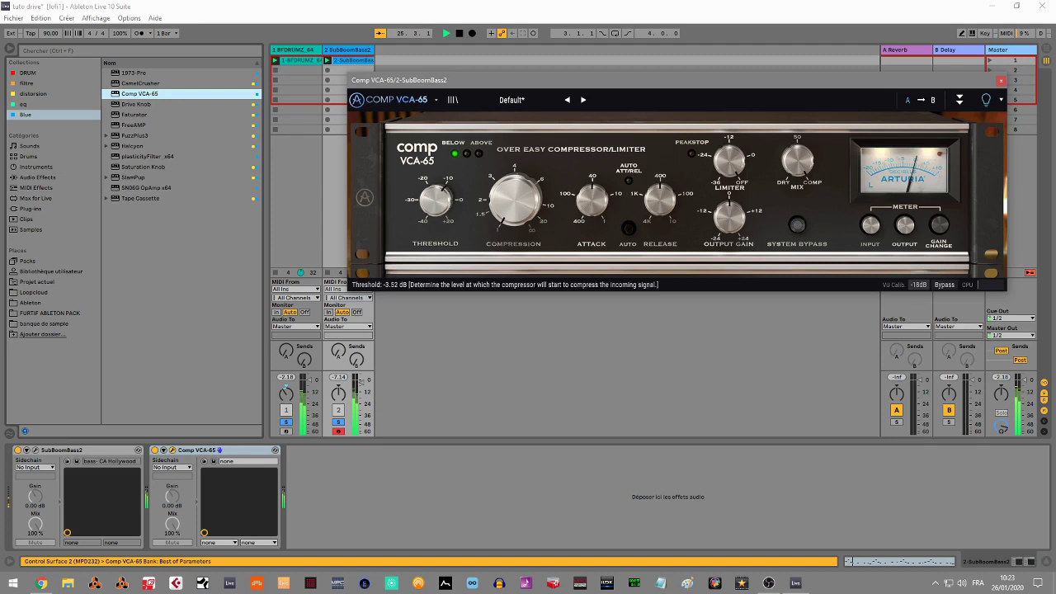
Step: Set the bass compressor's Compression to about 4, Limiter to about -6 dB, Output Gain to about +8 dB and Mix to 49%, adjusting its Release
left_click_drag(515, 198, 515, 184)
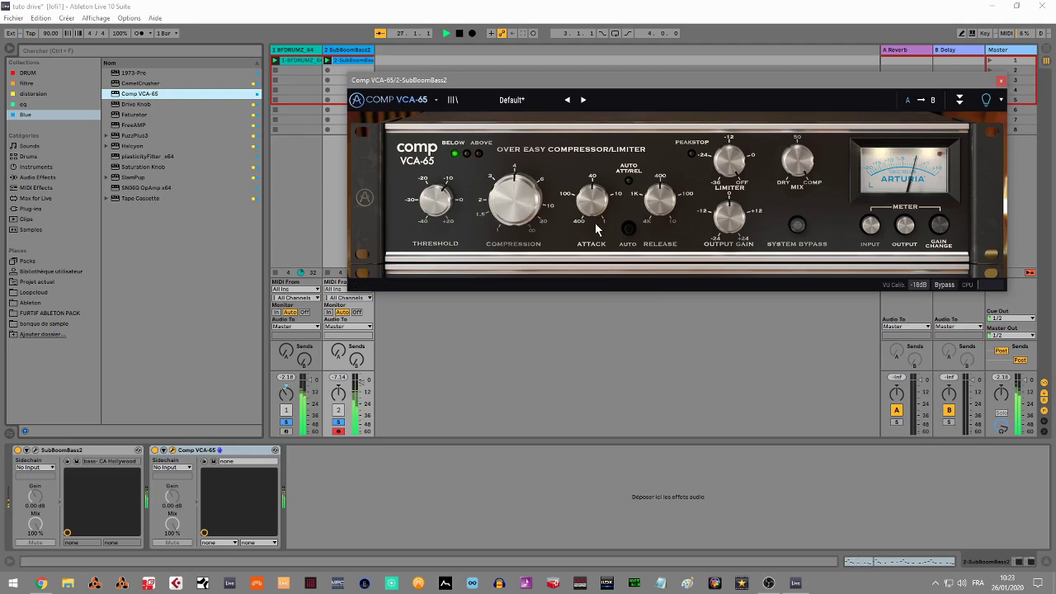
left_click_drag(660, 198, 660, 188)
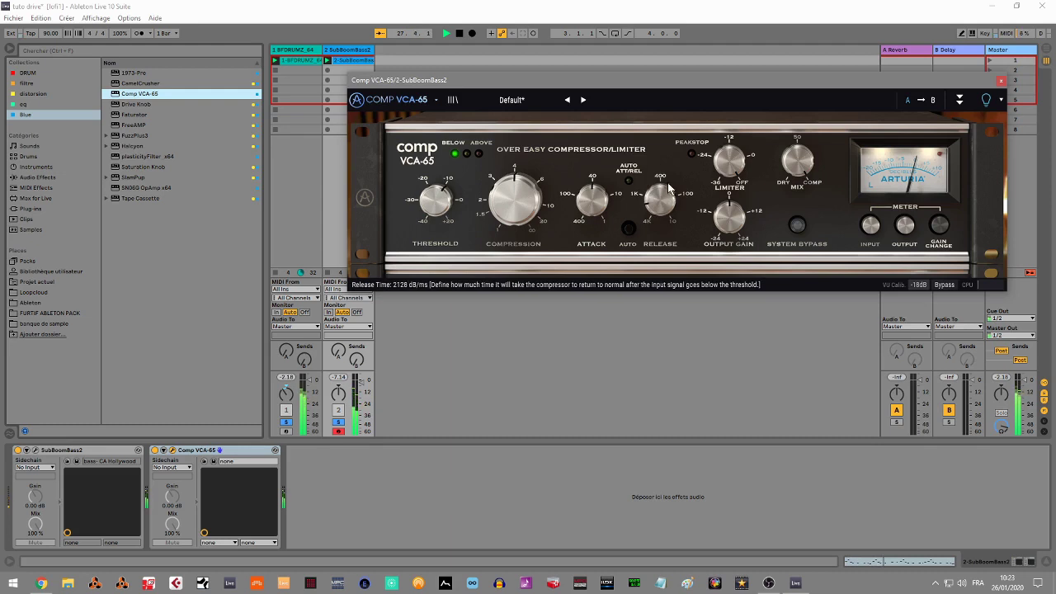
left_click_drag(730, 216, 729, 210)
left_click_drag(730, 160, 730, 166)
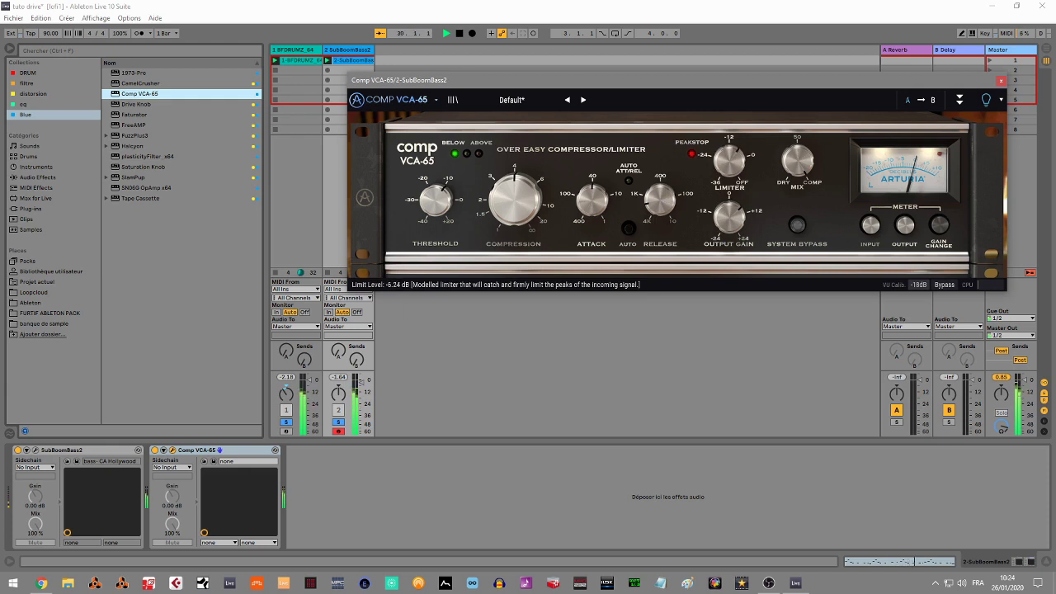
left_click_drag(729, 206, 731, 206)
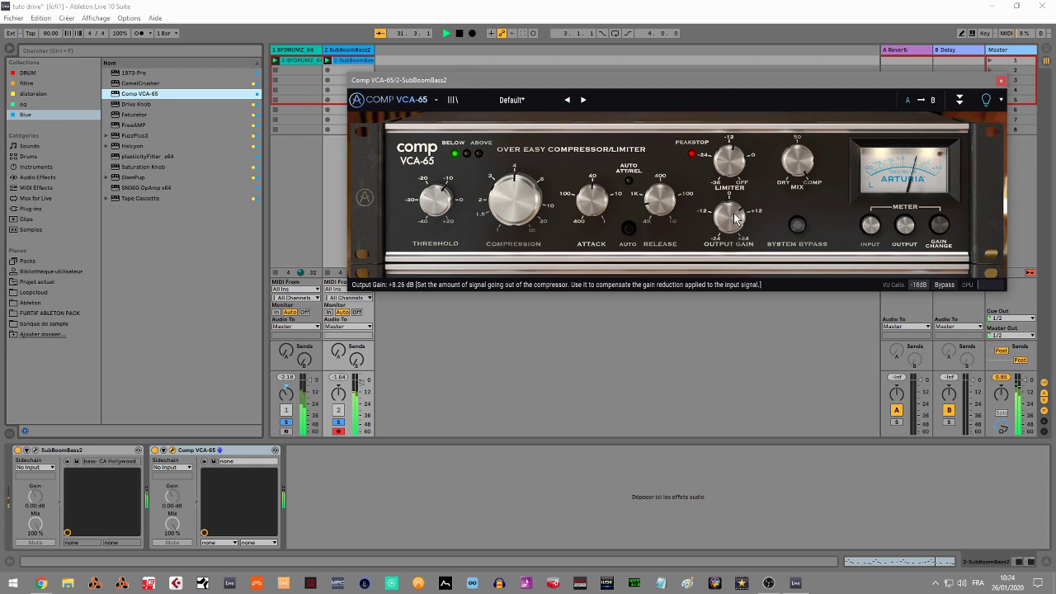
left_click_drag(797, 161, 794, 185)
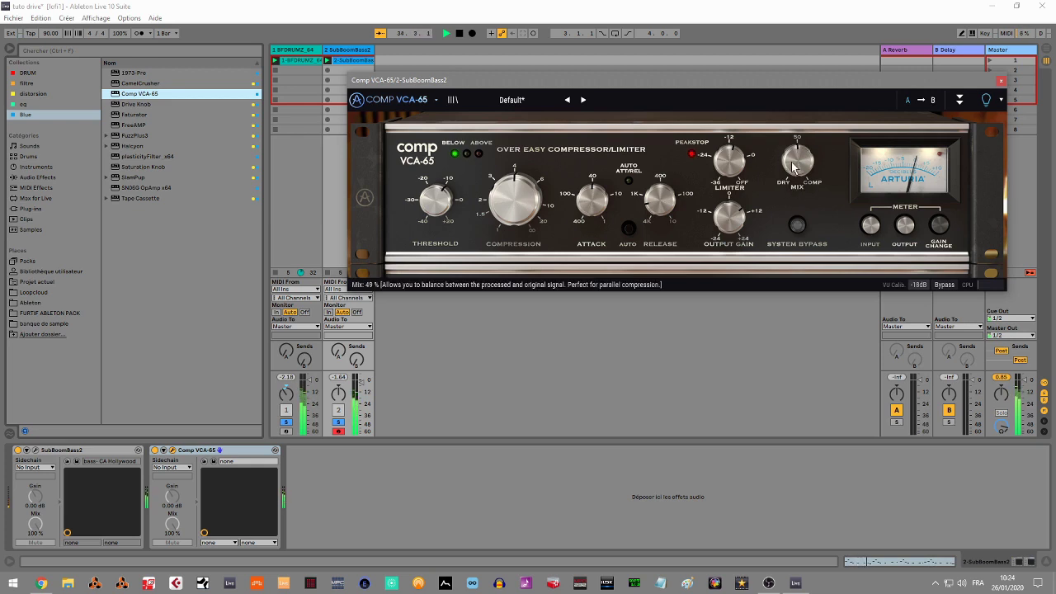
Step: Lower the Mix of Comp VCA-65 on the BFDRUMZ_64 track
left_click(288, 53)
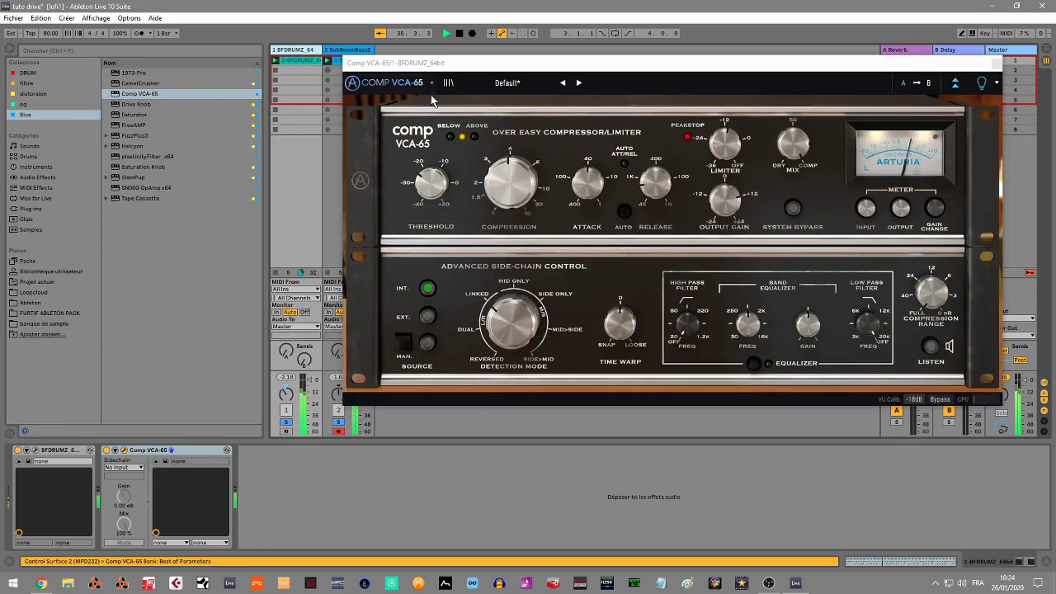
left_click(794, 152)
left_click_drag(794, 153, 792, 157)
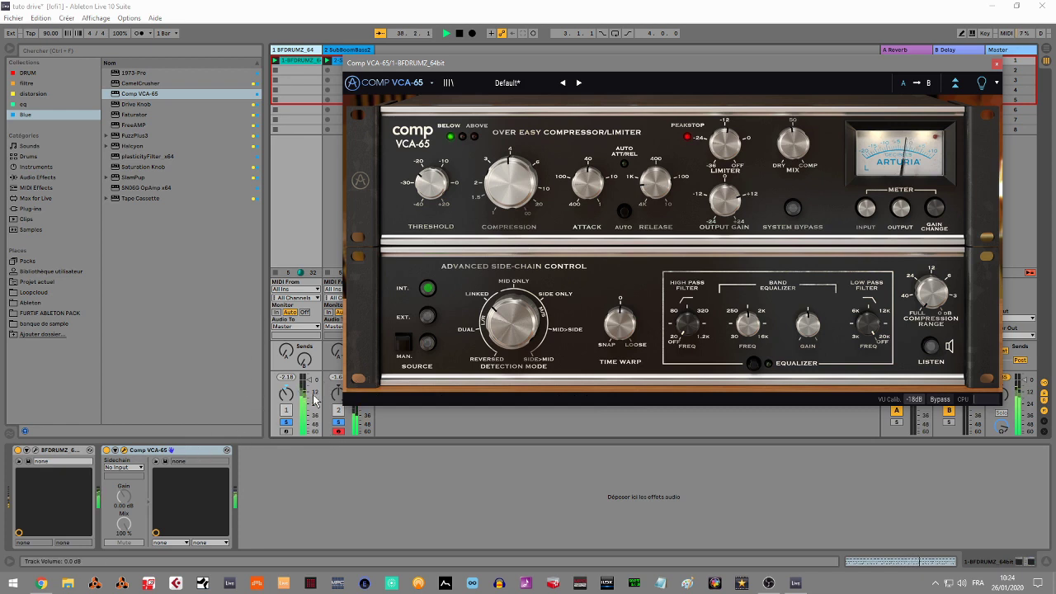
Step: Unsolo the bass and compare the drums with Comp VCA-65 bypassed and re-enabled twice
left_click(339, 426)
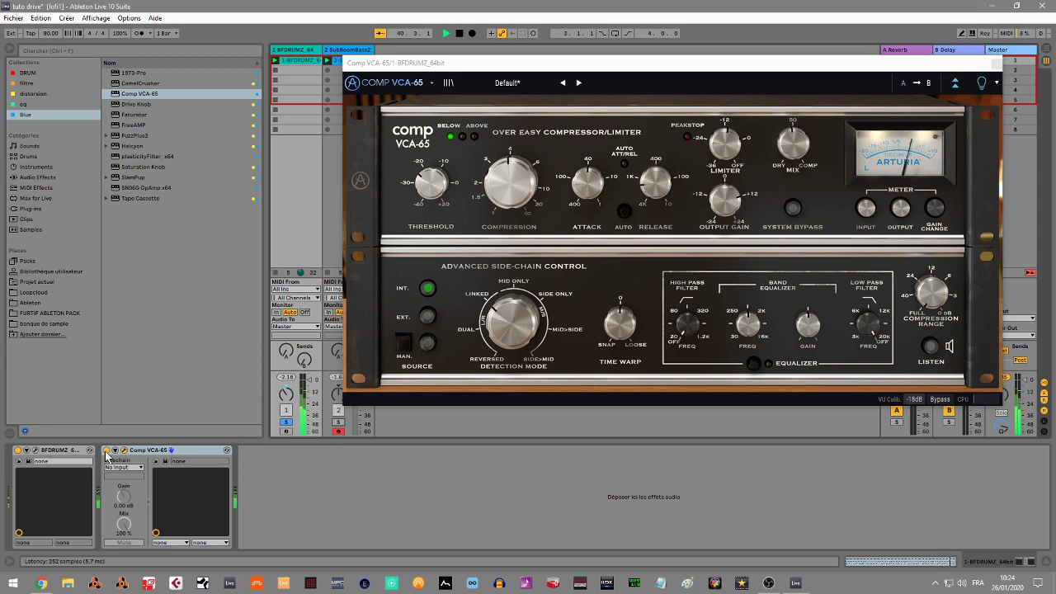
left_click(105, 453)
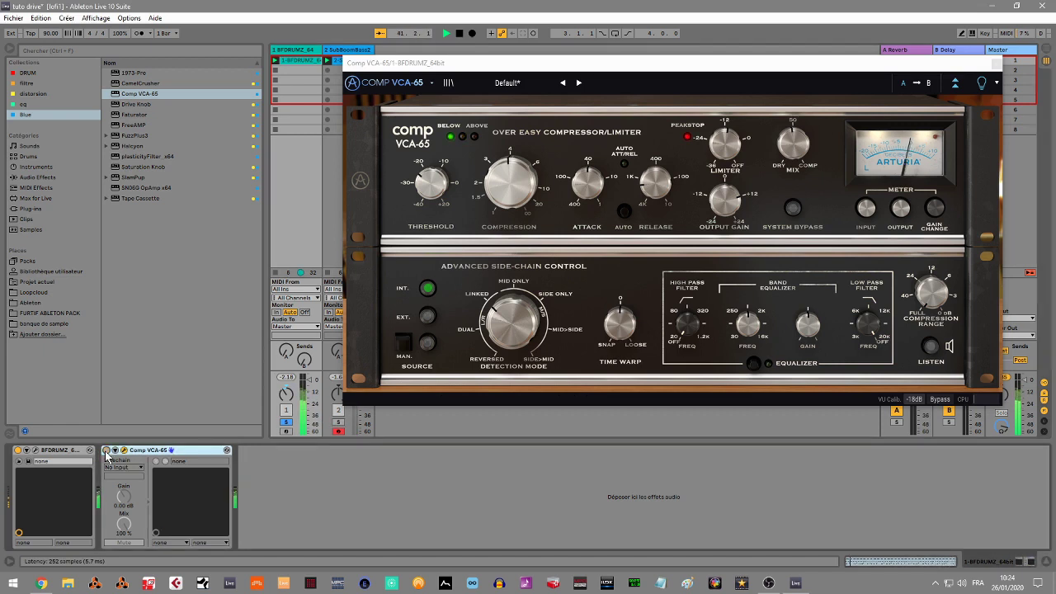
left_click(105, 452)
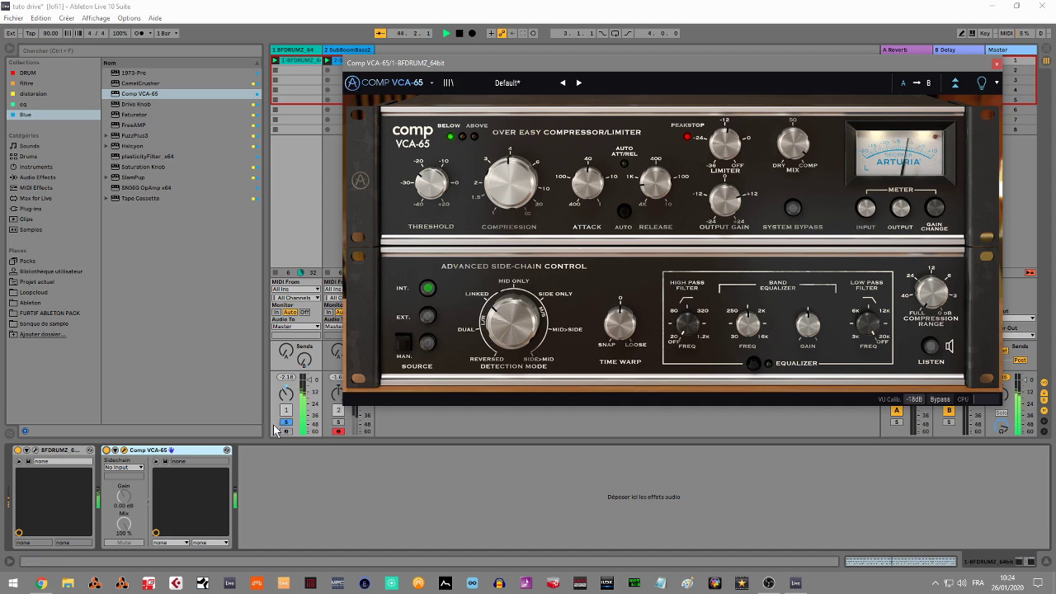
left_click(106, 452)
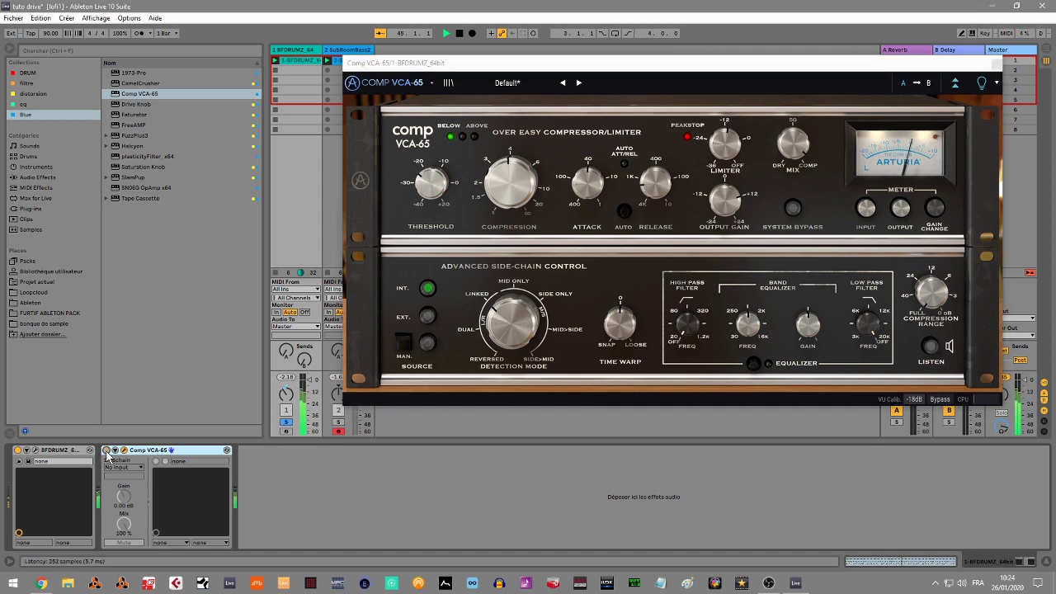
left_click(106, 452)
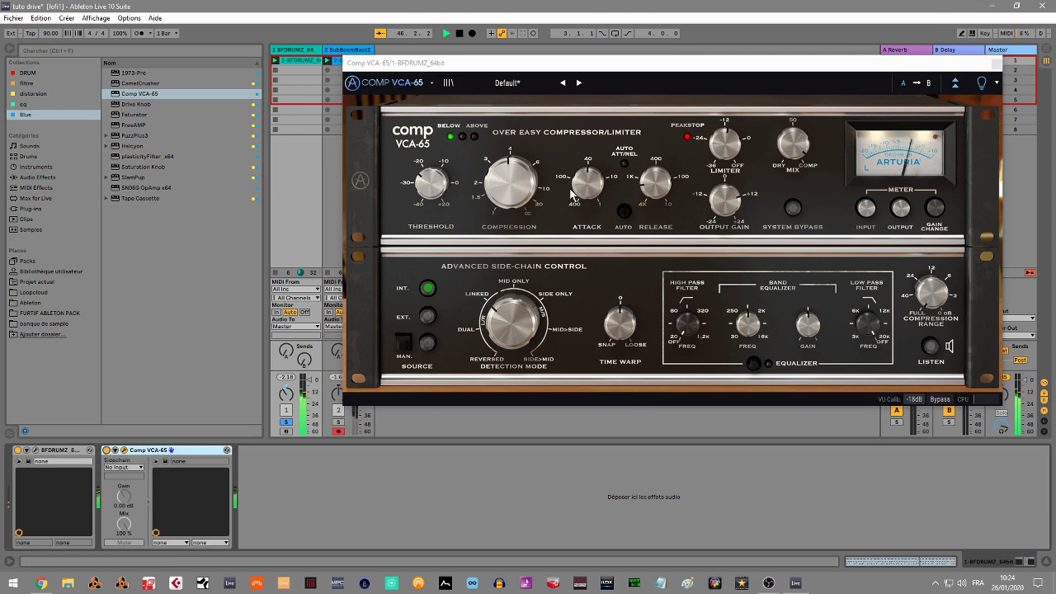
Step: Solo the SubBoomBass2 track and compare the bass with its Comp VCA-65 bypassed and re-enabled
left_click(343, 51)
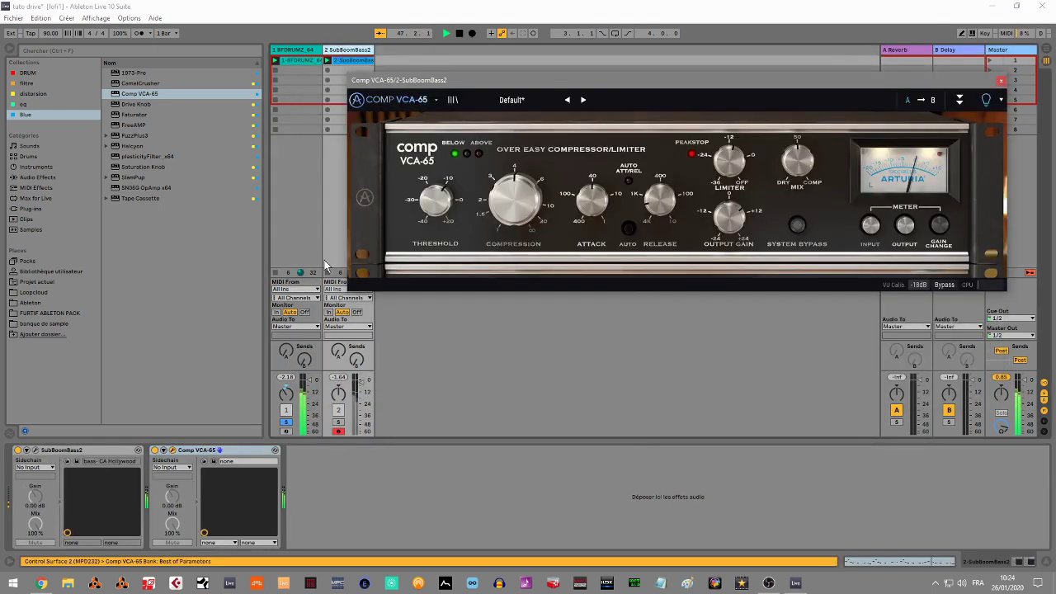
left_click(337, 422)
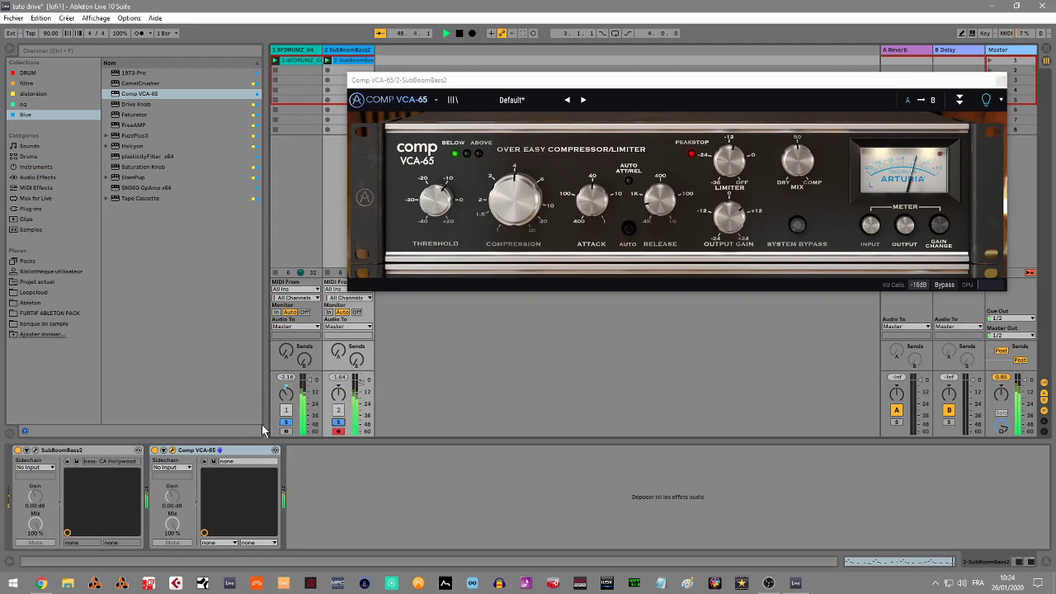
left_click(154, 452)
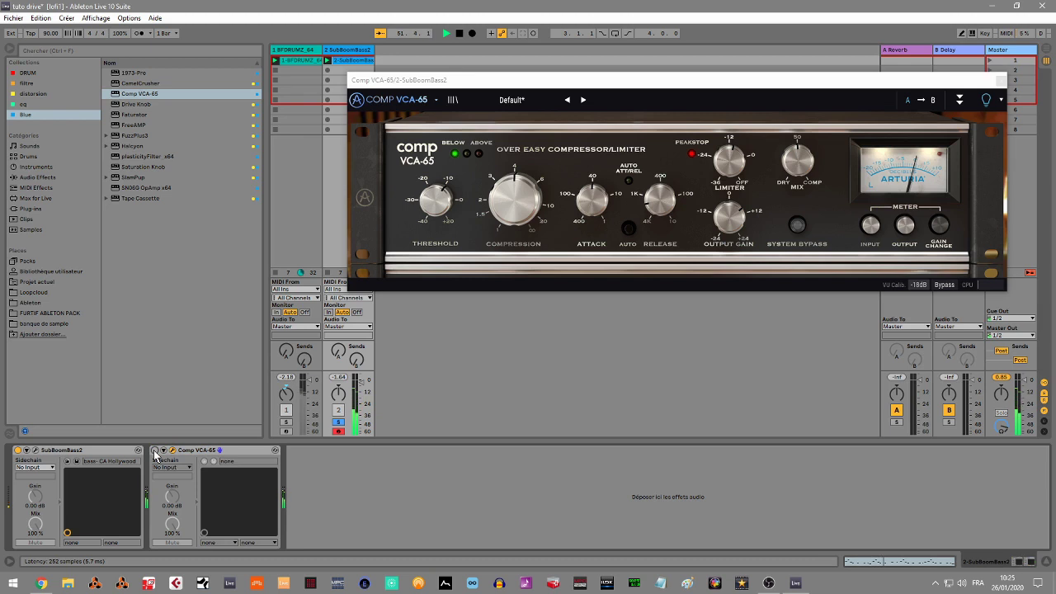
left_click(155, 452)
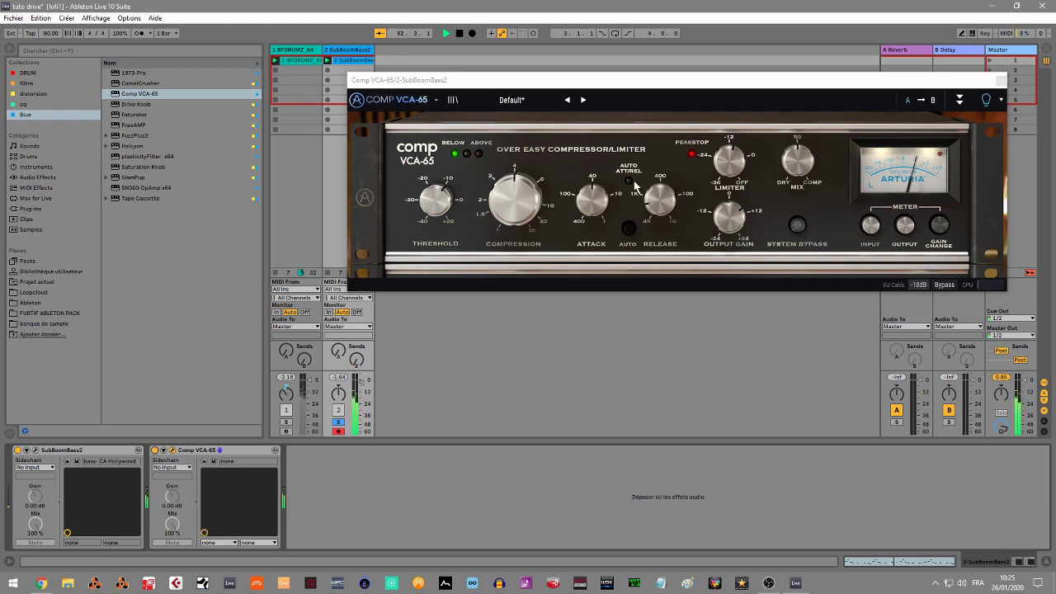
Step: Raise the bass compressor's Output Gain, set its Mix to 100%, and adjust its Limiter with the bass unsoloed
left_click_drag(732, 219, 732, 203)
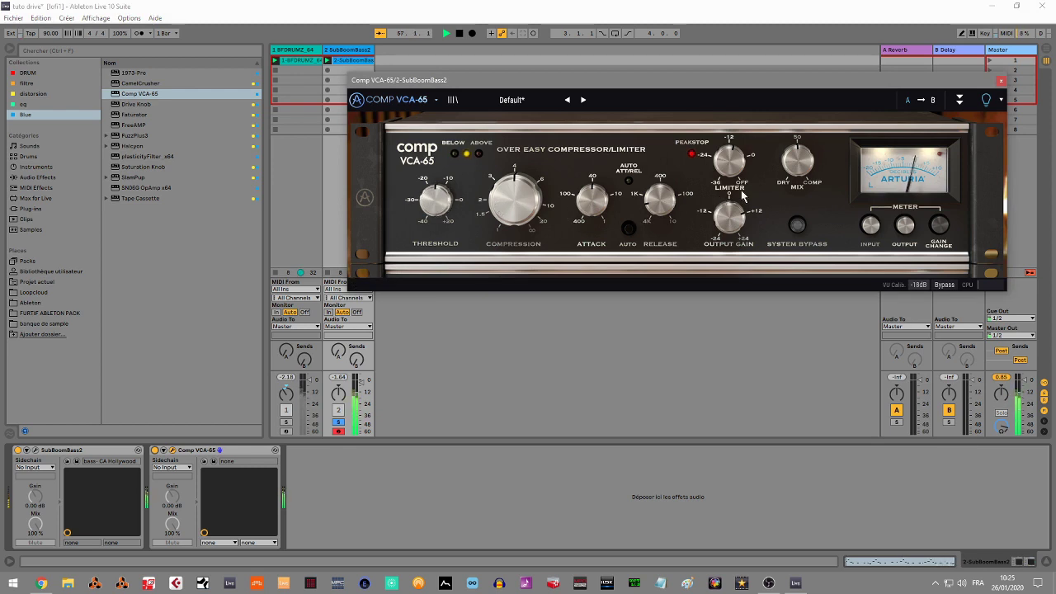
left_click_drag(803, 176, 803, 133)
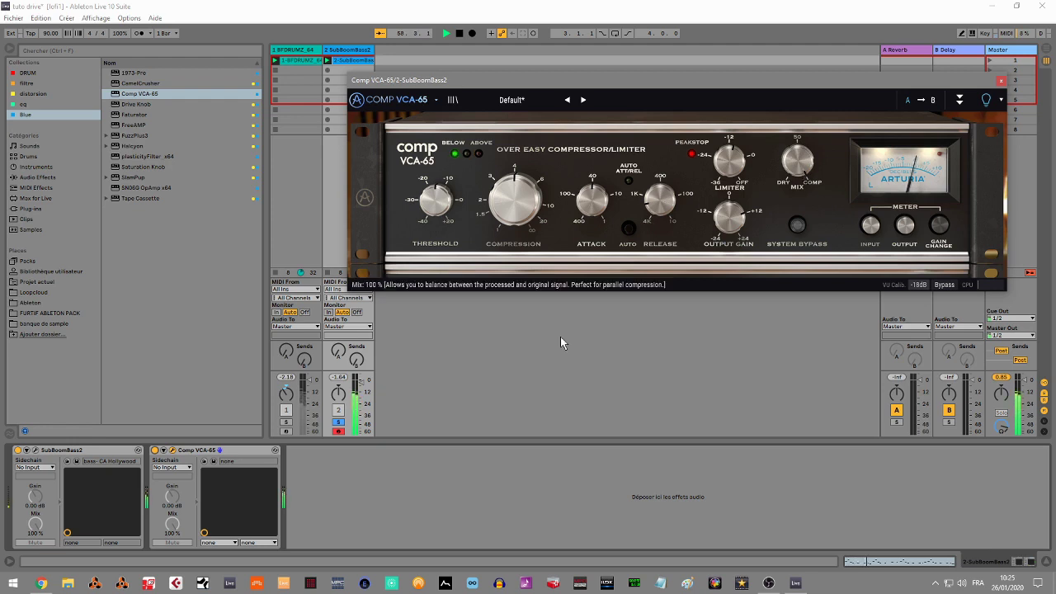
left_click(339, 424)
left_click(338, 424)
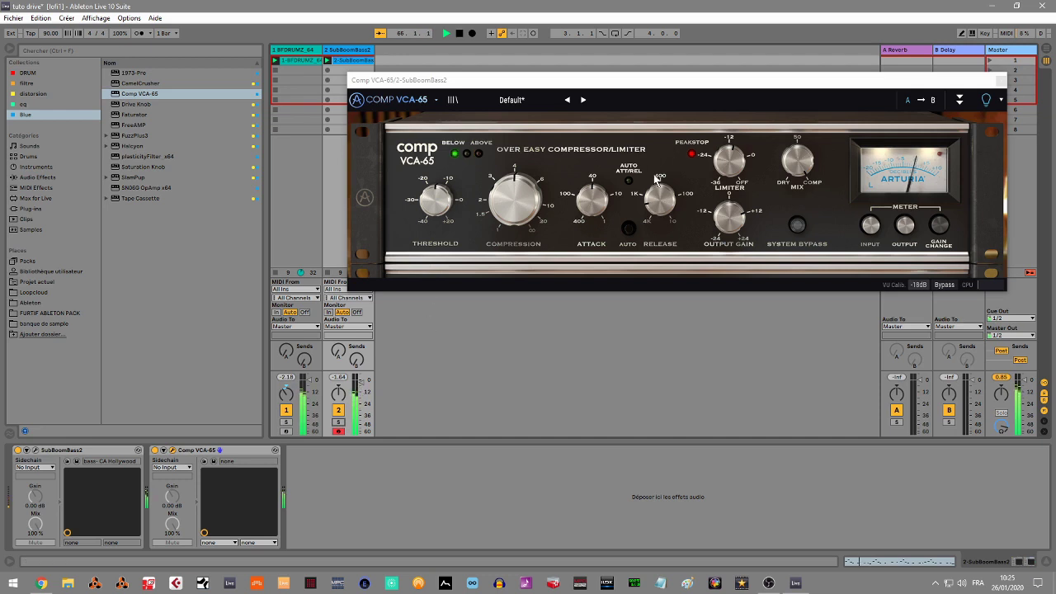
left_click(732, 163)
left_click_drag(731, 163, 731, 149)
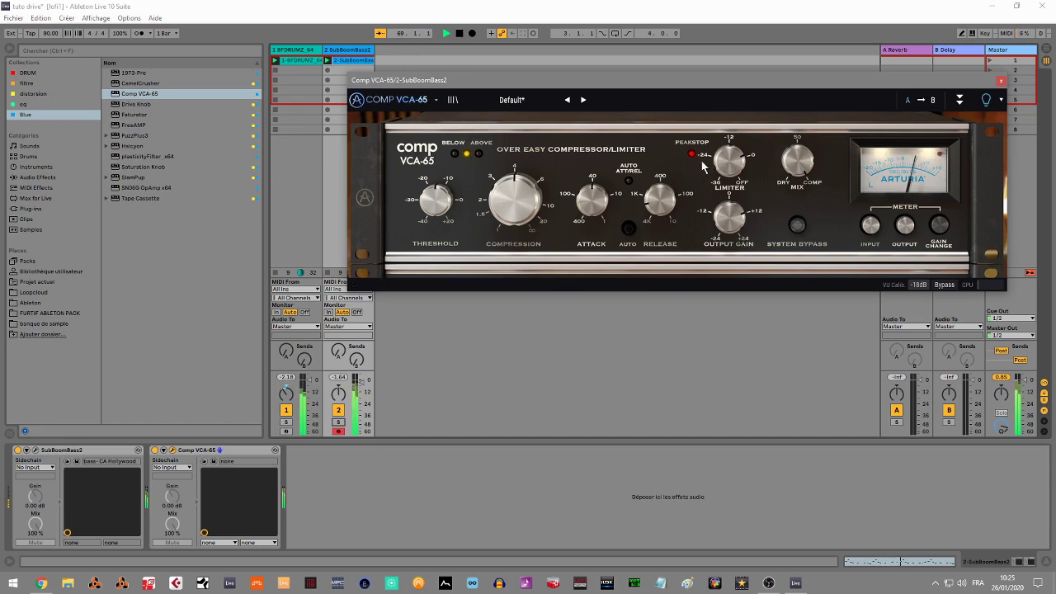
Step: Remove Comp VCA-65 from both the bass and drum tracks
left_click(222, 459)
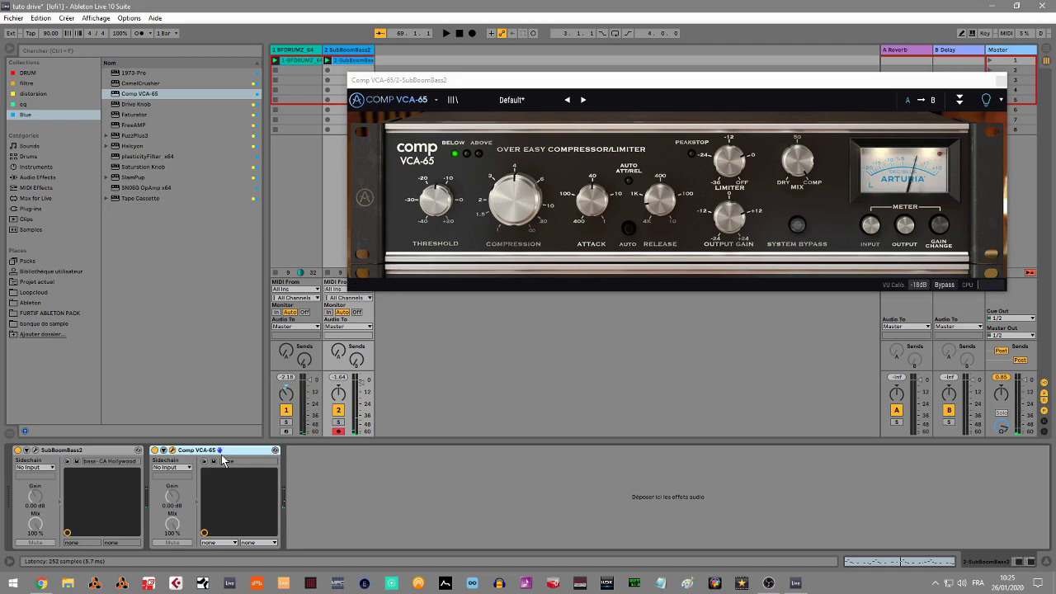
key("Delete")
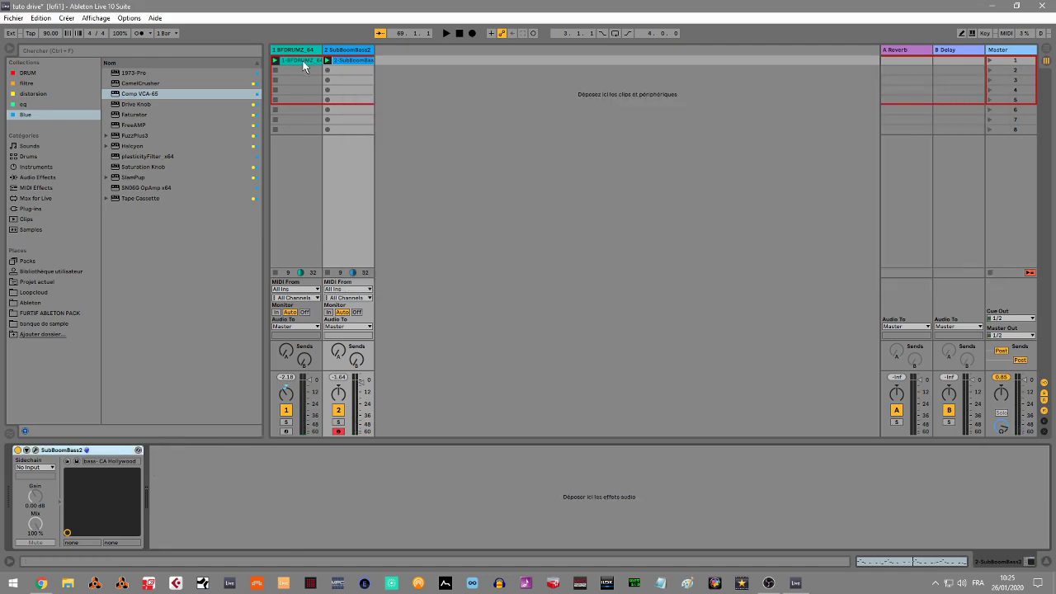
left_click_drag(303, 68, 303, 70)
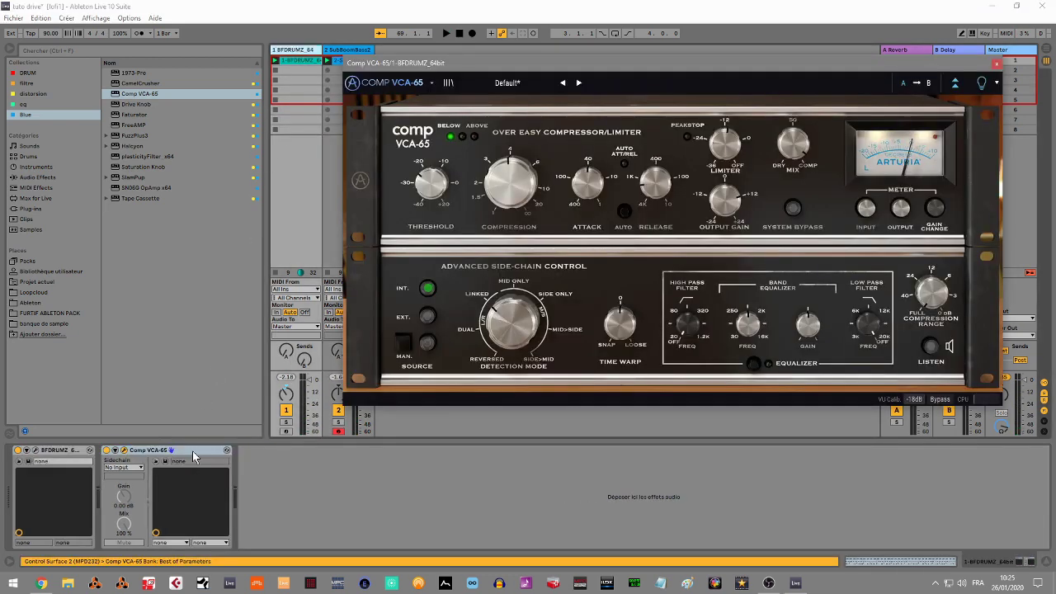
key("Delete")
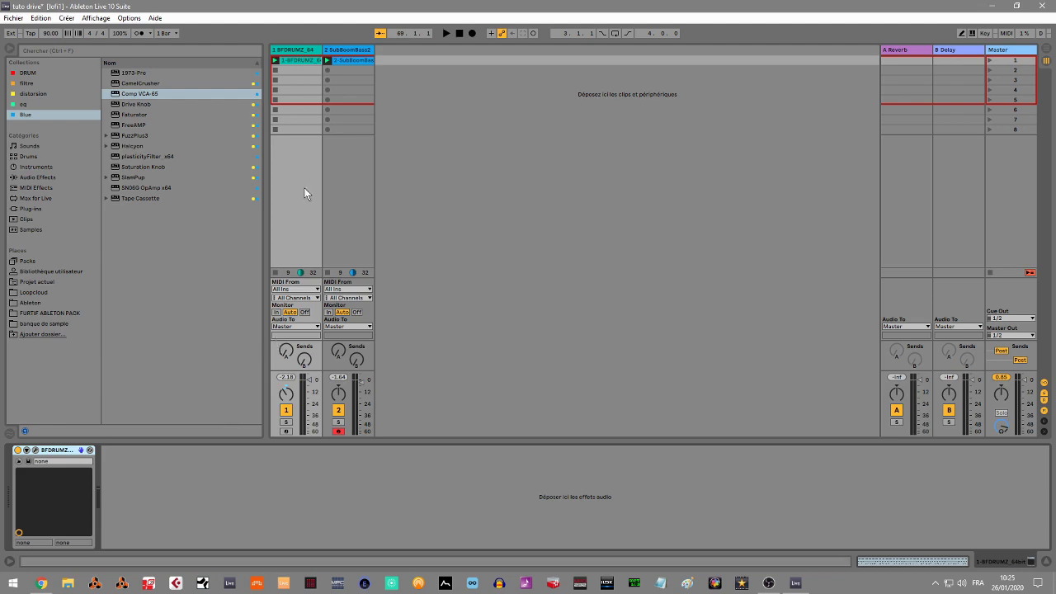
Step: Load plasticityFilter_x64 onto the BFDRUMZ_64 track, solo the drums and start playback
left_click(290, 51)
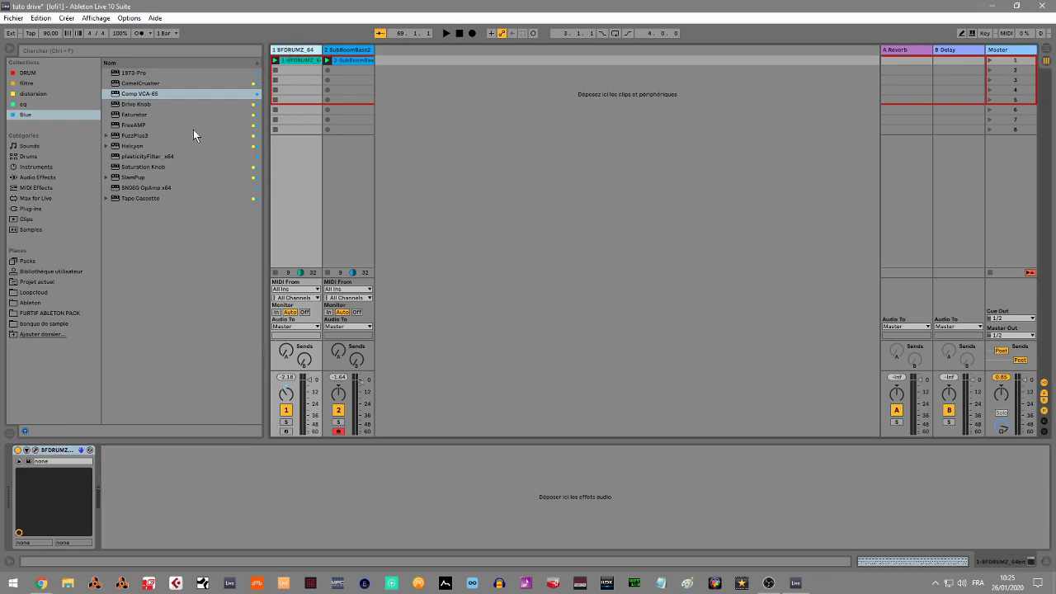
double_click(154, 156)
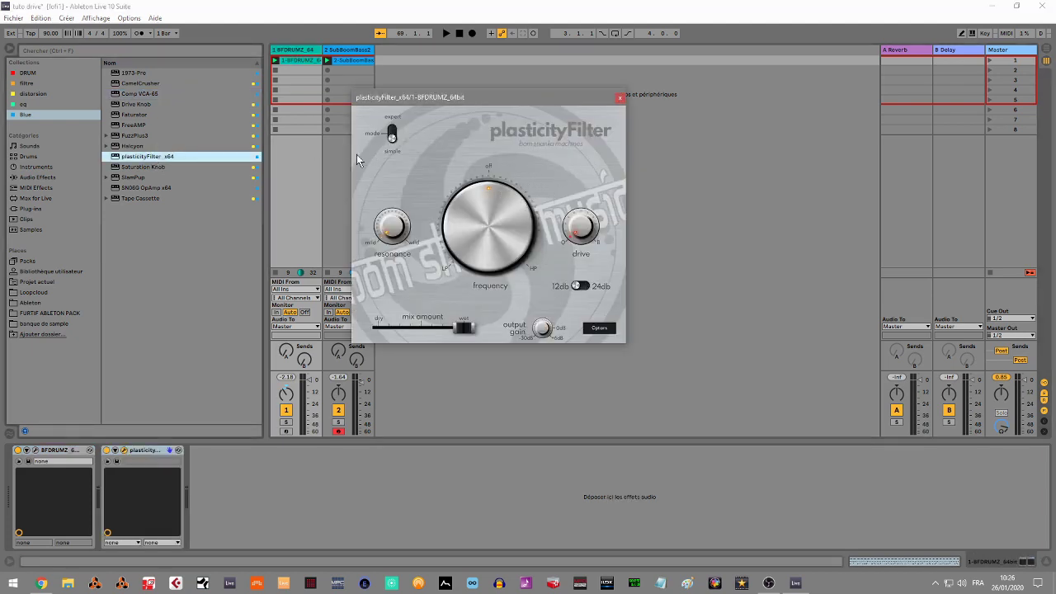
left_click(287, 423)
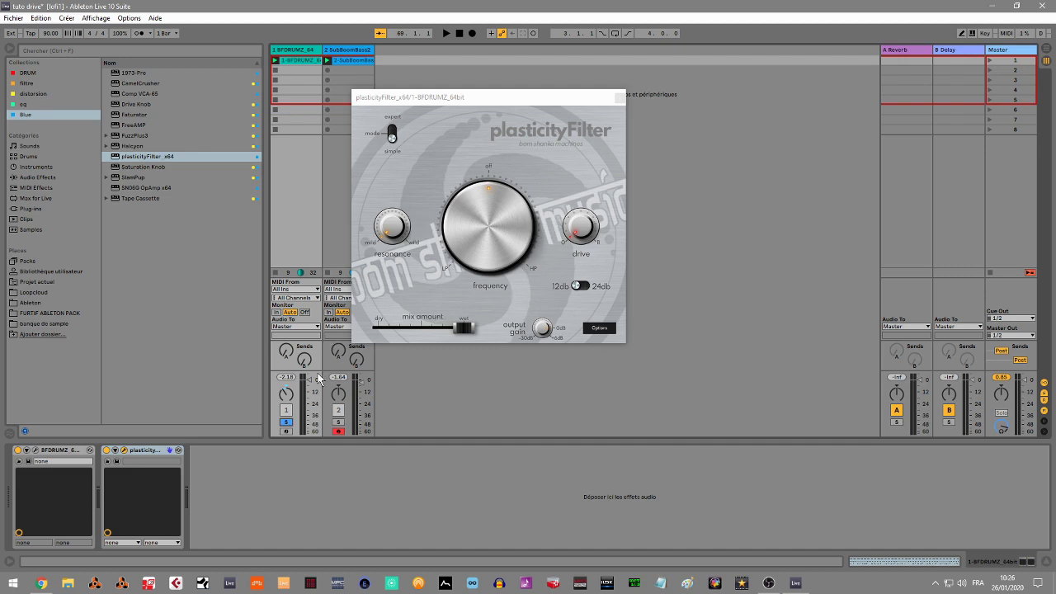
key("space")
Step: Set plasticityFilter's slope to 24db, lower its mix amount to about halfway and raise its drive to about 3.8
mouse_move(581, 230)
mouse_move(482, 228)
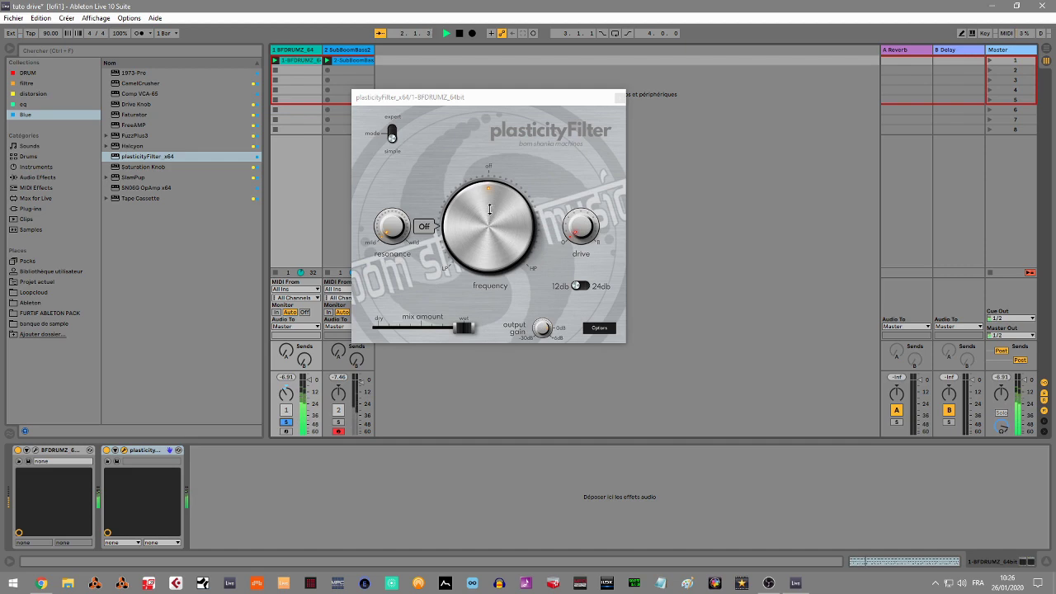
mouse_move(374, 228)
mouse_move(574, 228)
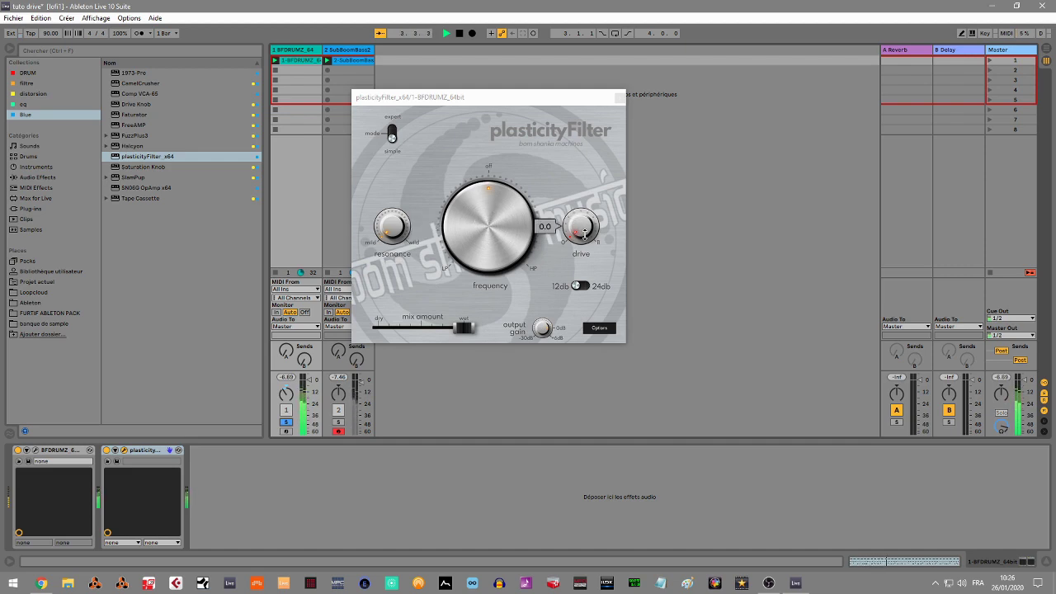
left_click(576, 287)
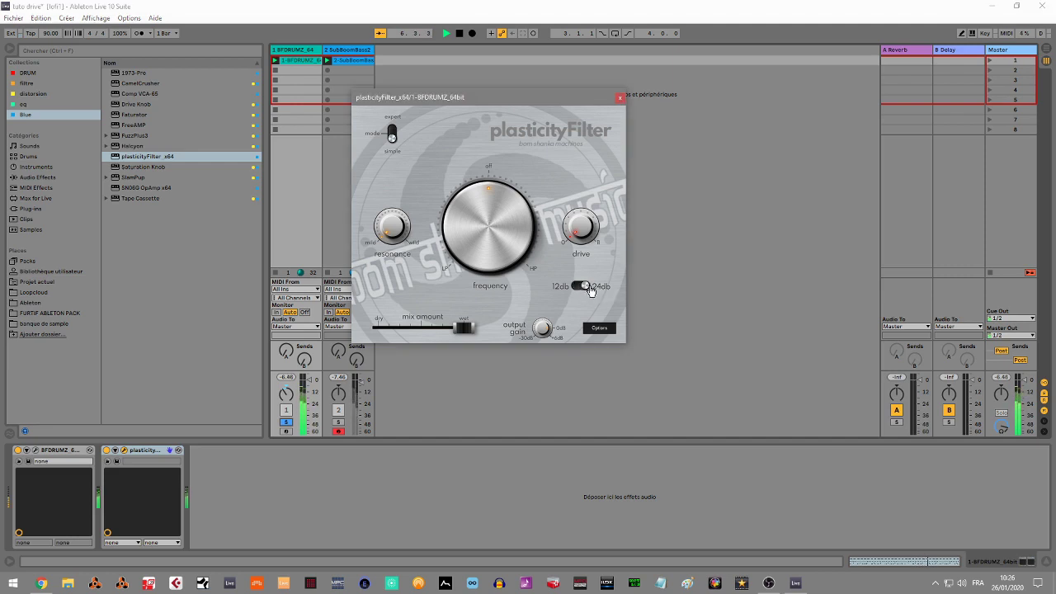
mouse_move(467, 328)
left_click_drag(467, 329, 396, 334)
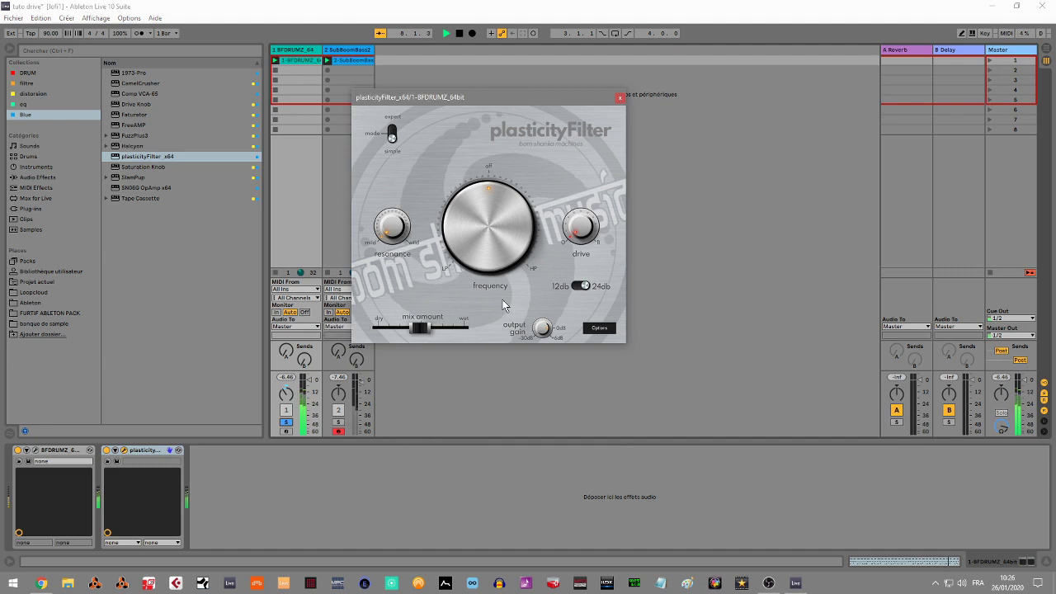
left_click_drag(578, 231, 576, 192)
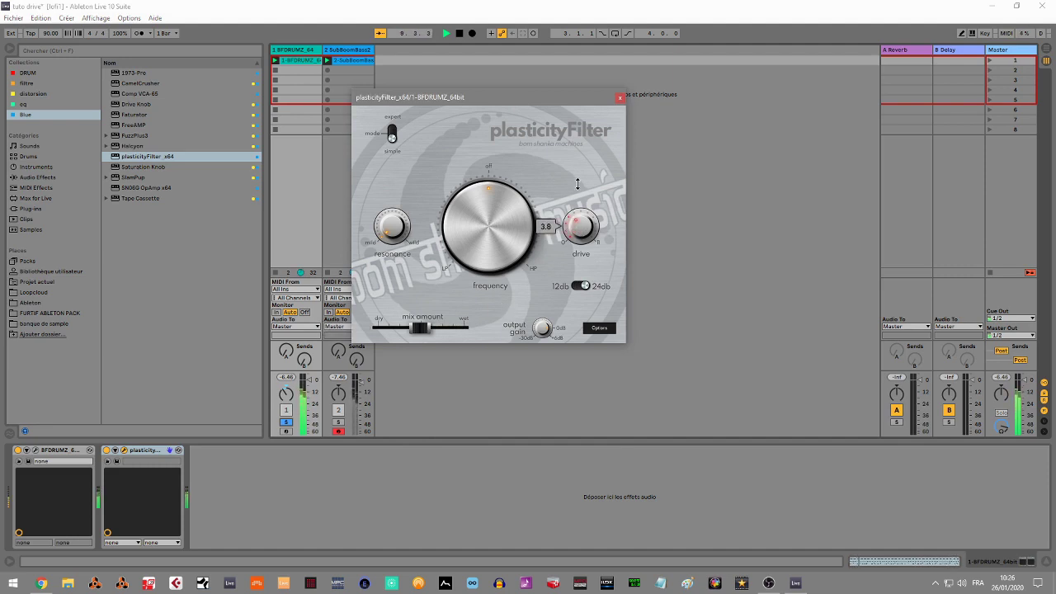
Step: Set the drum plasticityFilter's frequency to about 7.2kHz LP, raise its resonance, and compare the sound with the effect bypassed
left_click_drag(507, 208, 498, 221)
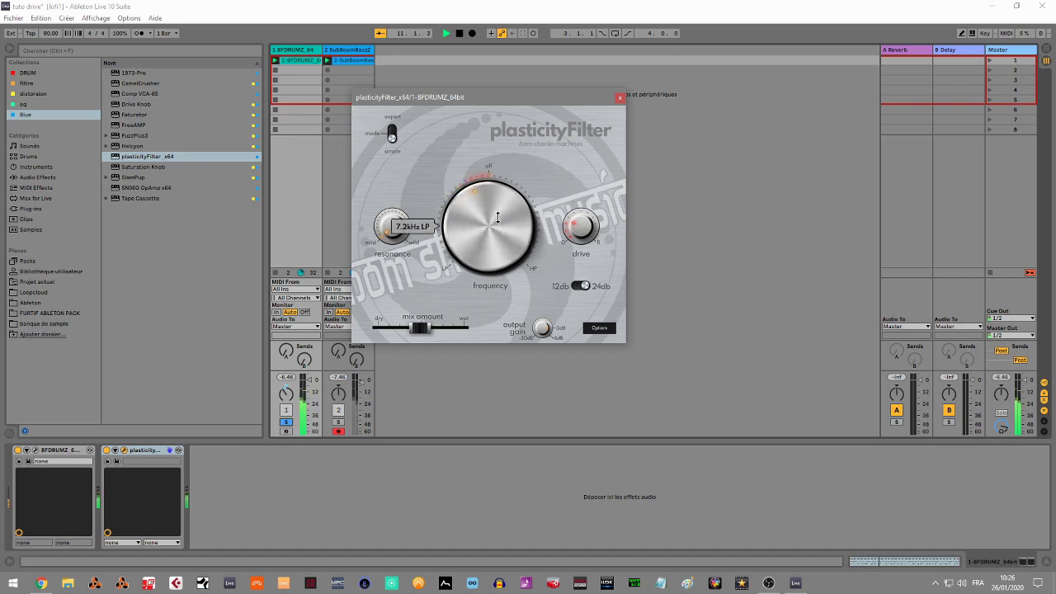
left_click_drag(386, 231, 392, 198)
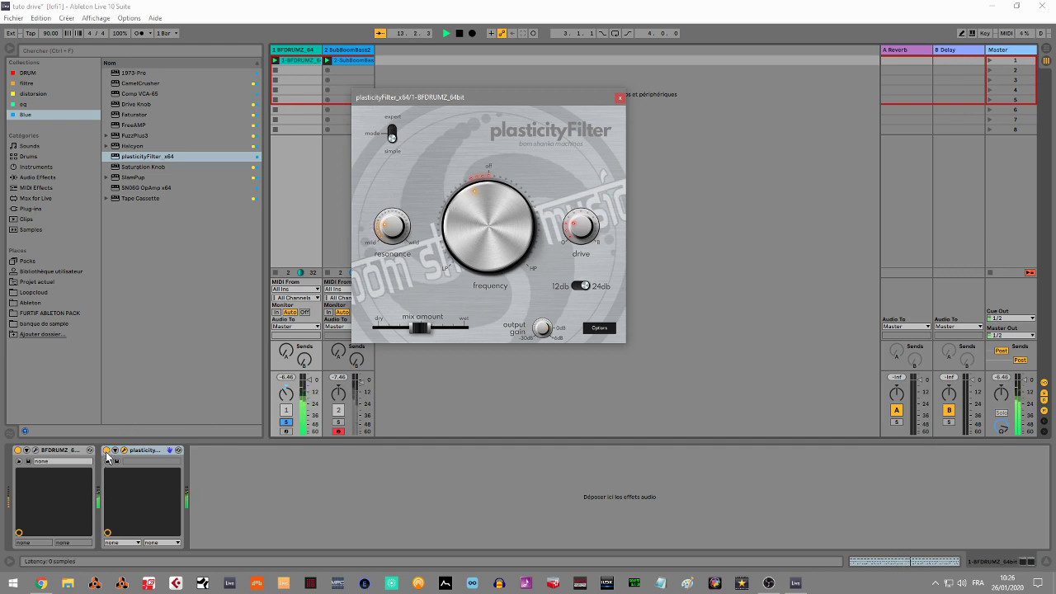
left_click(107, 451)
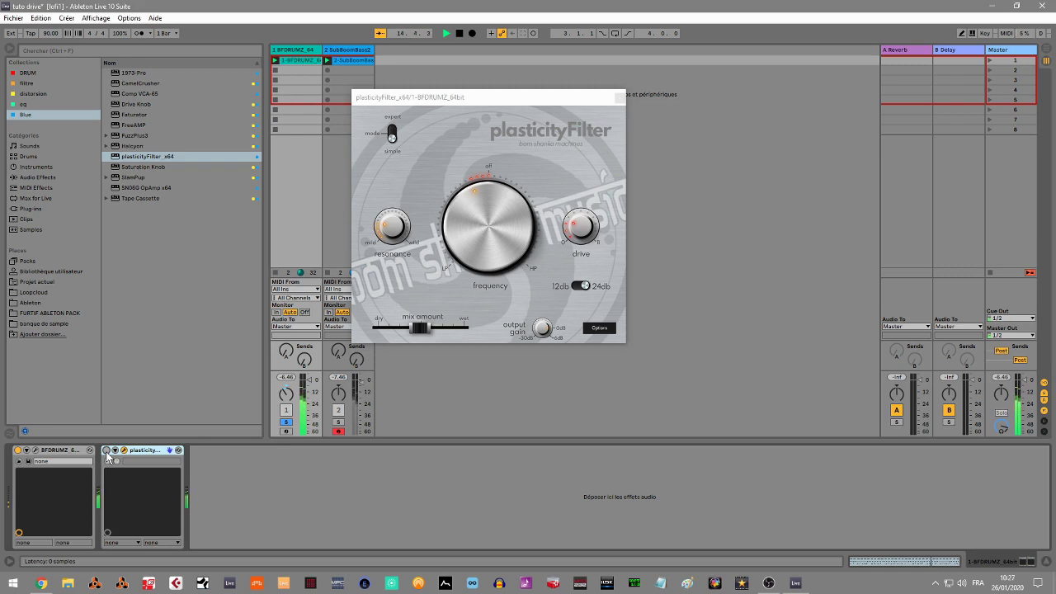
left_click(107, 450)
Step: Slightly lower the drum filter's drive, resonance and low-pass frequency, and compare the drums with the effect switched off and on
mouse_move(420, 327)
left_click_drag(420, 327, 458, 320)
mouse_move(471, 234)
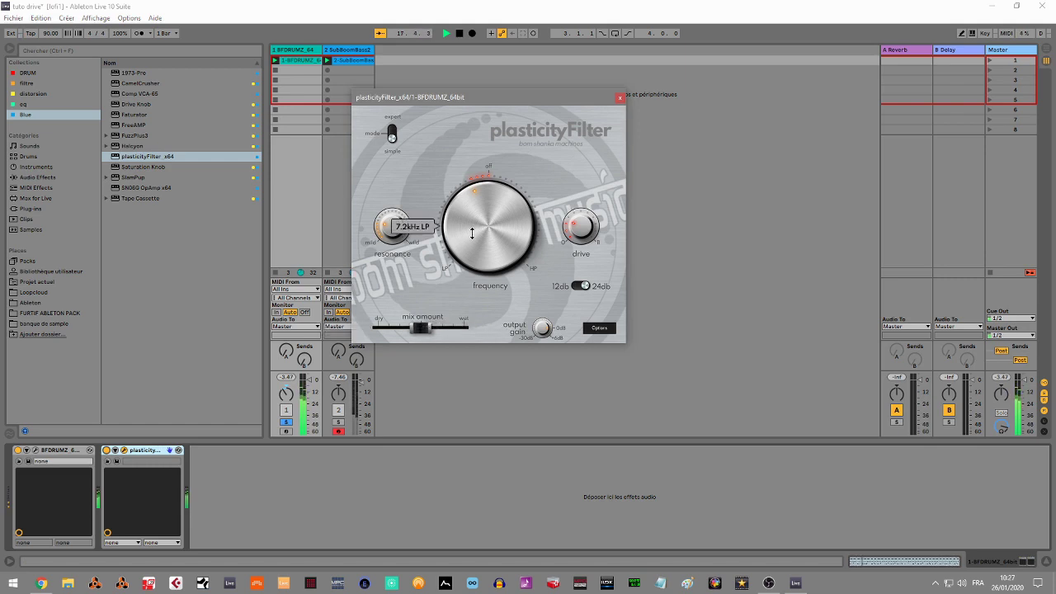
mouse_move(572, 228)
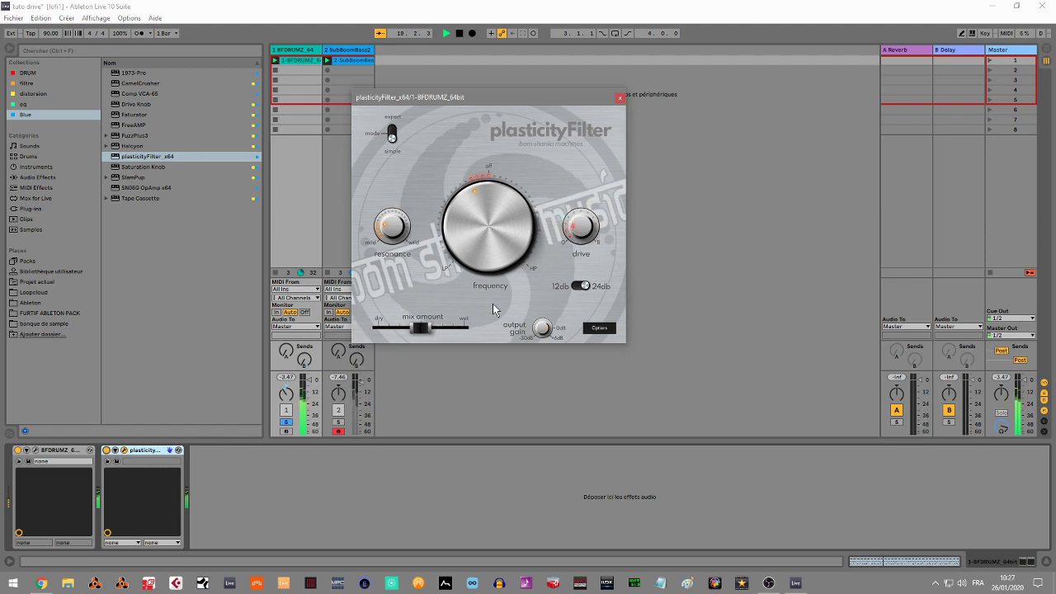
mouse_move(391, 235)
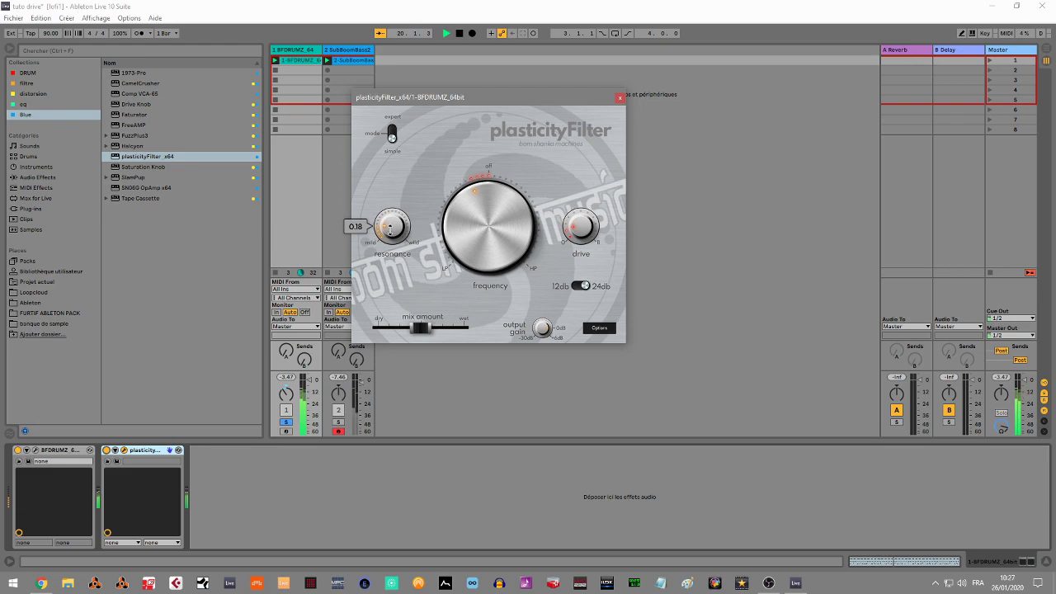
mouse_move(468, 235)
left_mouse_down()
mouse_move(470, 253)
mouse_move(474, 242)
left_mouse_up()
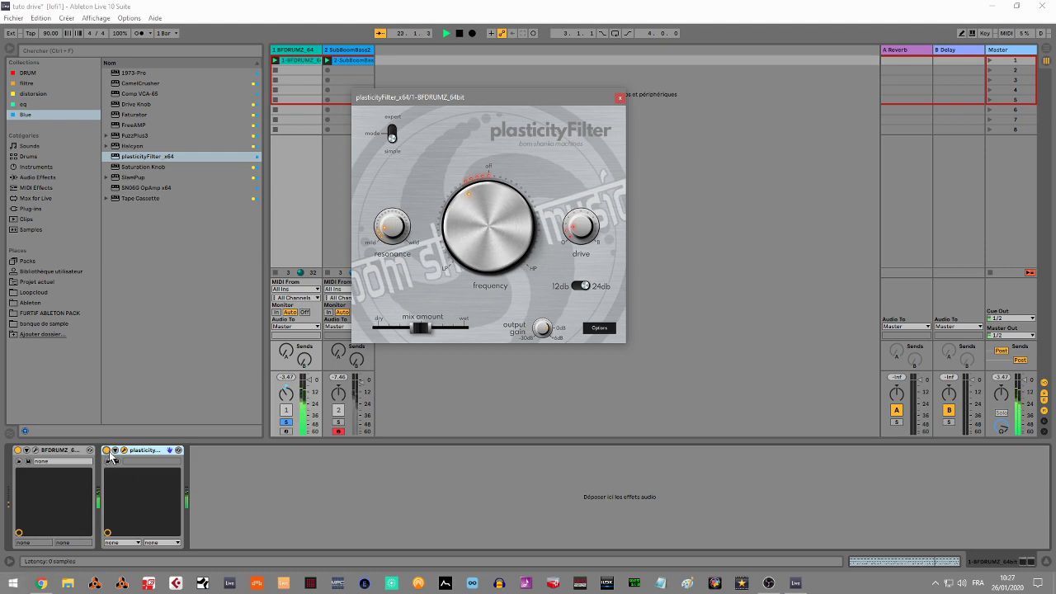
left_click(108, 451)
left_click(107, 451)
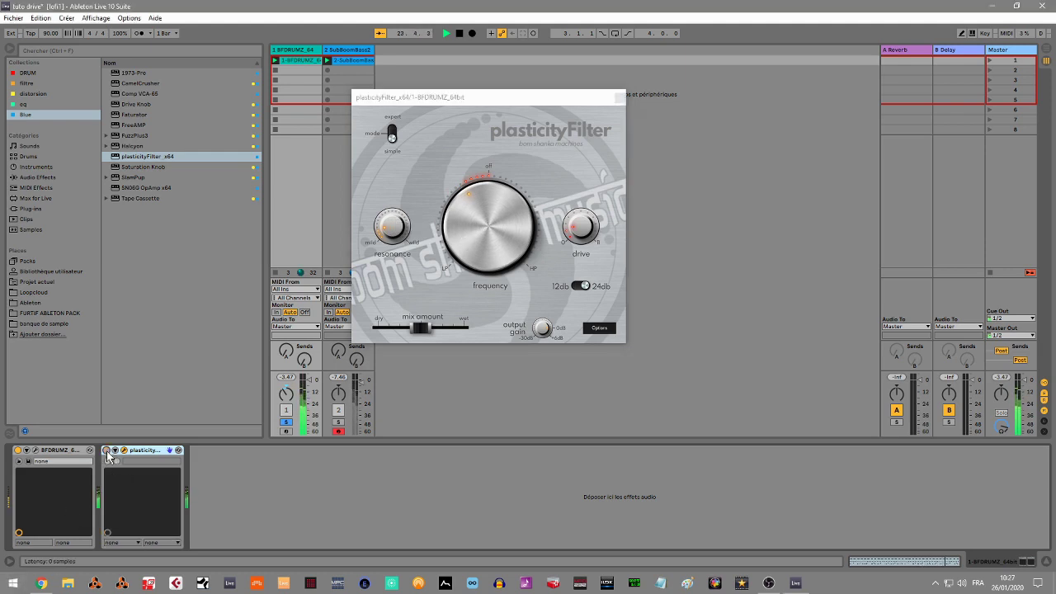
Step: Load plasticityFilter_x64 onto the SubBoomBass2 track and solo the bass alongside the drums
left_click(359, 51)
left_click(327, 62)
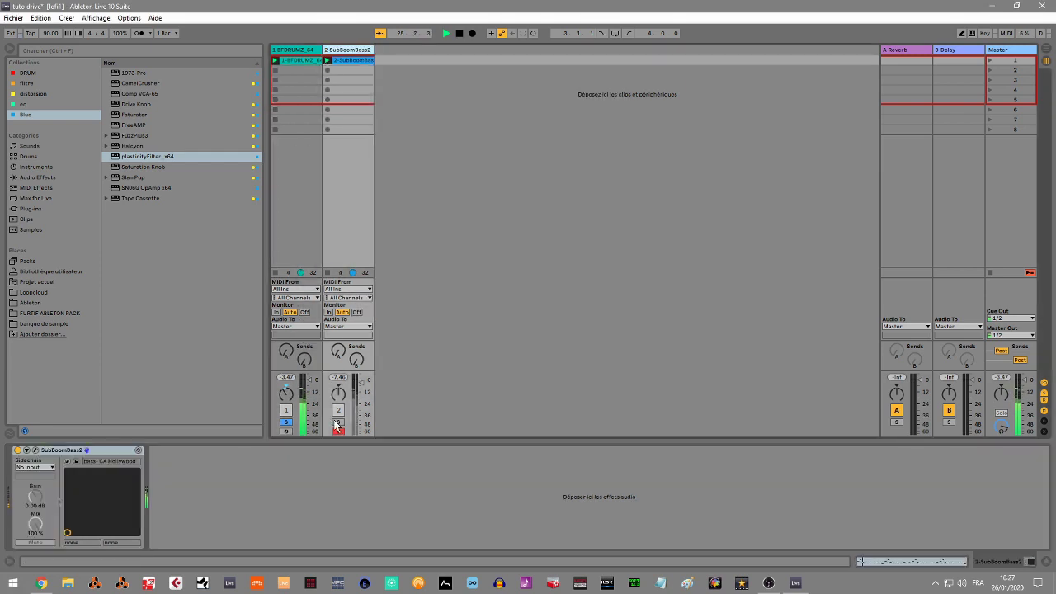
double_click(162, 156)
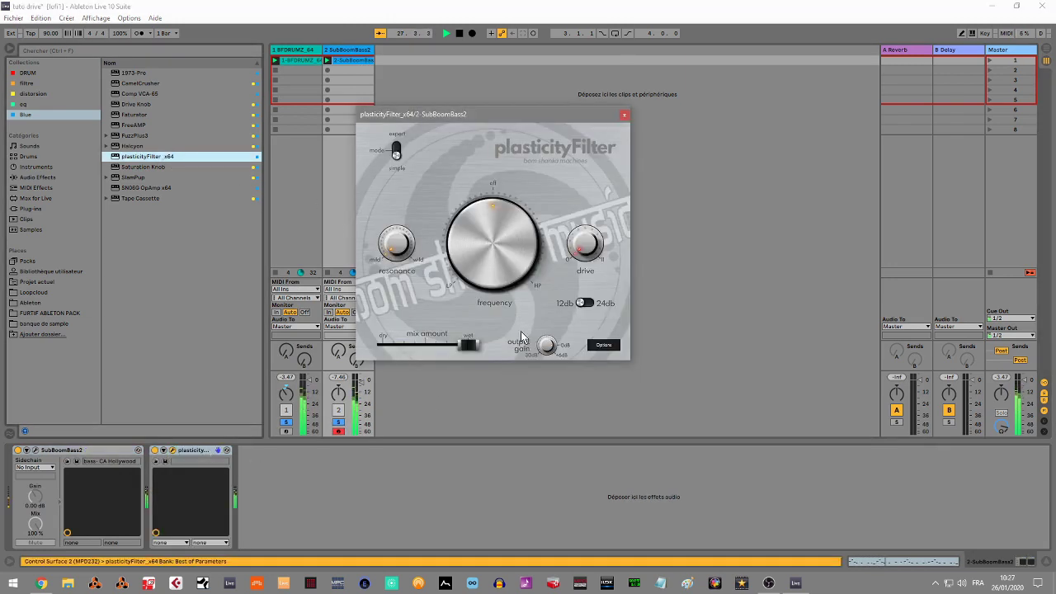
Step: Set the bass filter's mix amount to about halfway, raise its drive to about 1.7 and its resonance, and turn its frequency into low-pass
left_click_drag(467, 344, 390, 359)
left_click_drag(599, 236, 604, 213)
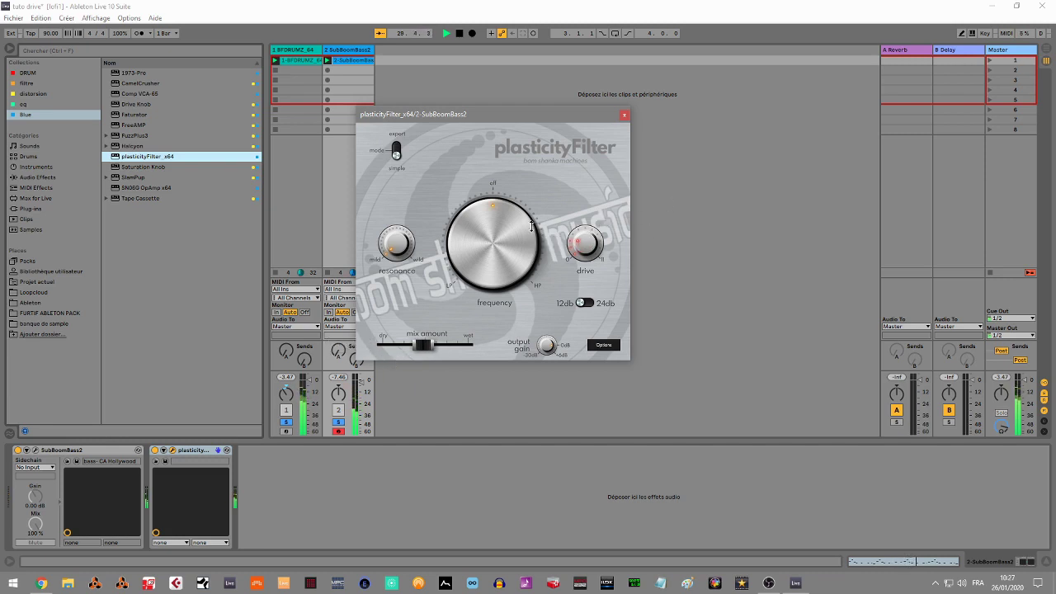
left_click_drag(516, 226, 506, 244)
left_click_drag(417, 260, 406, 233)
left_click_drag(580, 238, 589, 256)
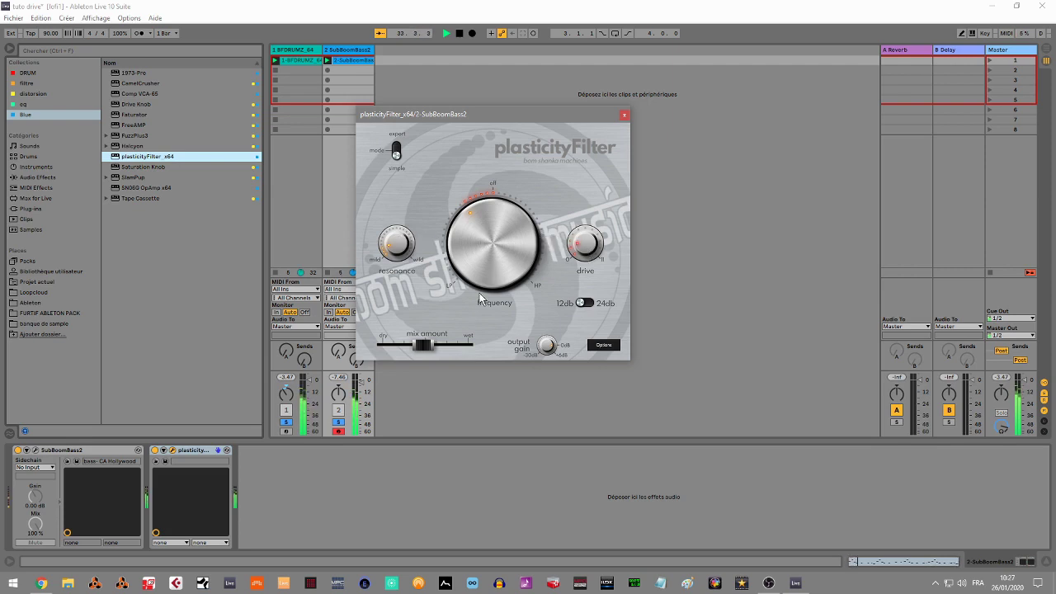
Step: Compare the bass with plasticityFilter bypassed, raise its drive slightly and set its mix amount to an even 50/50 balance
left_click(156, 450)
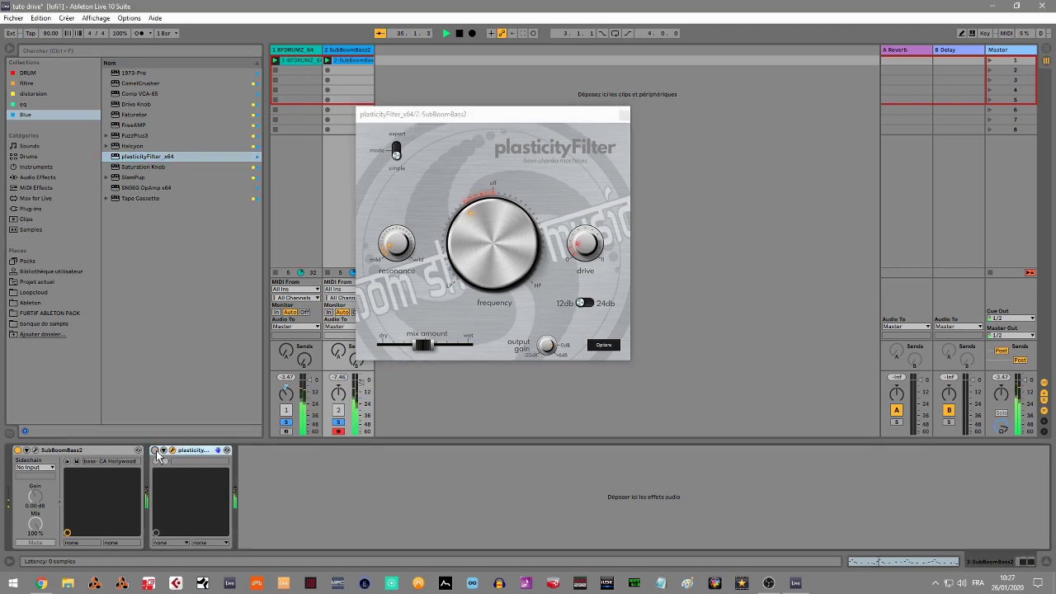
left_click(155, 451)
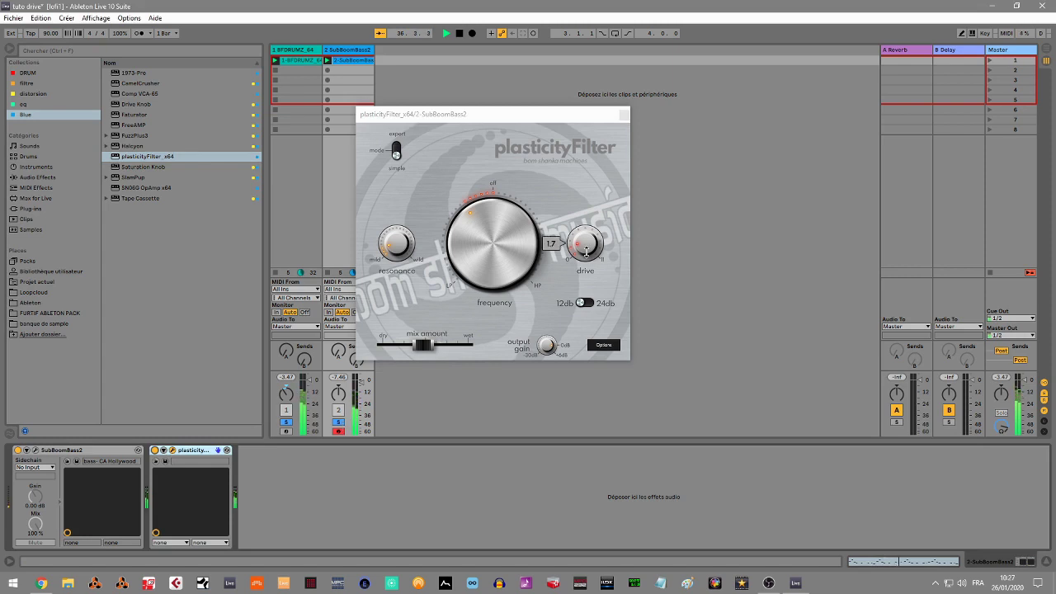
left_click_drag(586, 246, 586, 242)
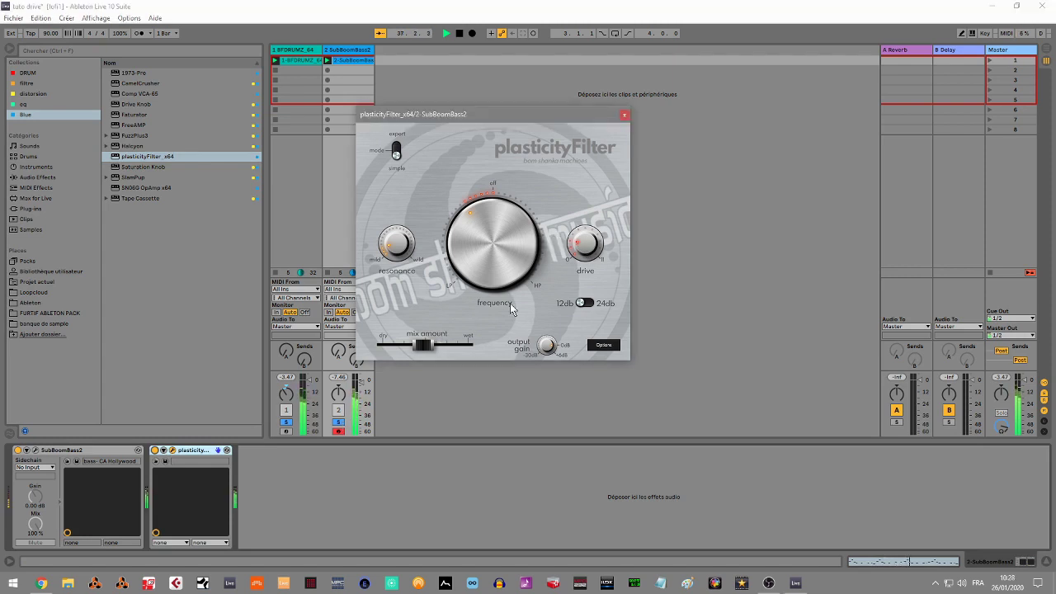
mouse_move(422, 346)
left_click_drag(422, 345, 425, 346)
mouse_move(425, 345)
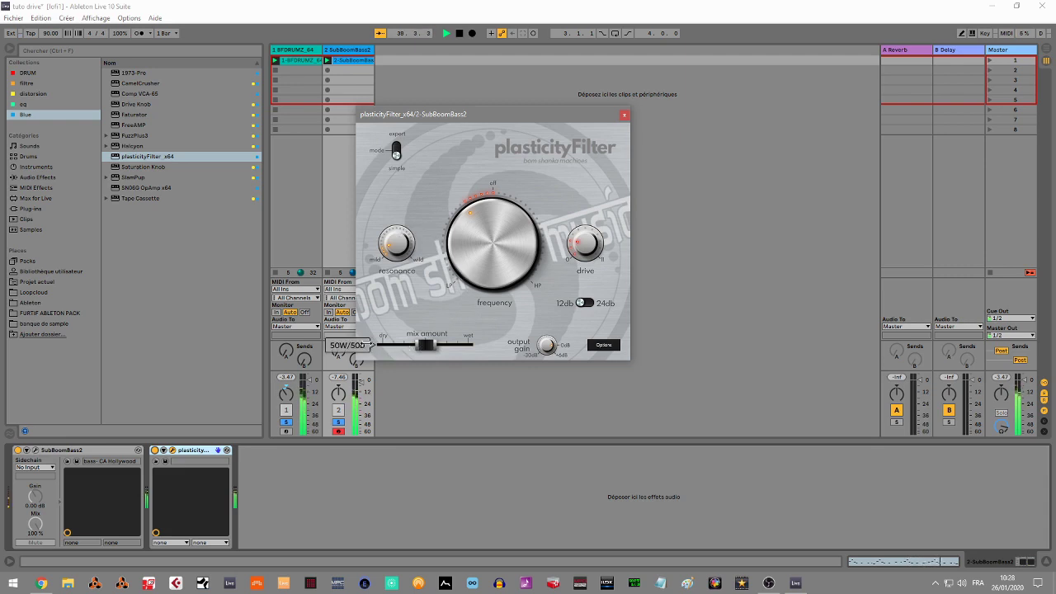
Step: Audition the bass alone with plasticityFilter switched off and on, and solo the drums with it again
left_click(285, 424)
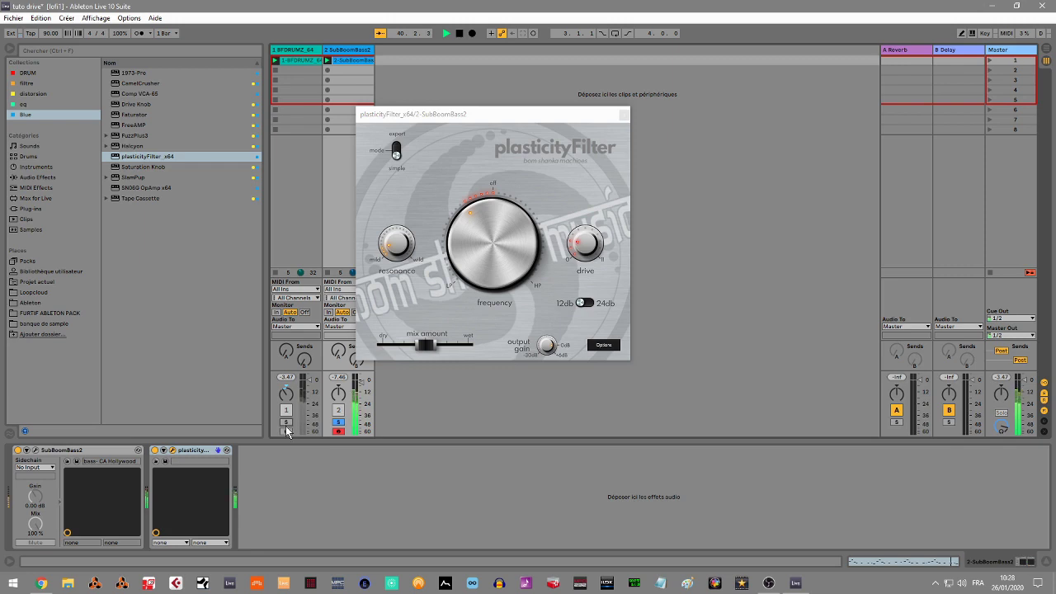
left_click(154, 451)
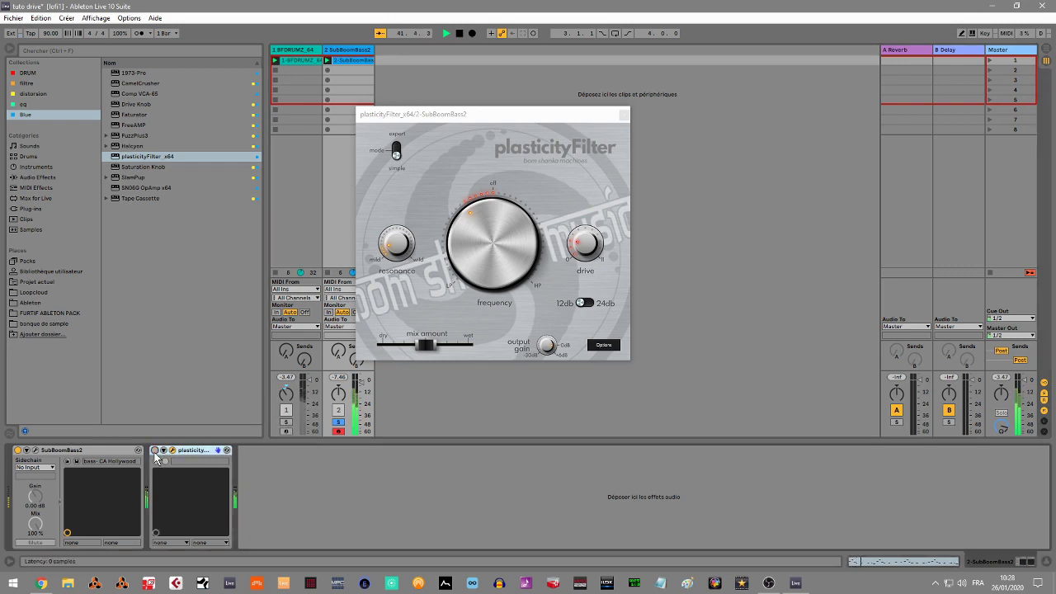
left_click(155, 451)
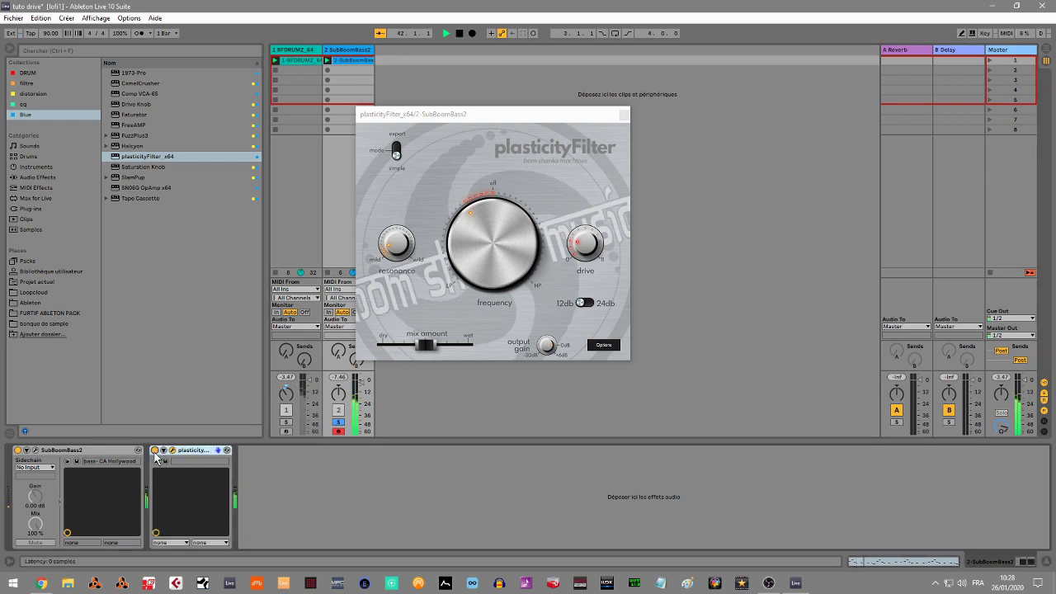
left_click(286, 422)
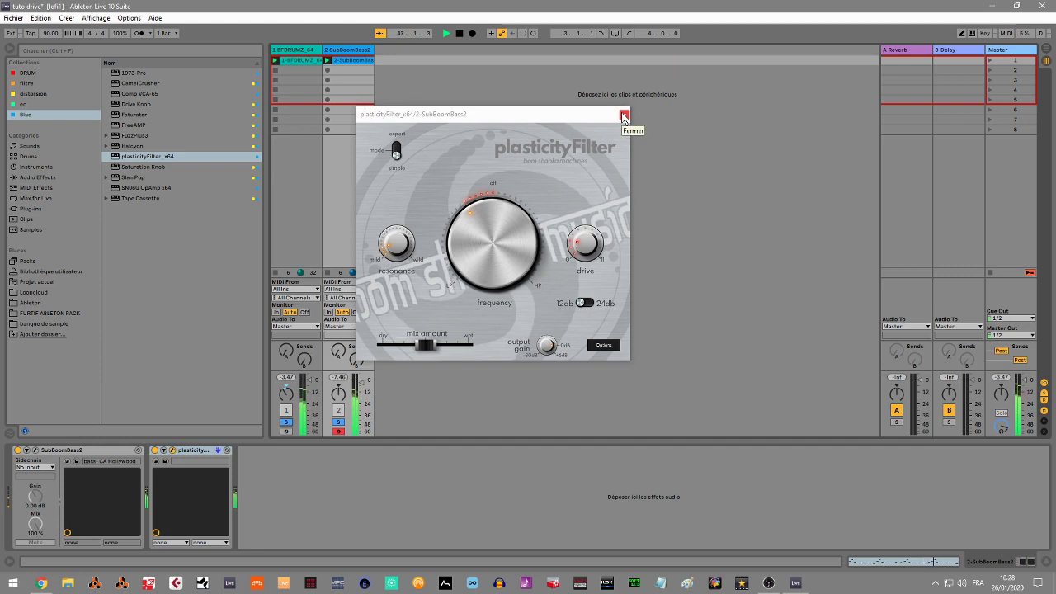
Step: Stop playback and remove plasticityFilter from both the SubBoomBass2 and BFDRUMZ_64 tracks
key("space")
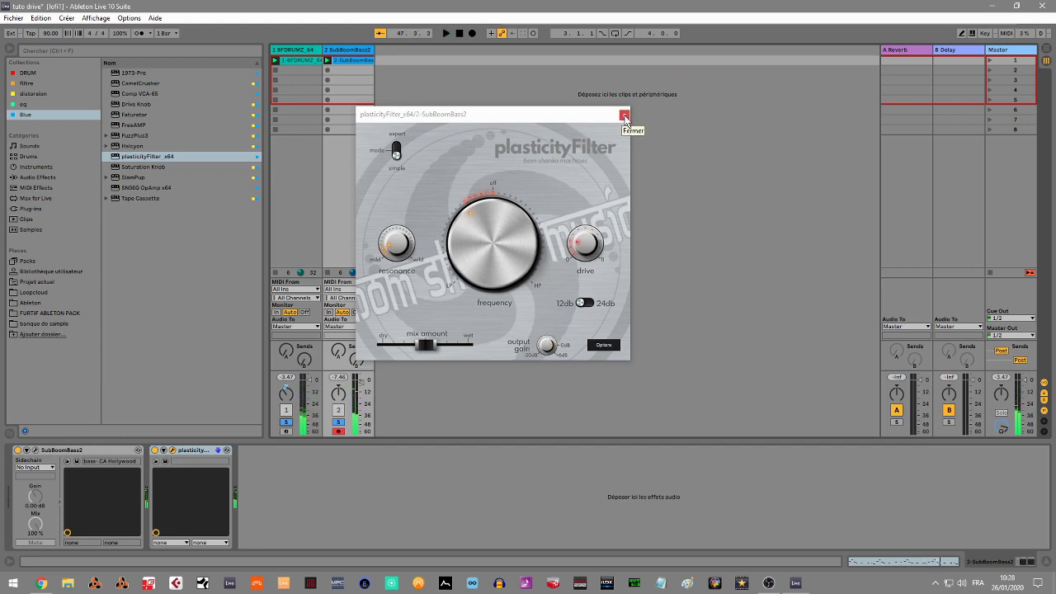
left_click(624, 116)
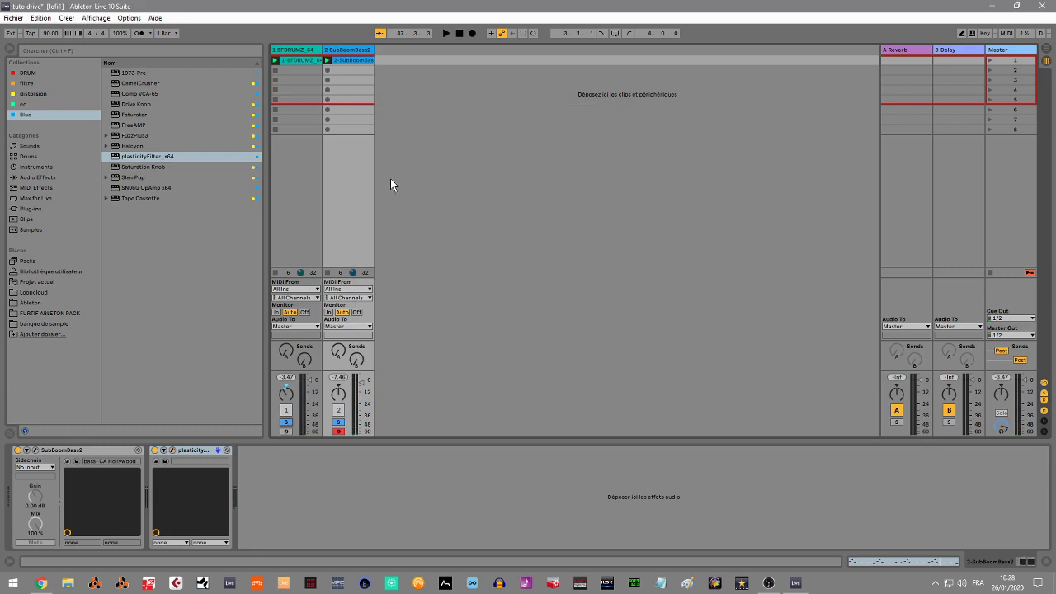
left_click(209, 452)
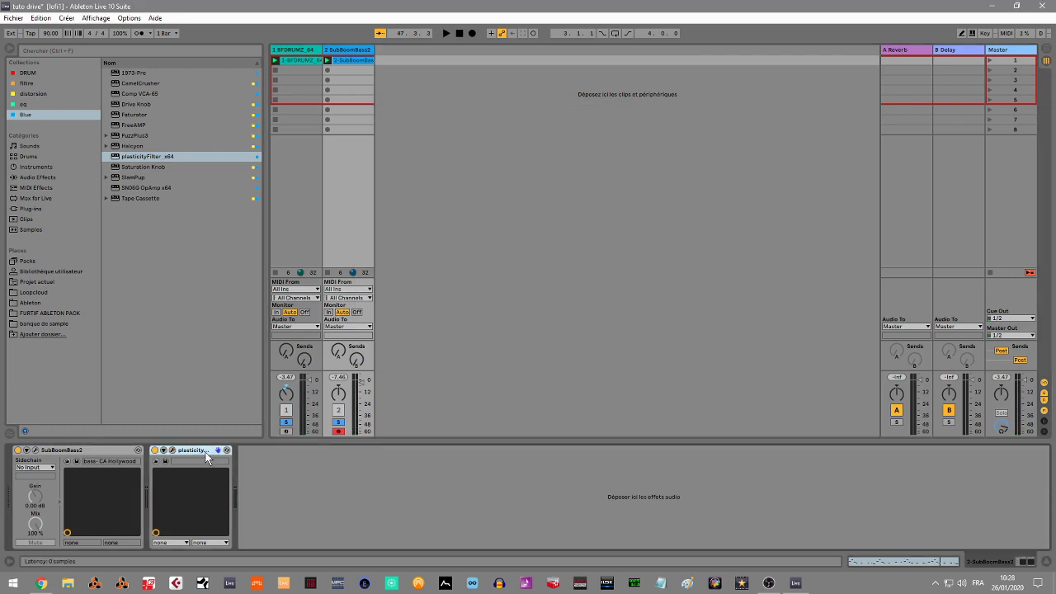
key("Delete")
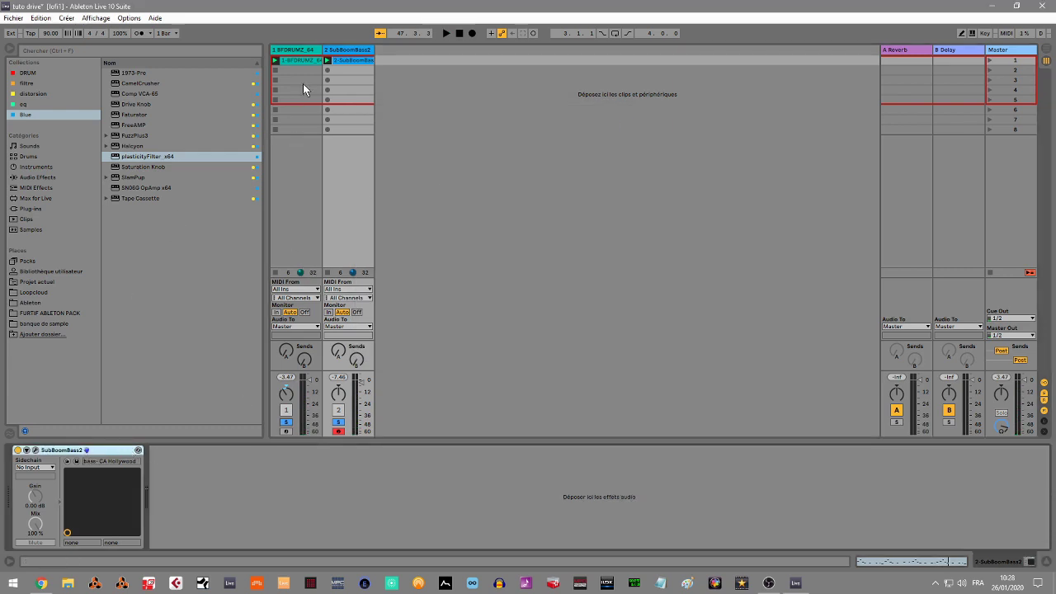
left_click(340, 51)
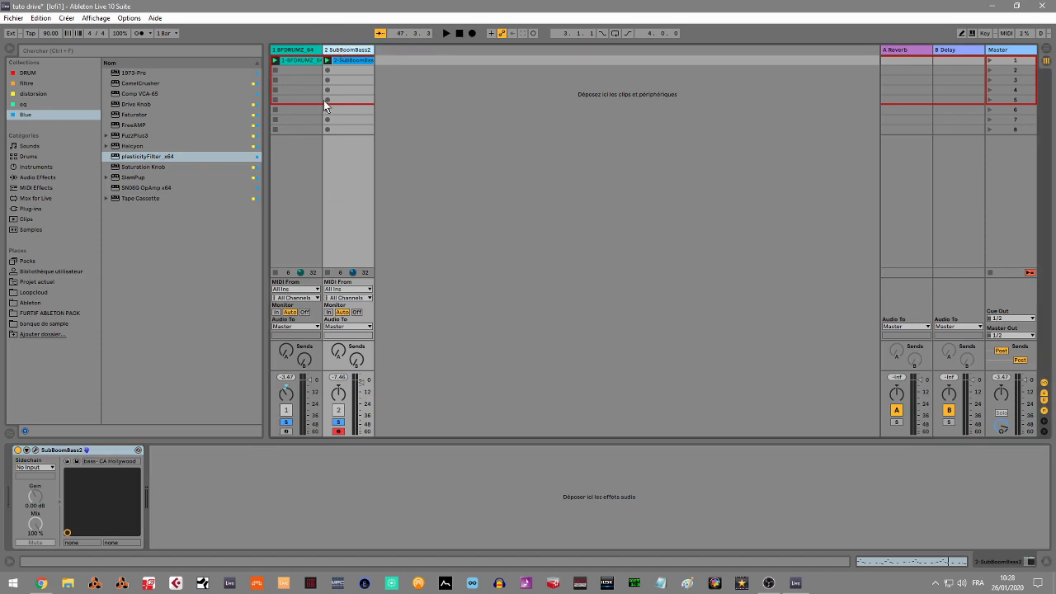
left_click_drag(293, 55, 294, 56)
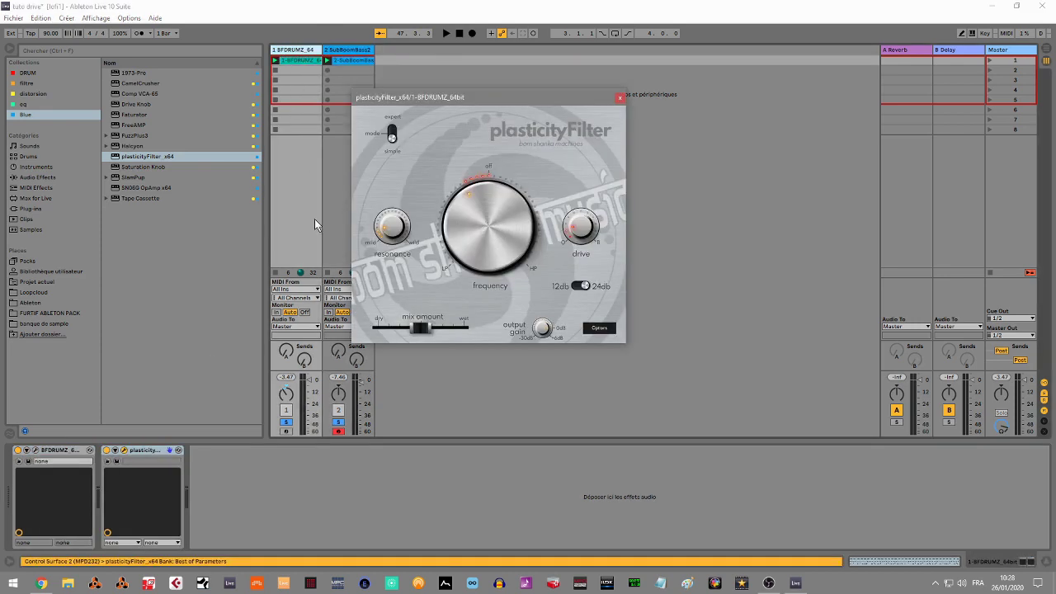
left_click(149, 460)
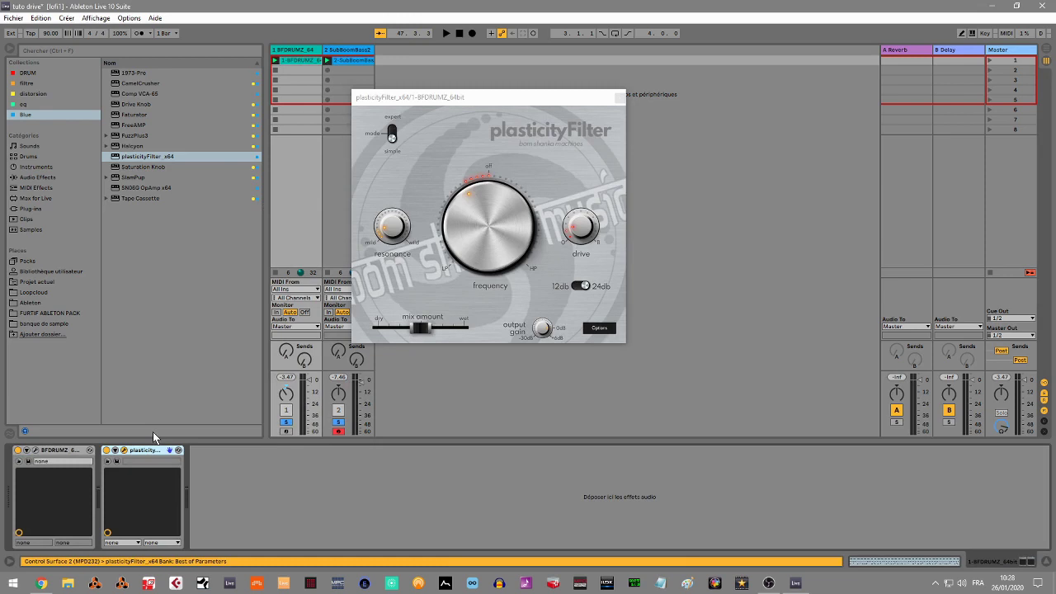
key("Delete")
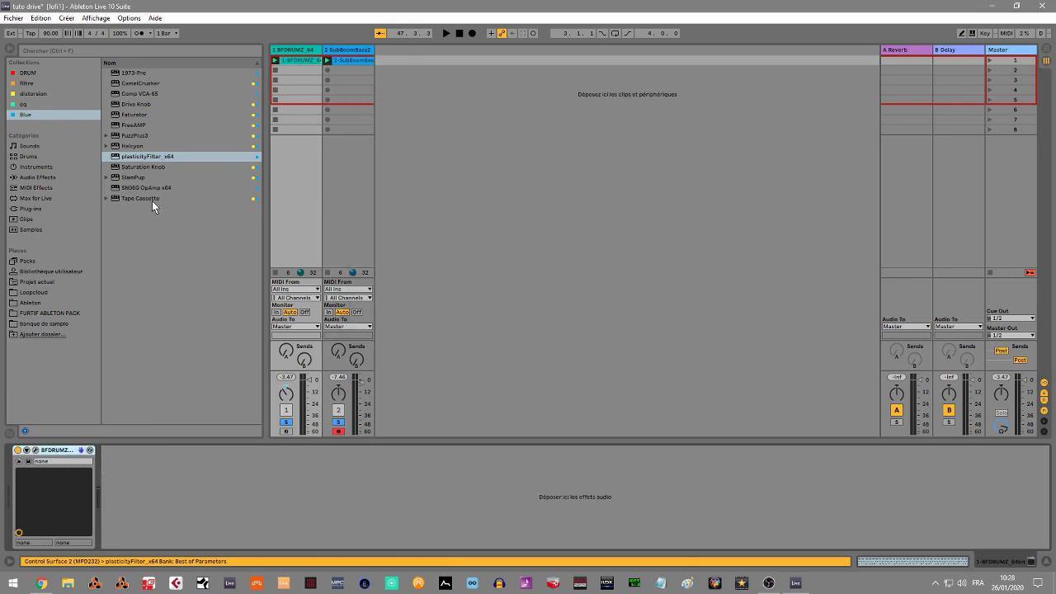
Step: Load FreeAMP onto both the BFDRUMZ_64 and SubBoomBass2 tracks
double_click(139, 126)
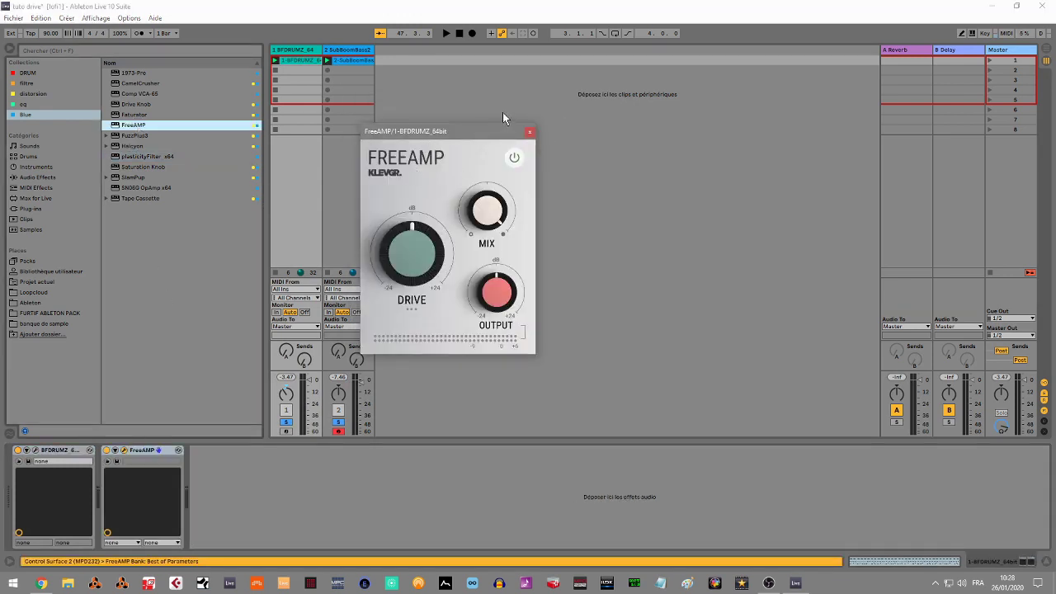
left_click(354, 50)
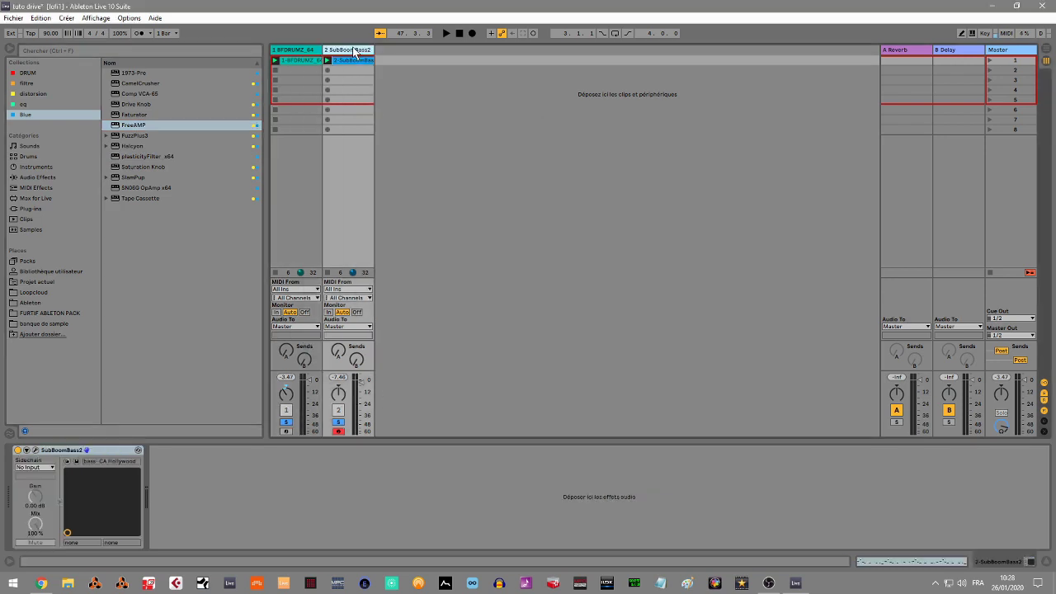
double_click(149, 128)
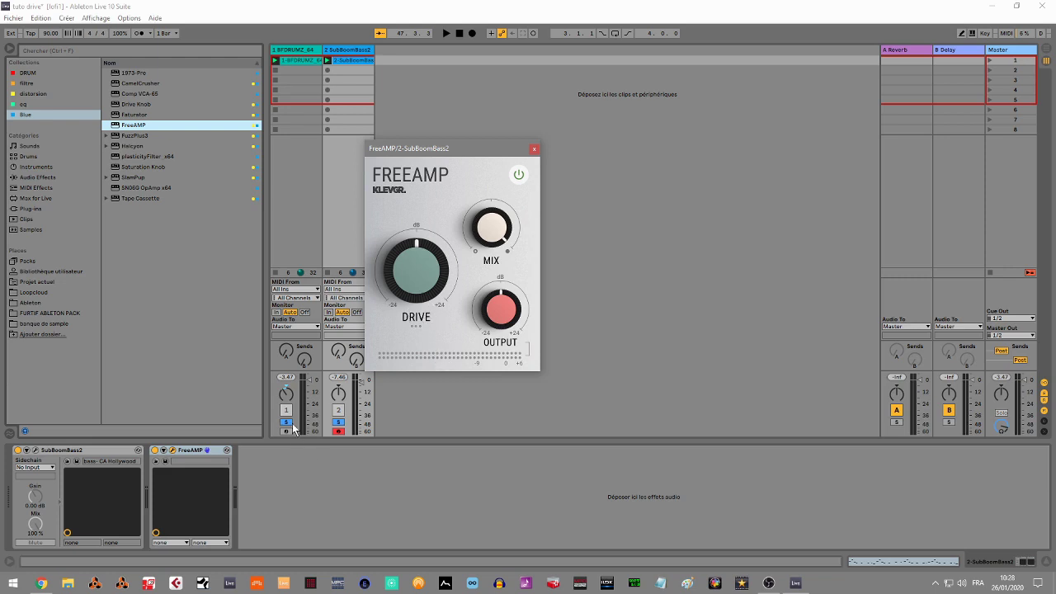
Step: Unsolo the bass, start playback, and raise the Drive and Output in the bass track's FreeAMP well above their centre positions
left_click(338, 427)
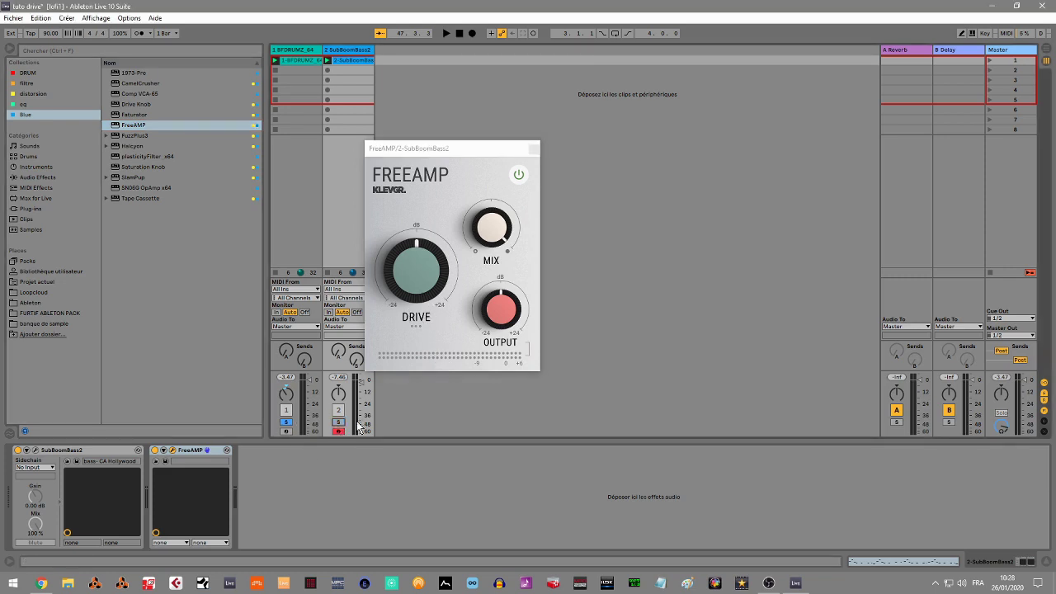
key("space")
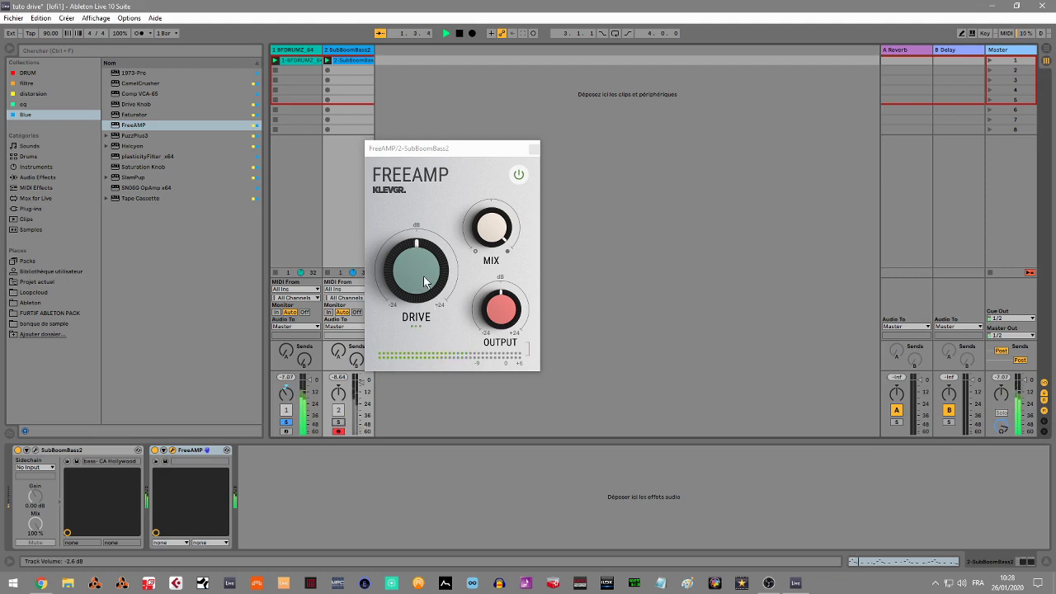
left_click_drag(407, 274, 396, 233)
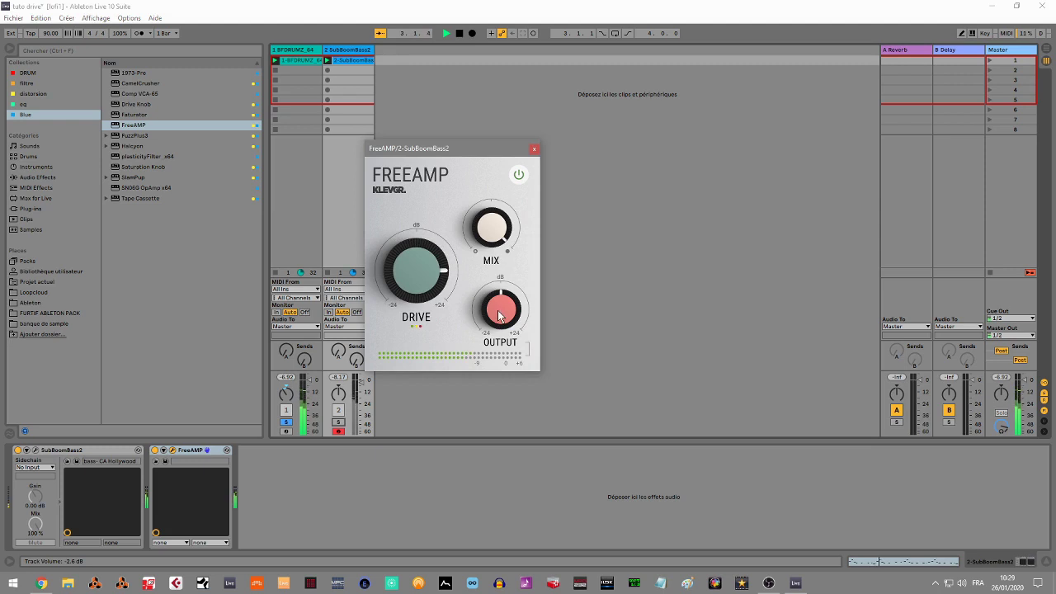
left_click_drag(499, 315, 489, 285)
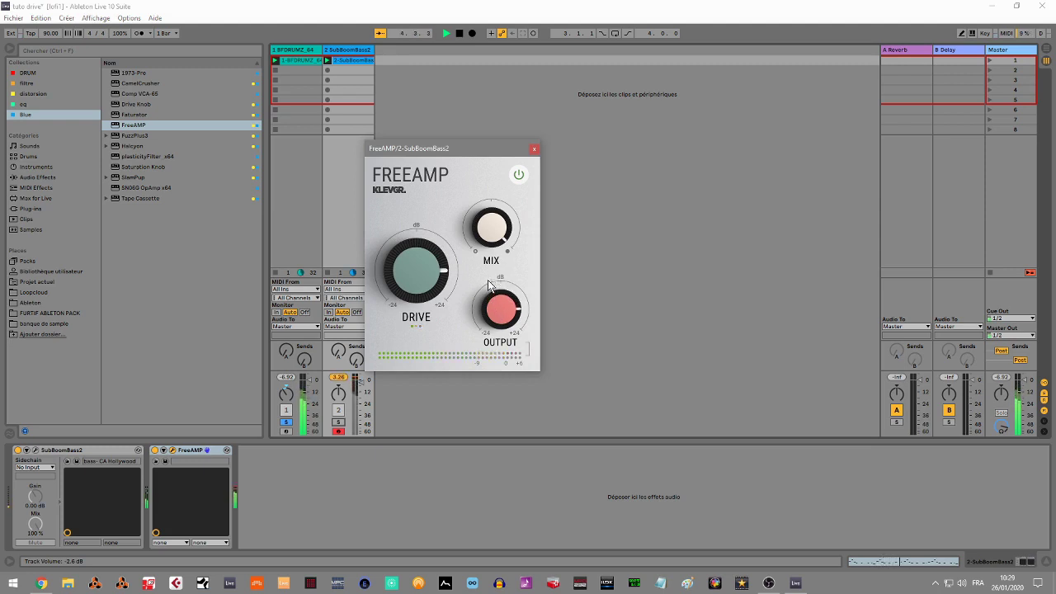
Step: Lower the Mix in the bass track's FreeAMP to about half and compare the bass with the effect switched off and on
mouse_move(492, 231)
left_click(155, 451)
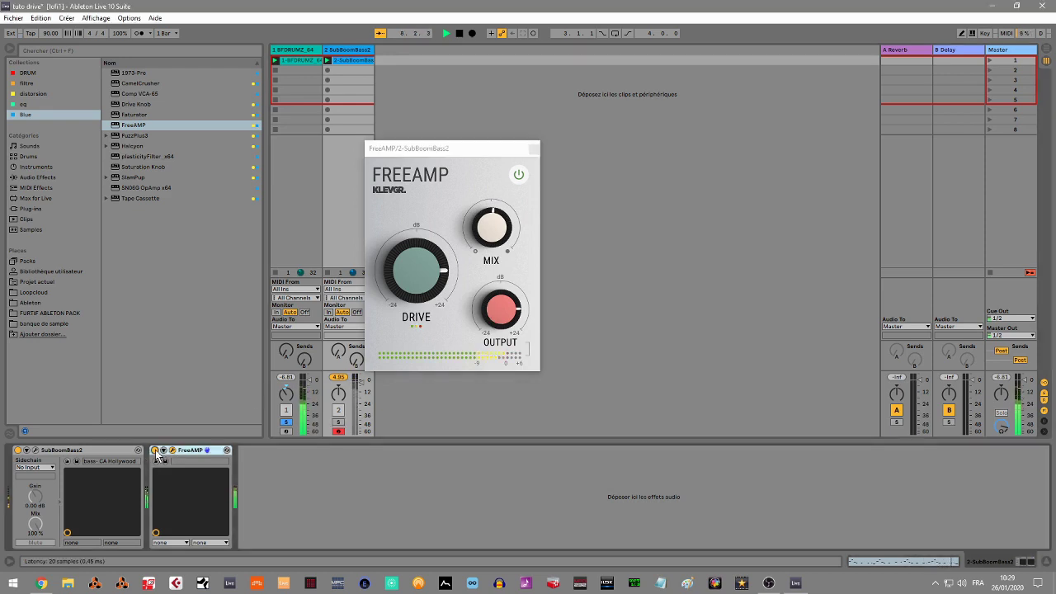
left_click(155, 451)
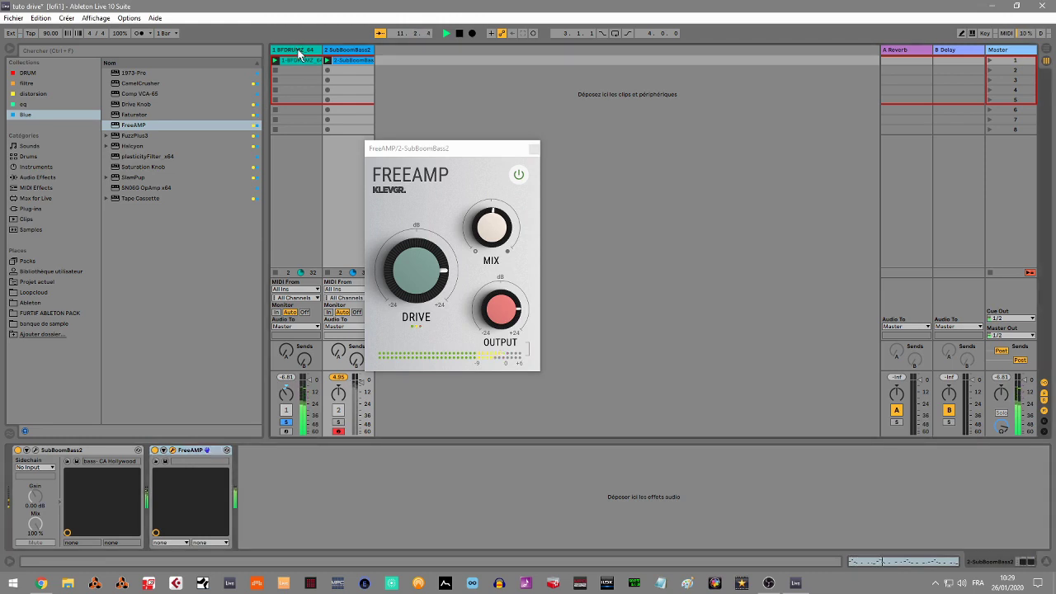
Step: Return the bass FreeAMP's Mix to maximum, unsolo the drums, and reduce Drive and Output while both tracks play
left_click_drag(402, 282, 413, 253)
mouse_move(501, 310)
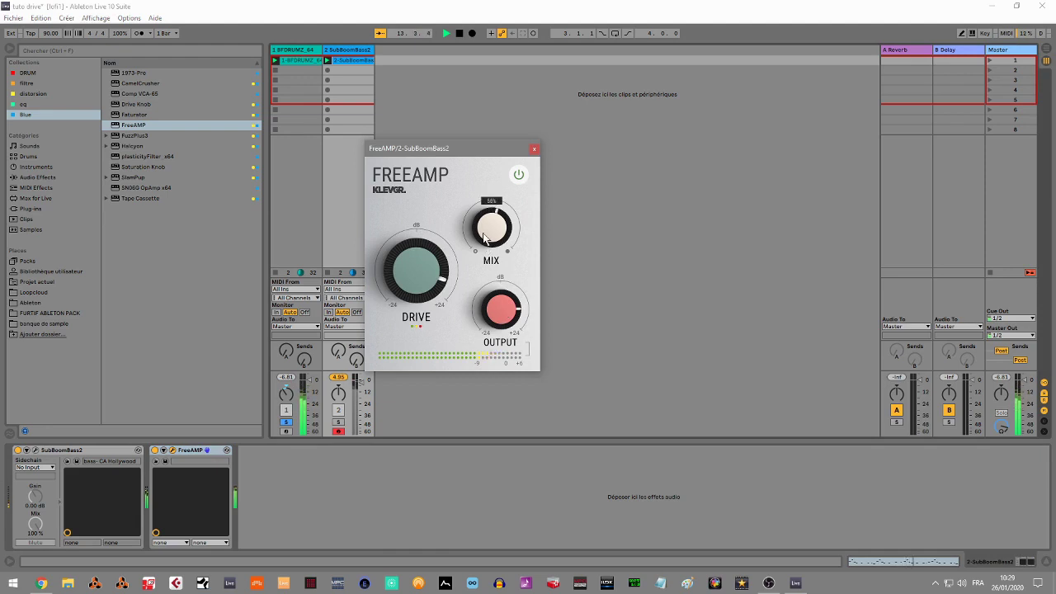
left_click_drag(502, 332, 505, 370)
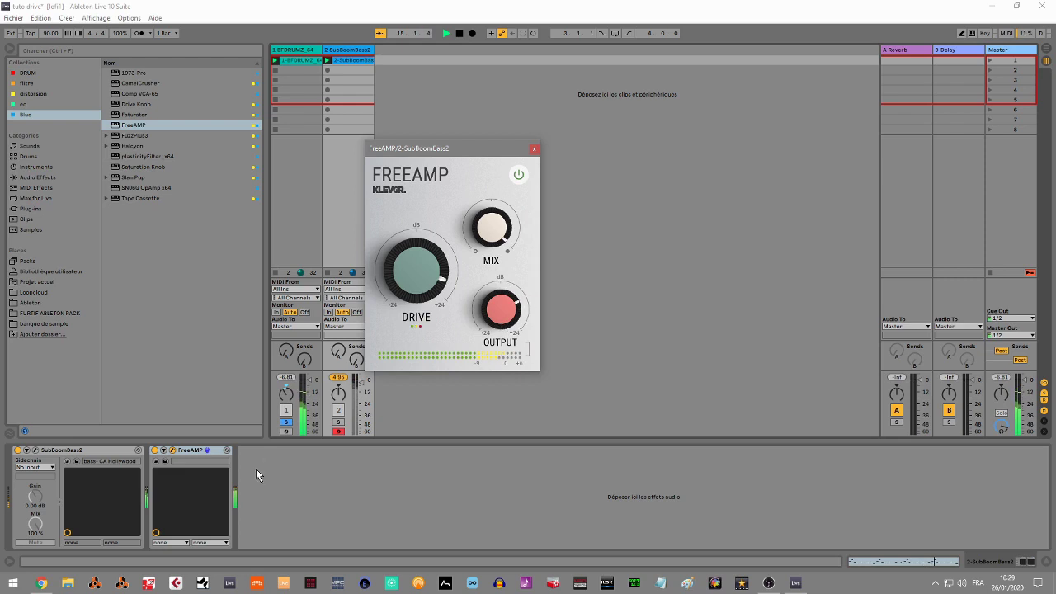
left_click(286, 424)
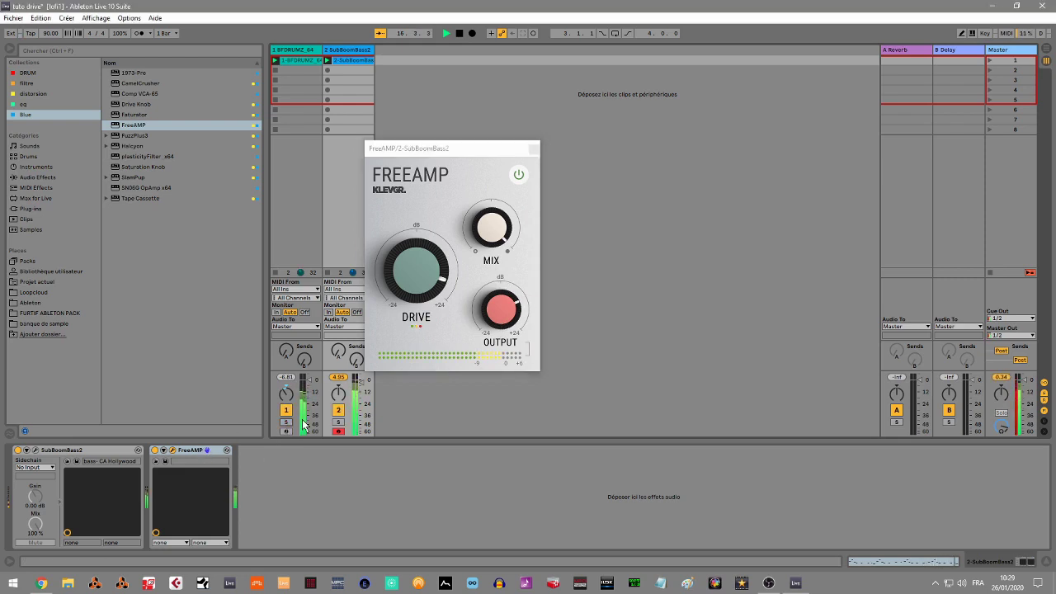
left_click(418, 291)
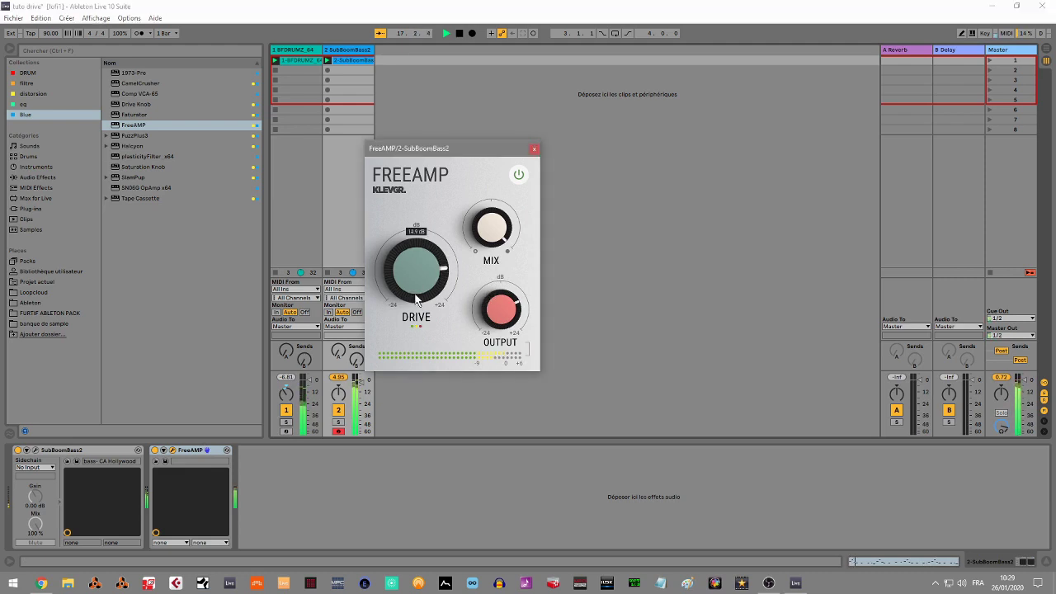
left_click_drag(495, 302, 495, 297)
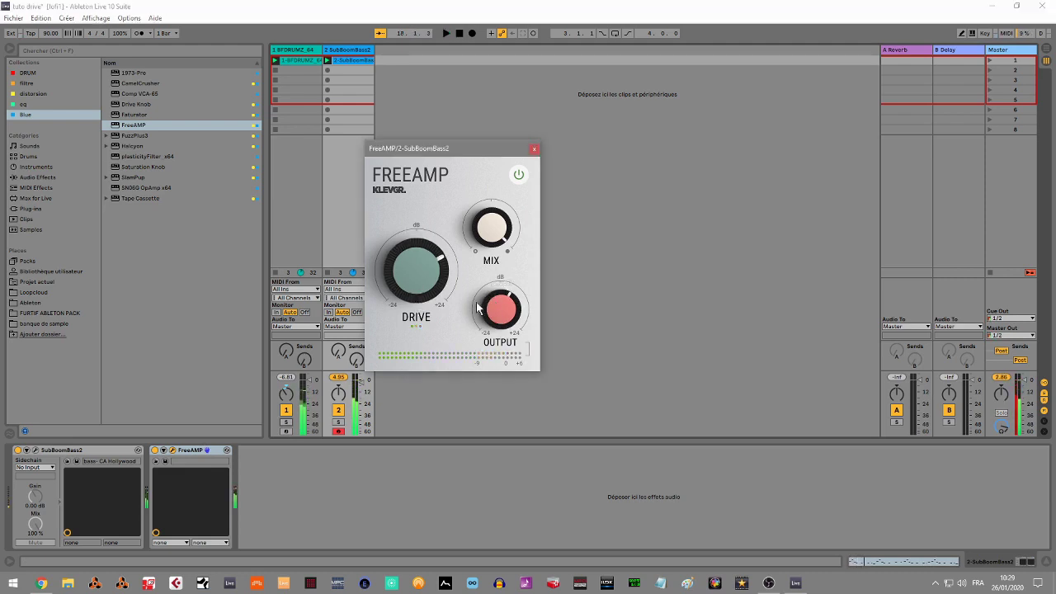
Step: Solo the drums, raise Drive and Output in their FreeAMP with Mix at about half, and compare the effect off and on
left_click(293, 51)
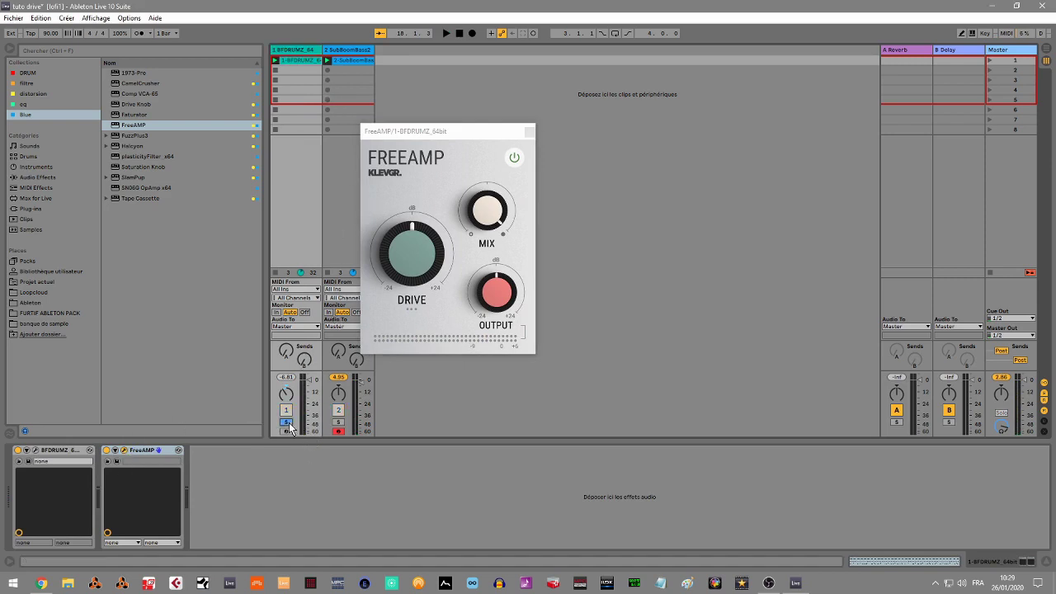
key("space")
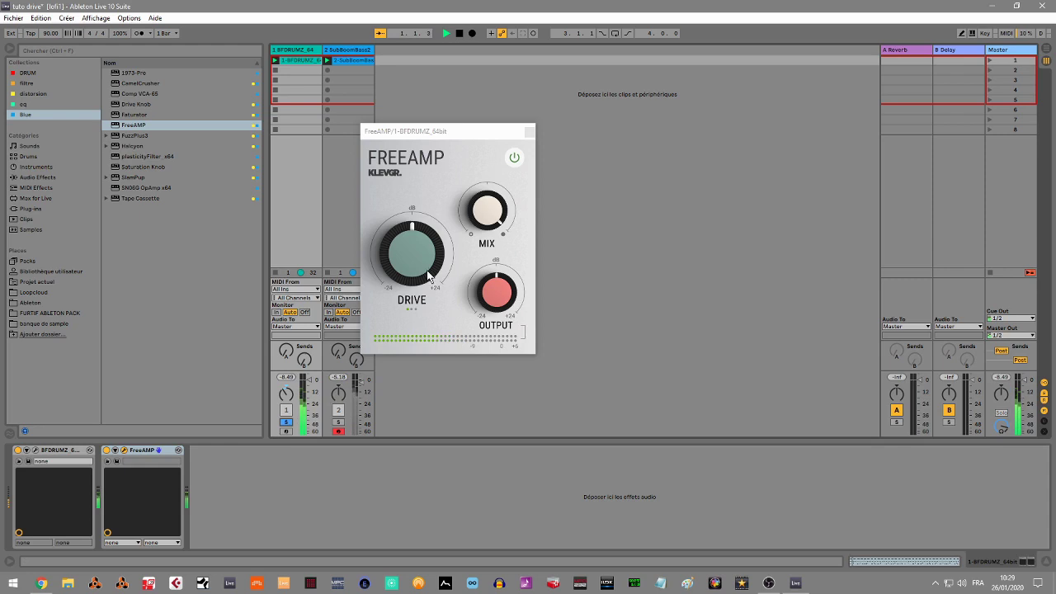
left_click_drag(423, 268, 417, 263)
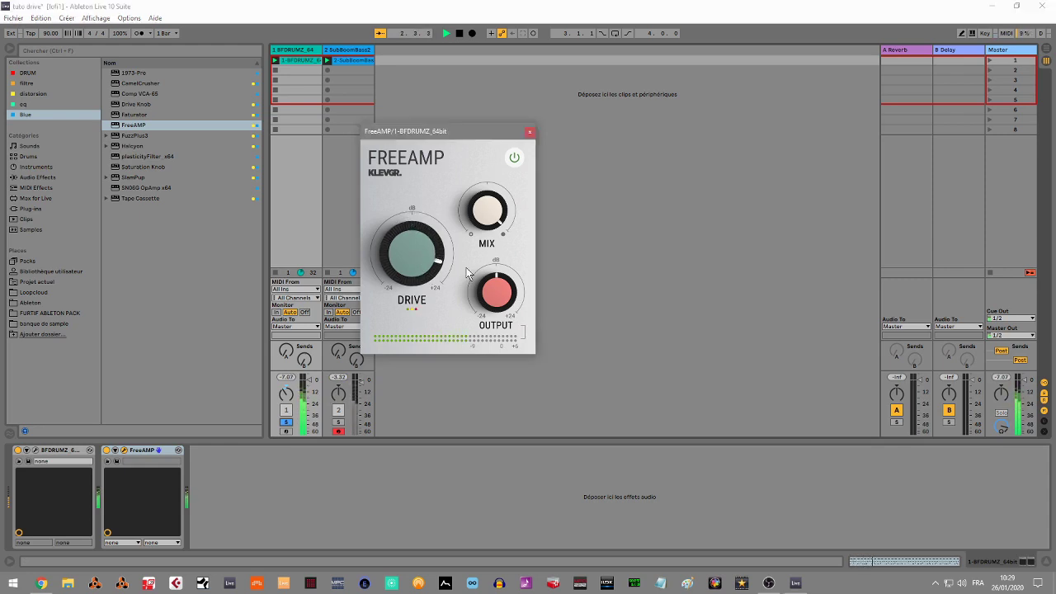
left_click_drag(503, 301, 498, 278)
left_click(108, 457)
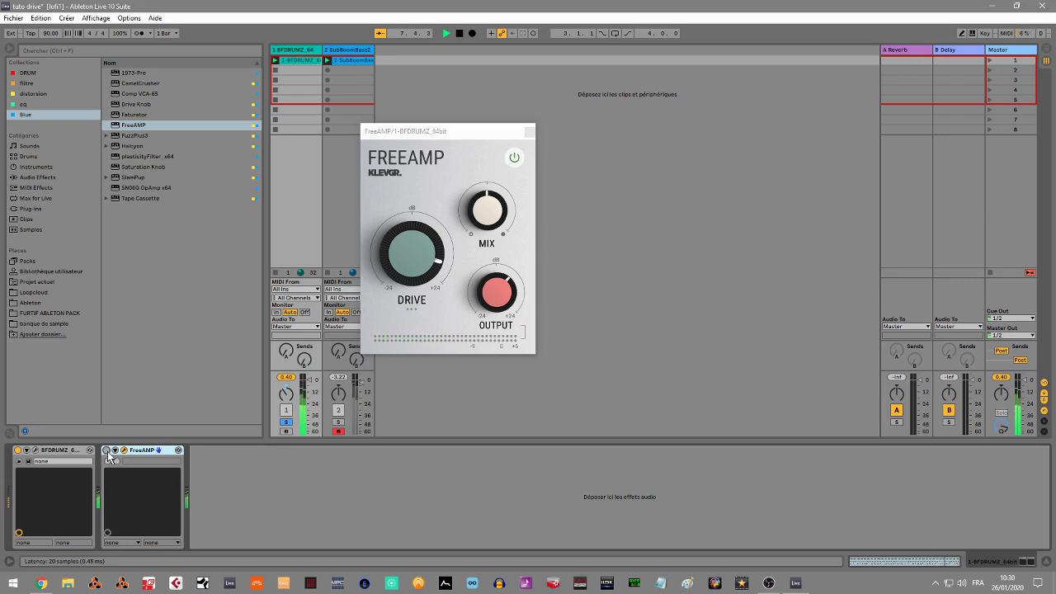
left_click(107, 451)
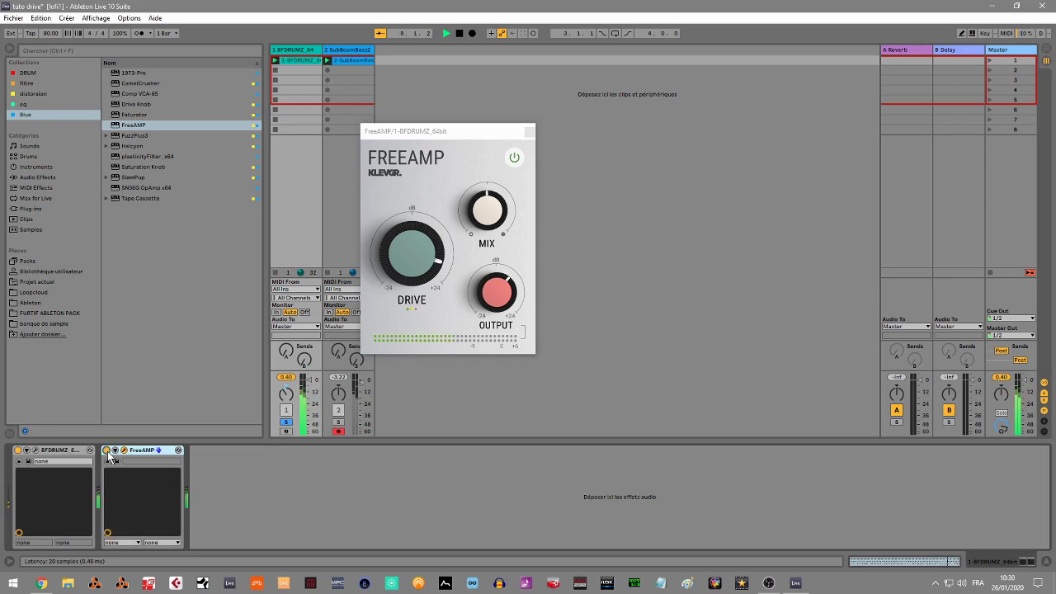
Step: Solo the bass alongside the drums, readjust Drive, Mix and Output in the bass FreeAMP, and compare the effect off and on
left_click(355, 72)
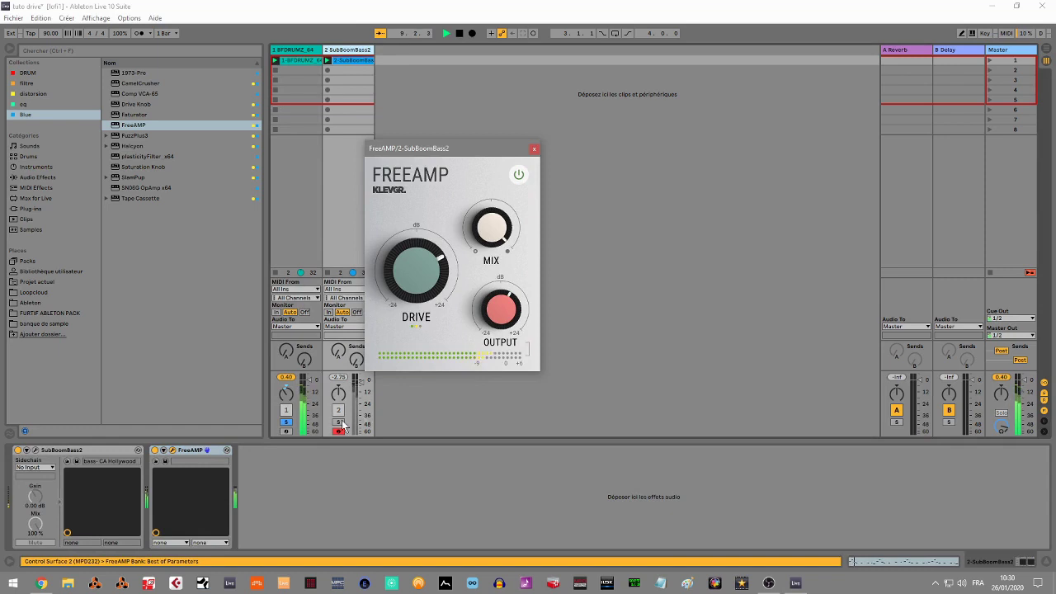
left_click(342, 423)
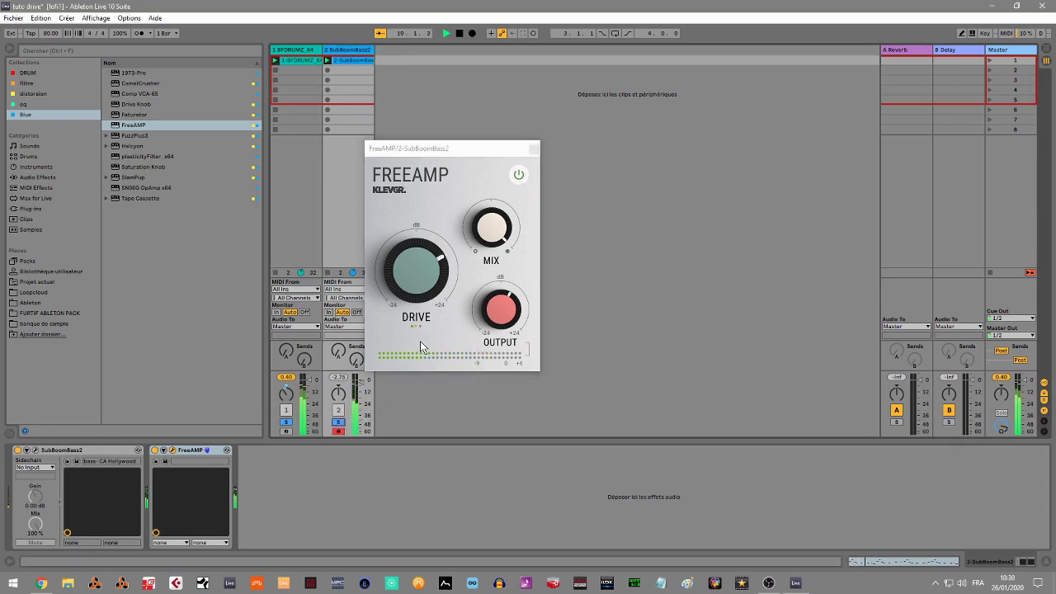
left_click(429, 264)
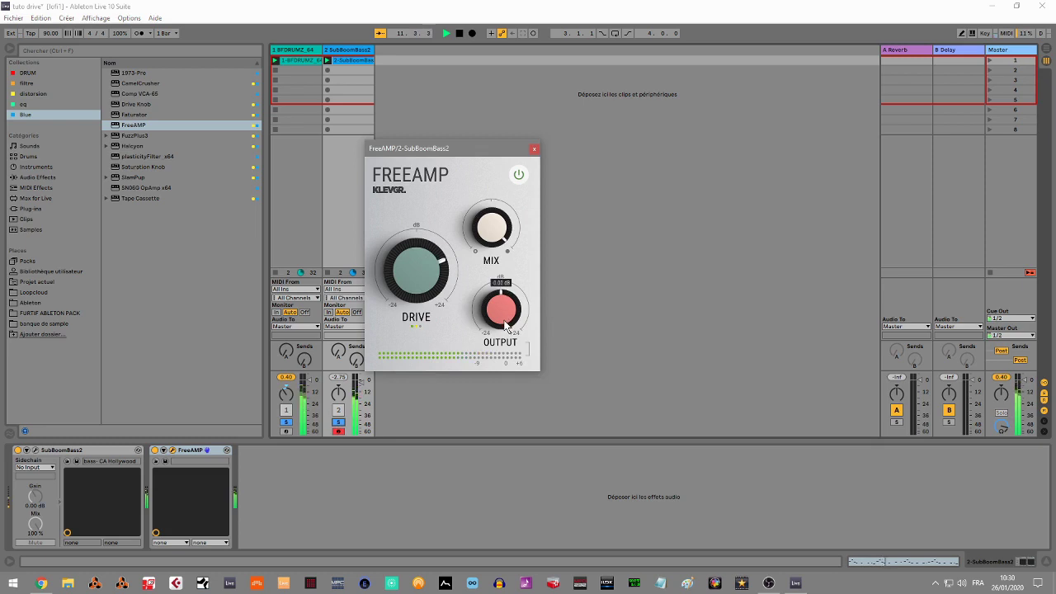
left_click_drag(421, 282, 419, 279)
left_click(155, 451)
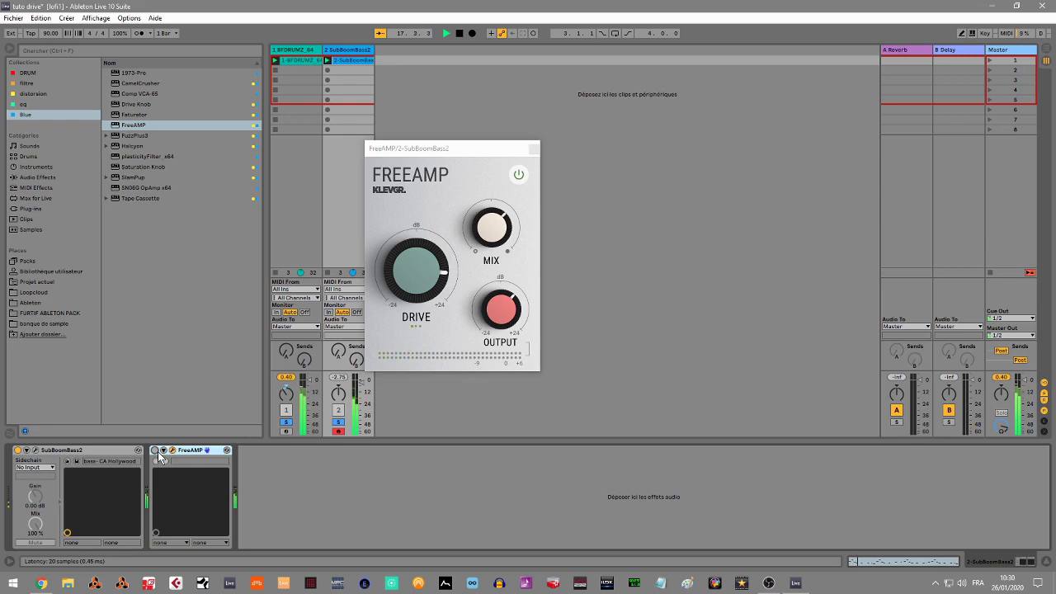
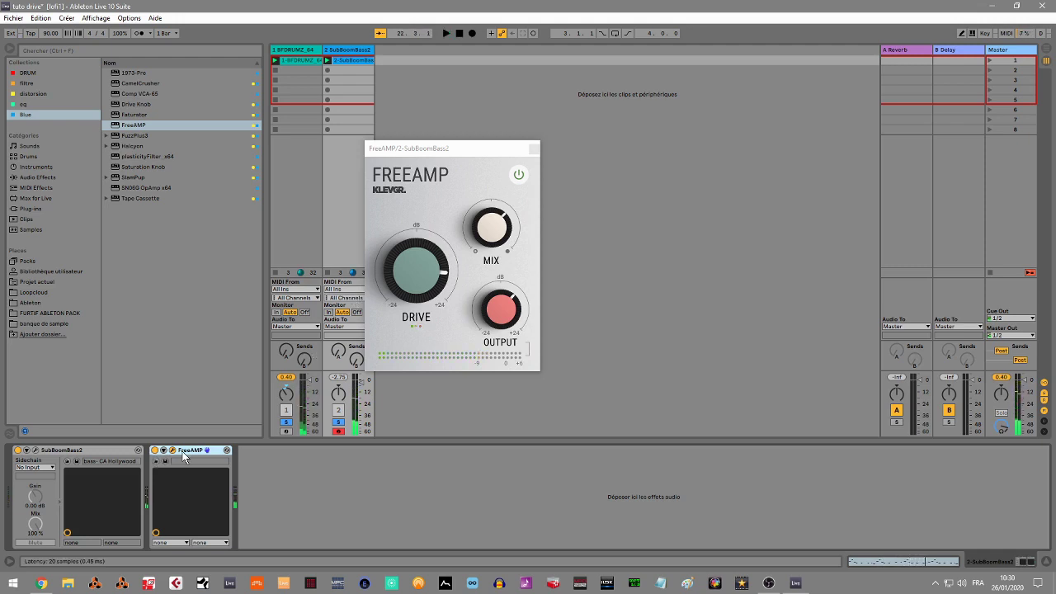
Step: Remove FreeAMP from both the SubBoomBass2 and BFDRUMZ_64 tracks
key("Delete")
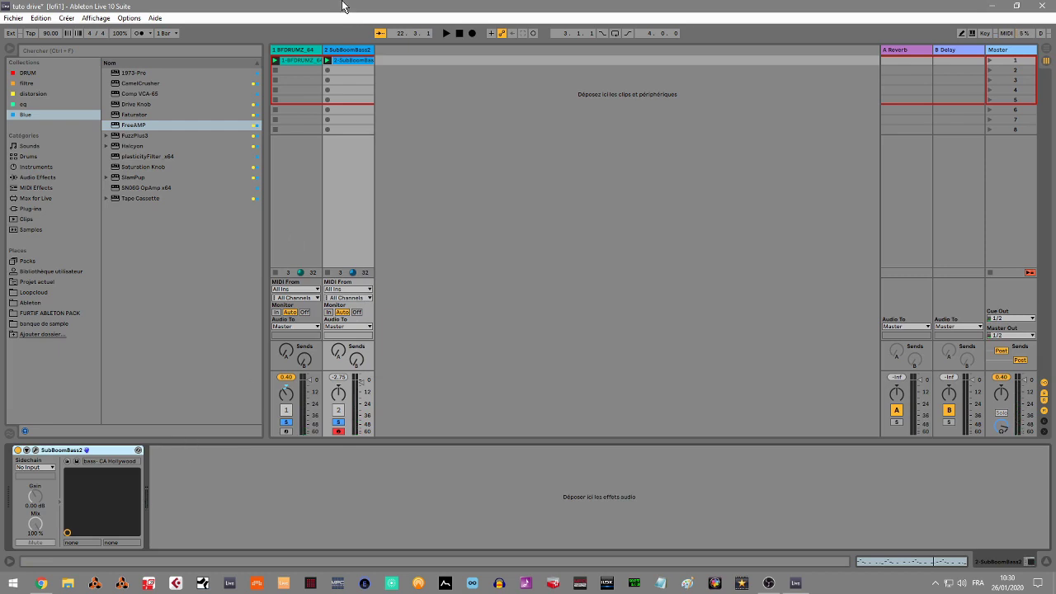
left_click(303, 55)
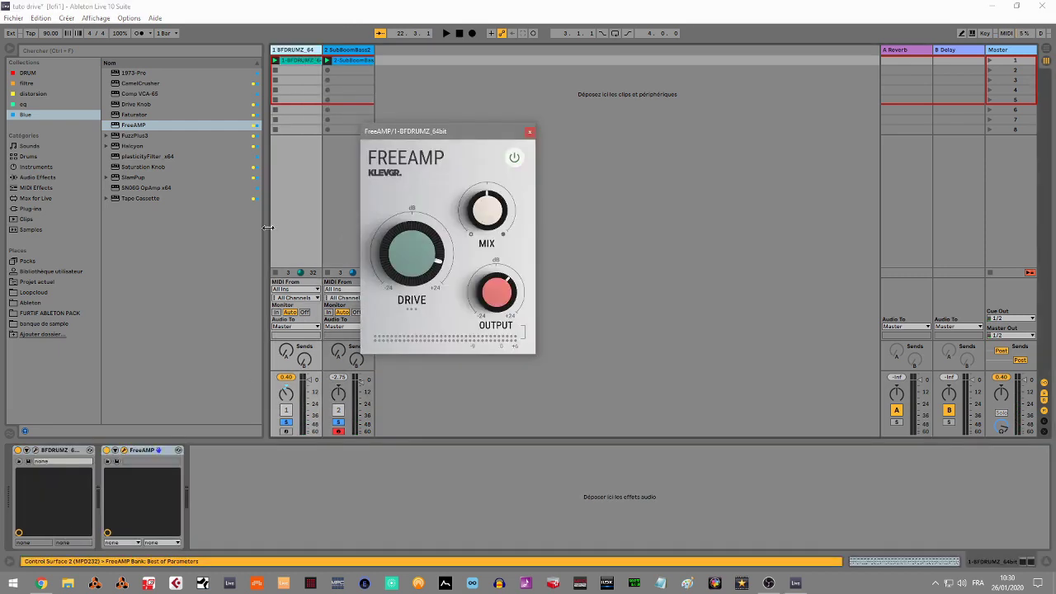
left_click(150, 456)
key("Delete")
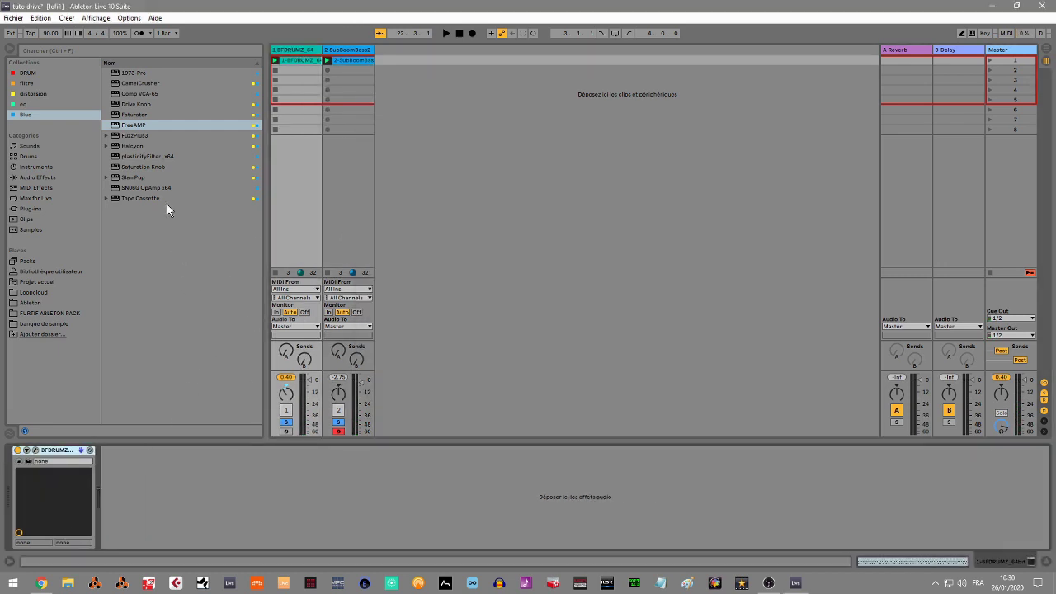
Step: Load Halcyon onto the BFDRUMZ_64 track and set its active frequency range from 20 Hz to about 777 Hz
double_click(134, 146)
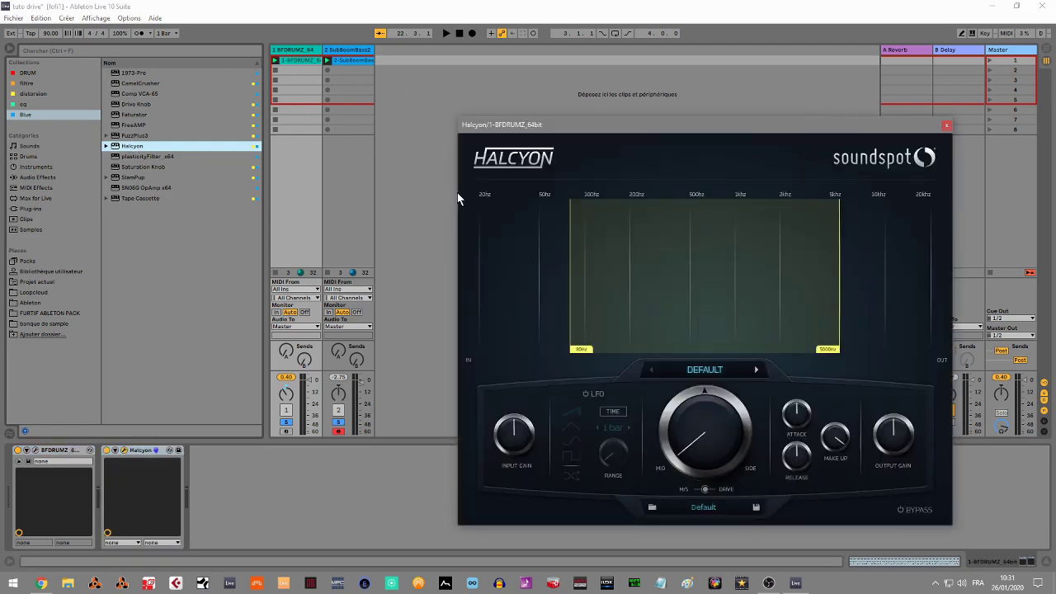
left_click_drag(582, 353, 449, 369)
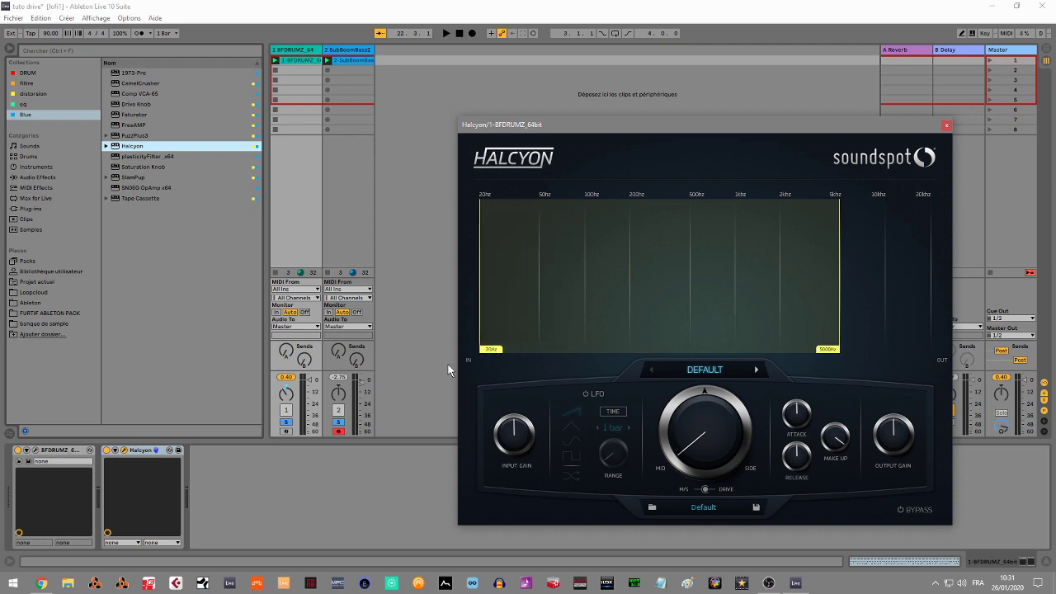
left_click_drag(829, 352, 651, 375)
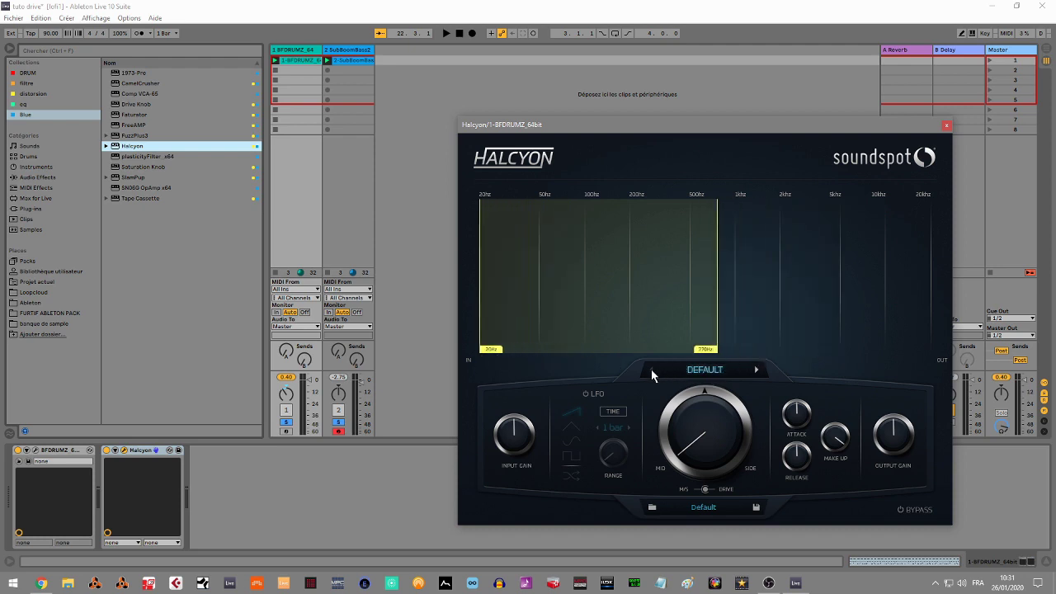
Step: Unsolo the bass, play the drums, and raise Halcyon's main knob while lowering its Make Up gain slightly
left_click(337, 429)
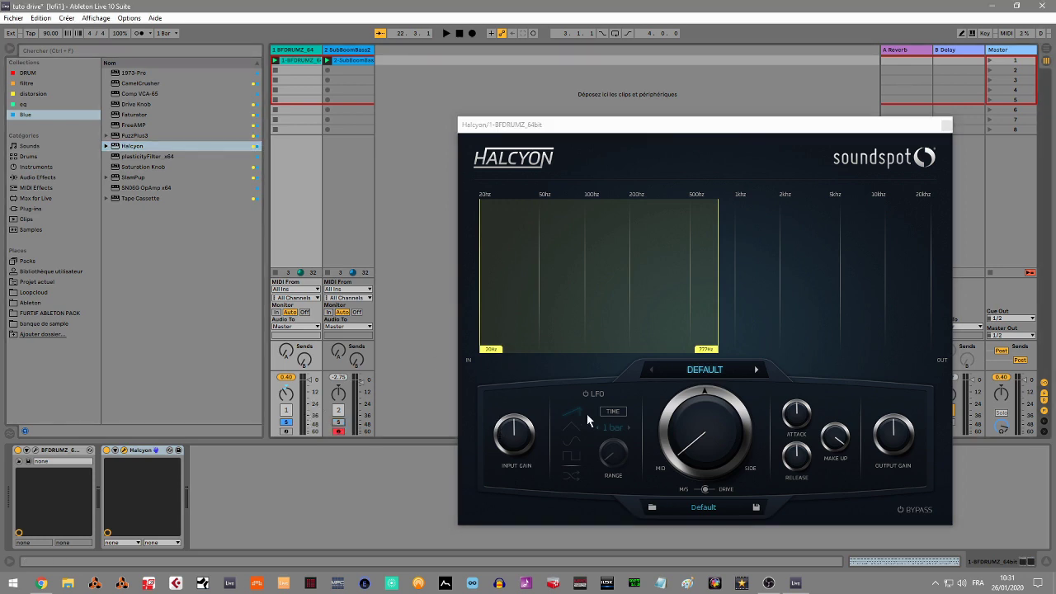
key("space")
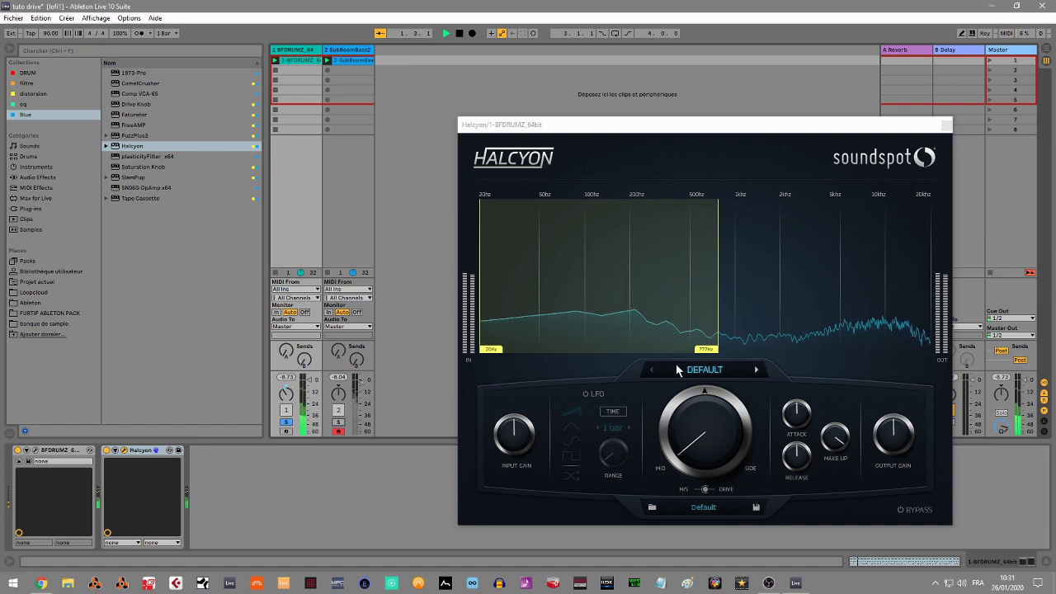
left_click(705, 435)
left_click_drag(705, 435, 665, 282)
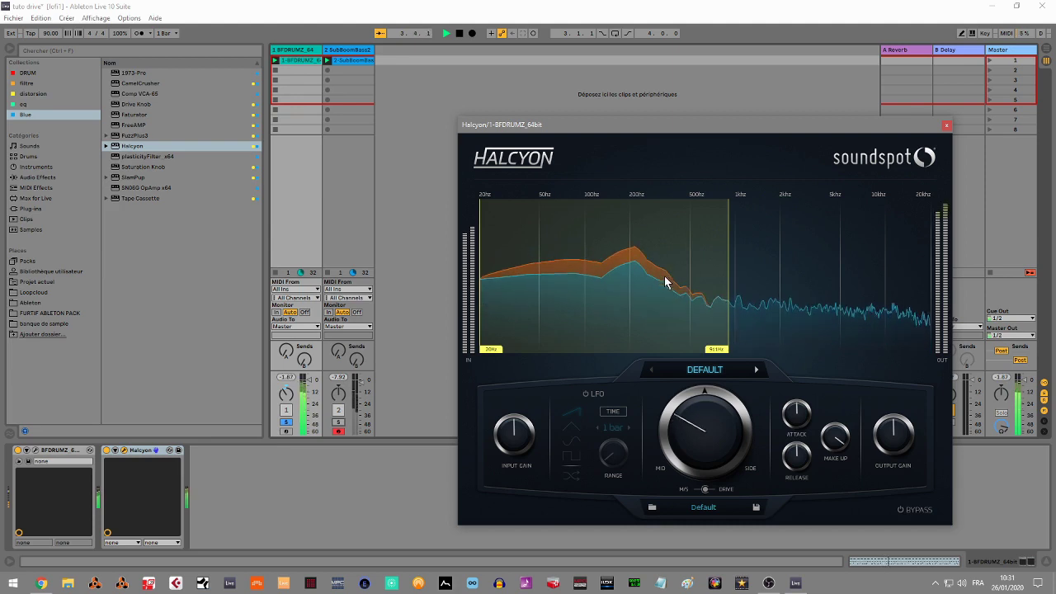
left_click_drag(853, 447, 833, 453)
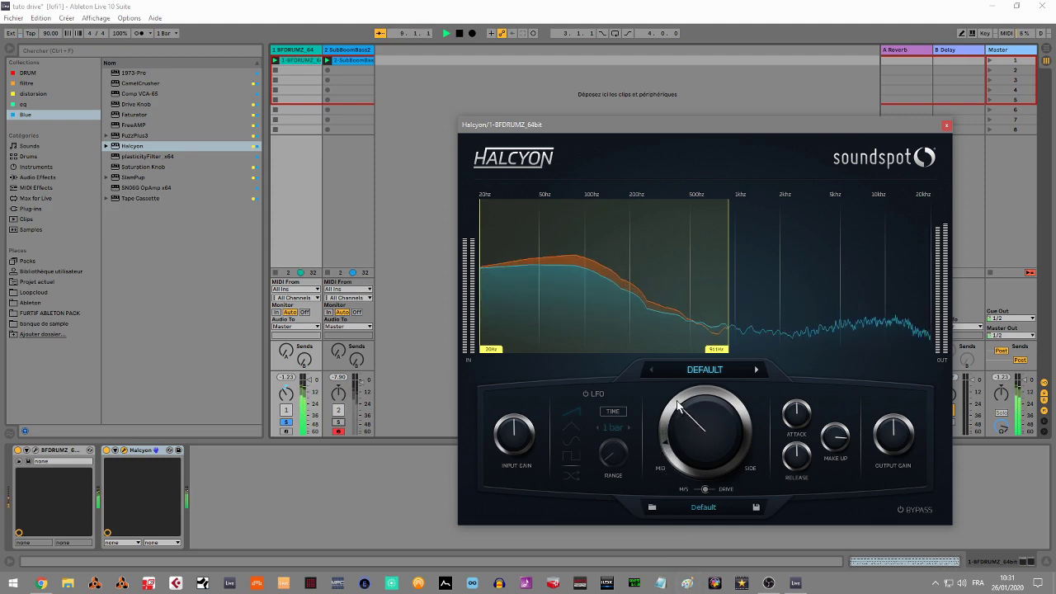
Step: Try the drum Halcyon's upper frequency limit at 20000 Hz and at about 115 Hz
left_click_drag(730, 349, 912, 368)
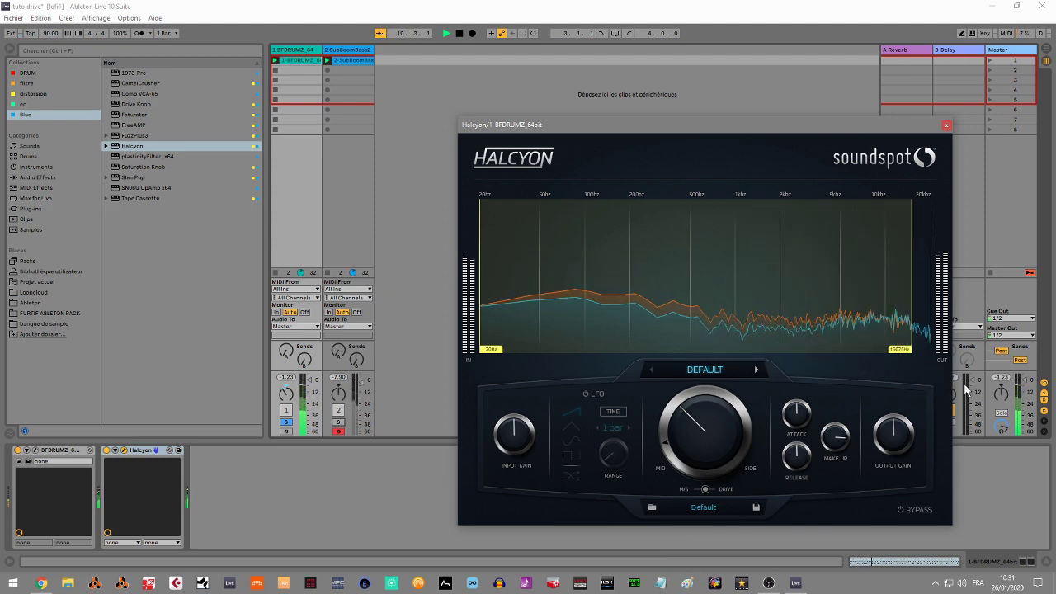
left_click_drag(967, 388, 973, 371)
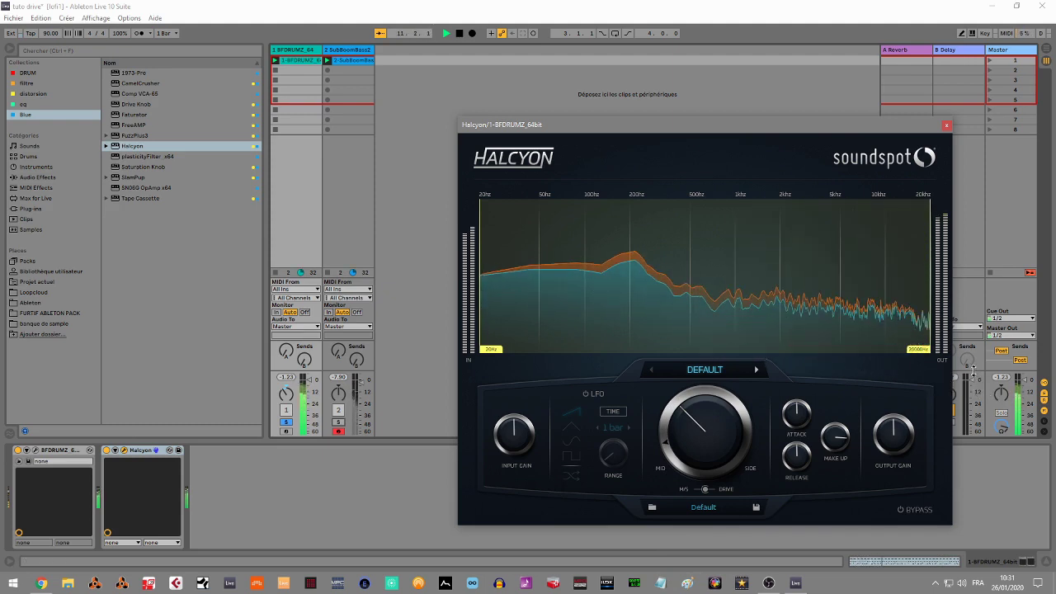
left_click_drag(925, 362, 860, 364)
left_click_drag(725, 379, 484, 393)
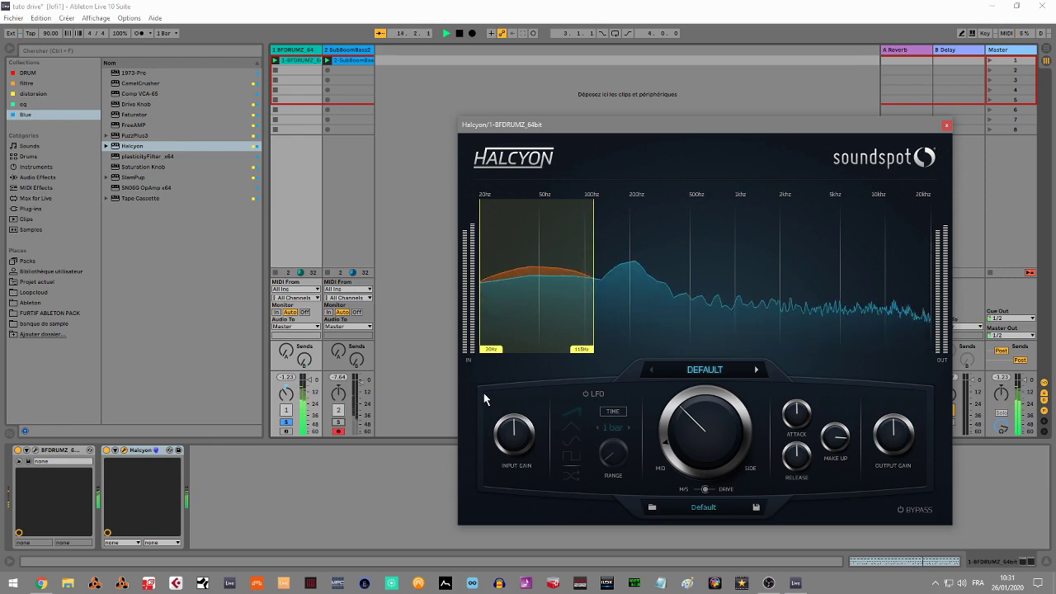
Step: Turn the drum Halcyon's main knob up to its centre, set the upper frequency limit to about 2 kHz, and reduce Release
left_click_drag(691, 393, 677, 317)
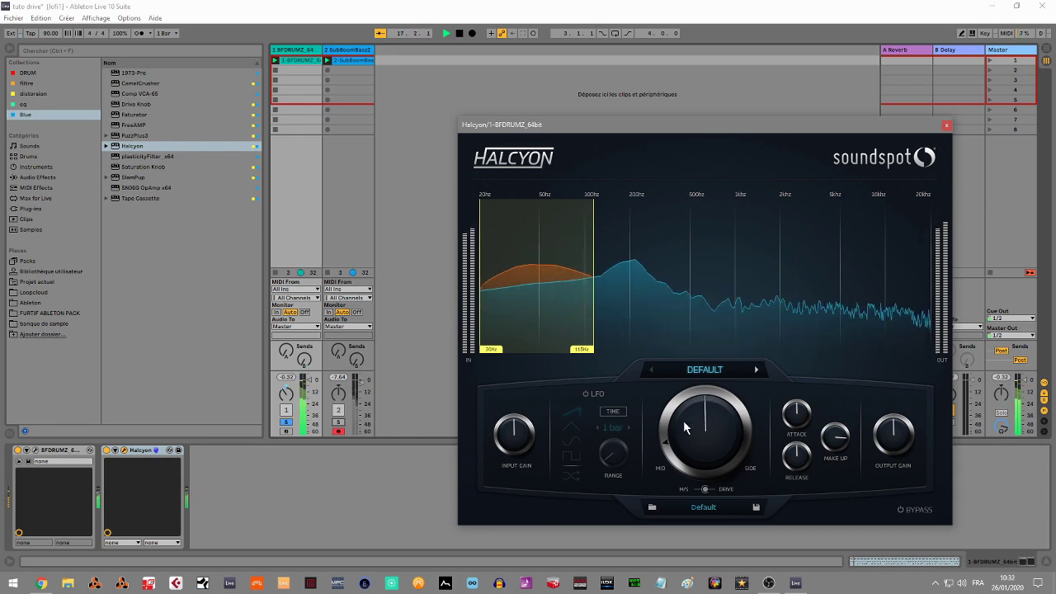
left_click_drag(604, 364, 712, 367)
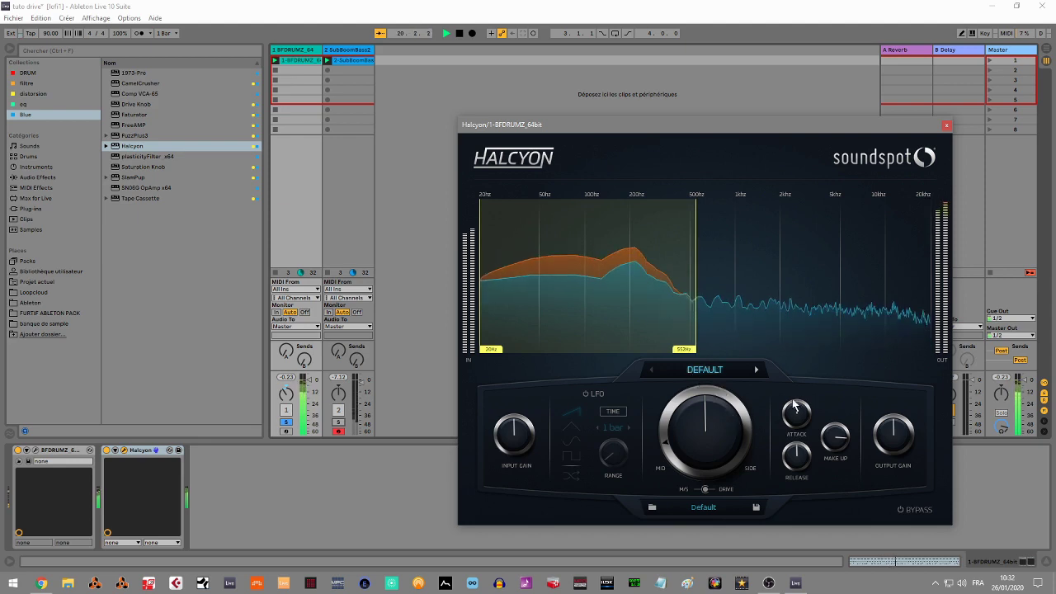
left_click_drag(685, 354, 779, 373)
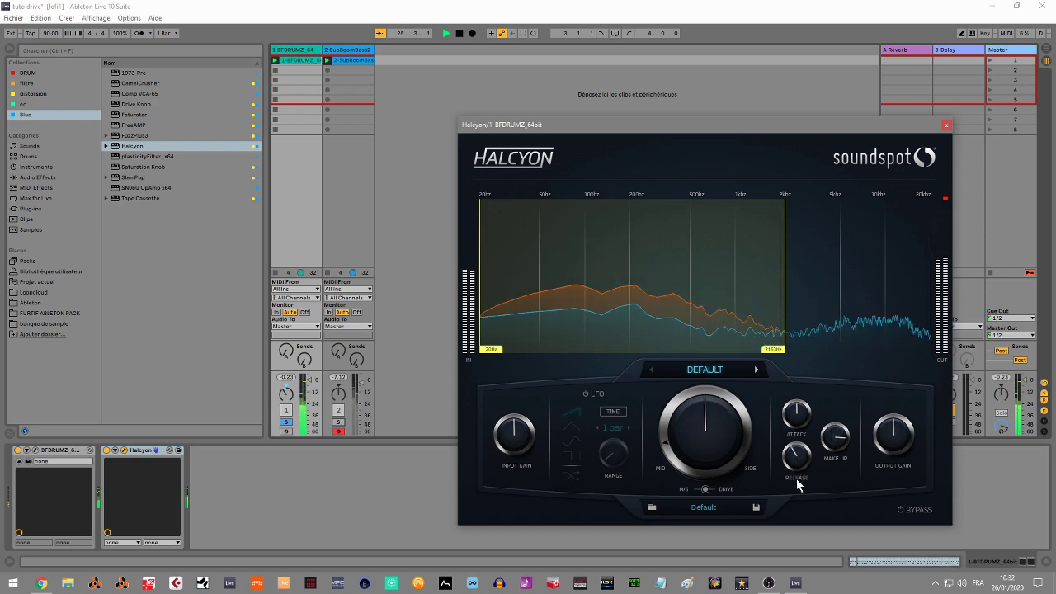
Step: Load Halcyon onto the SubBoomBass2 track
left_click(337, 51)
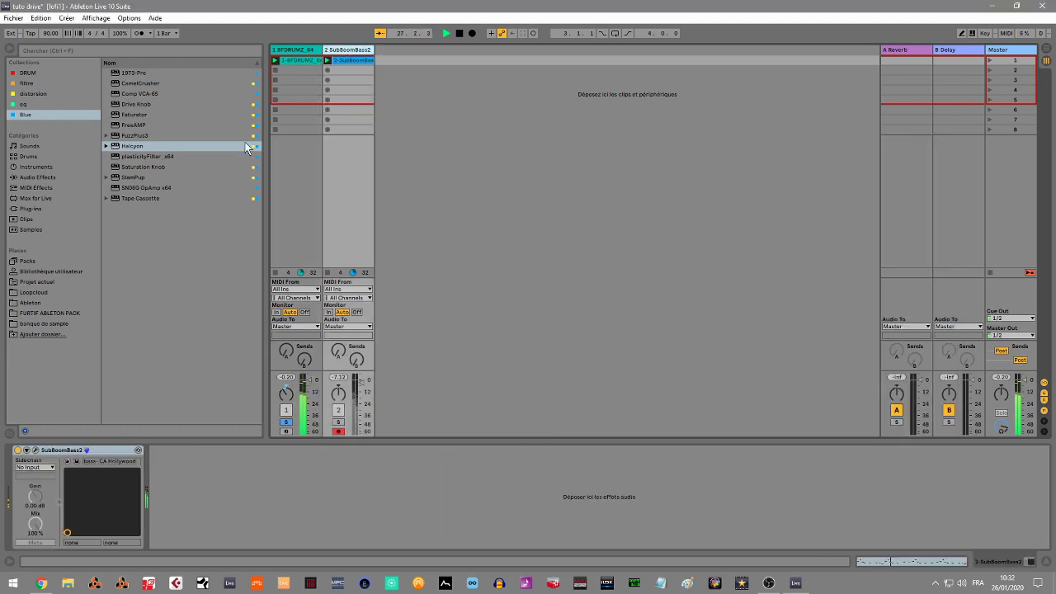
double_click(197, 149)
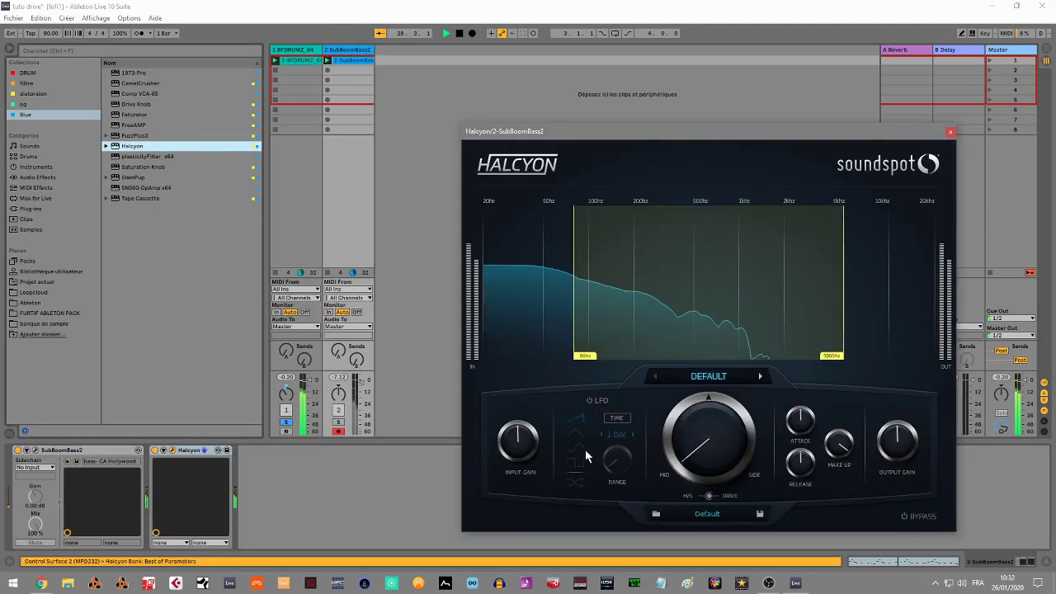
Step: Solo the bass, set its Halcyon band from 20 Hz to about 730 Hz, and raise the main knob
left_click(328, 423)
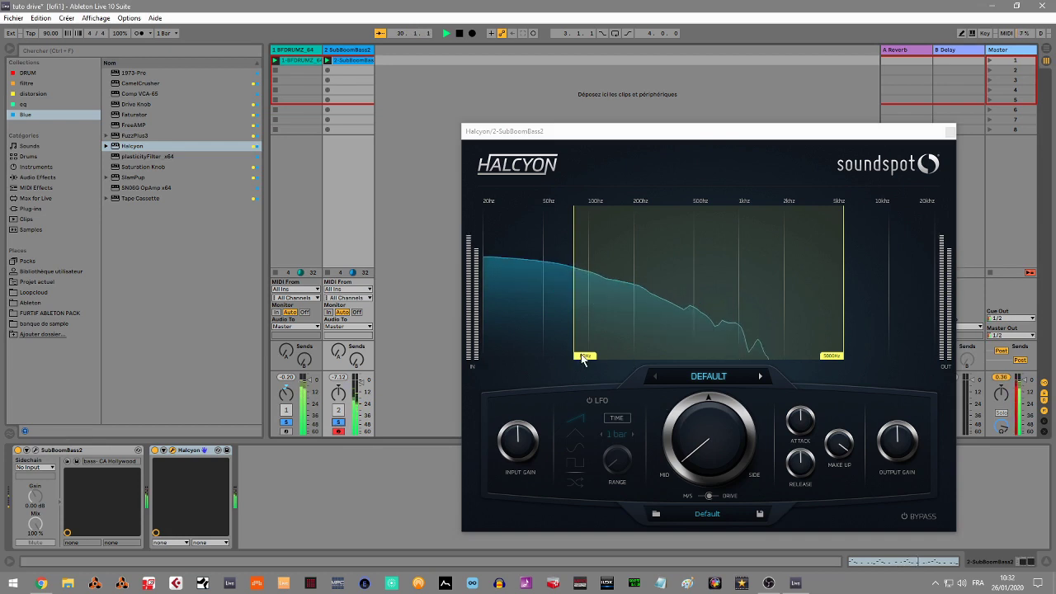
left_click_drag(584, 356, 430, 357)
left_click_drag(832, 356, 664, 366)
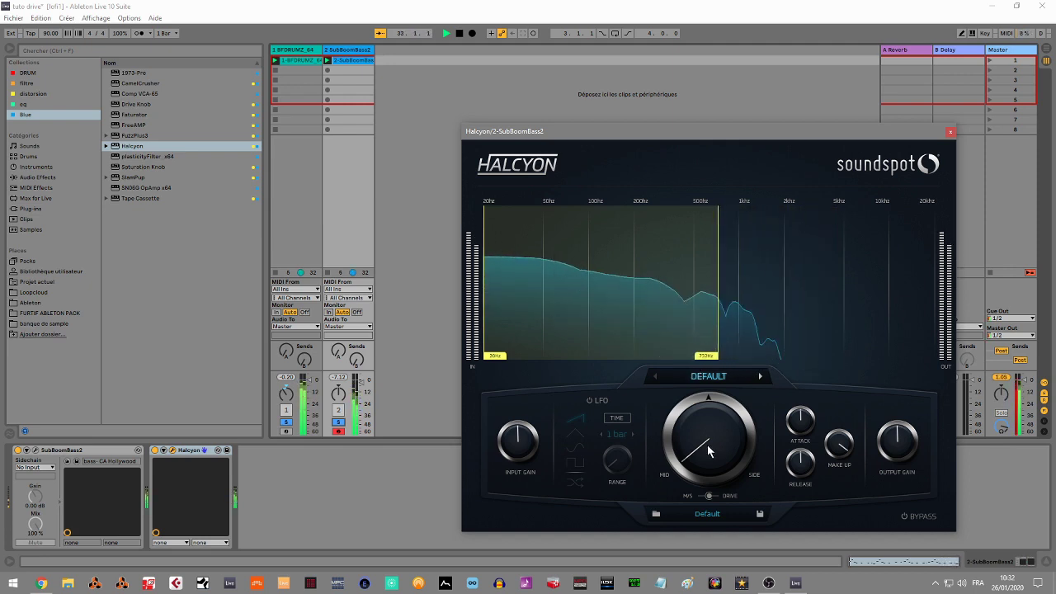
left_click_drag(698, 410, 654, 287)
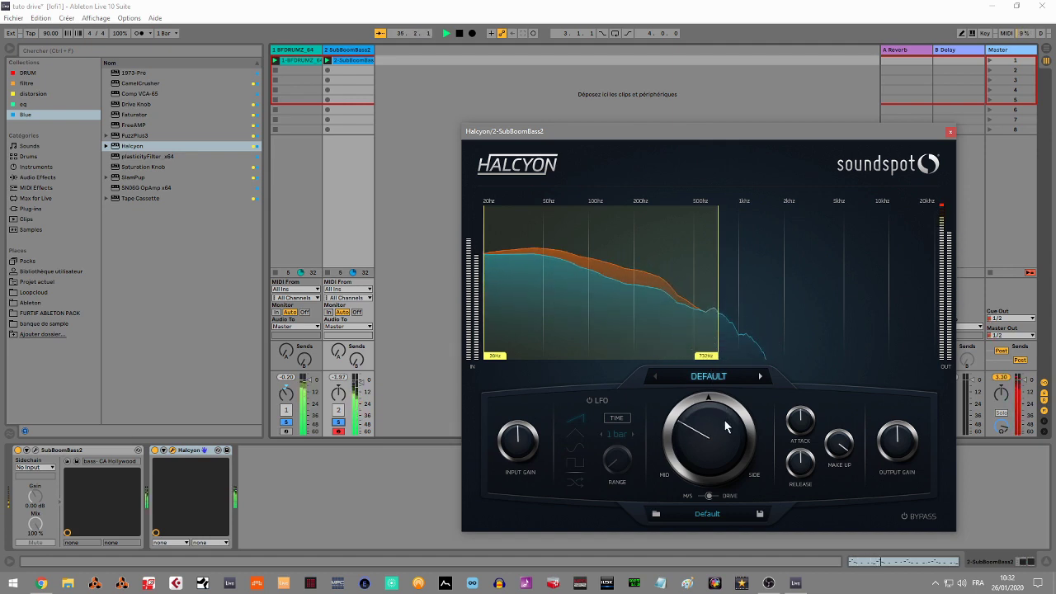
left_click_drag(728, 425, 734, 436)
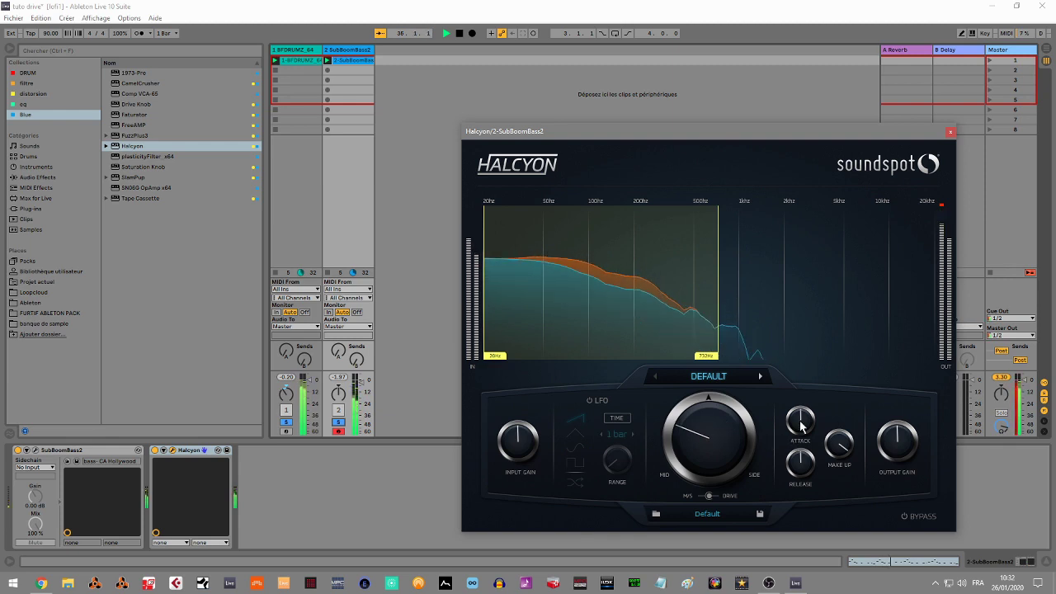
Step: Reduce the bass Halcyon's Release, raise its main knob further, and readjust the Make Up gain
left_click_drag(801, 464, 794, 506)
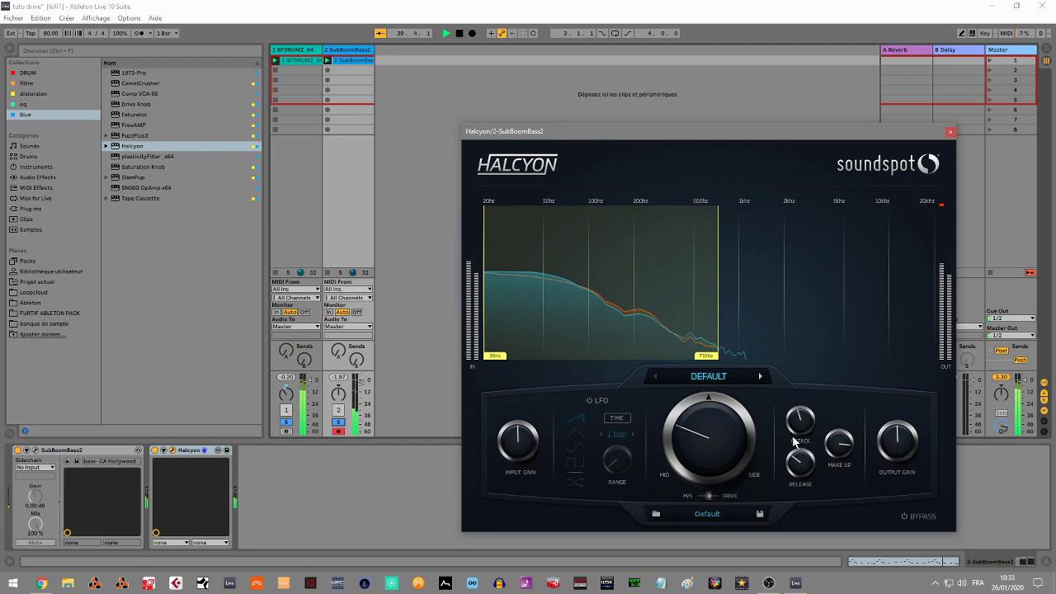
left_click_drag(706, 443, 669, 416)
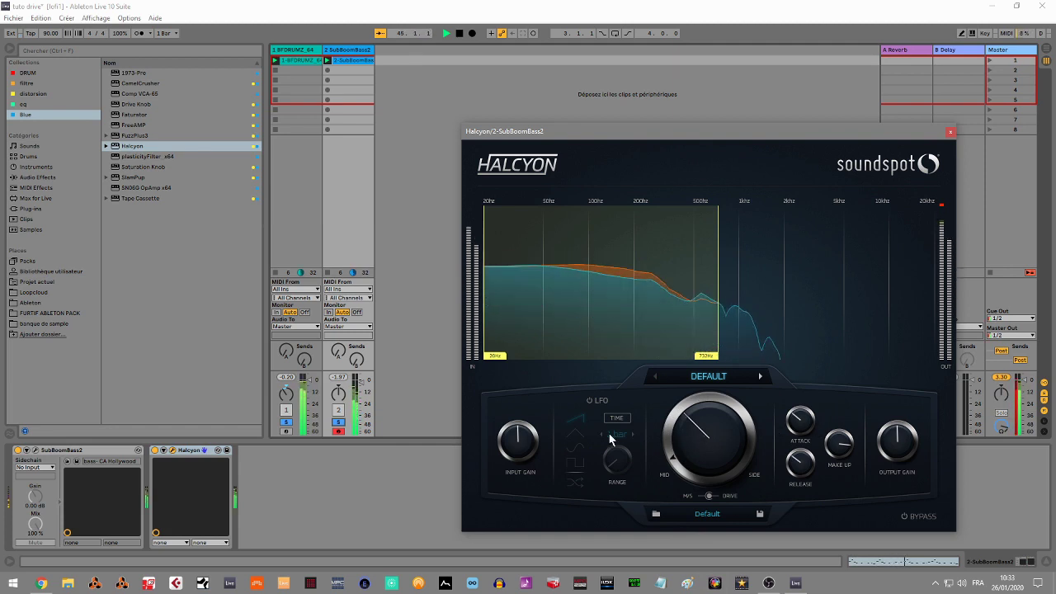
left_click(311, 390)
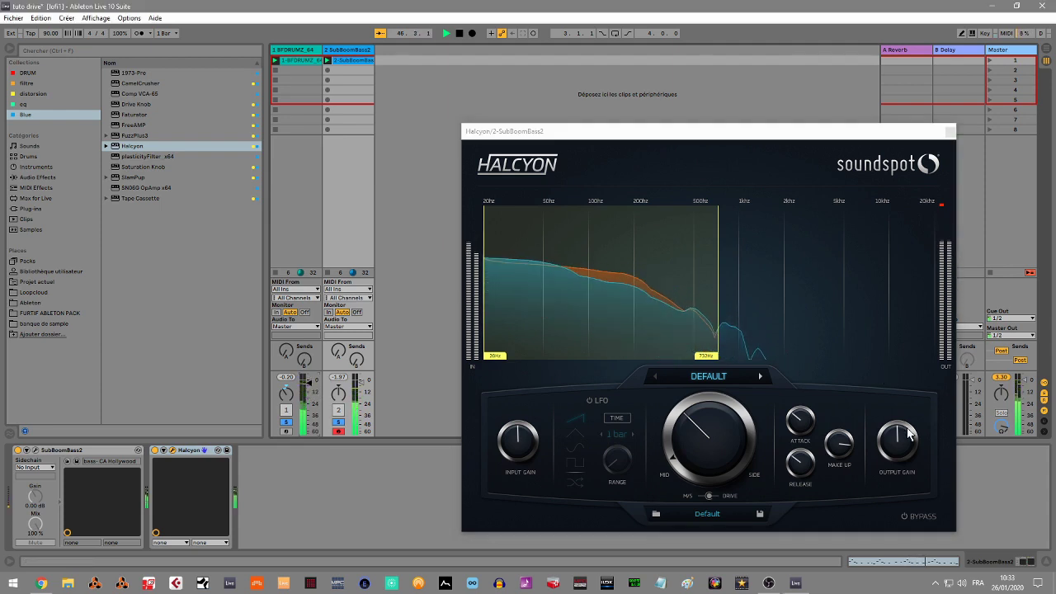
left_click(840, 446)
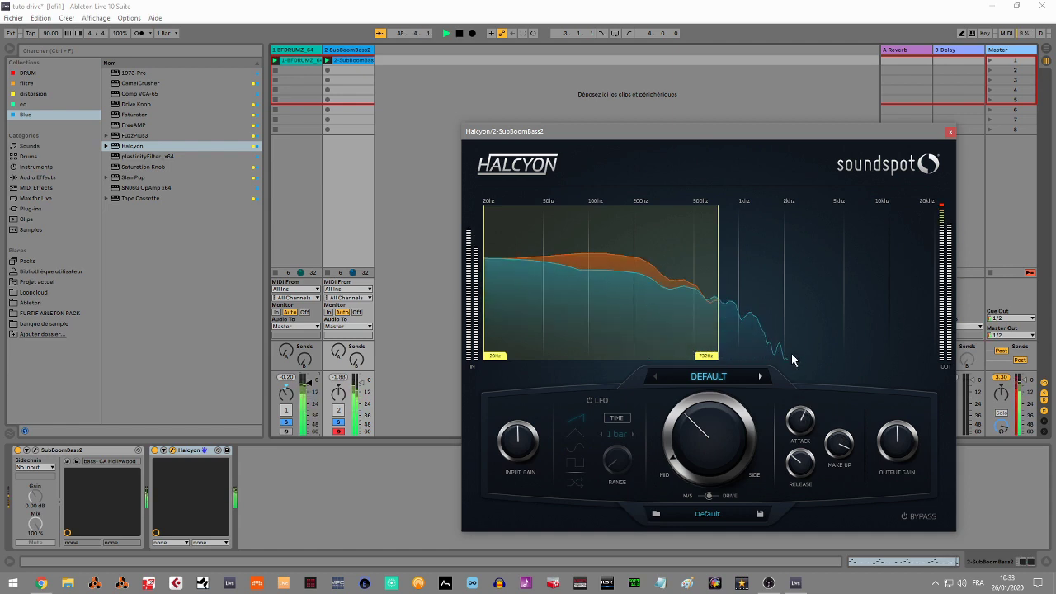
Step: Try the bass Halcyon's upper frequency limit near 150 Hz, raise it to 2570 Hz, and compare with the device switched off and on
left_click_drag(701, 359, 569, 357)
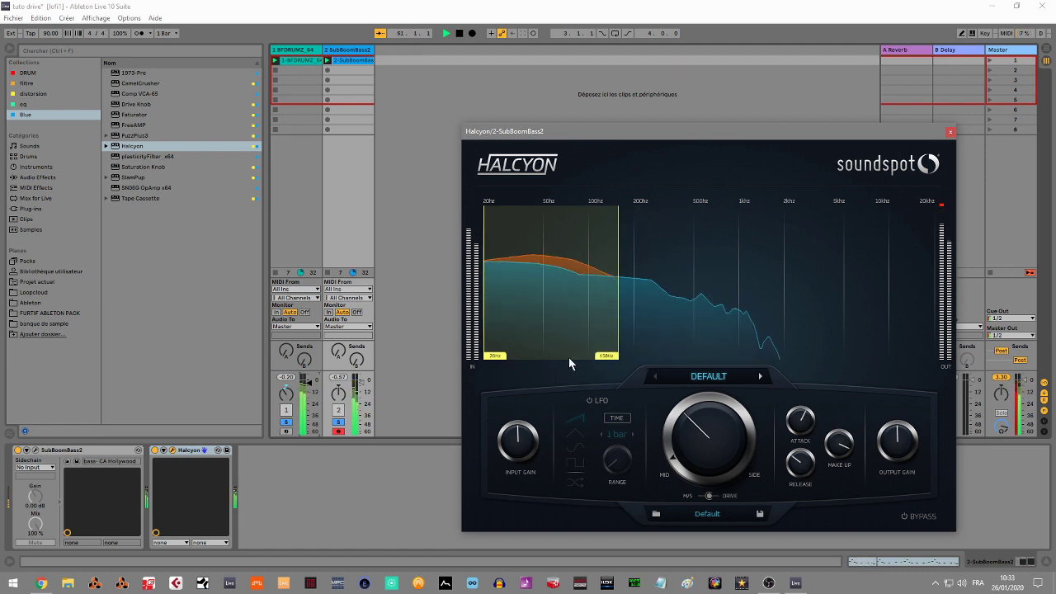
left_click_drag(568, 360, 831, 392)
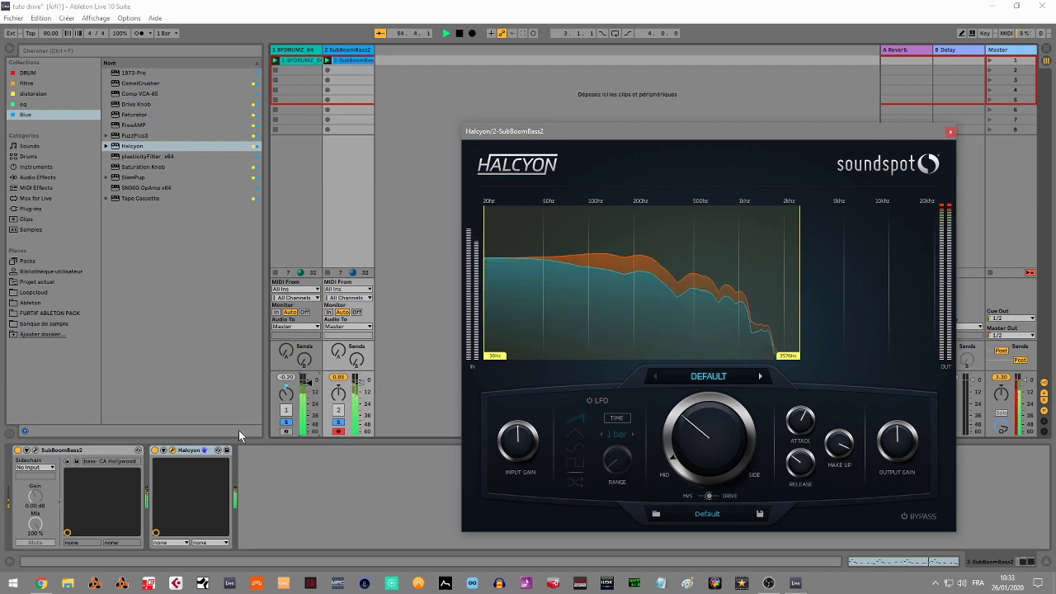
left_click(155, 451)
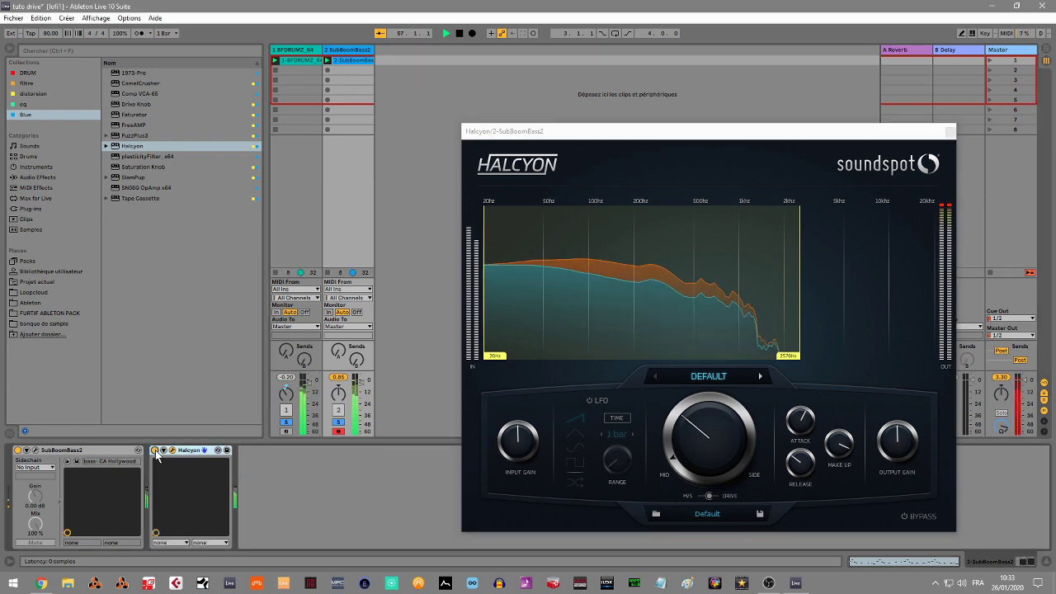
Step: Change the track solos to compare bass and drums, and lower the drum Halcyon's upper frequency limit to about 1 kHz
left_click(286, 422)
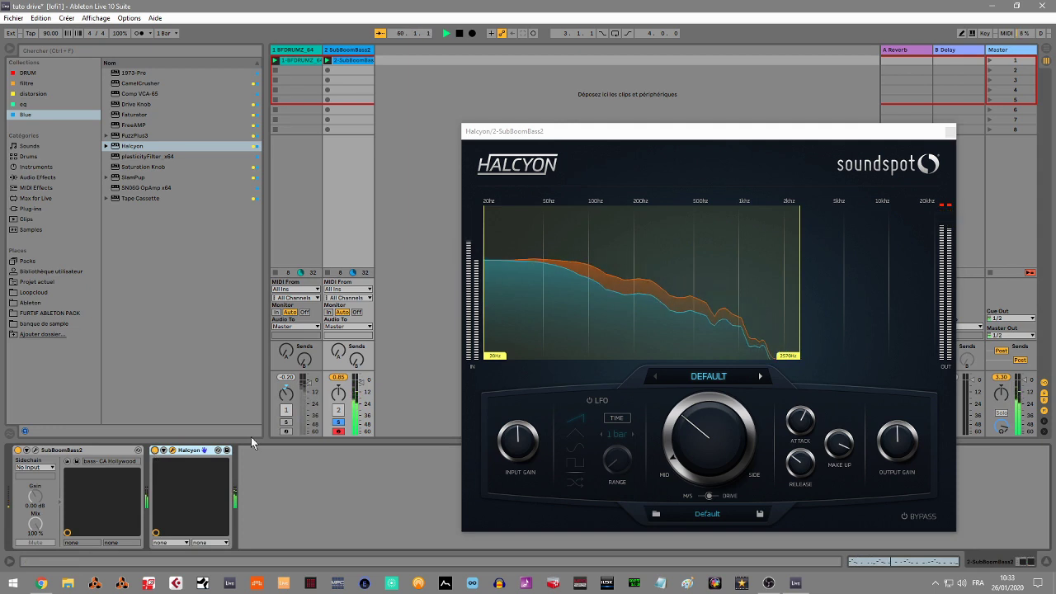
left_click(271, 433)
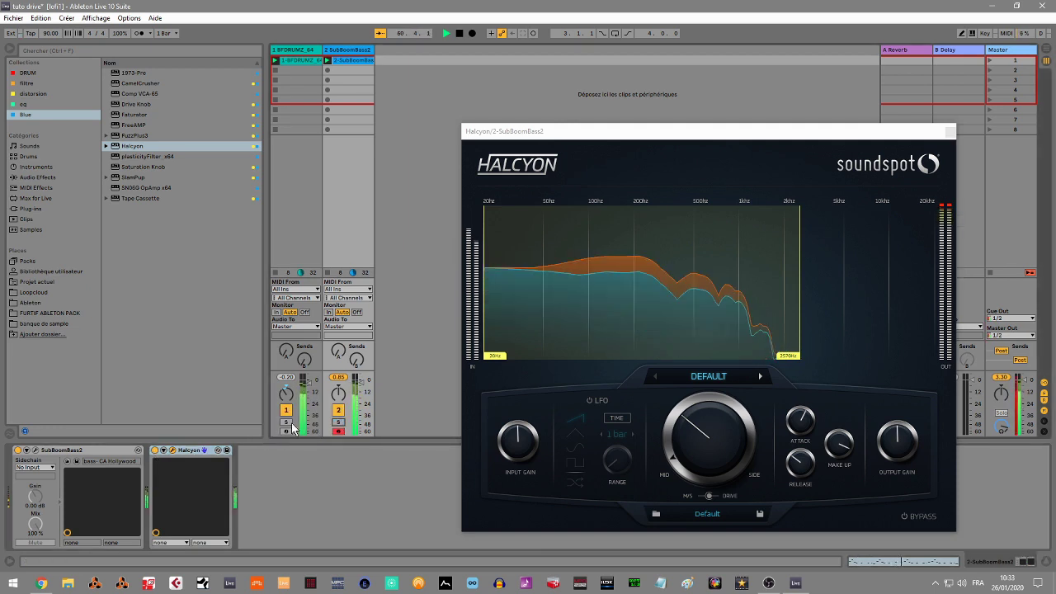
left_click(288, 286)
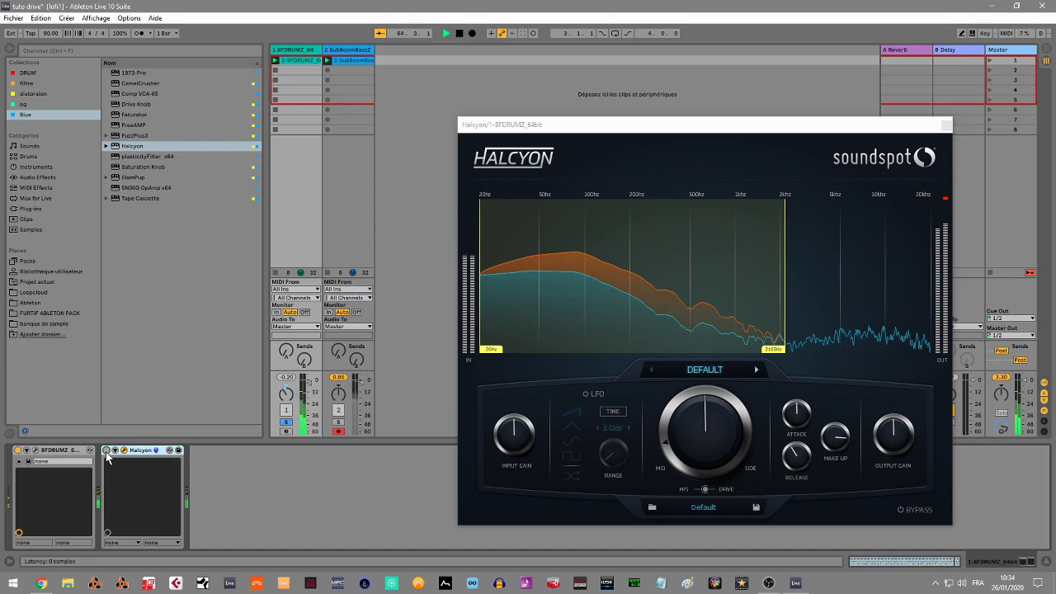
left_click_drag(774, 354, 716, 360)
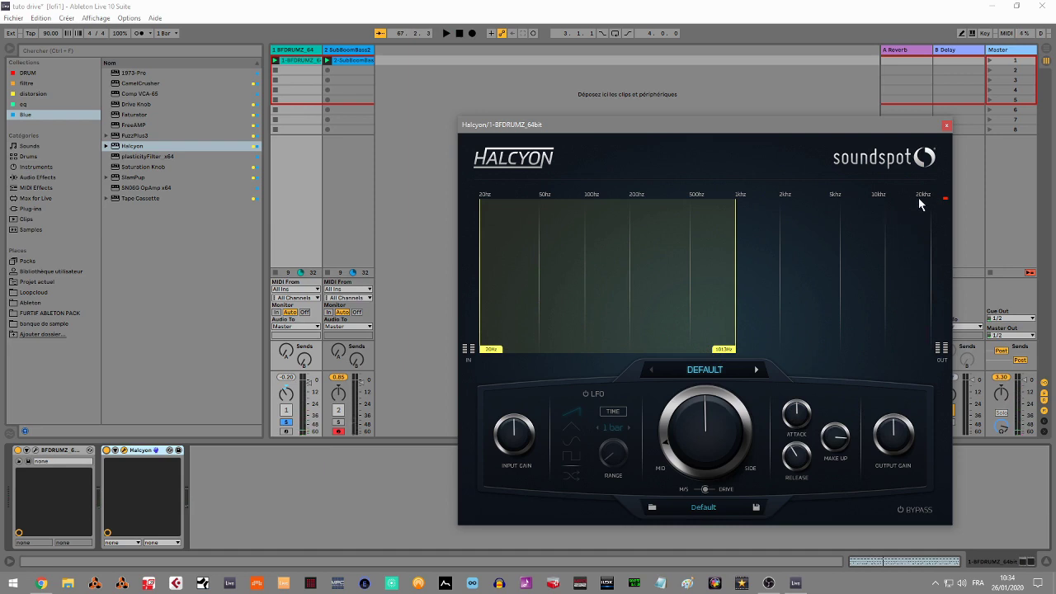
Step: Delete Halcyon from both the BFDRUMZ_64 and SubBoomBass2 tracks
left_click(947, 128)
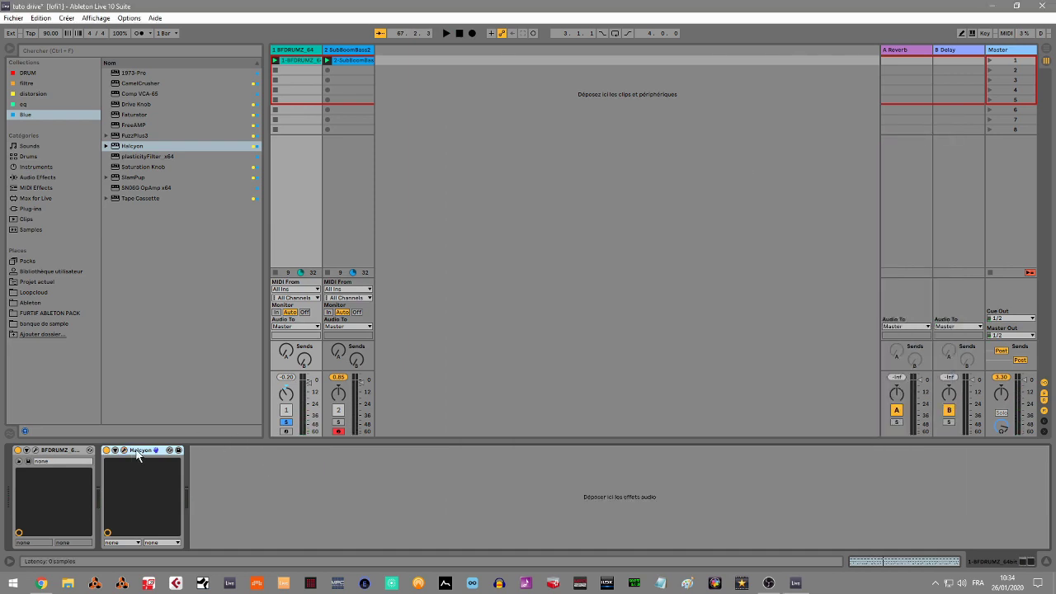
key("Delete")
left_click(338, 51)
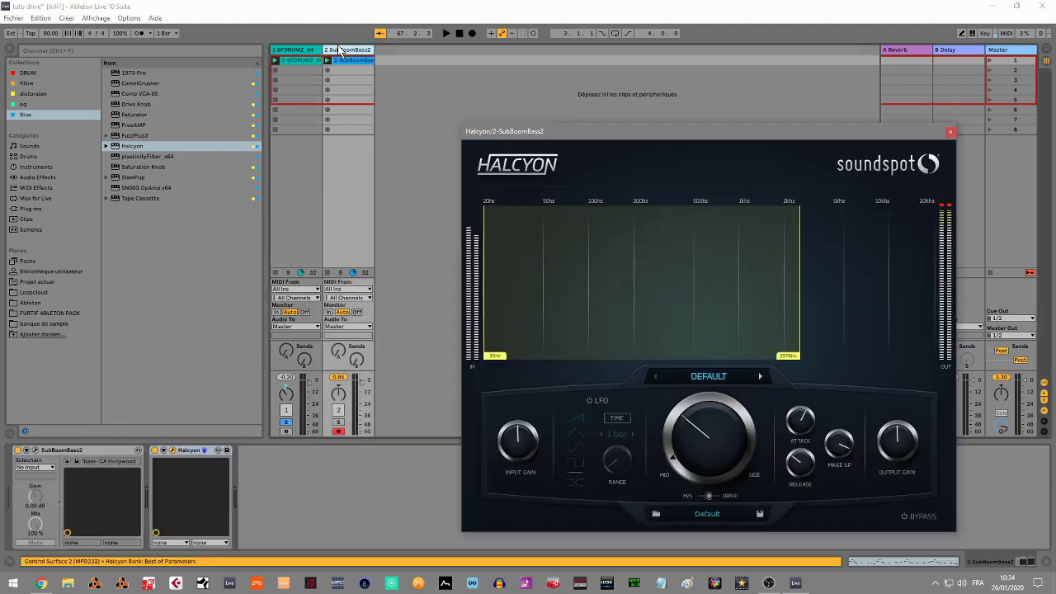
left_click(183, 451)
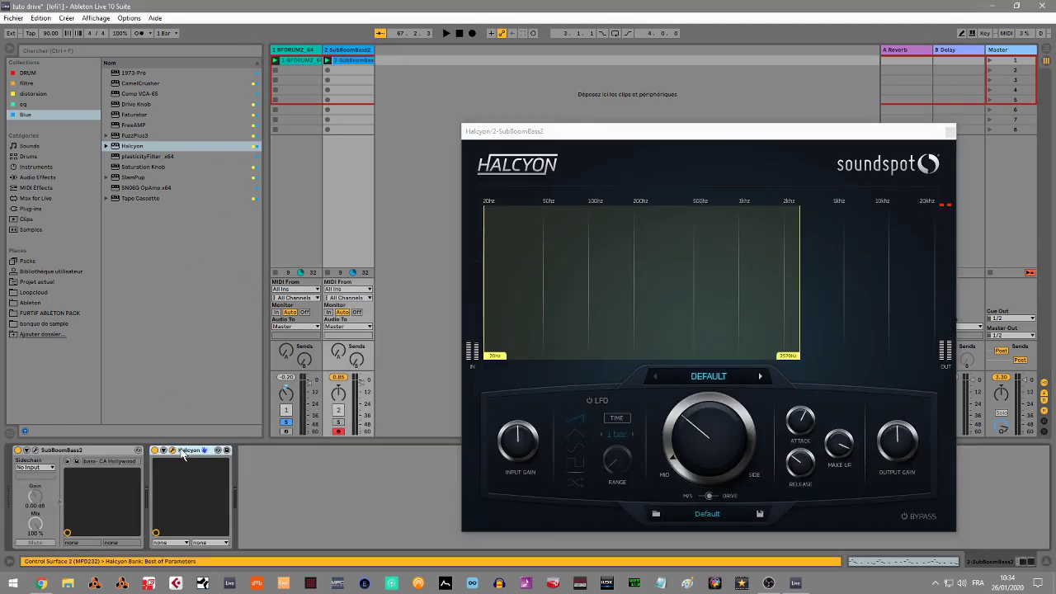
key("Delete")
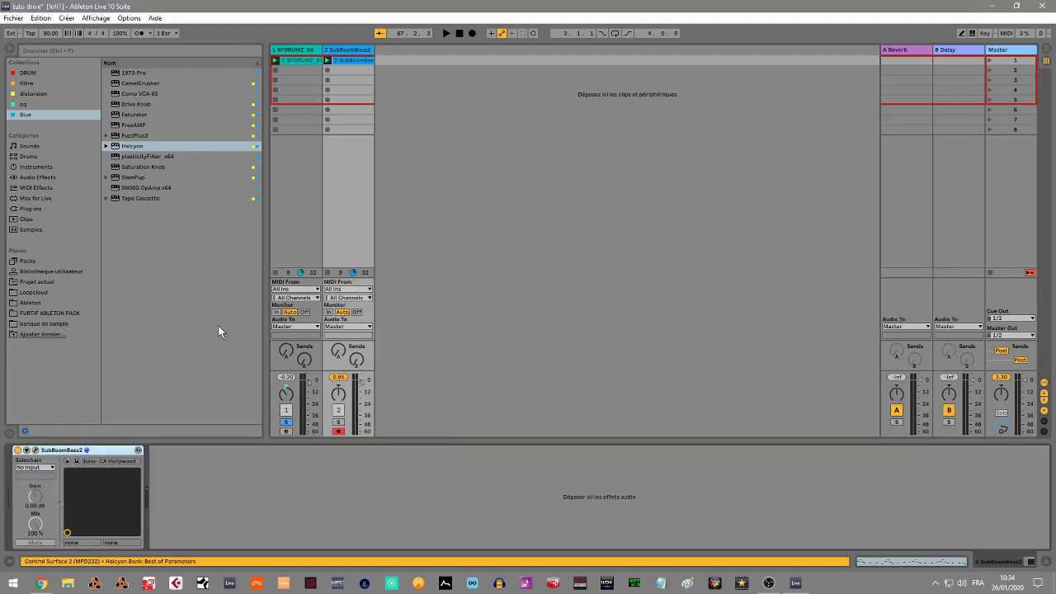
Step: Load Faturator onto the SubBoomBass2 and BFDRUMZ_64 tracks
left_click(132, 115)
double_click(129, 114)
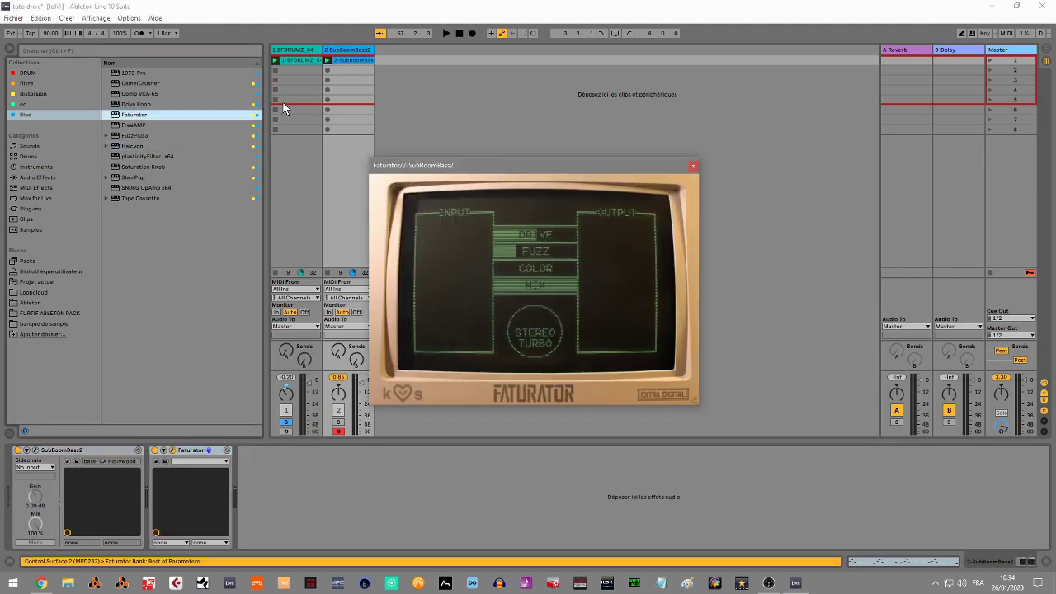
left_click(294, 54)
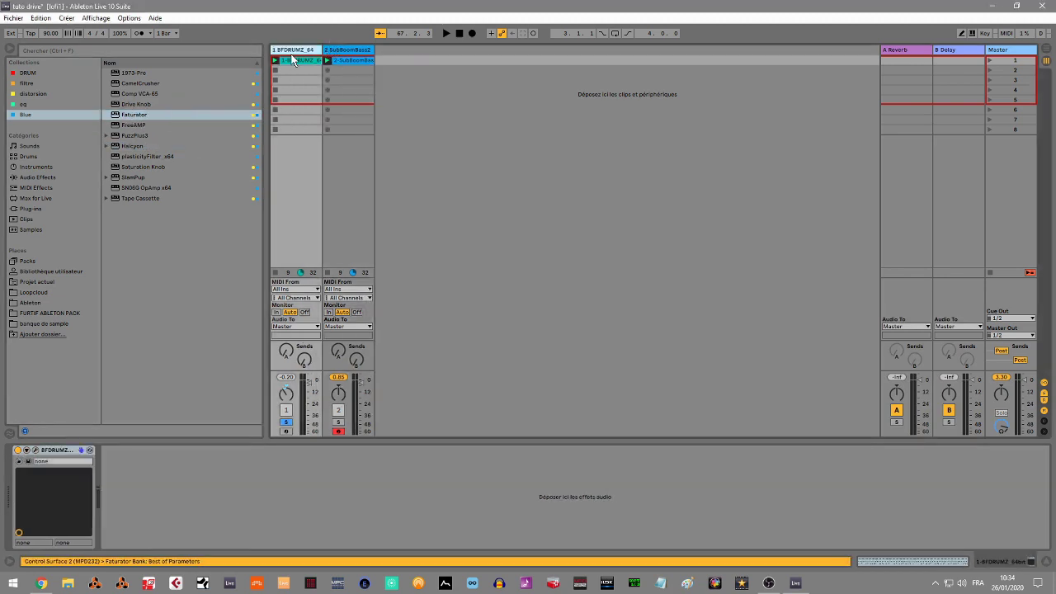
double_click(138, 115)
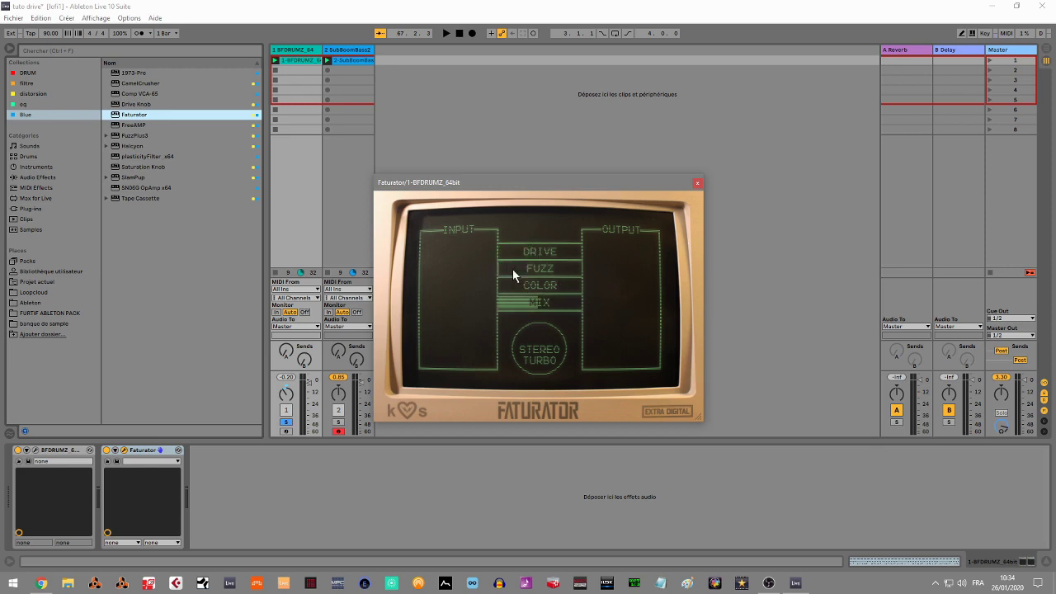
Step: Play the drums and raise their Faturator's Drive to about half, Fuzz to 17%, and Color and Stereo Turbo slightly
key("space")
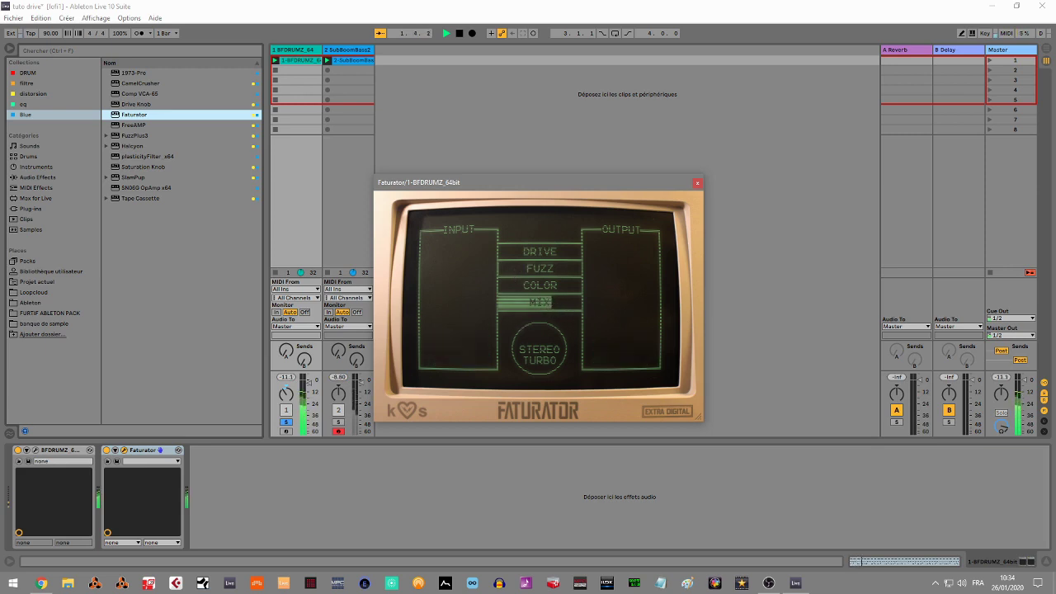
left_click_drag(505, 251, 506, 240)
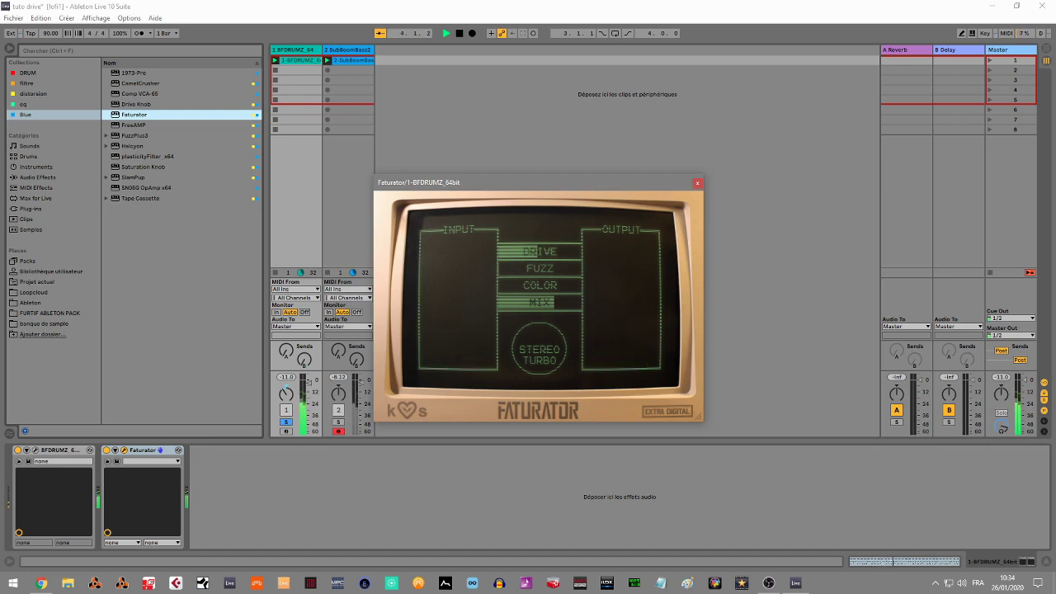
mouse_move(507, 274)
left_mouse_down()
mouse_move(507, 264)
mouse_move(506, 286)
left_mouse_up()
mouse_move(504, 290)
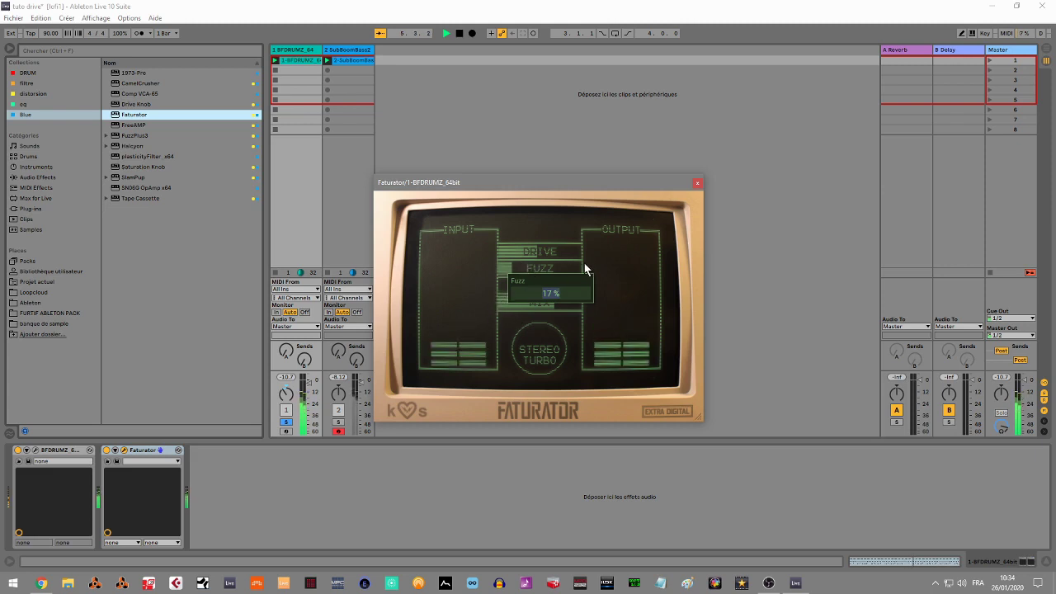
left_click_drag(508, 286, 508, 279)
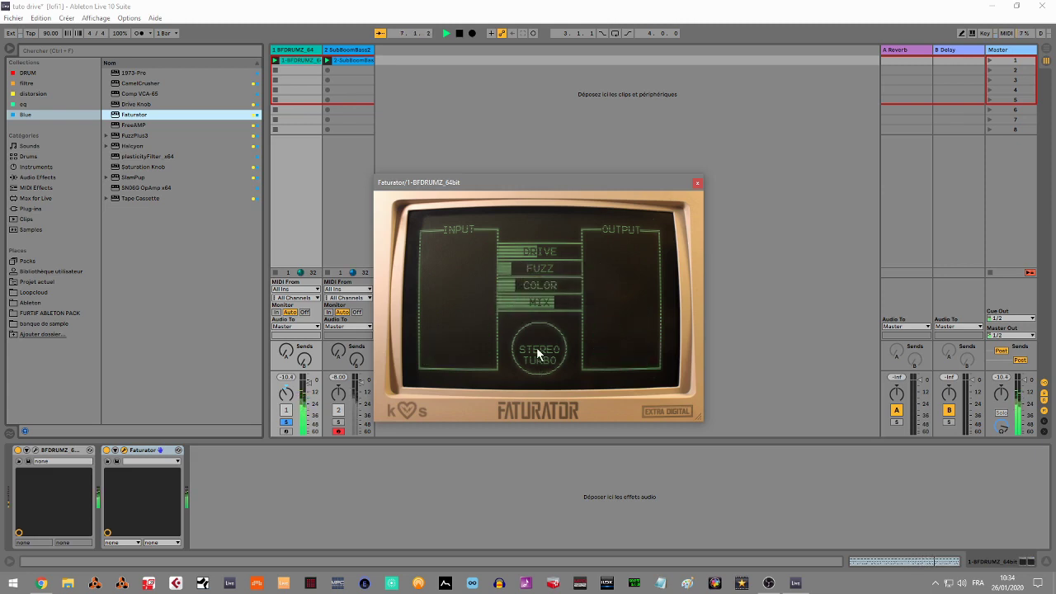
left_click_drag(535, 334, 535, 323)
mouse_move(536, 334)
Step: Compare the drums with Faturator off and on, reduce its Drive, Fuzz and Mix, and raise Stereo Turbo
left_click(107, 451)
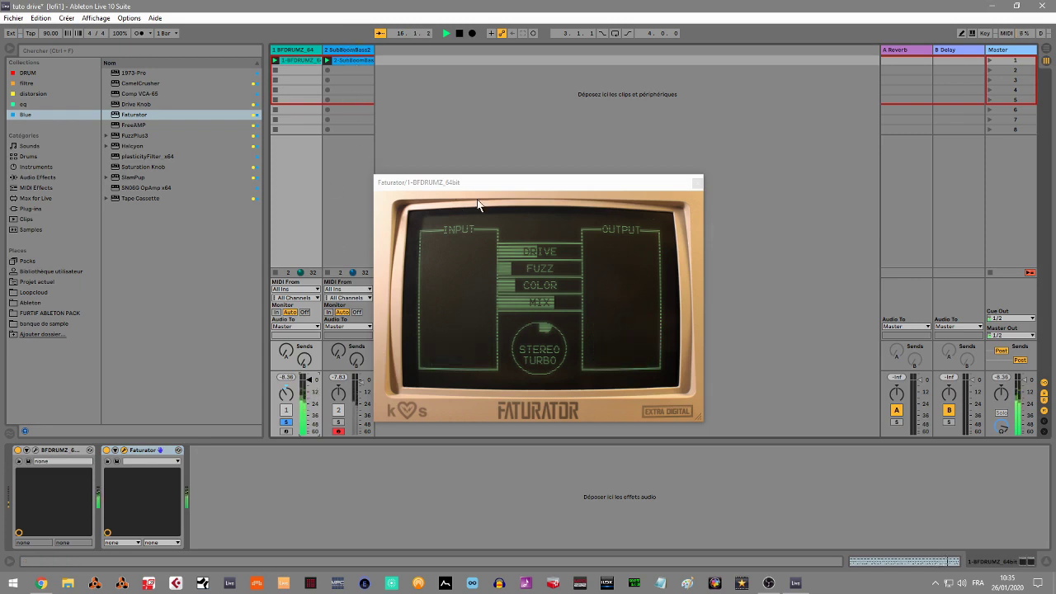
left_click(529, 242)
left_click_drag(529, 242, 508, 284)
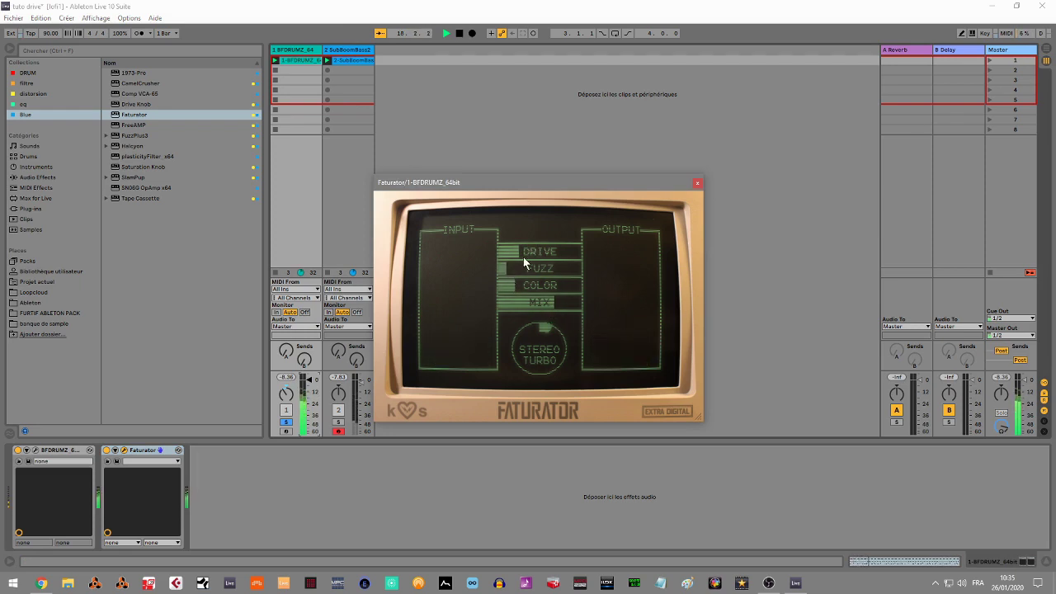
left_click_drag(543, 316, 558, 337)
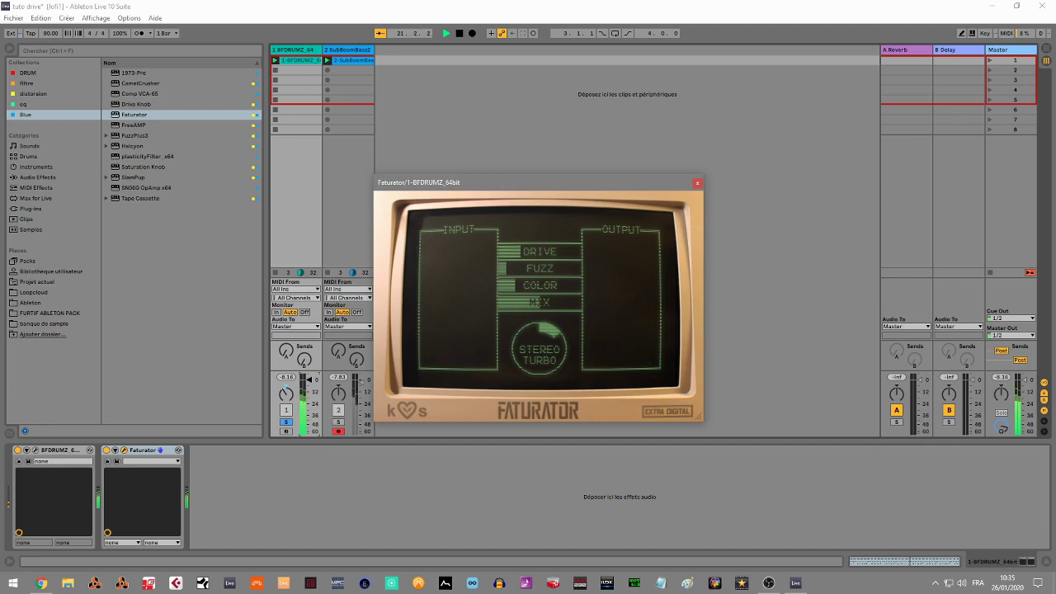
Step: Reduce Drive and Fuzz to zero in the bass track's Faturator and solo the bass
left_click(354, 49)
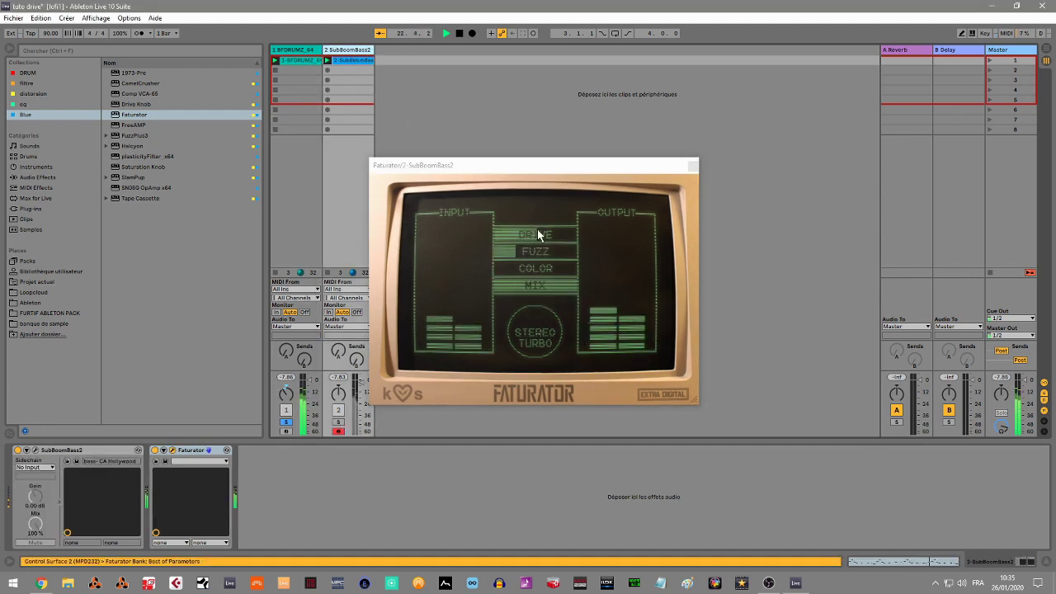
left_click_drag(537, 231, 537, 256)
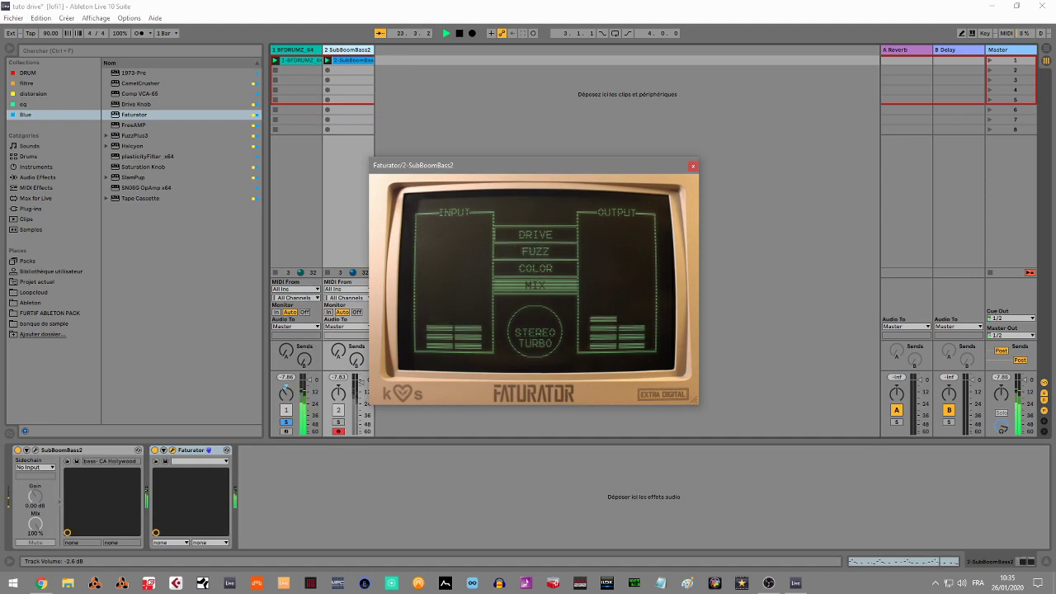
left_click(339, 422)
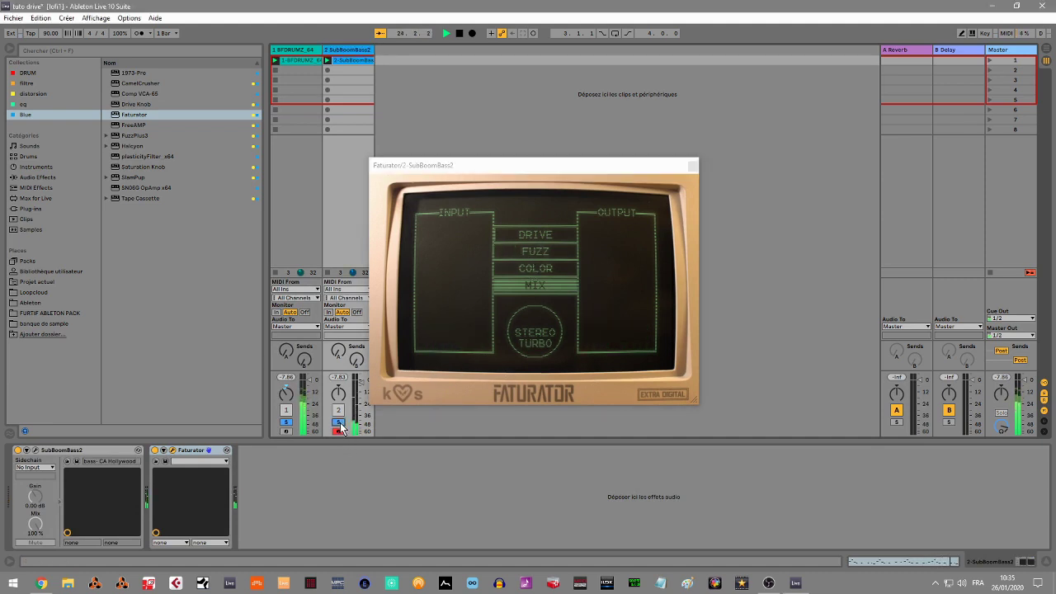
Step: Raise the bass Faturator's Drive to about a quarter, add slight Fuzz, and bring Color to just under half
left_click(510, 249)
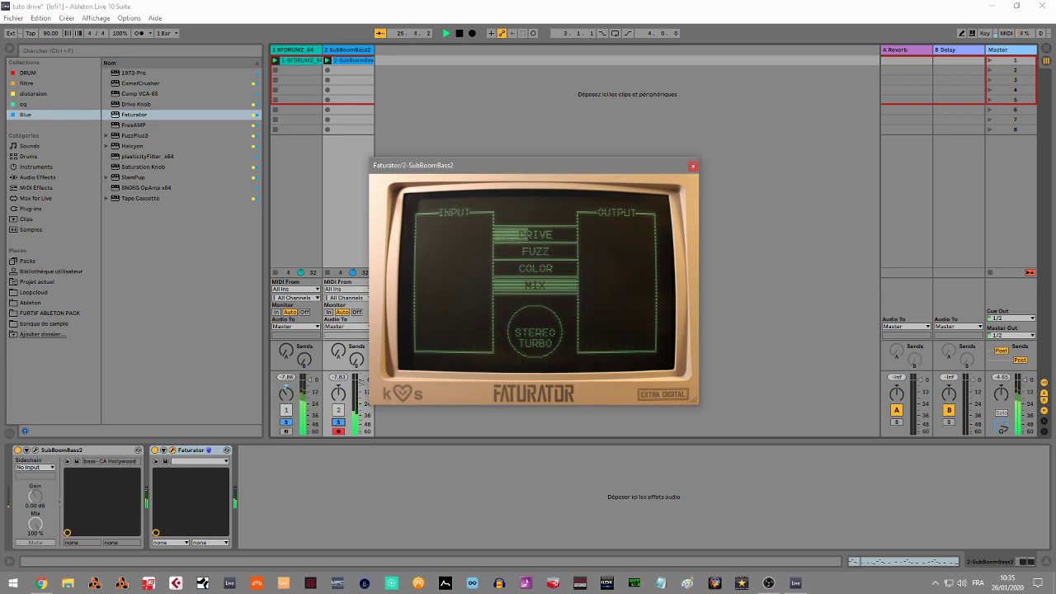
left_click_drag(530, 234, 531, 272)
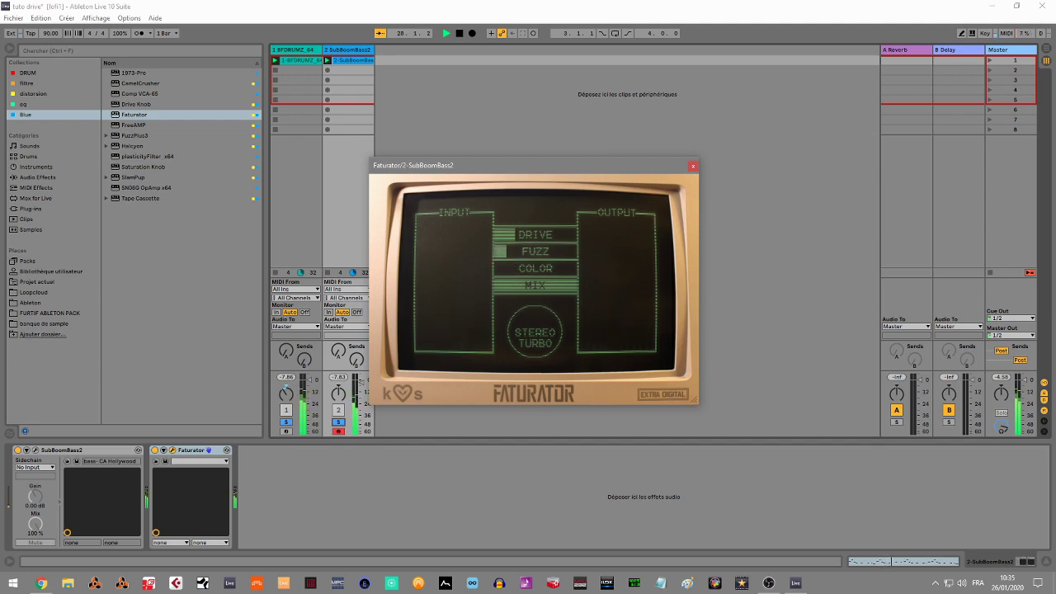
left_click_drag(525, 269, 525, 223)
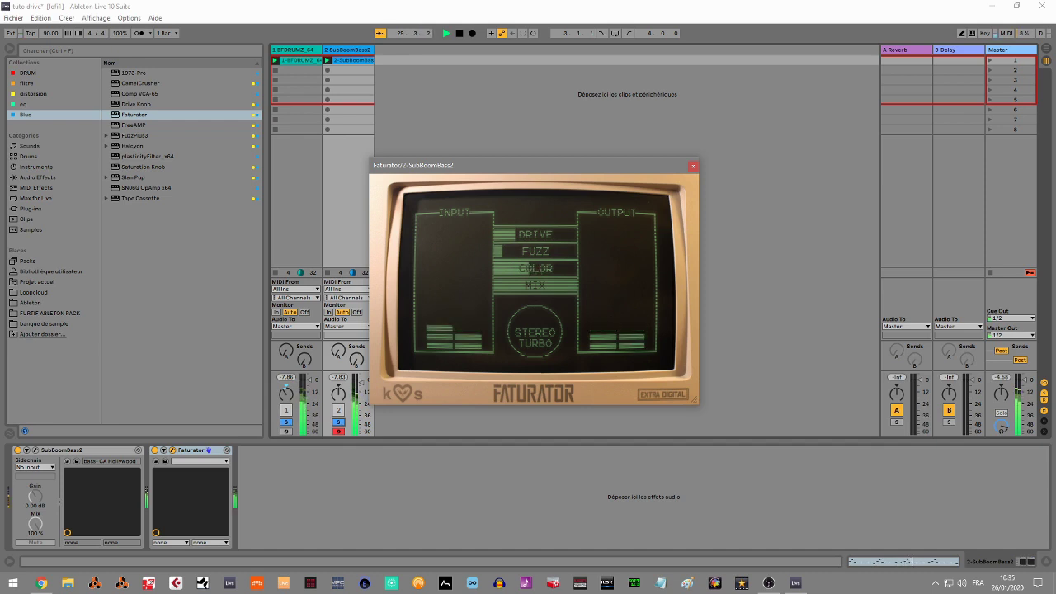
Step: Set the bass Faturator's Mix to about 80% and raise its Stereo Turbo to about a third
left_click_drag(546, 272, 546, 287)
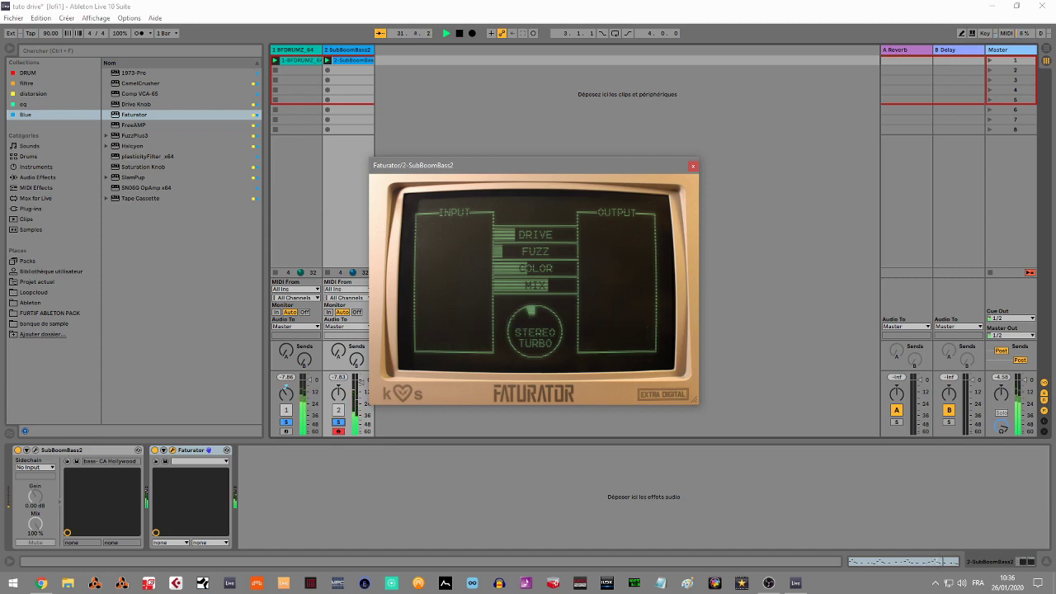
left_click_drag(540, 315, 558, 402)
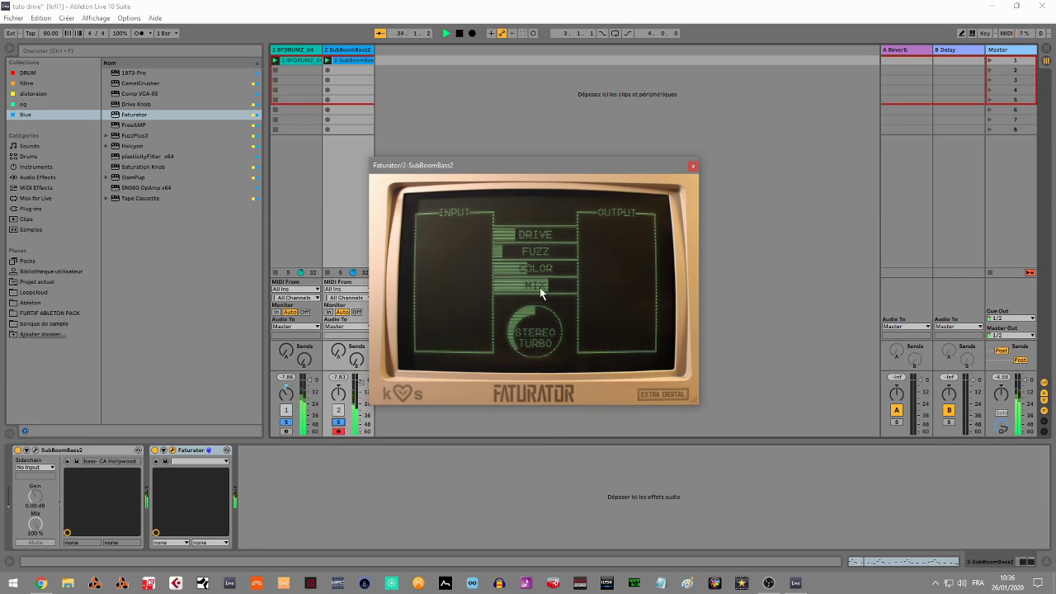
left_click_drag(547, 285, 560, 284)
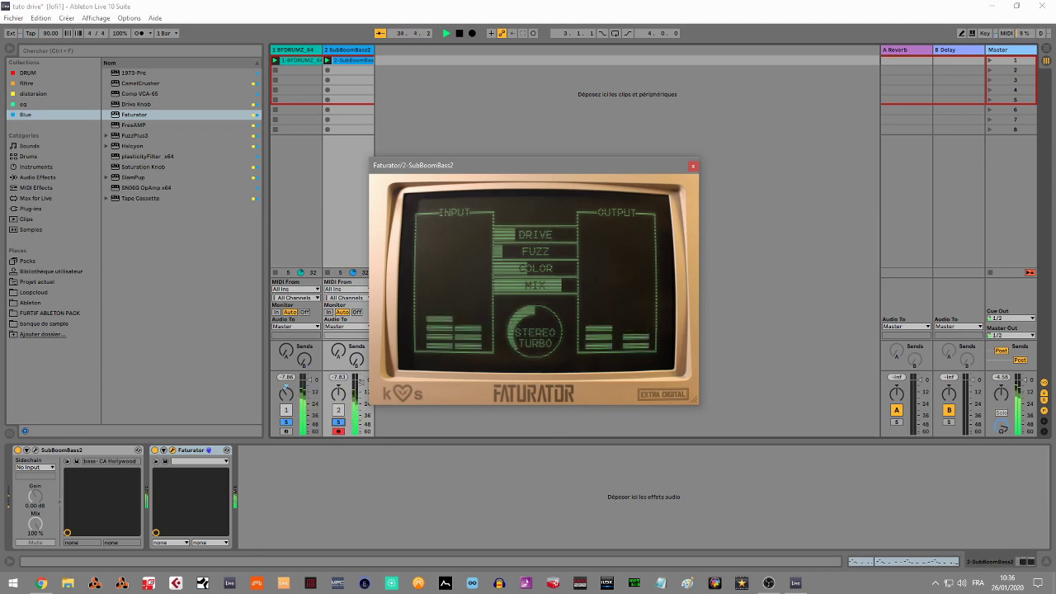
left_click(361, 380)
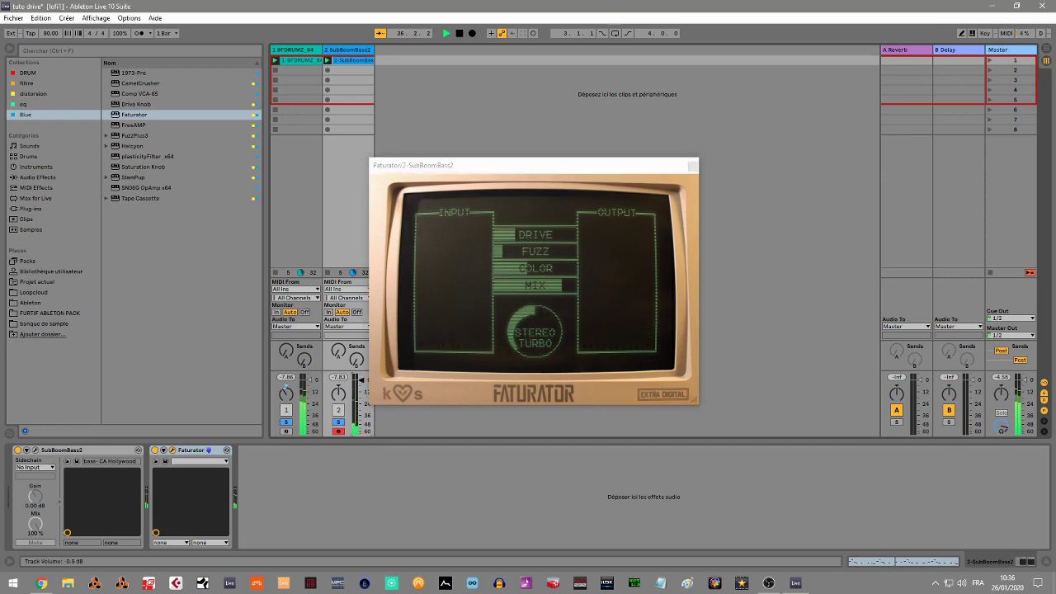
Step: Reduce the Stereo Turbo in the drum track's Faturator to zero and stop playback
left_click(288, 48)
mouse_move(549, 364)
left_mouse_down()
mouse_move(549, 334)
mouse_move(548, 353)
left_mouse_up()
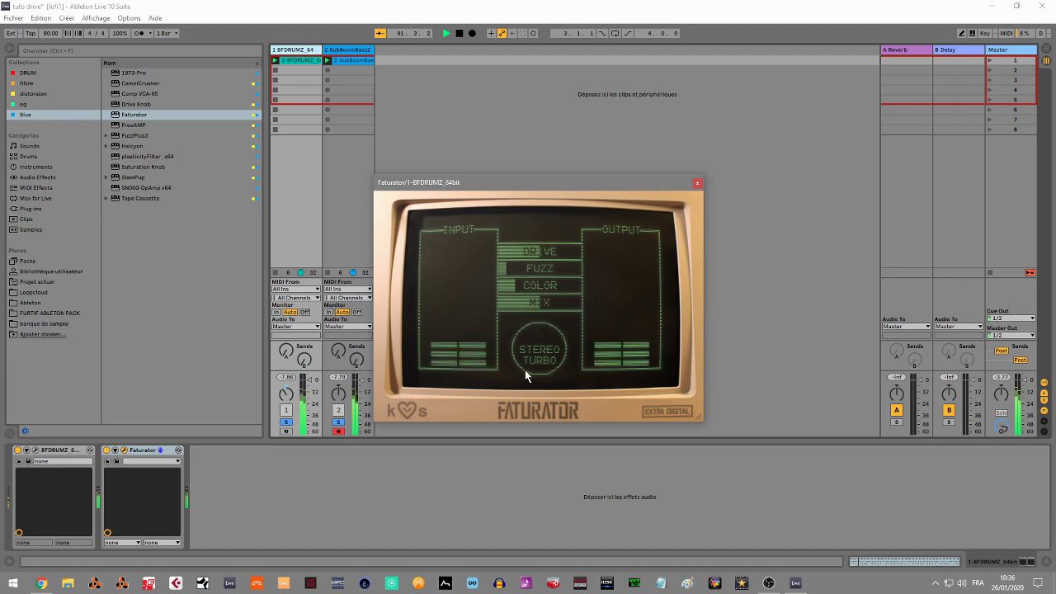
key("space")
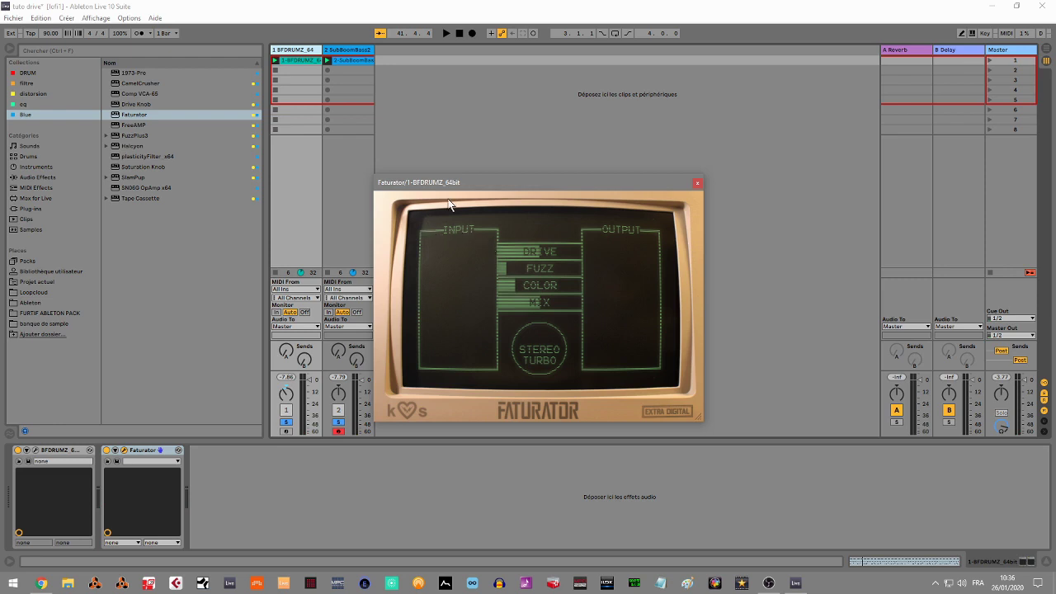
Step: Delete Faturator from both the drum track and the bass track
left_click(696, 185)
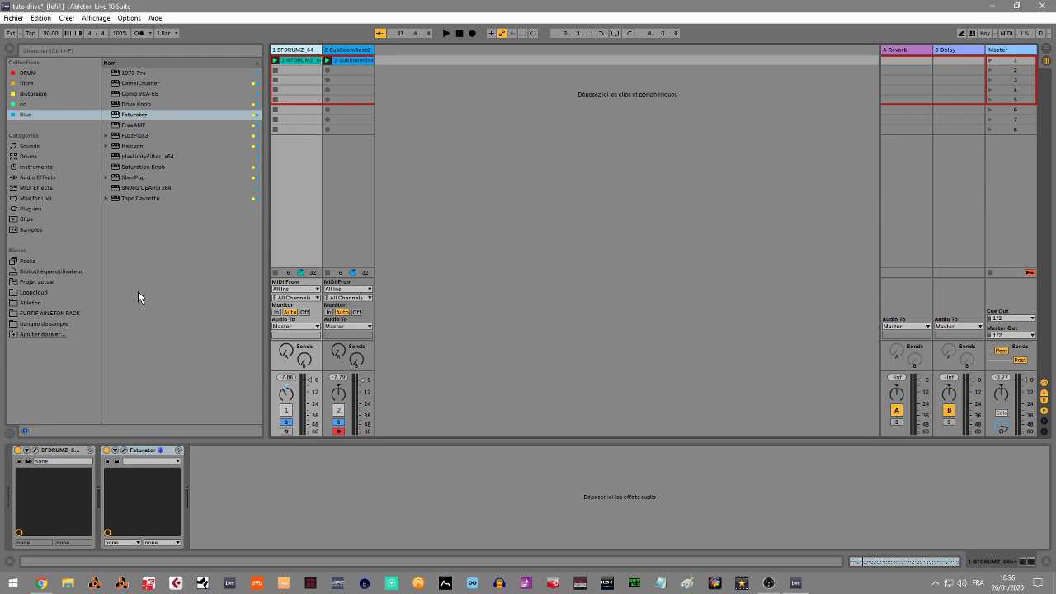
left_click(152, 453)
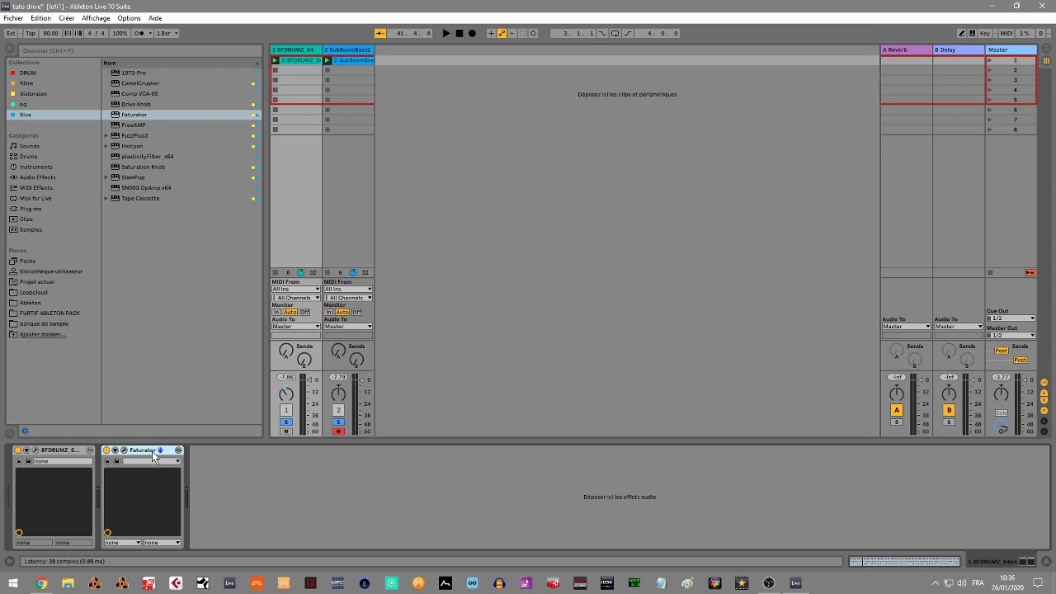
key("Delete")
left_click(331, 52)
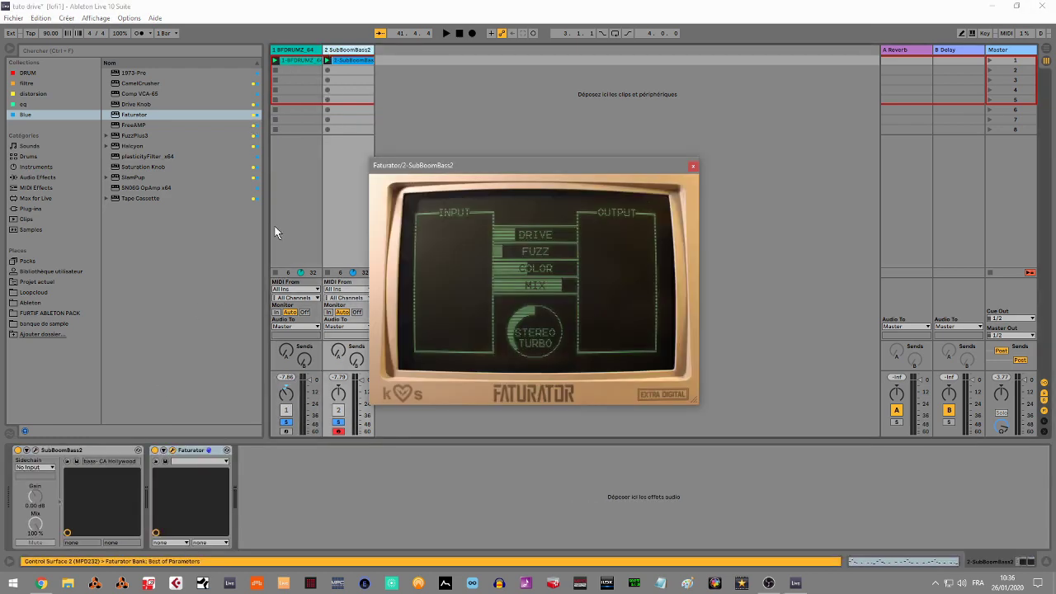
left_click(197, 454)
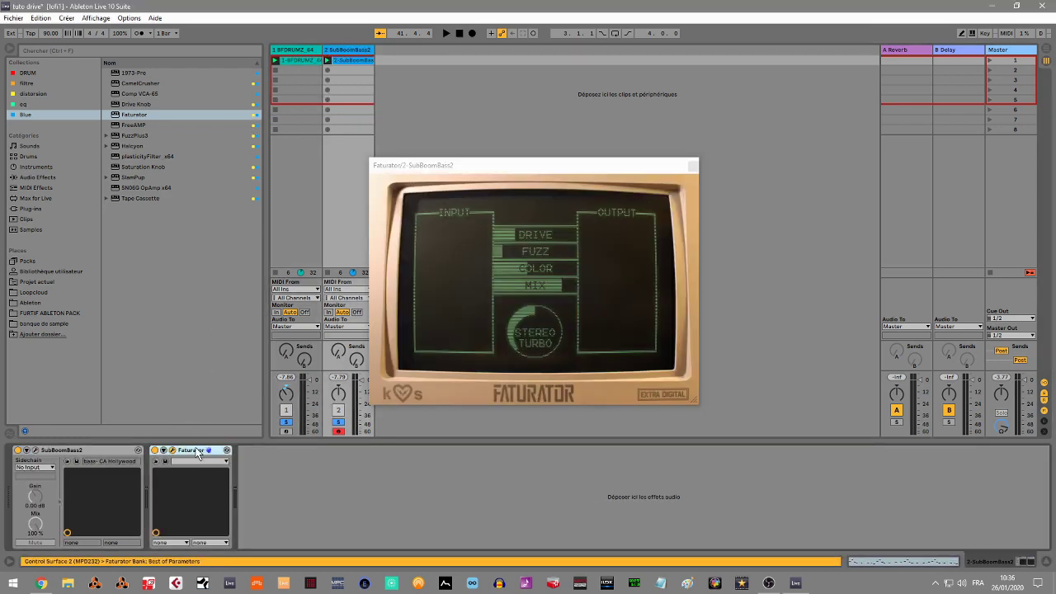
key("Delete")
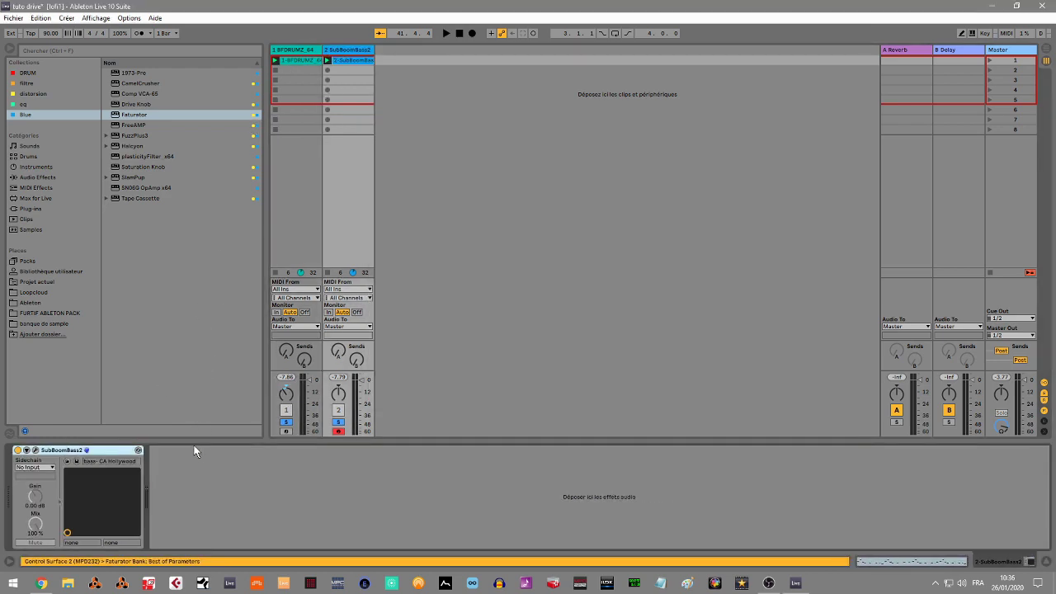
Step: Load Drive Knob on the bass track and on the drum track
double_click(135, 104)
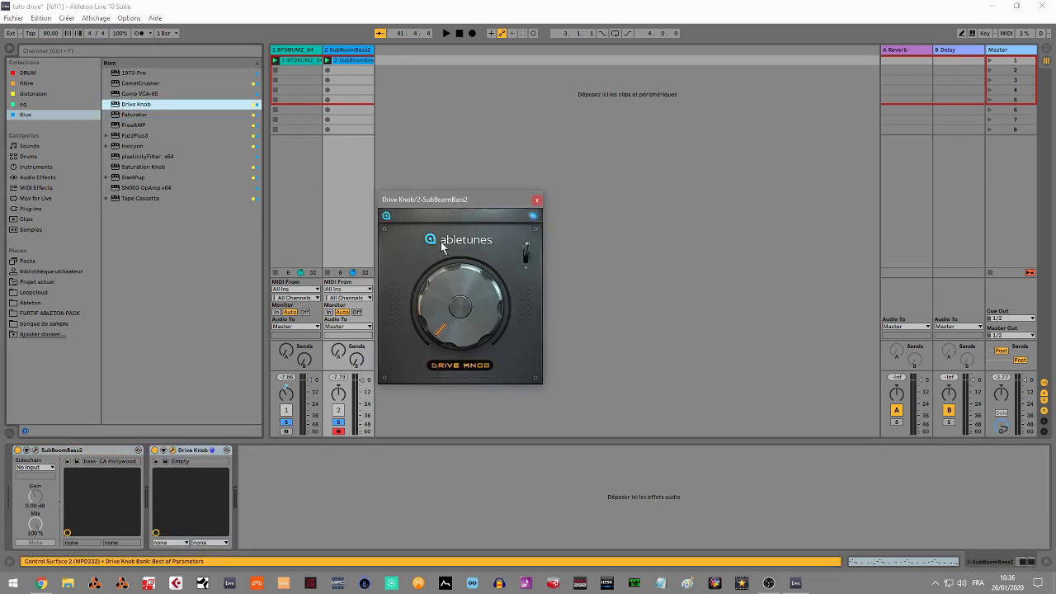
left_click(290, 49)
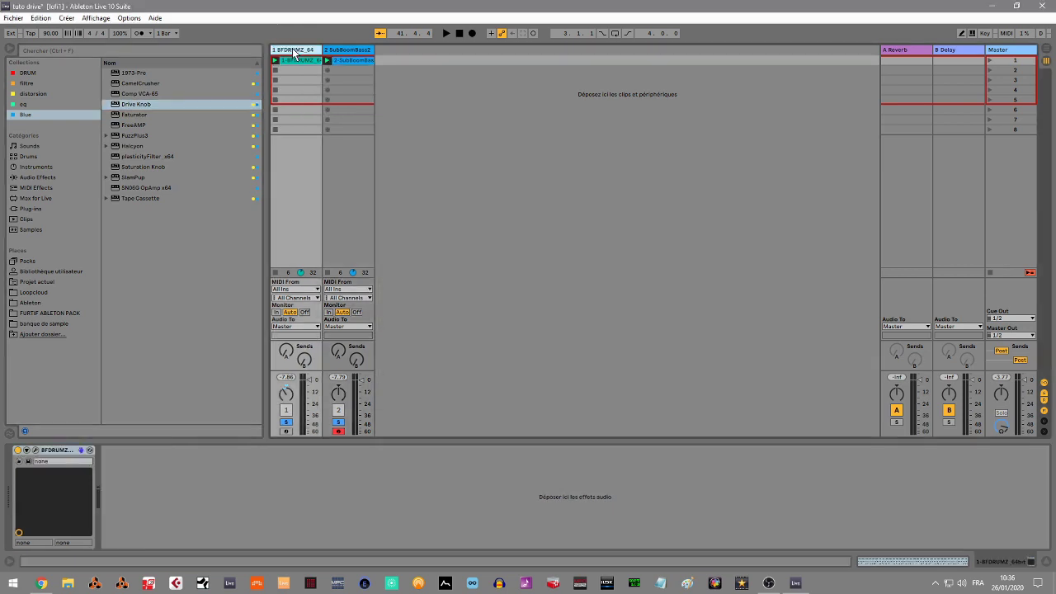
double_click(167, 106)
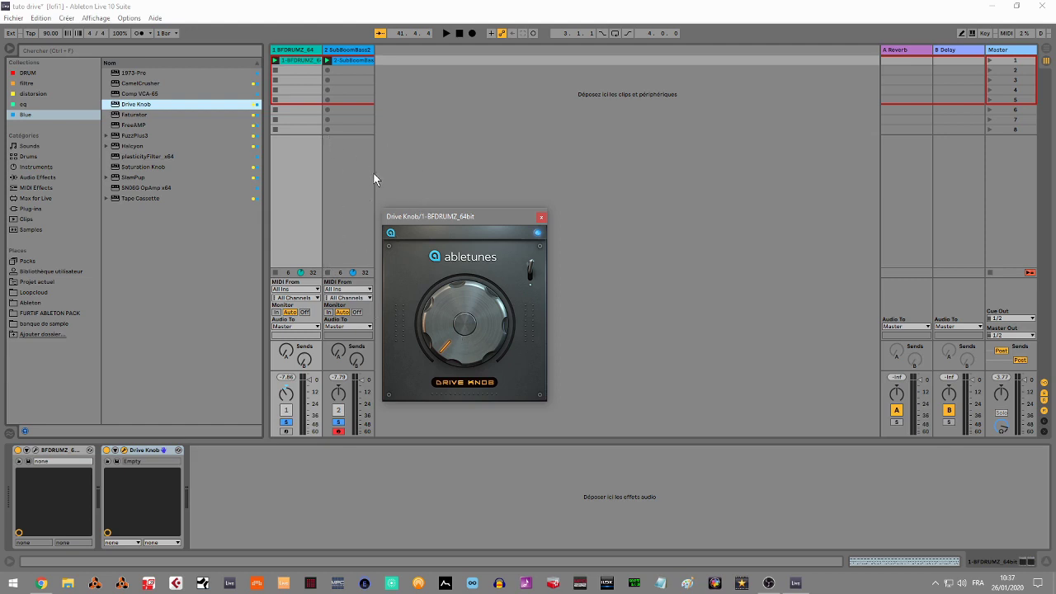
Step: Start playback and raise the Drive Knob to about a quarter on both the drums and the bass
key("space")
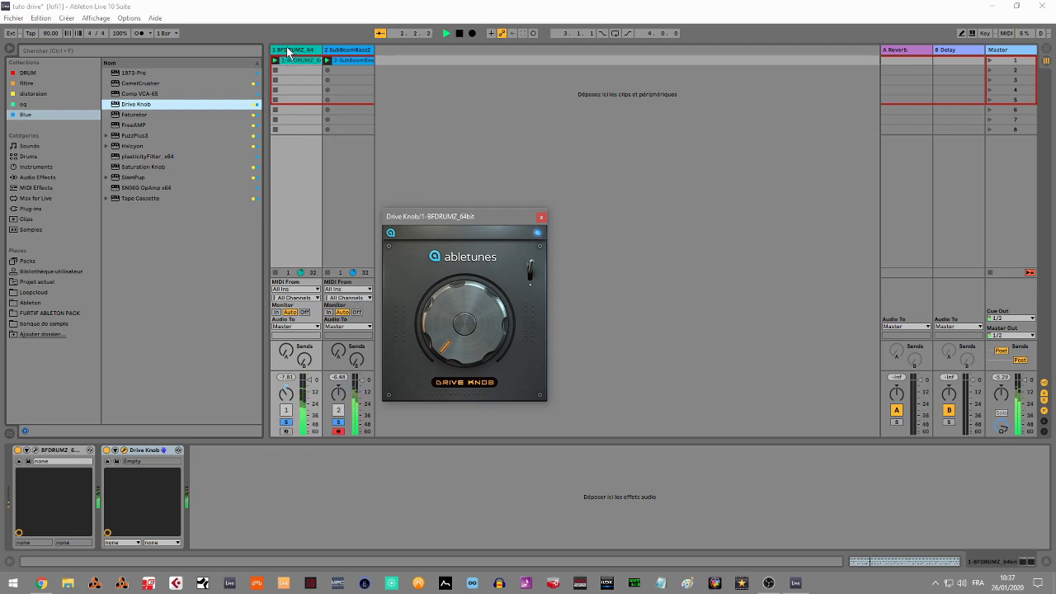
left_click(369, 137)
left_click_drag(467, 345, 461, 286)
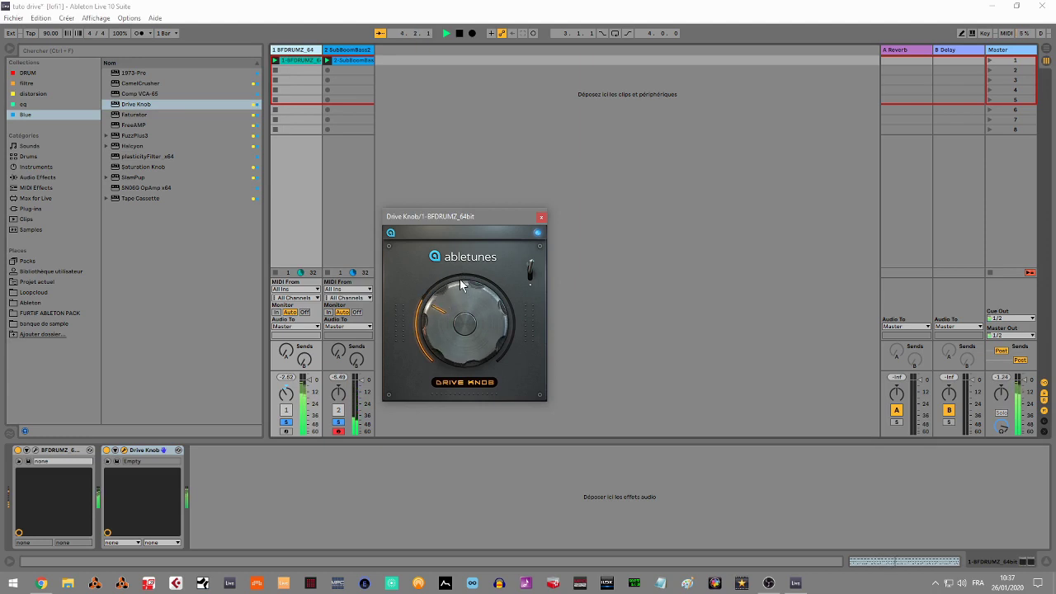
left_click(364, 51)
left_click_drag(419, 315, 425, 256)
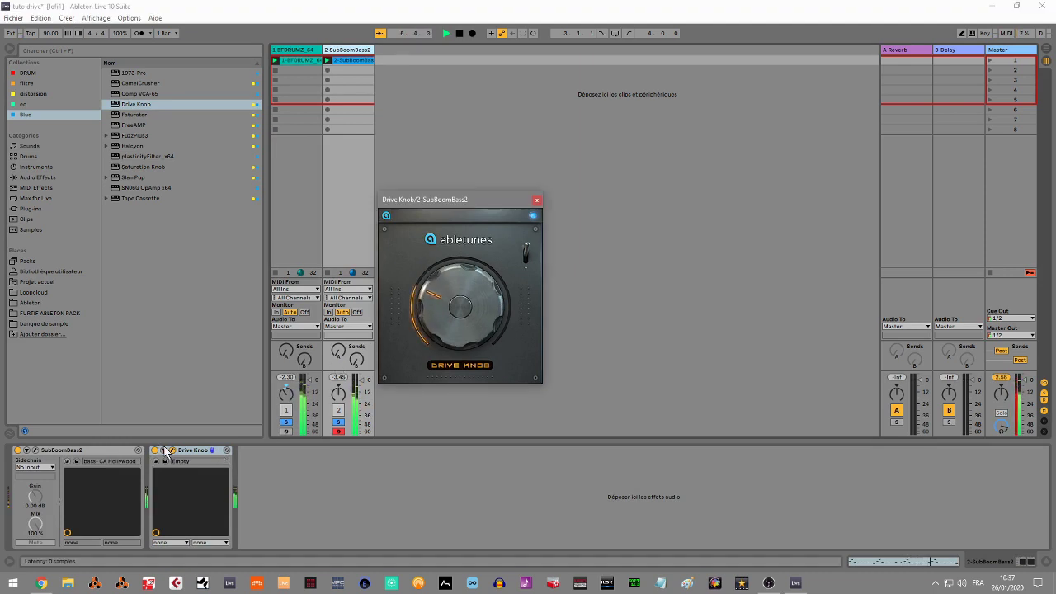
Step: Listen to the bass alone and compare it with its Drive Knob off and on
left_click(377, 432)
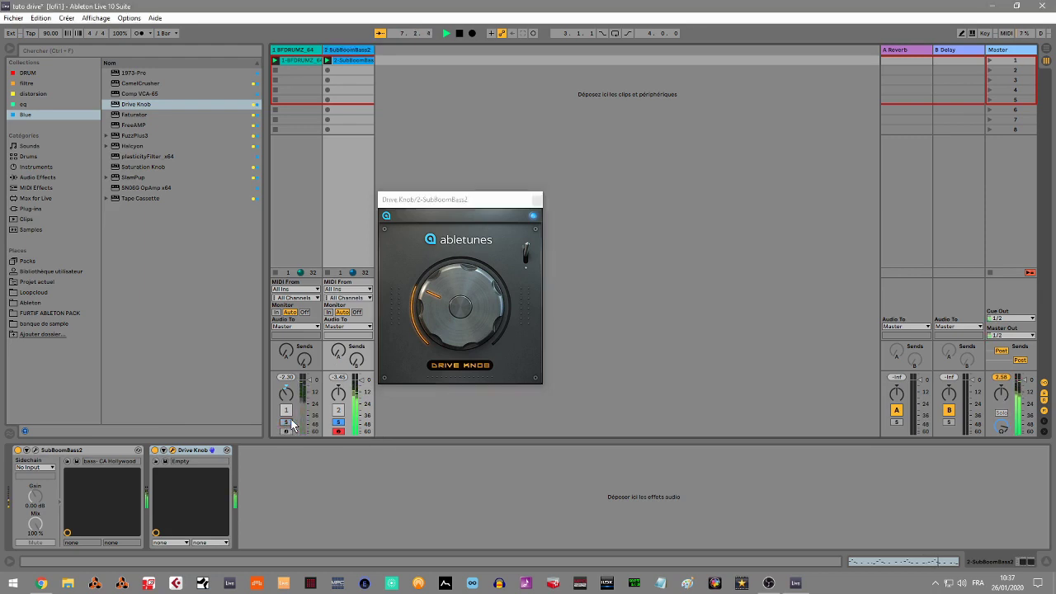
left_click(155, 450)
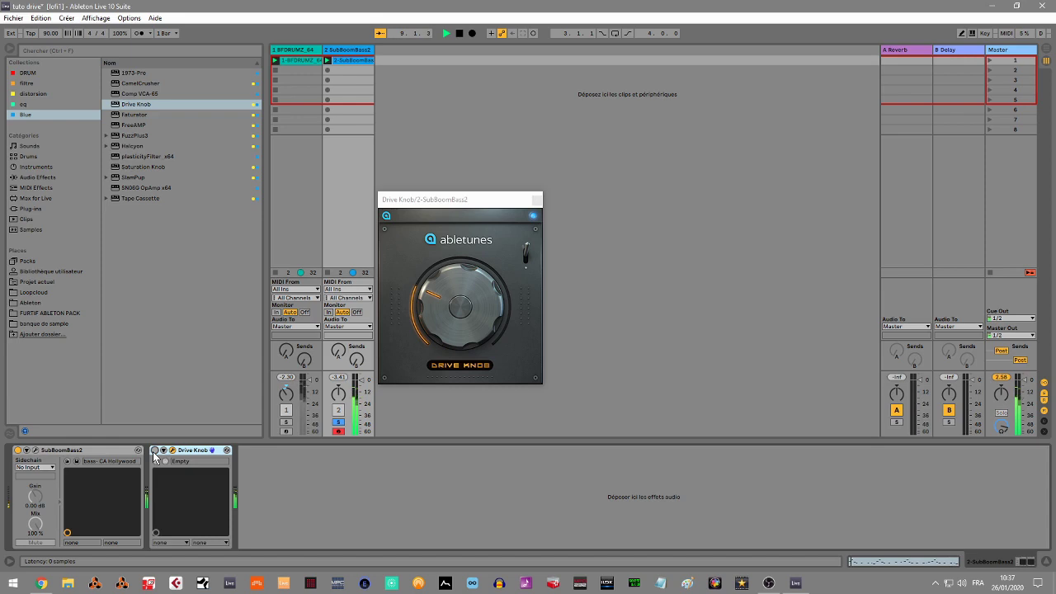
left_click(154, 450)
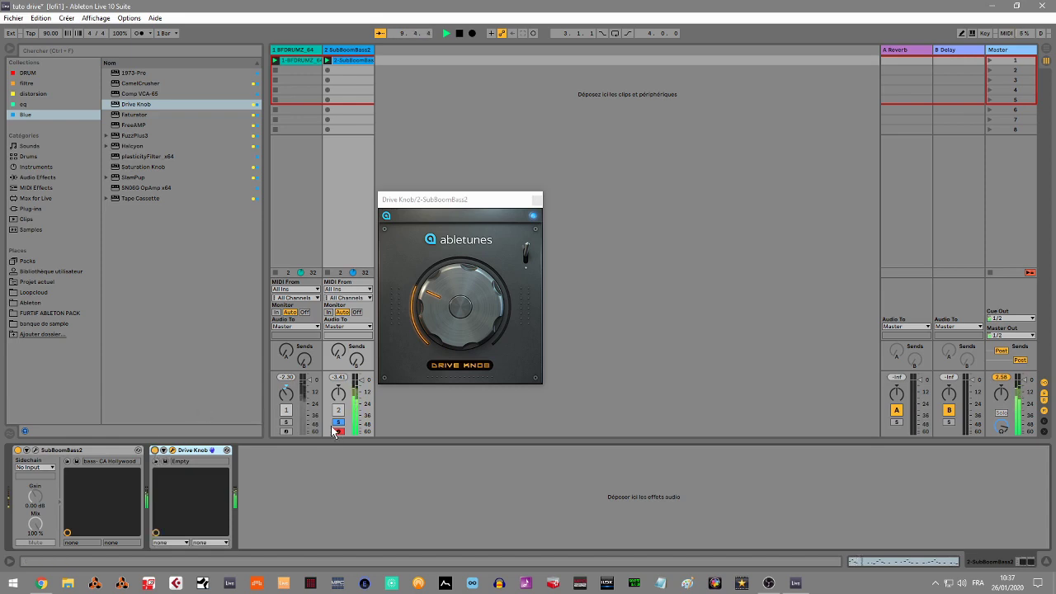
Step: Solo only the drums and switch the bass track's Drive Knob off and back on while listening
left_click(286, 422)
left_click(286, 422)
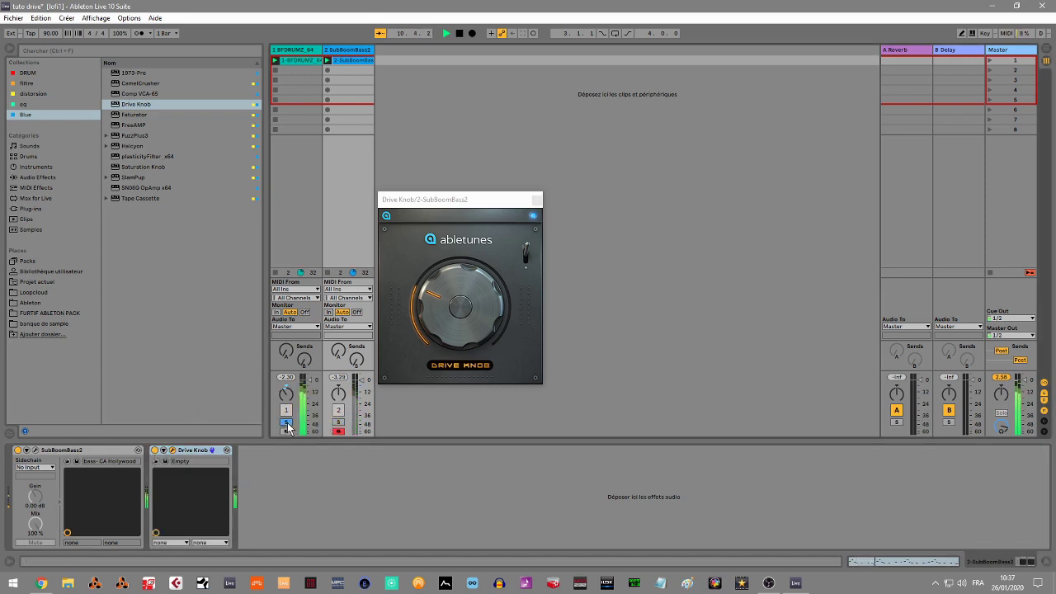
left_click(154, 451)
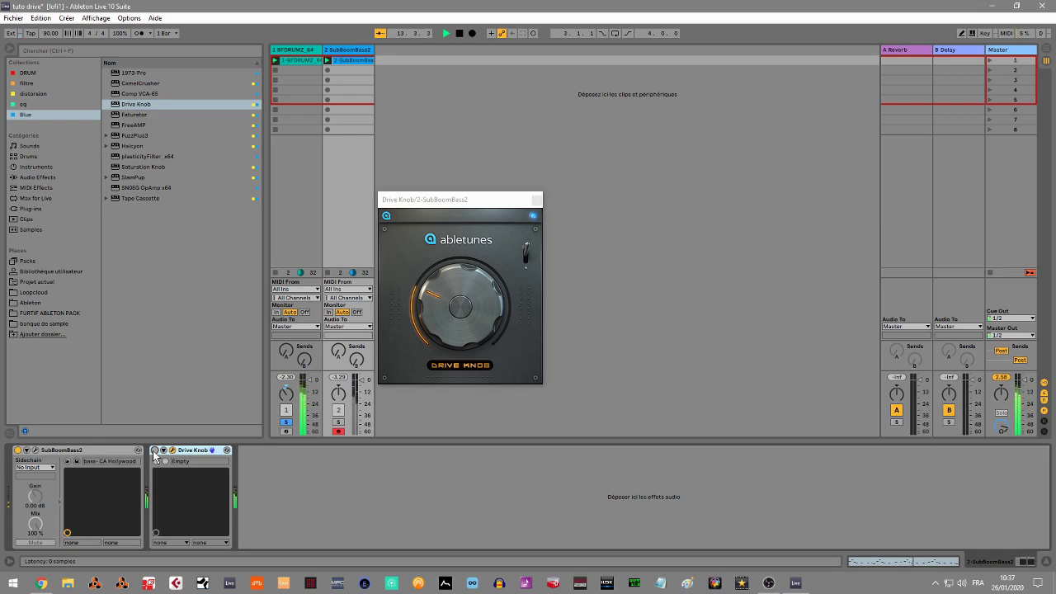
left_click(154, 451)
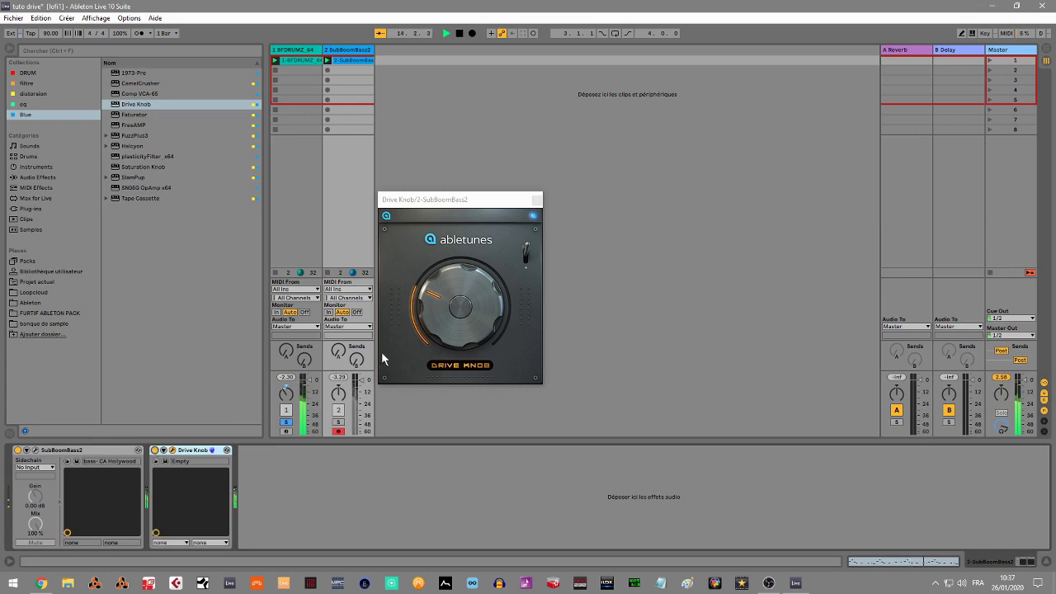
Step: Turn the bass track's Drive Knob down to its minimum and raise the drums' Drive Knob to about a third
left_click_drag(420, 334, 448, 442)
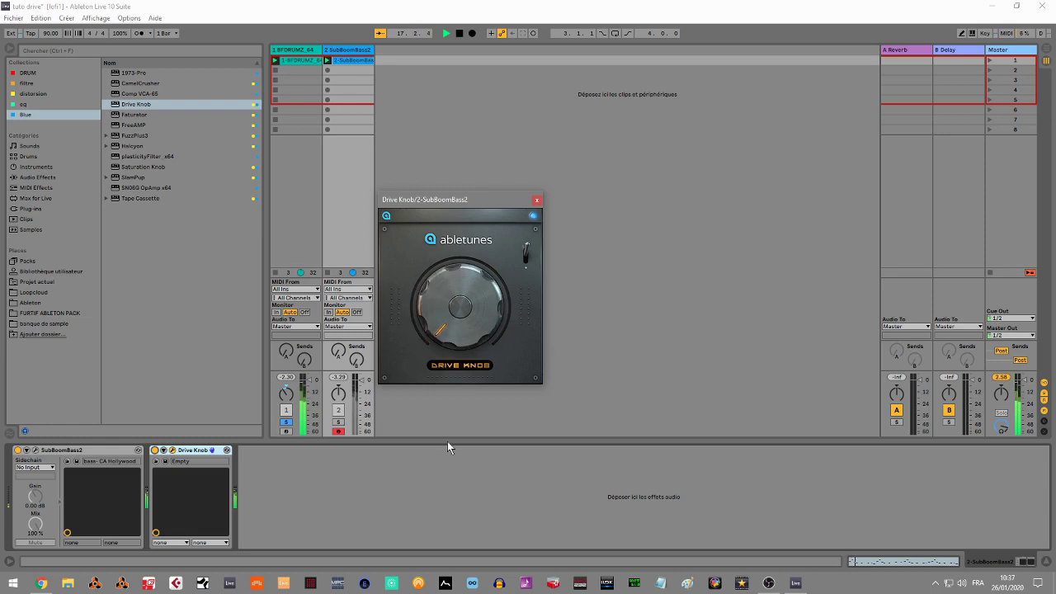
left_click(293, 51)
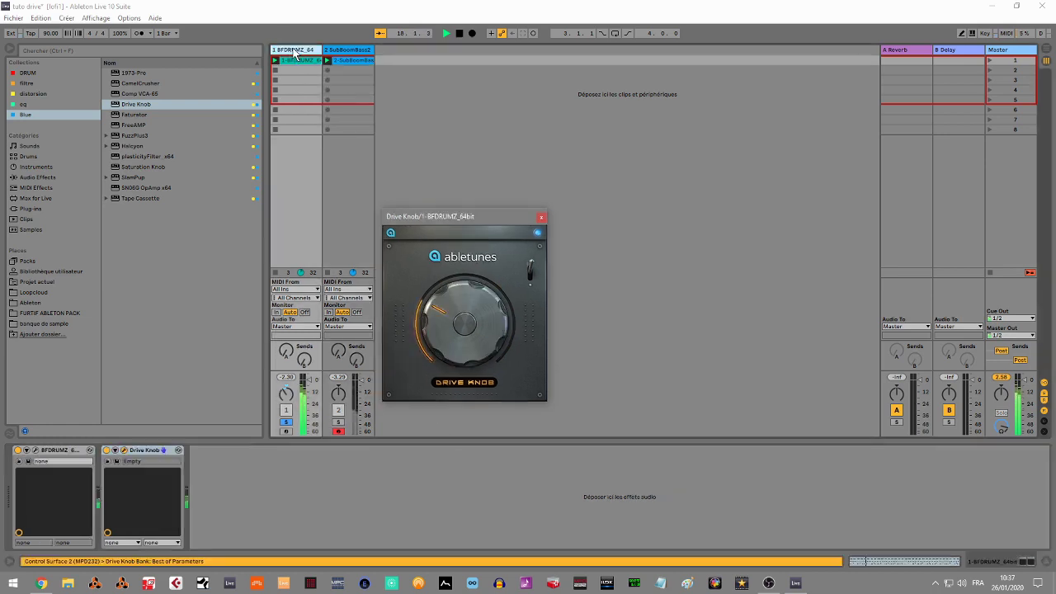
left_click_drag(446, 266, 453, 314)
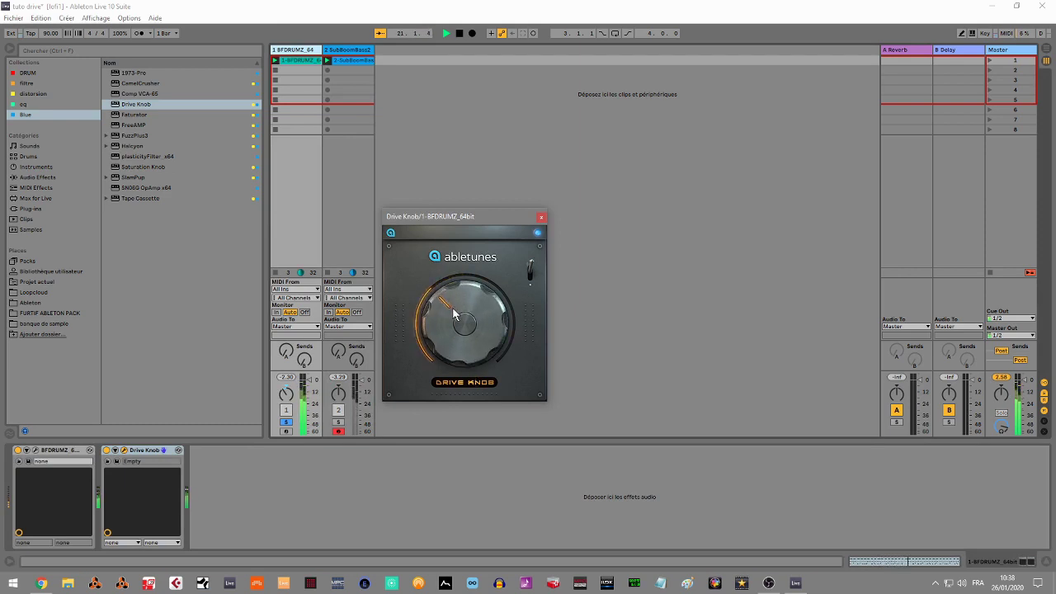
Step: Solo the bass together with the drums and raise its Drive Knob to just under a third
left_click(346, 51)
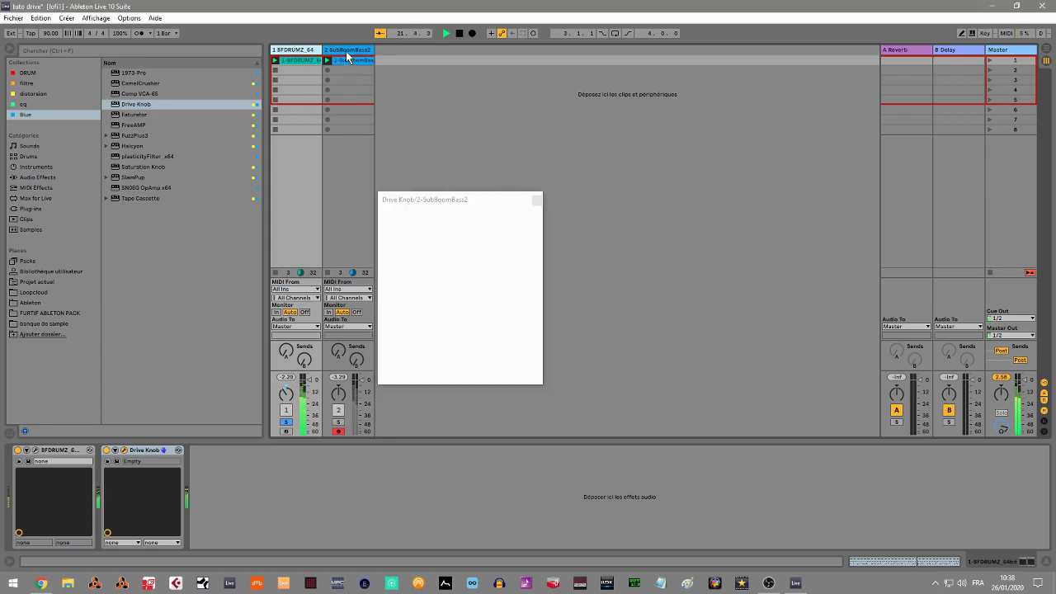
left_click(338, 424)
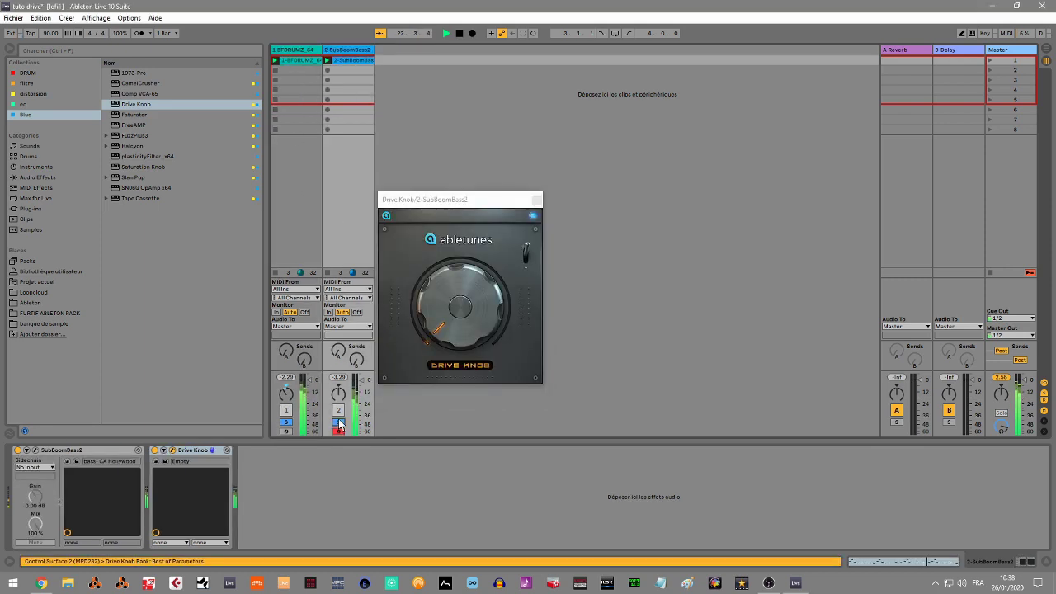
left_click_drag(433, 317, 415, 250)
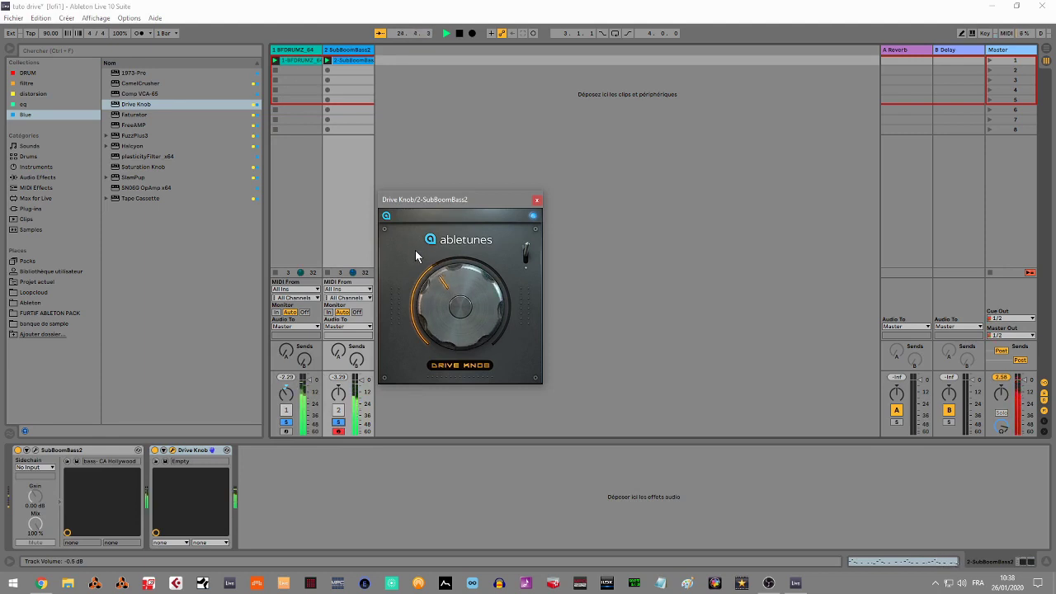
left_click_drag(415, 250, 415, 257)
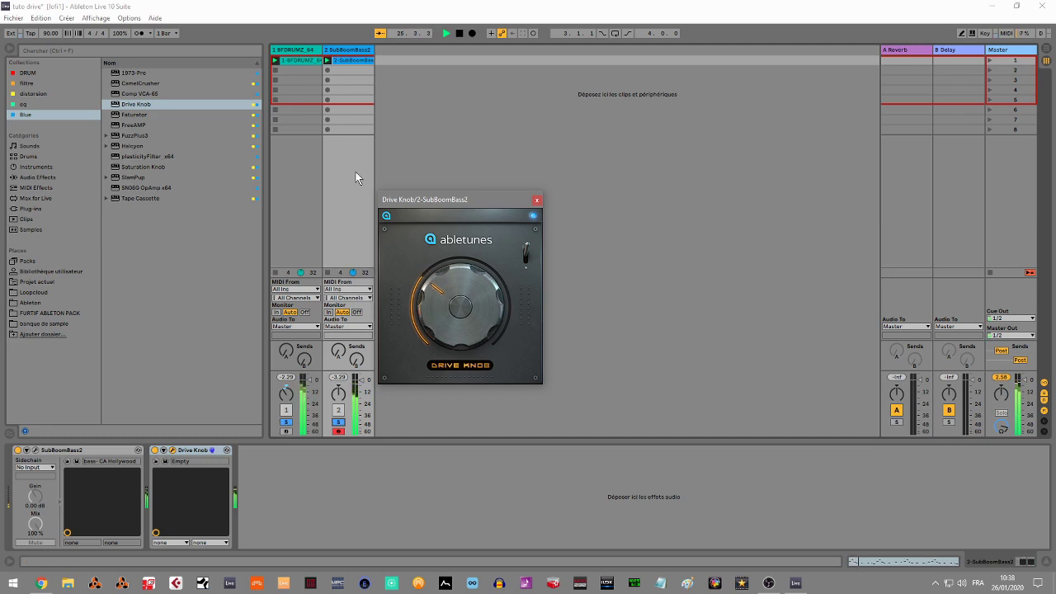
Step: Lower the Drive Knob to about a fifth on the drums and about a quarter on the bass
left_click(307, 51)
left_click_drag(457, 320, 452, 342)
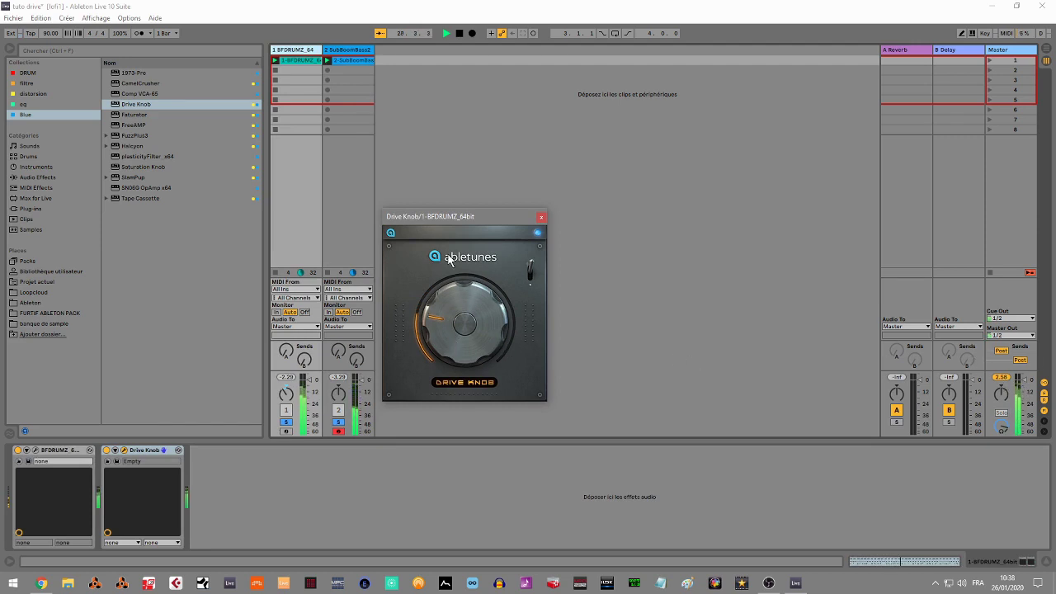
left_click(336, 49)
left_click_drag(435, 294, 436, 300)
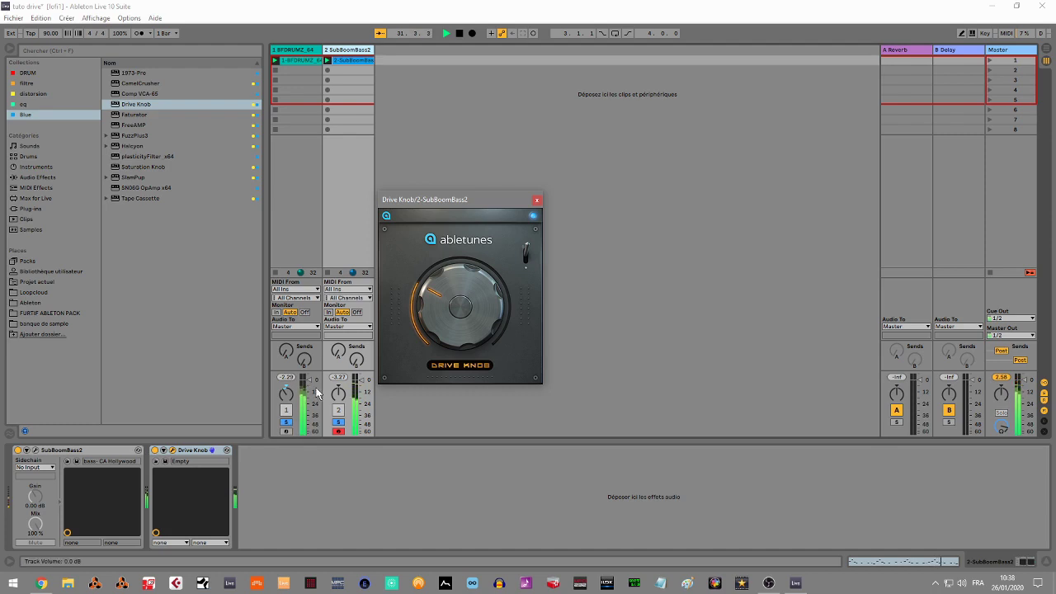
Step: Compare the drums and bass with their Drive Knobs off and on, and stop playback
left_click(248, 381)
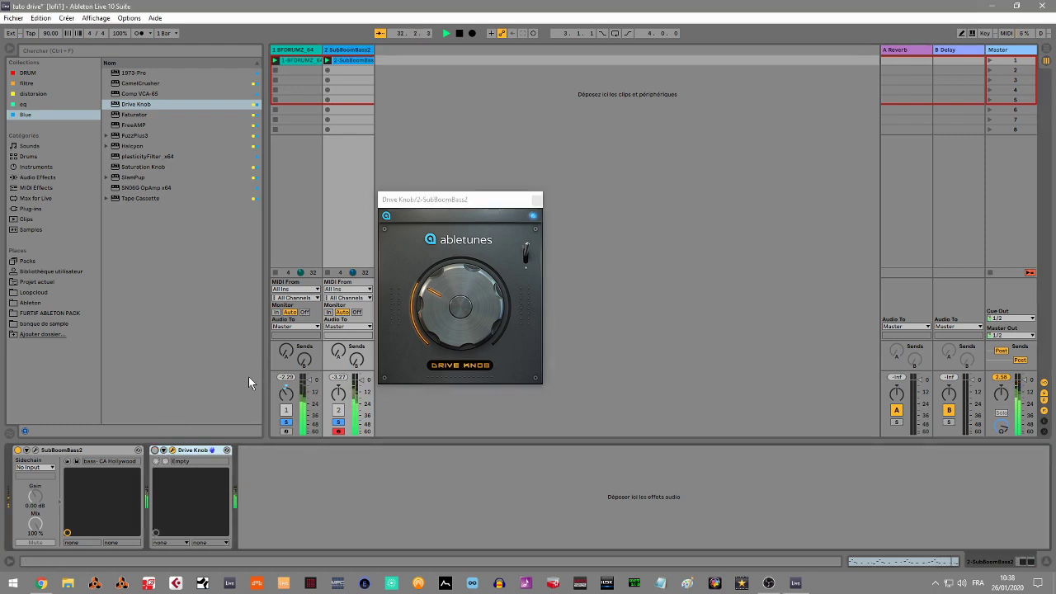
left_click(293, 49)
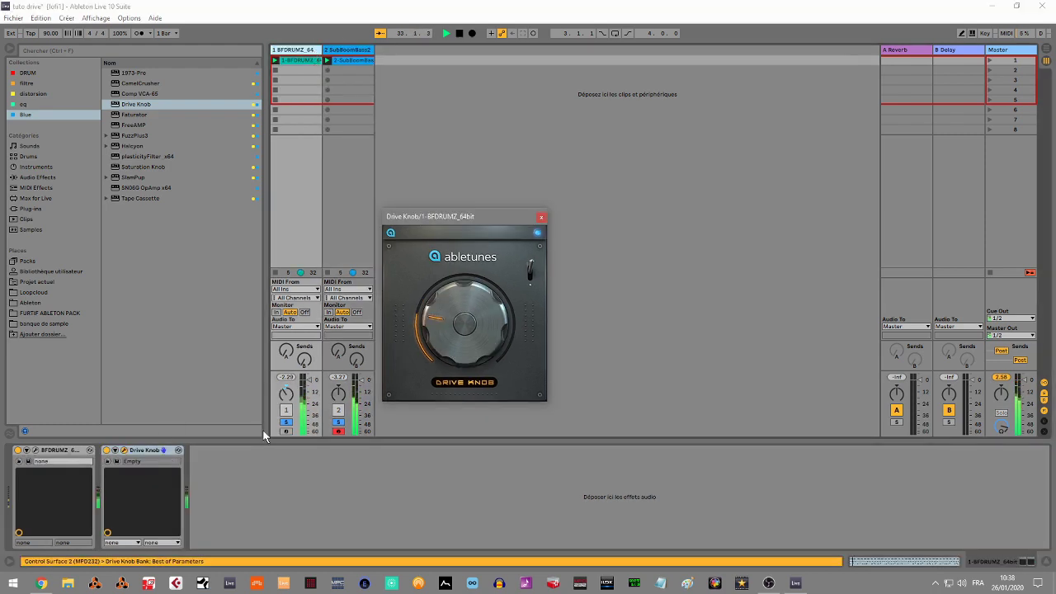
left_click(107, 454)
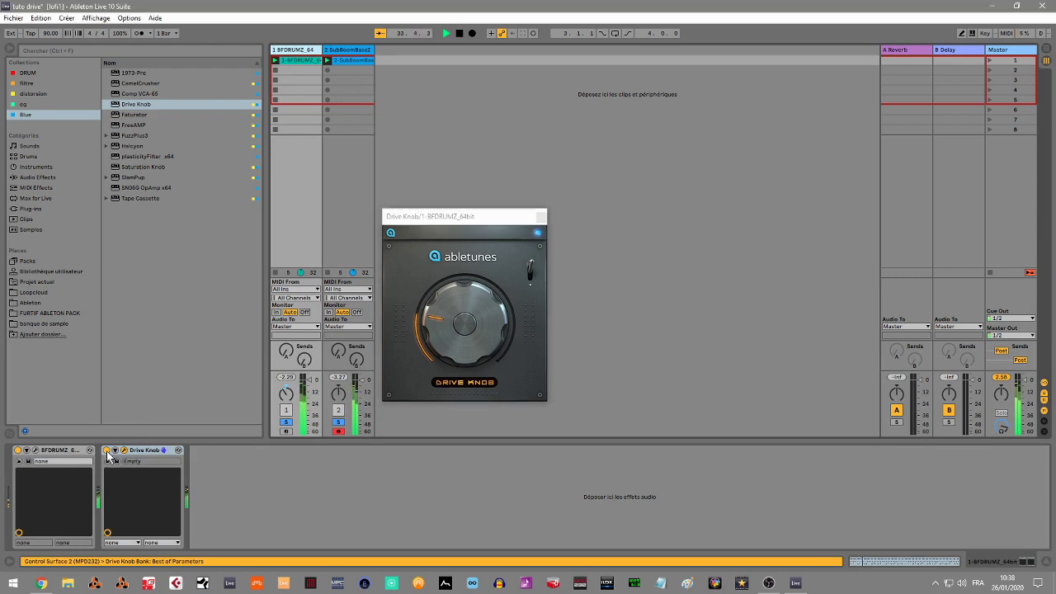
left_click(107, 453)
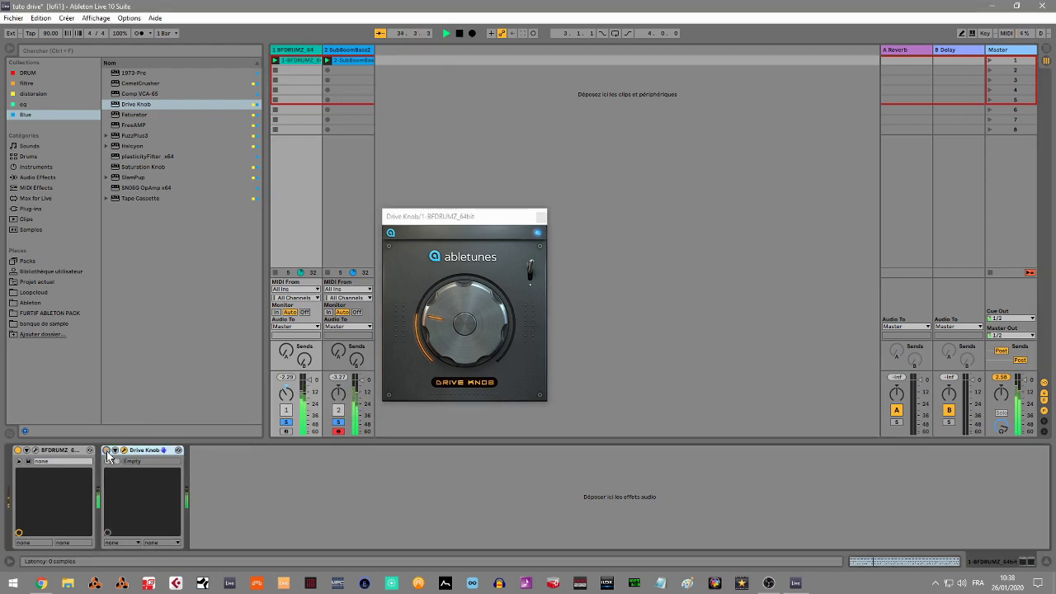
left_click(107, 452)
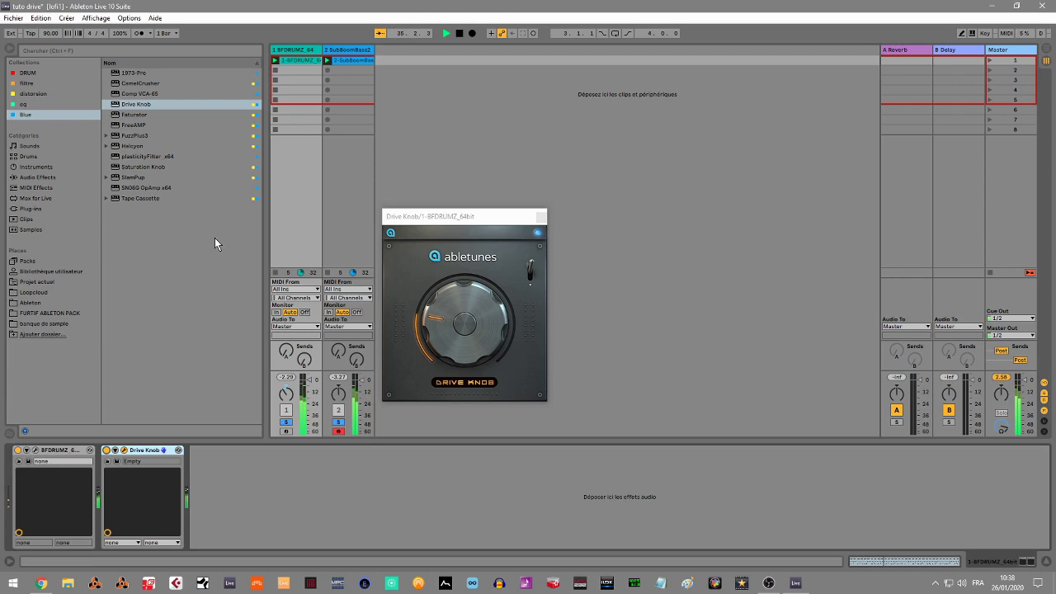
left_click(298, 102)
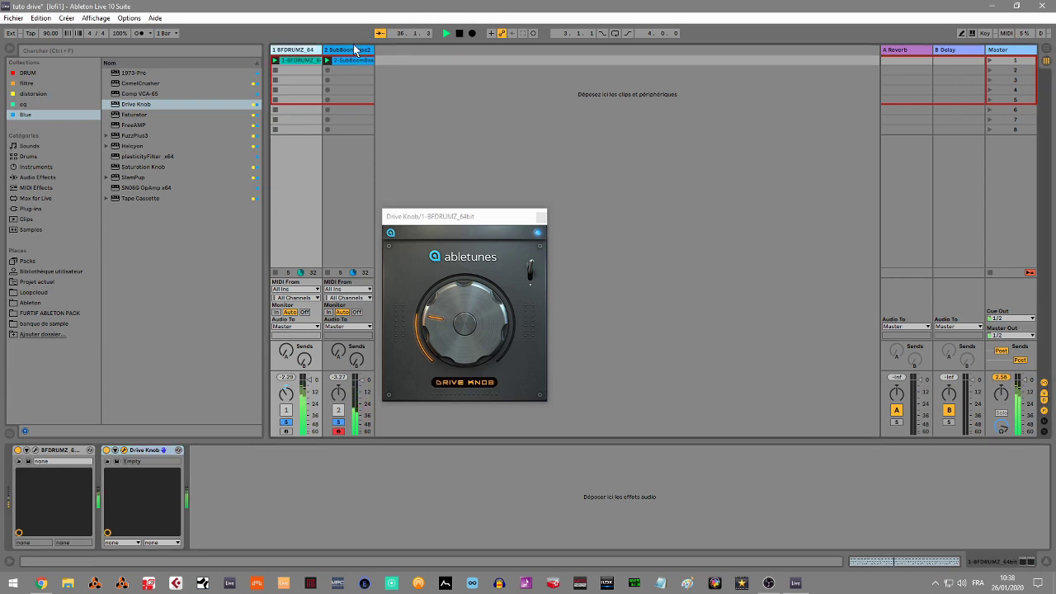
left_click(347, 51)
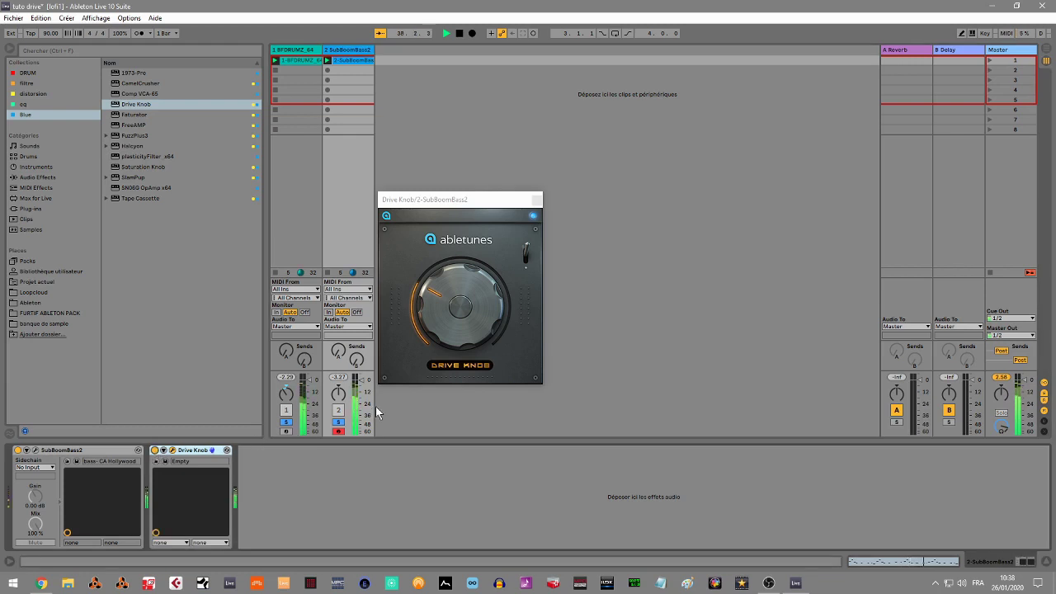
key("space")
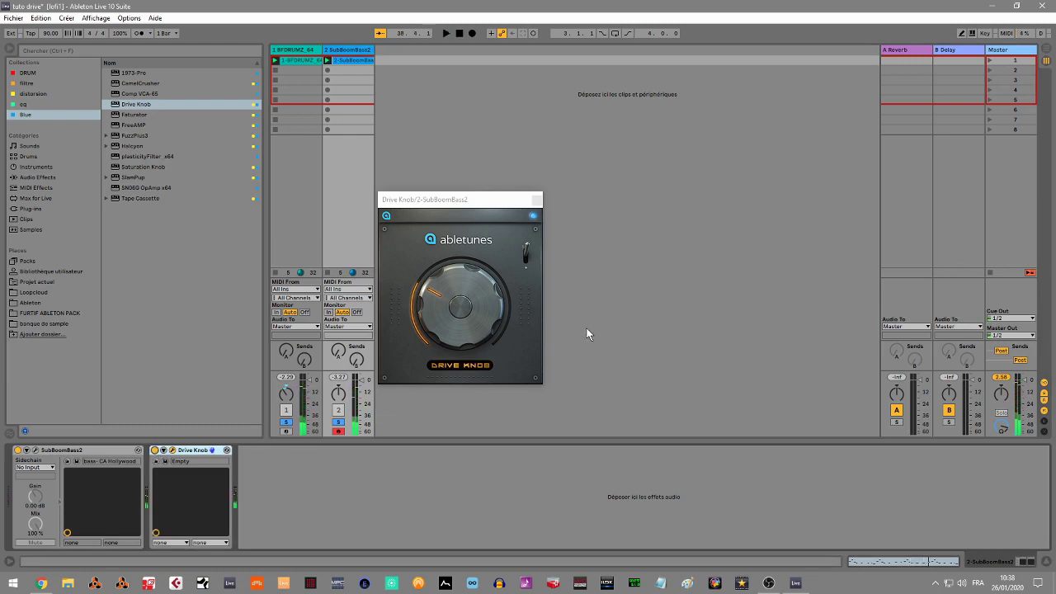